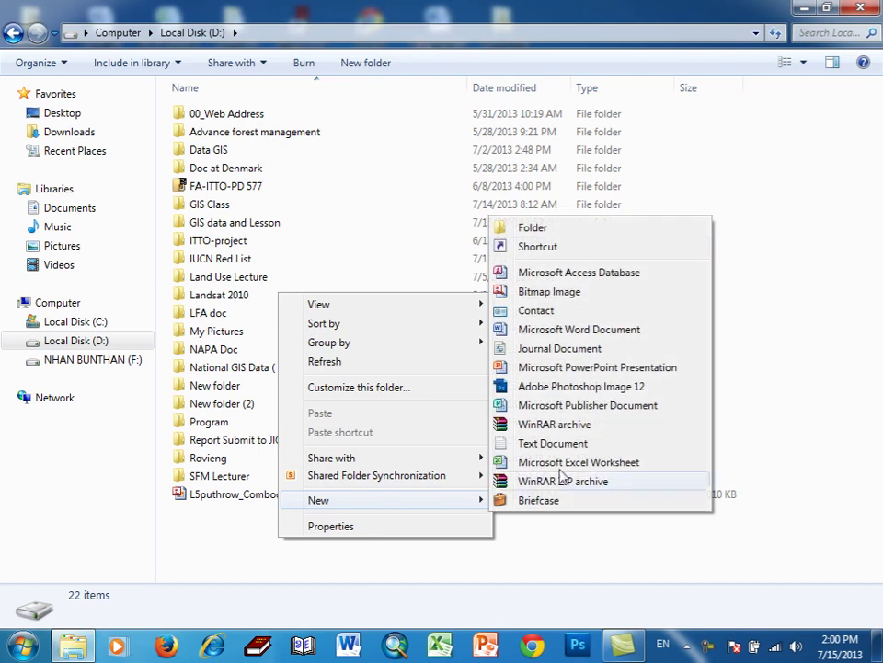
- Create a new folder on Local Disk (D:) and name it 'Tbeng Manchey', fixing the typo
{"action": "left_click", "coordinate": [548, 229]}
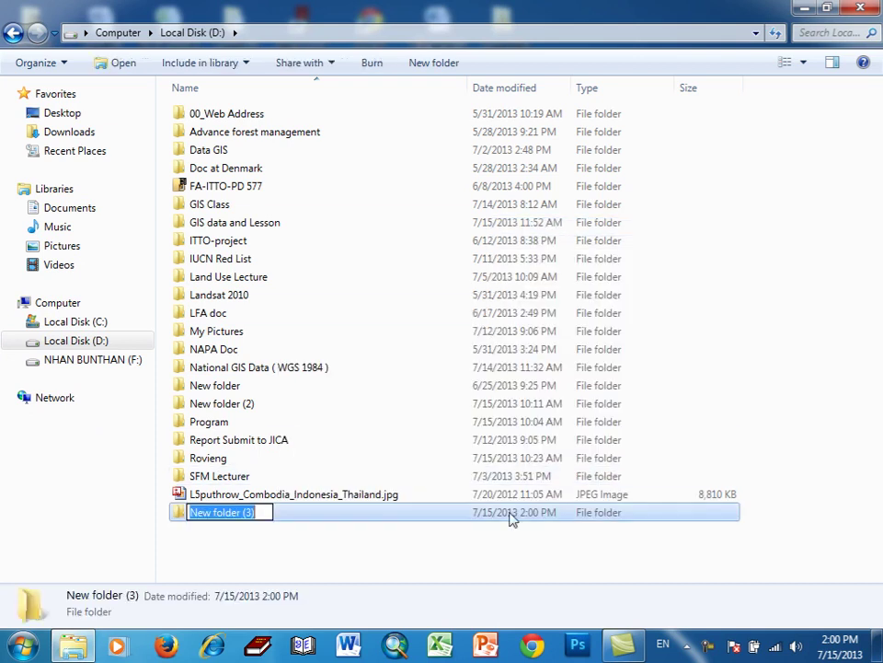
{"action": "type", "text": "Tbenh"}
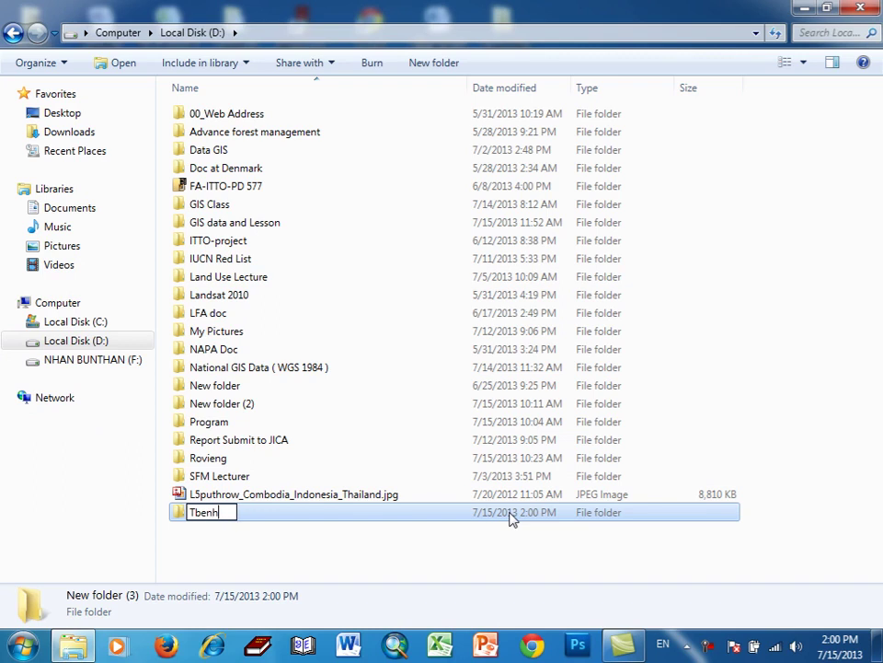
{"action": "key", "text": "BackSpace"}
{"action": "type", "text": "g Manch"}
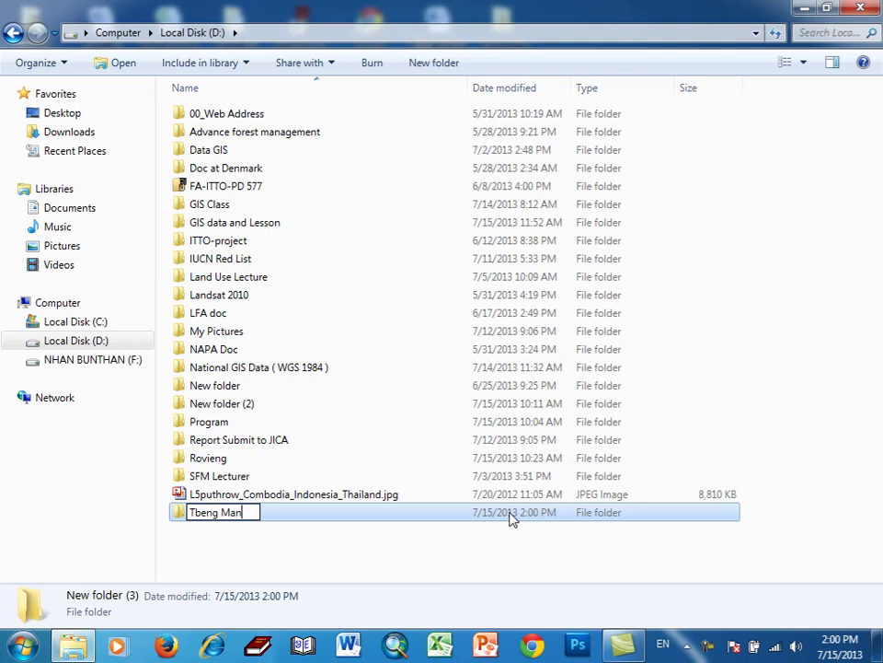
{"action": "type", "text": "ey"}
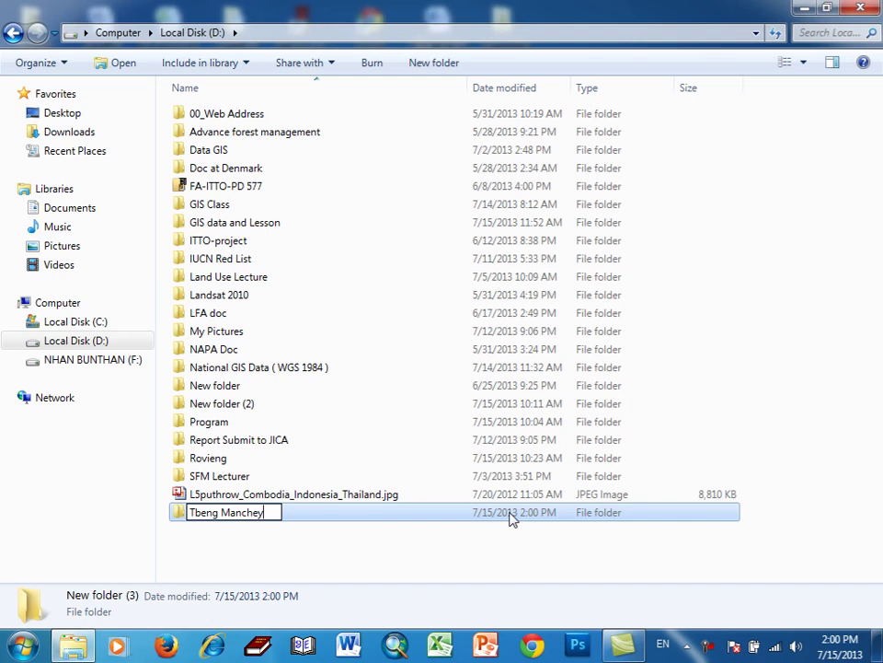
{"action": "key", "text": "Return"}
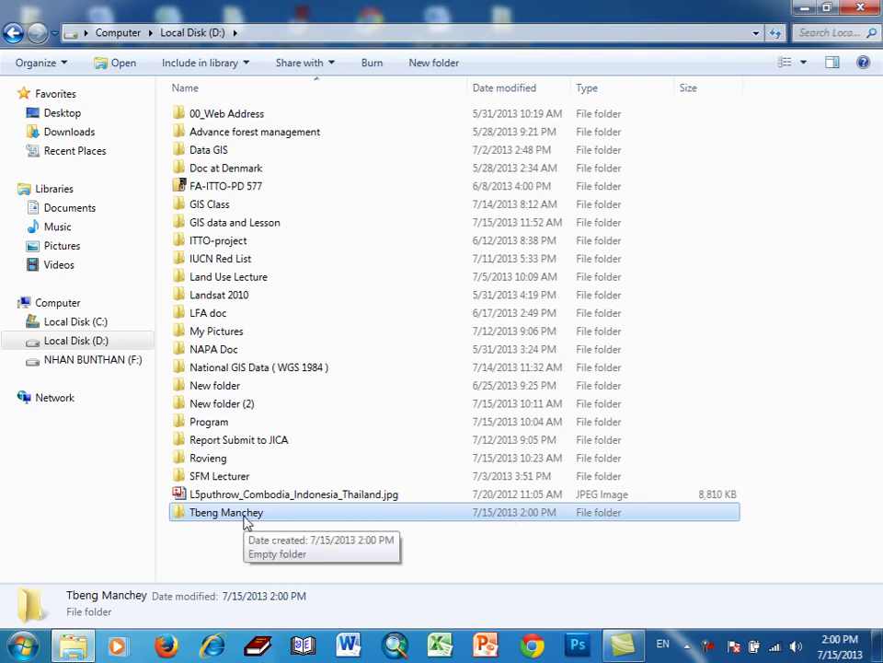
- Open Tbeng Manchey and create a subfolder named 'DIS Data'
{"action": "double_click", "coordinate": [244, 521]}
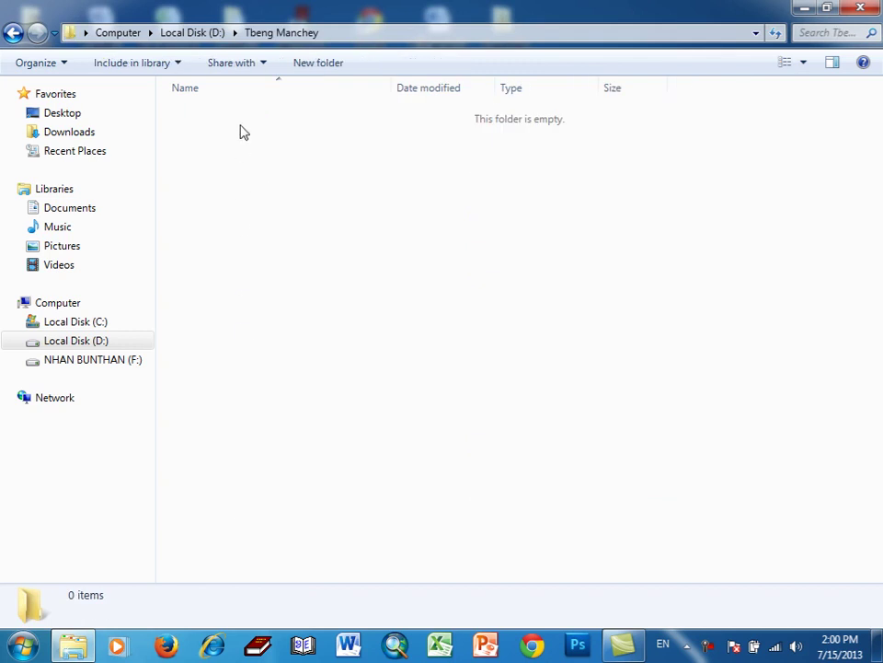
{"action": "right_click", "coordinate": [240, 124]}
{"action": "mouse_move", "coordinate": [437, 361]}
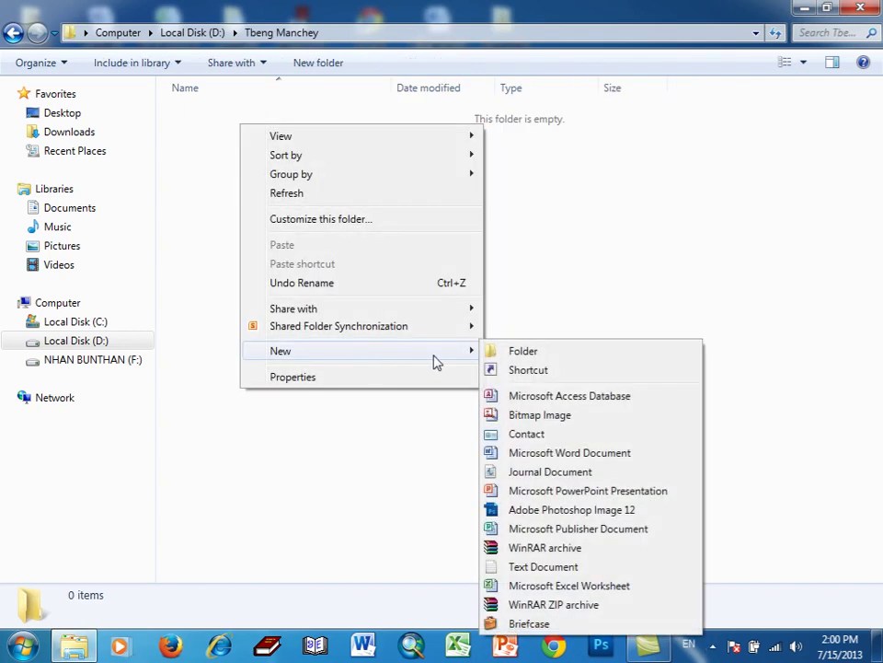
{"action": "left_click", "coordinate": [522, 351]}
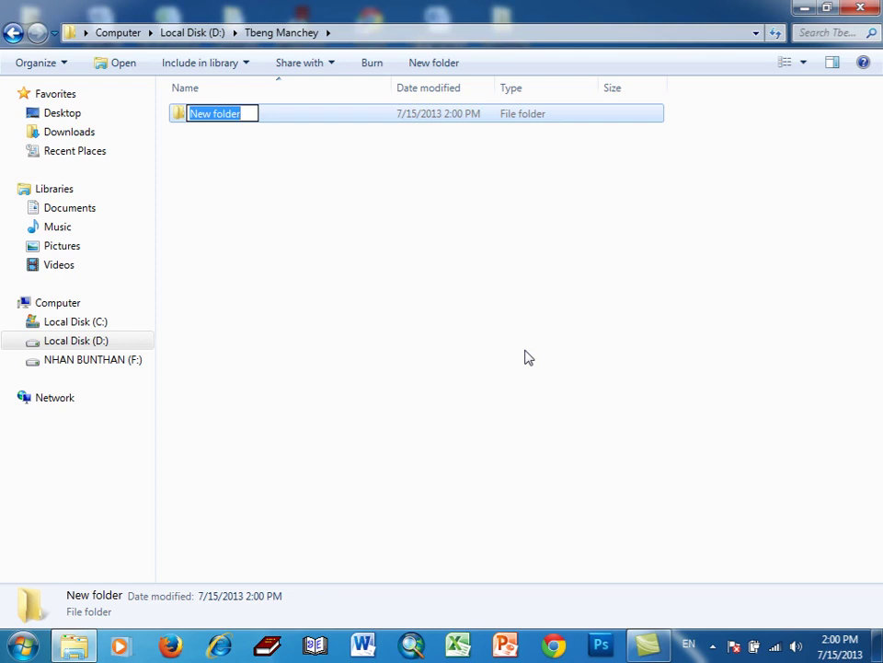
{"action": "type", "text": "DIS Data"}
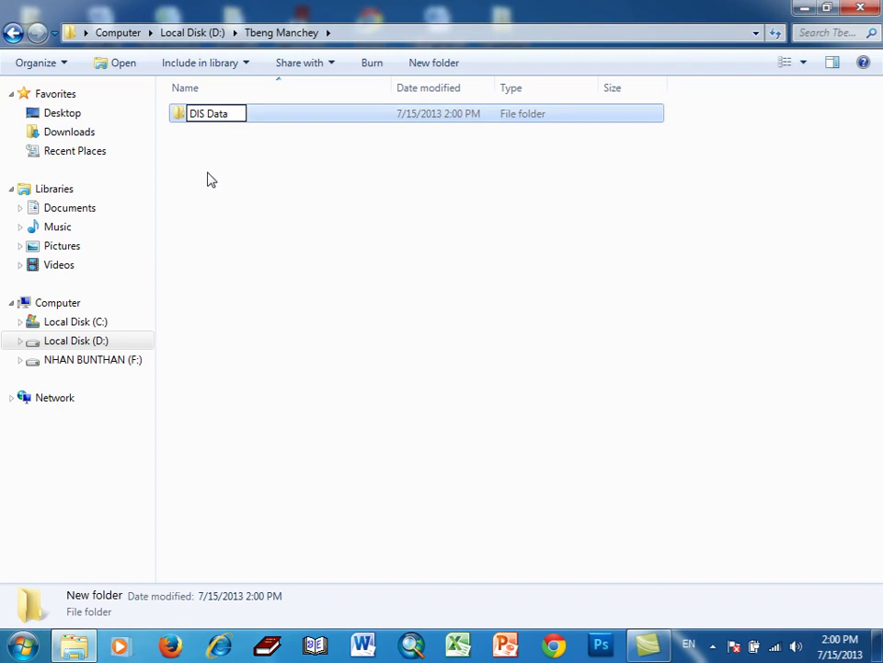
{"action": "left_click", "coordinate": [207, 180]}
- Create a second subfolder named 'Map'
{"action": "right_click", "coordinate": [212, 164]}
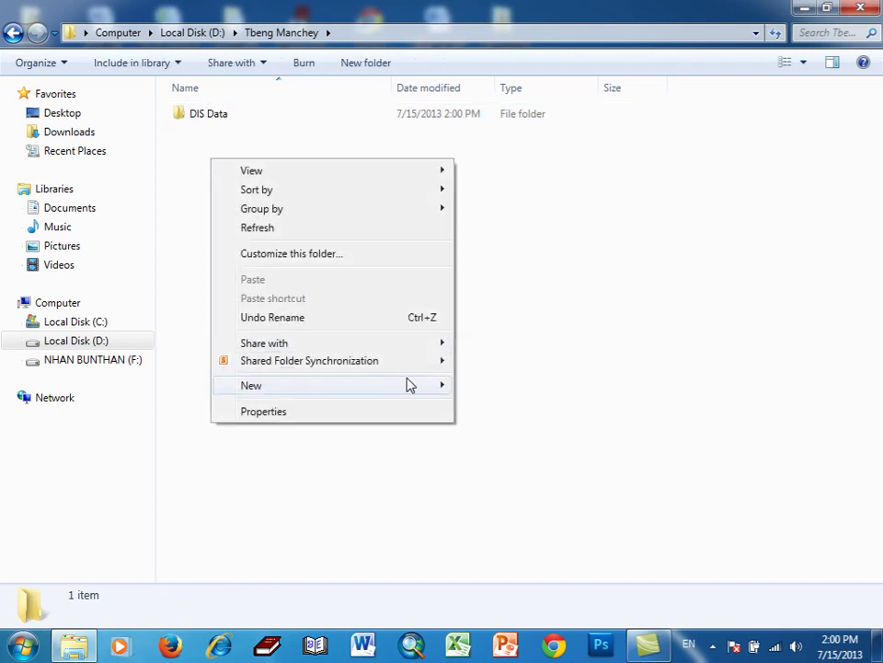
{"action": "mouse_move", "coordinate": [442, 384]}
{"action": "left_click", "coordinate": [500, 112]}
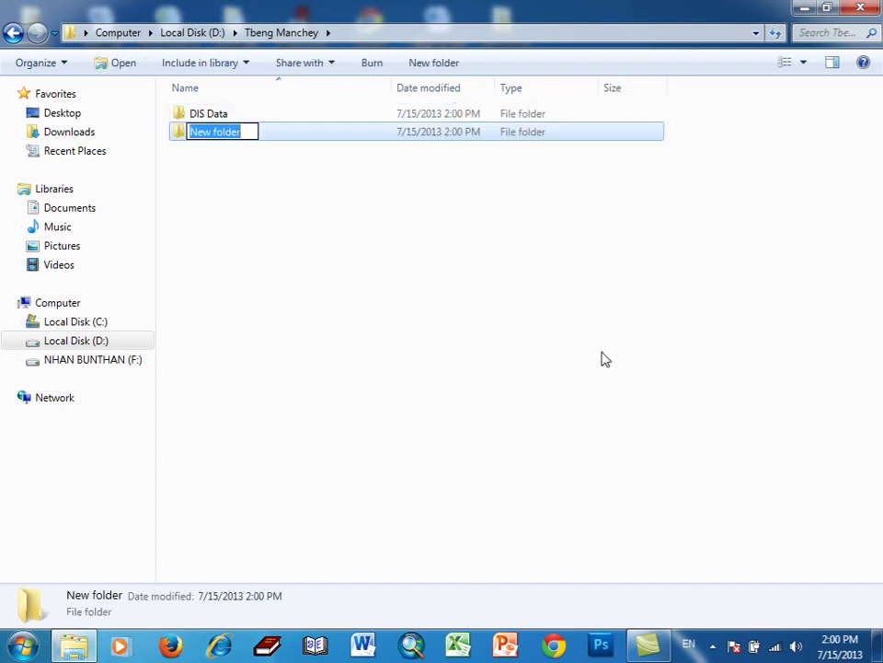
{"action": "type", "text": "Map"}
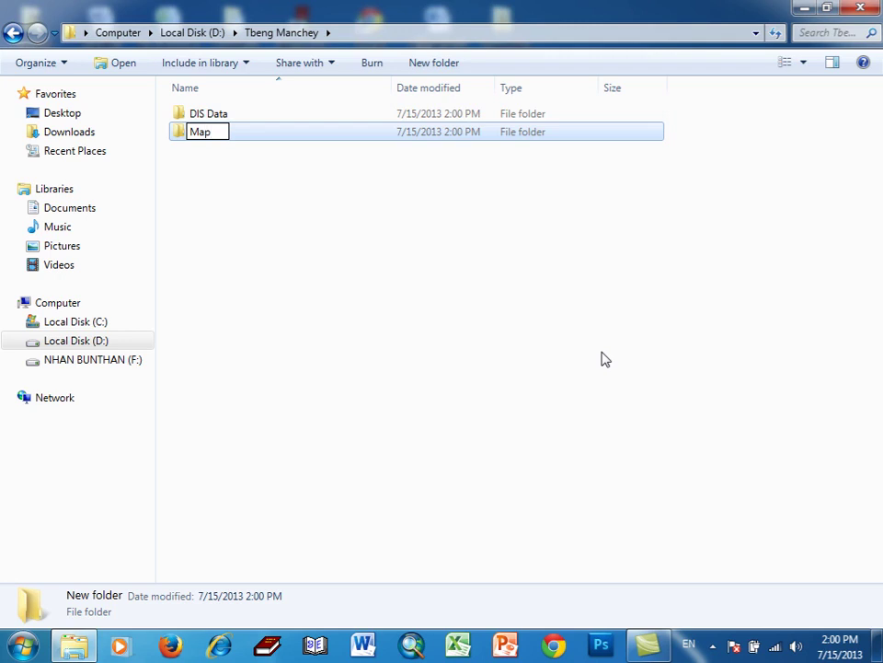
{"action": "left_click", "coordinate": [237, 189]}
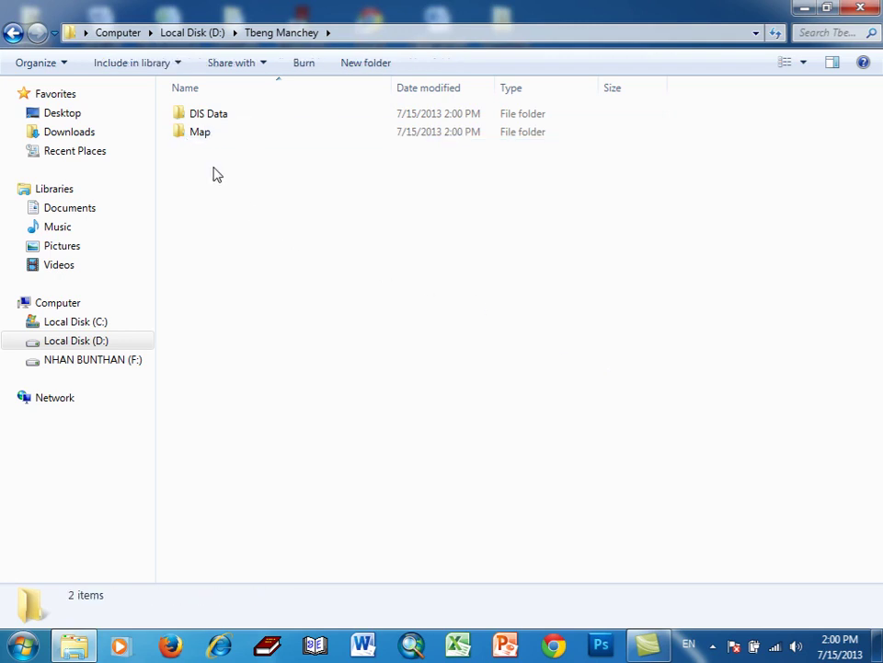
- Create a third subfolder named 'Prject'
{"action": "right_click", "coordinate": [214, 168]}
{"action": "mouse_move", "coordinate": [409, 393]}
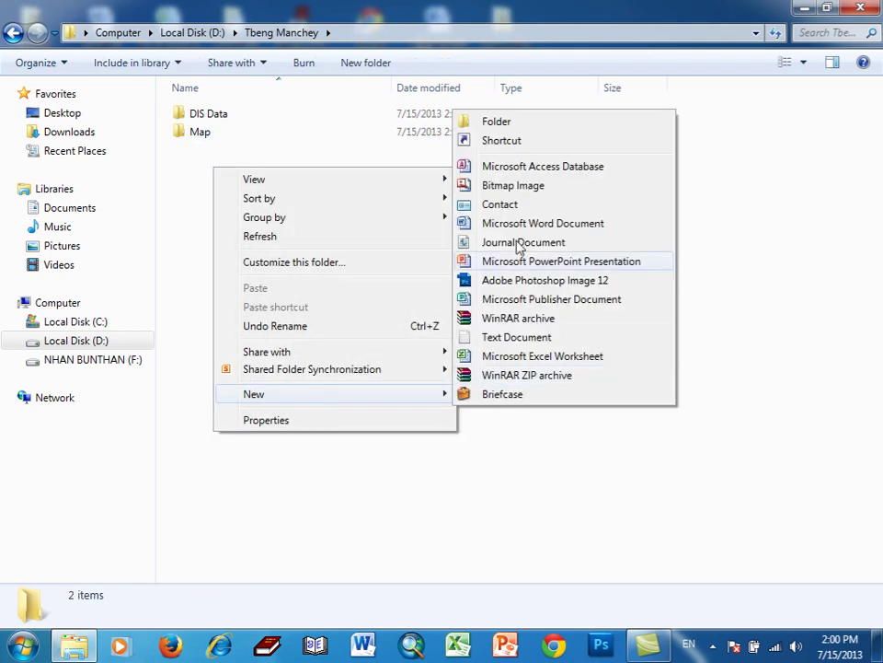
{"action": "left_click", "coordinate": [511, 123]}
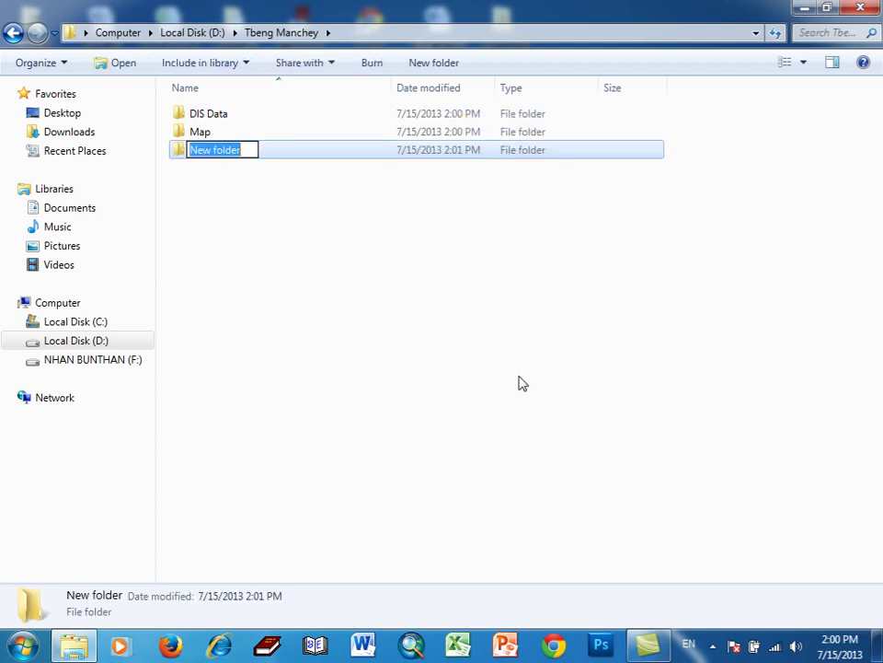
{"action": "type", "text": "Pr"}
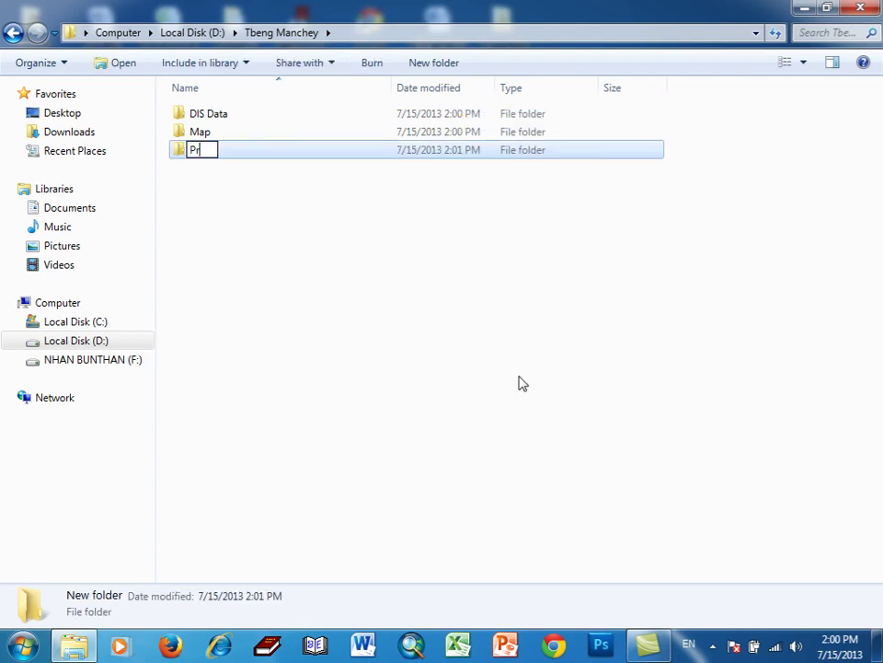
{"action": "type", "text": "jec"}
{"action": "type", "text": "t"}
{"action": "left_click", "coordinate": [368, 285]}
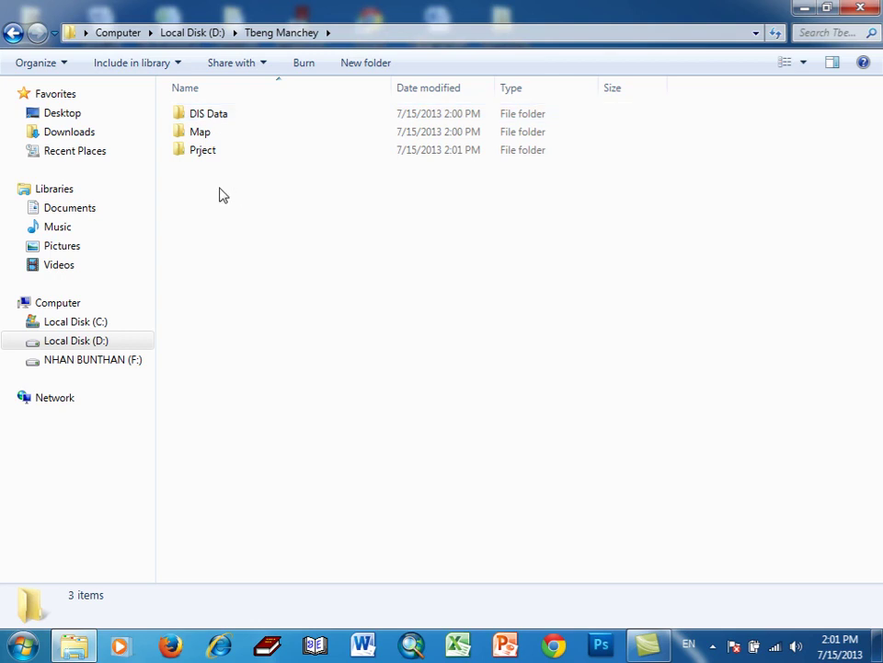
{"action": "right_click", "coordinate": [203, 154]}
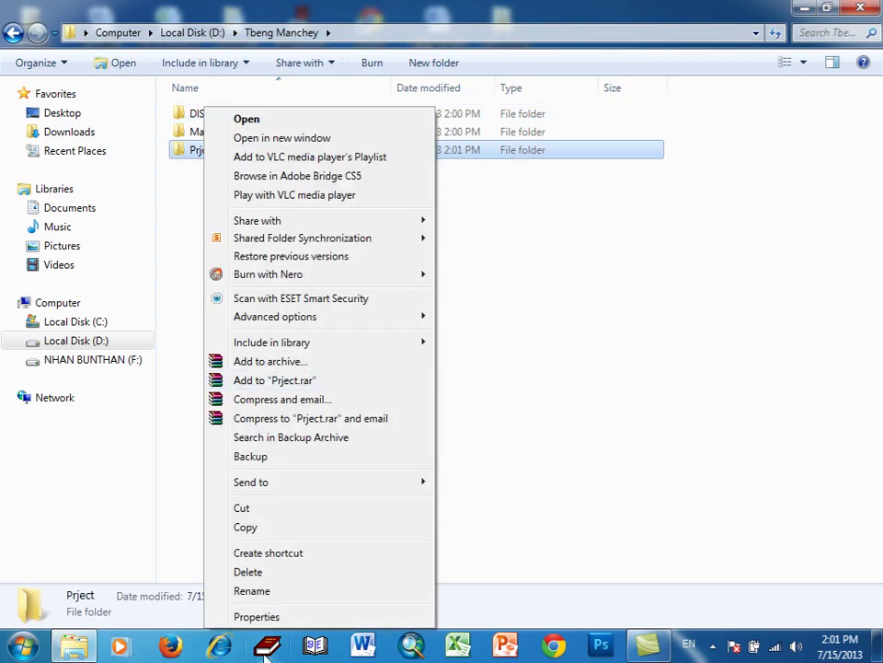
- Insert the missing 'o' so the Prject folder is renamed 'Project'
{"action": "left_click", "coordinate": [262, 590]}
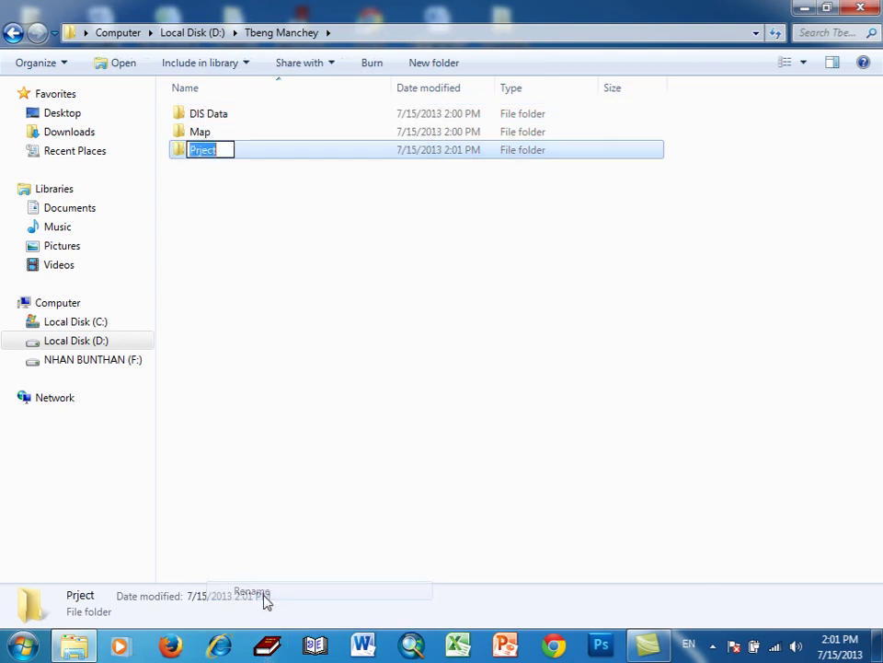
{"action": "left_click", "coordinate": [191, 150]}
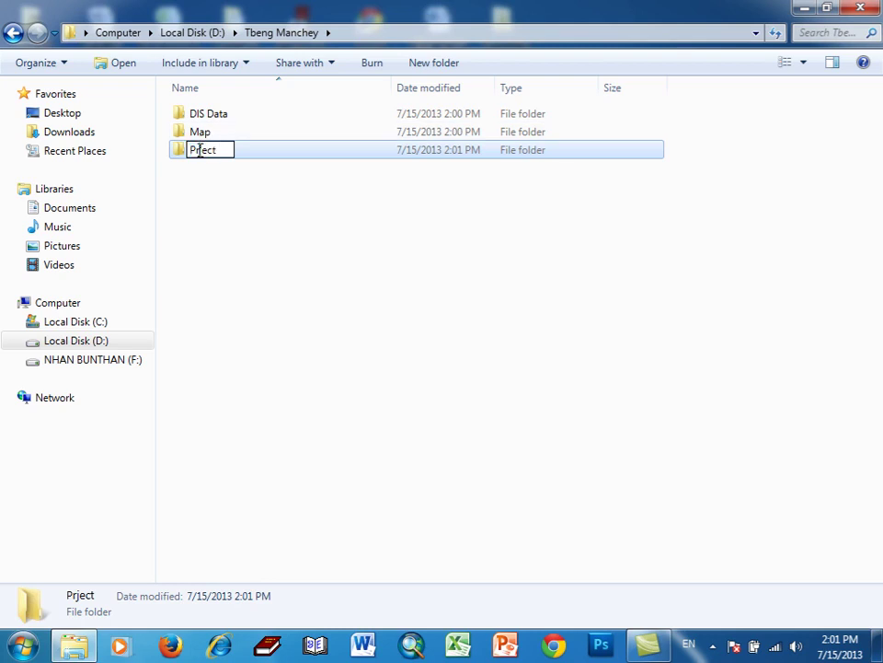
{"action": "type", "text": "o"}
{"action": "left_click", "coordinate": [220, 245]}
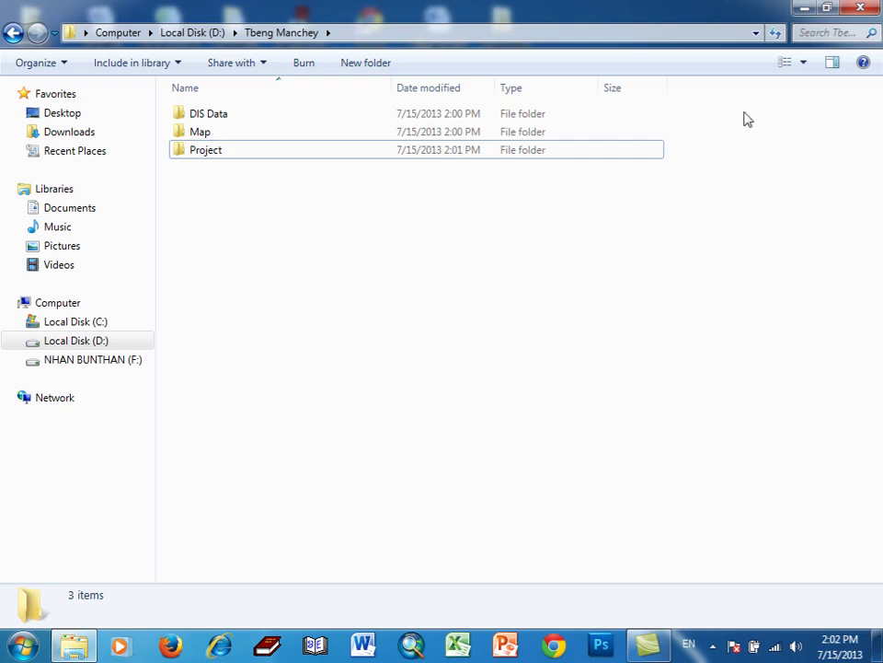
- Close the Explorer window and launch ArcMap from the taskbar
{"action": "left_click", "coordinate": [860, 7]}
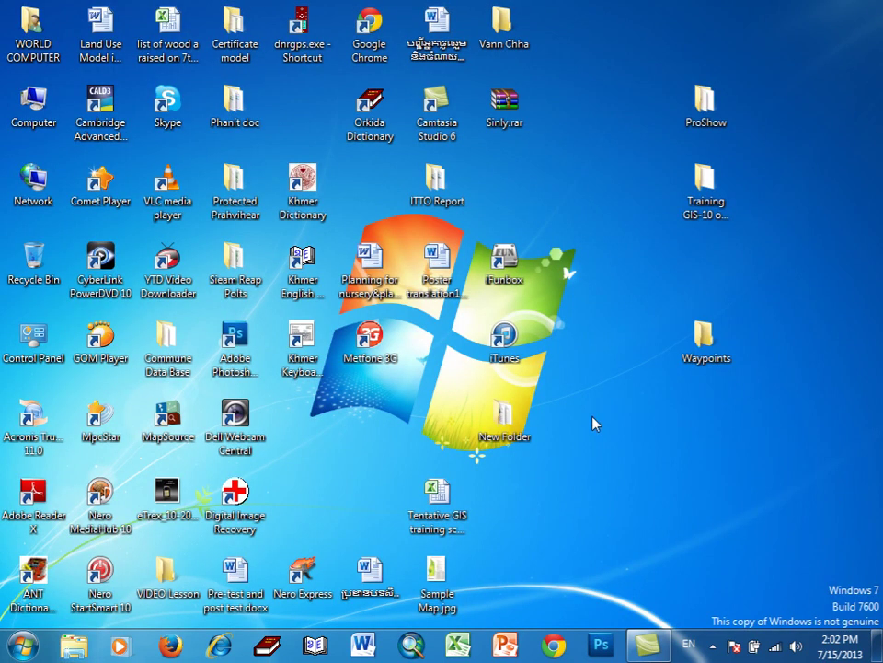
{"action": "left_click", "coordinate": [414, 646]}
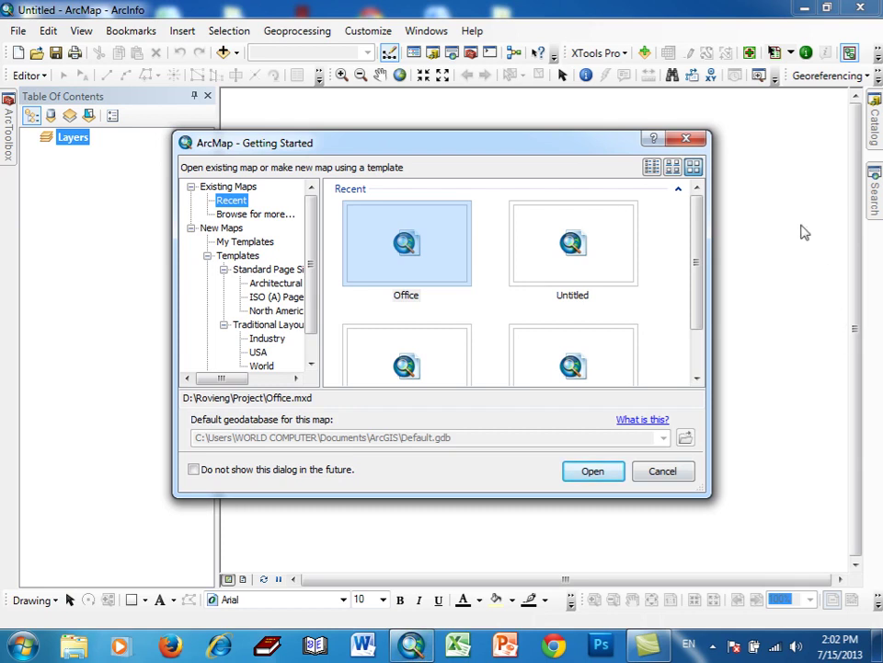
- Cancel the Getting Started dialog to start from a blank Untitled map
{"action": "left_click", "coordinate": [697, 147]}
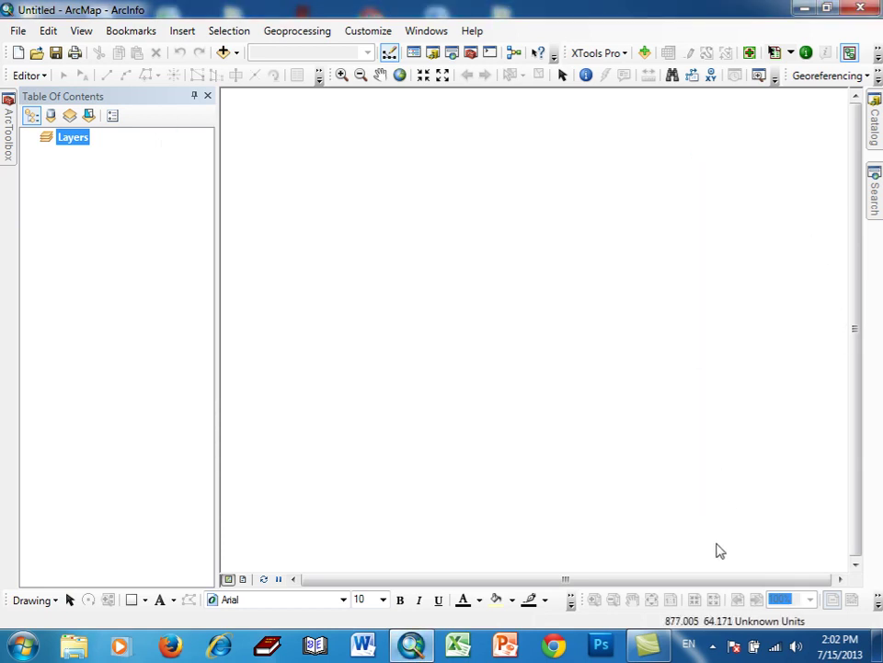
{"action": "left_click", "coordinate": [714, 649]}
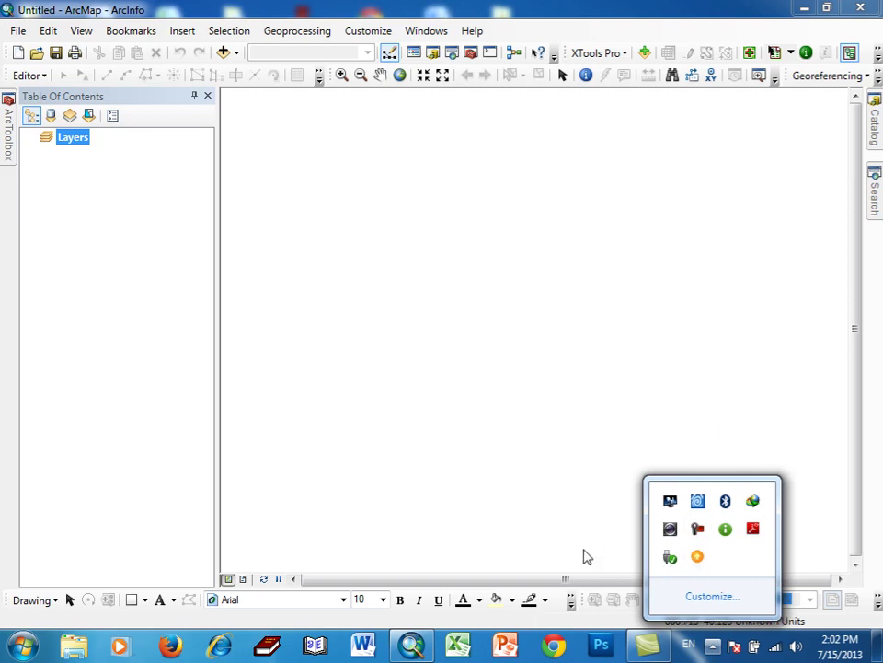
{"action": "left_click", "coordinate": [587, 556]}
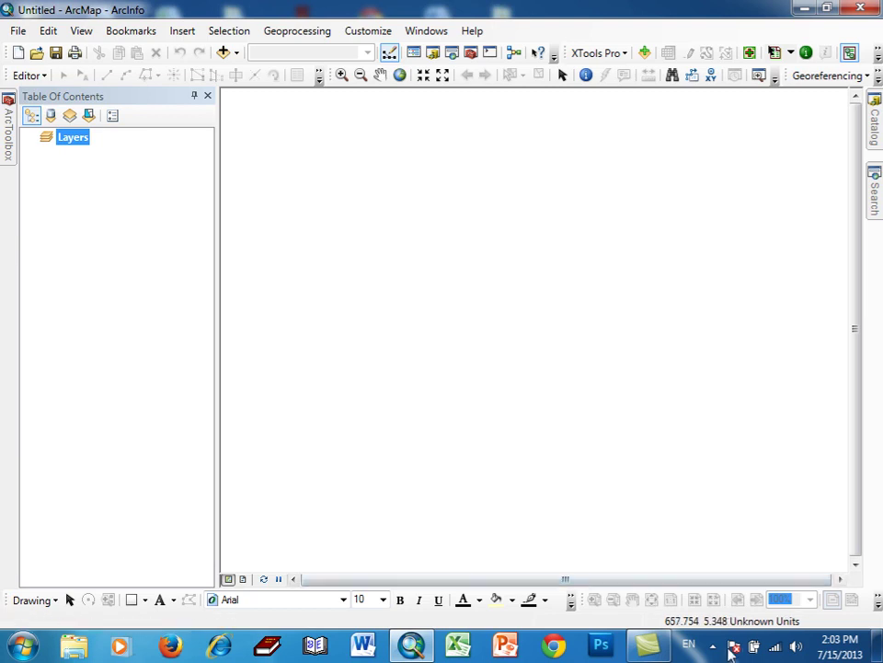
{"action": "left_click", "coordinate": [714, 647]}
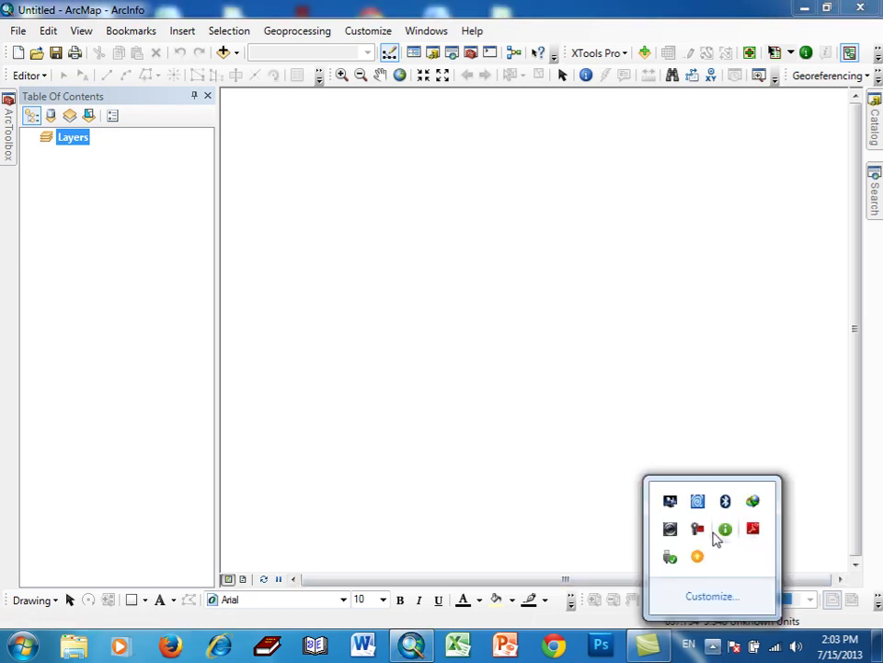
{"action": "left_click", "coordinate": [700, 532]}
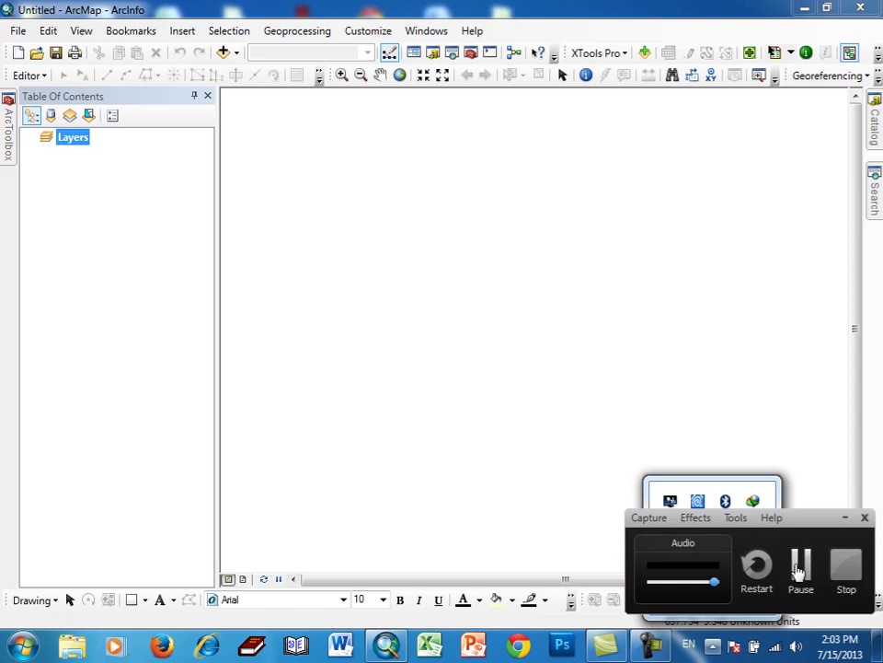
{"action": "left_click", "coordinate": [797, 571]}
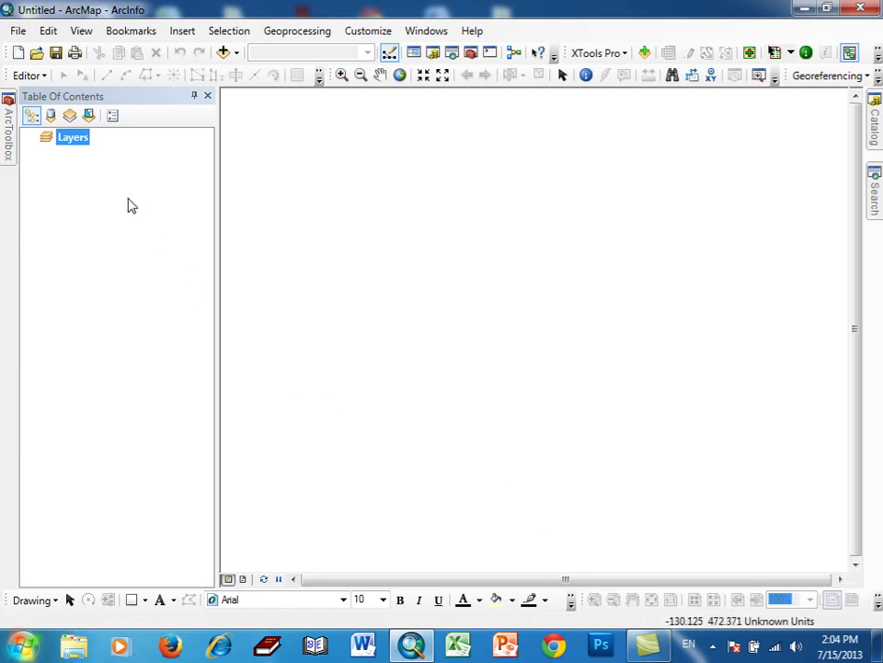
- In the Layers data frame properties, pick WGS 1984 UTM Zone 48N from Favorites and apply it
{"action": "right_click", "coordinate": [71, 145]}
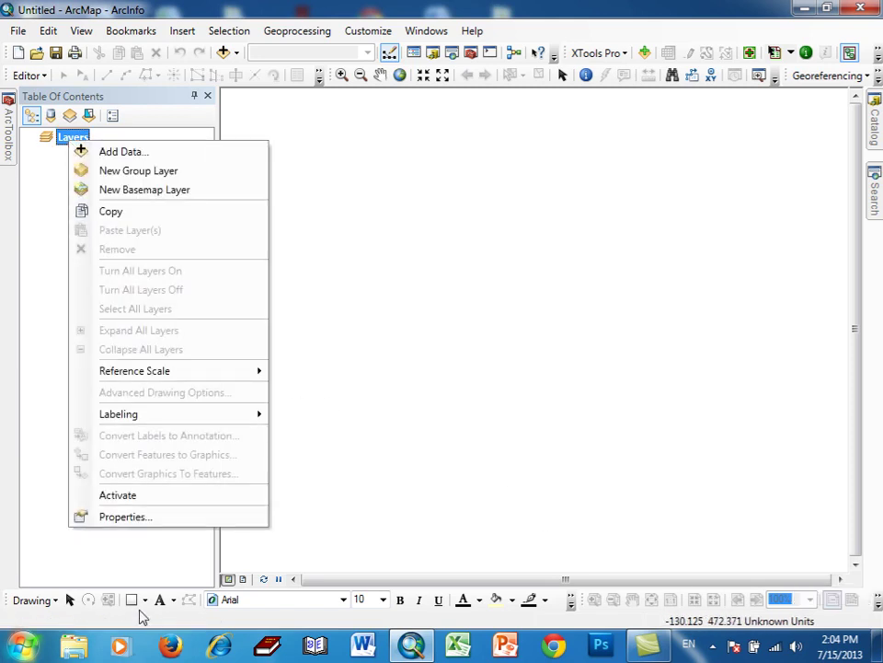
{"action": "left_click", "coordinate": [144, 517]}
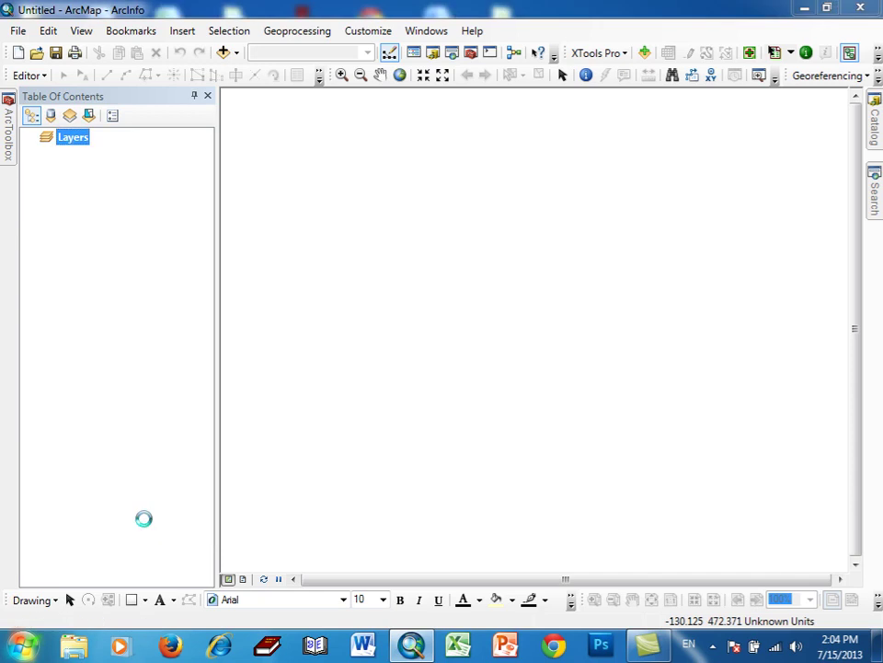
{"action": "left_click", "coordinate": [269, 338]}
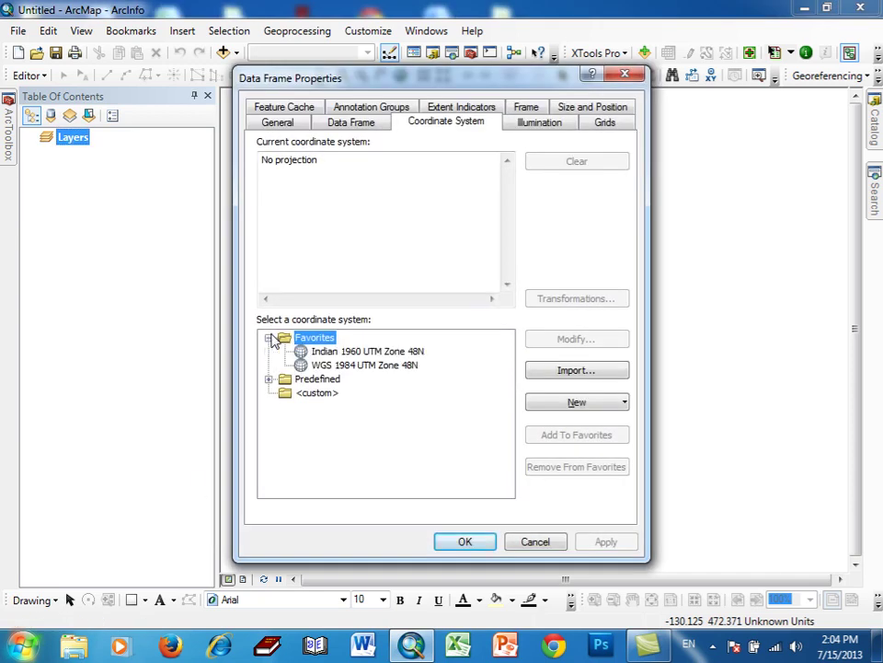
{"action": "left_click", "coordinate": [331, 365]}
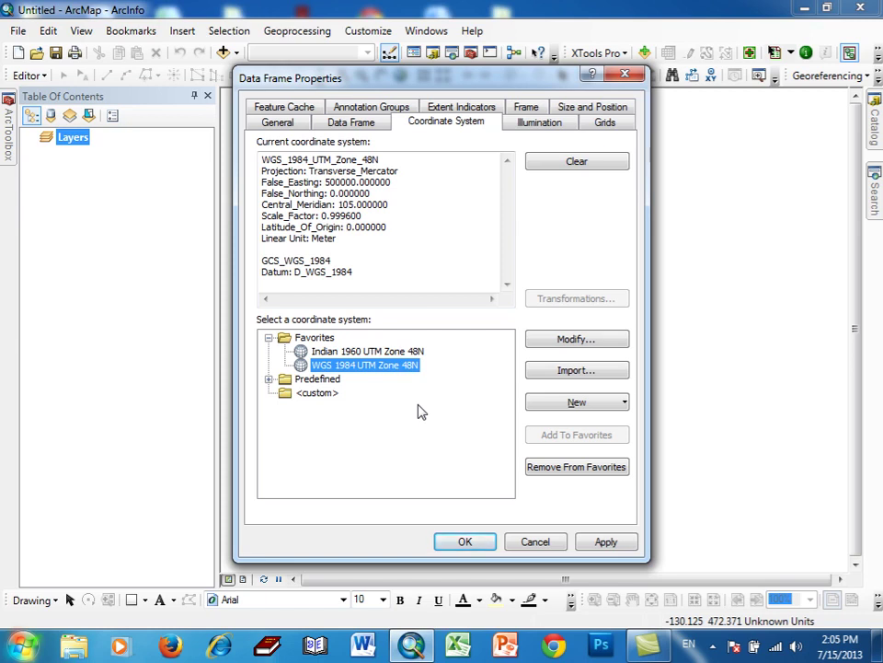
{"action": "left_click", "coordinate": [710, 649]}
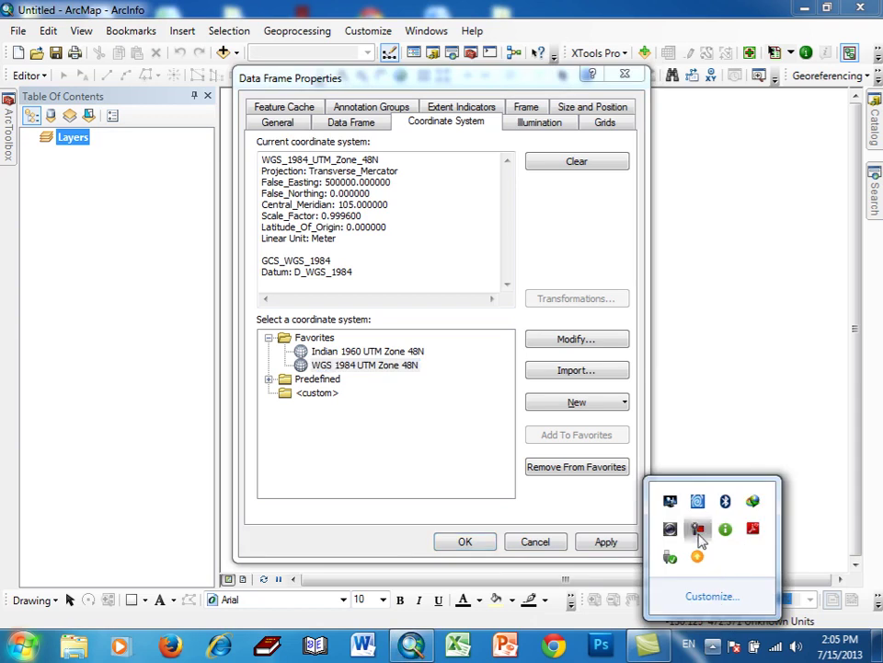
{"action": "left_click", "coordinate": [700, 528]}
{"action": "left_click", "coordinate": [552, 450]}
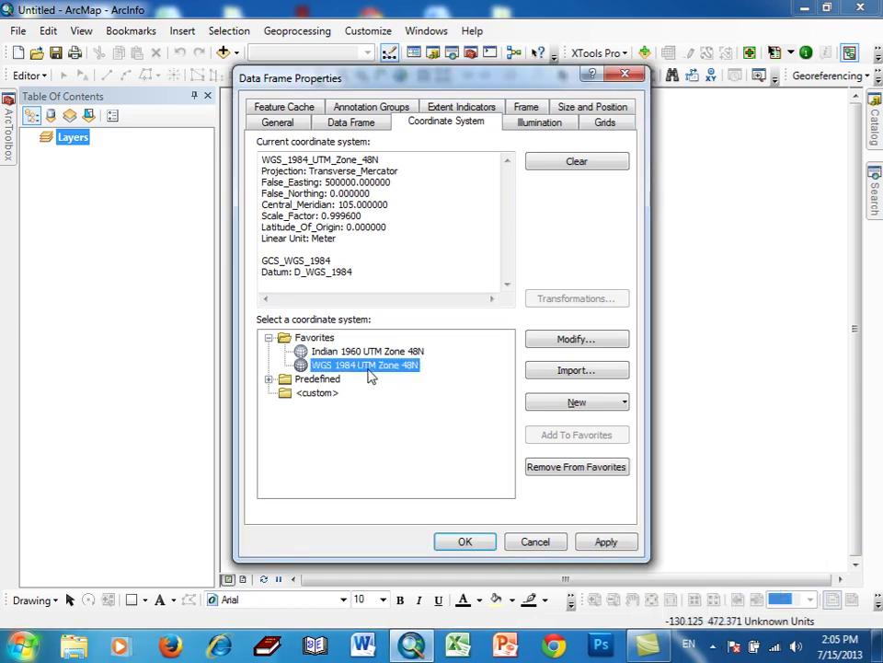
{"action": "left_click", "coordinate": [450, 544]}
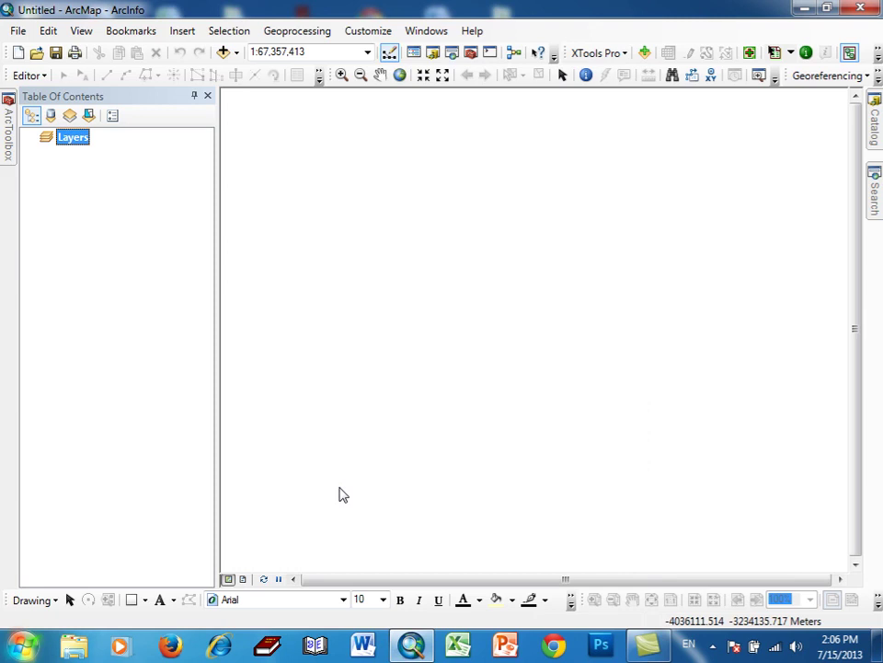
- Open Add Data and browse to D:\National GIS Data (WGS 1984)
{"action": "left_click", "coordinate": [223, 54]}
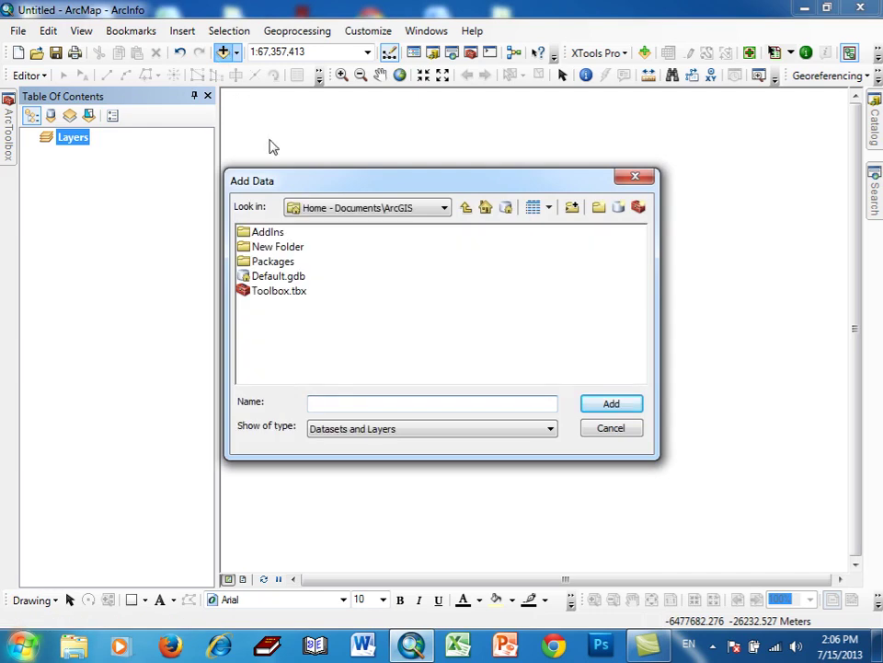
{"action": "left_click", "coordinate": [445, 210]}
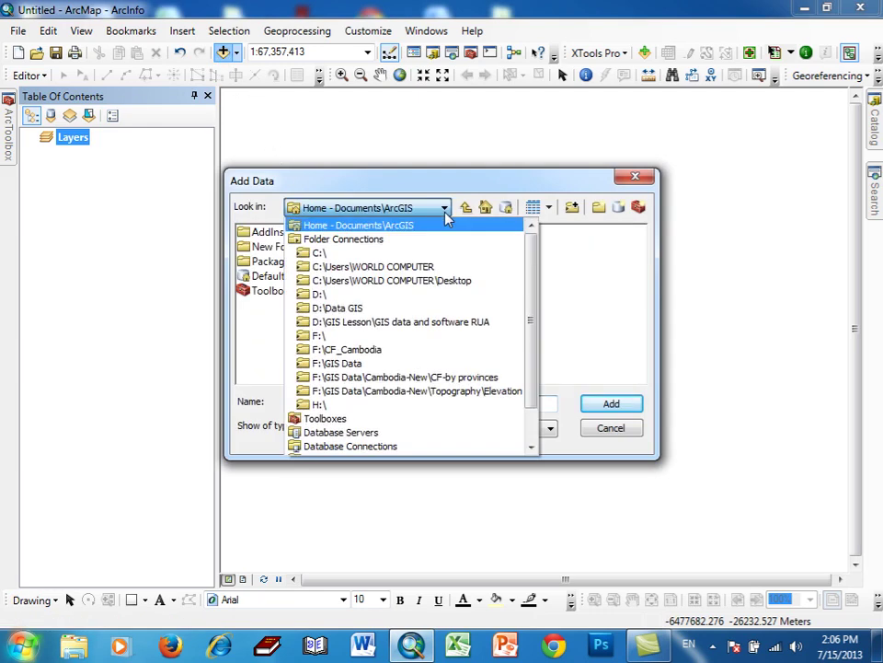
{"action": "left_click", "coordinate": [322, 297]}
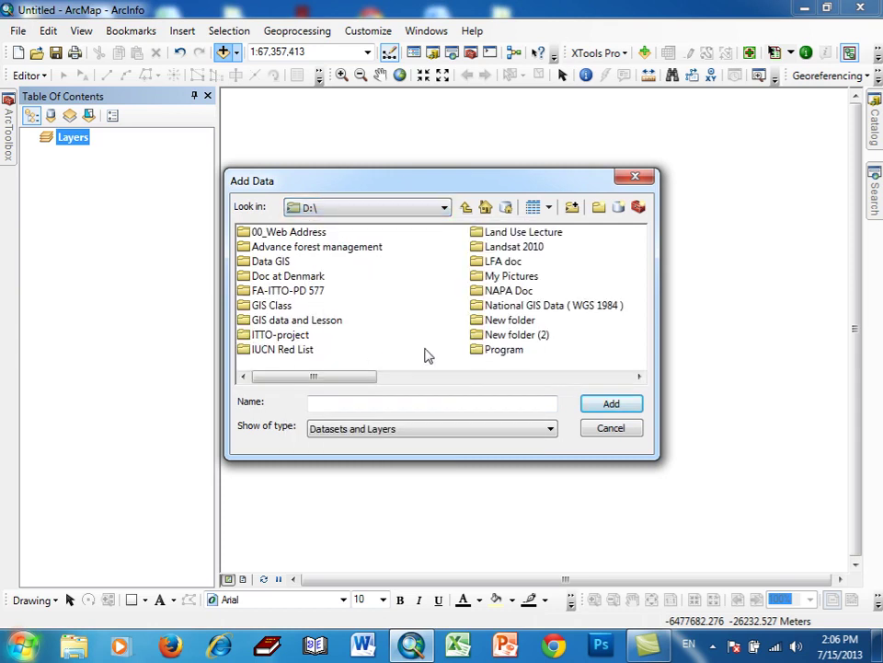
{"action": "left_click", "coordinate": [551, 306]}
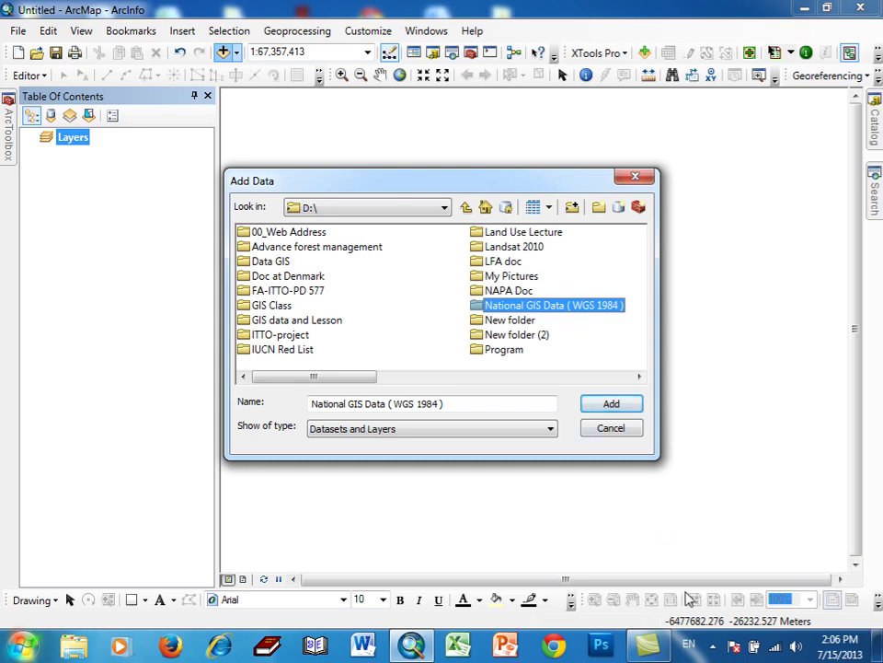
{"action": "left_click", "coordinate": [714, 645]}
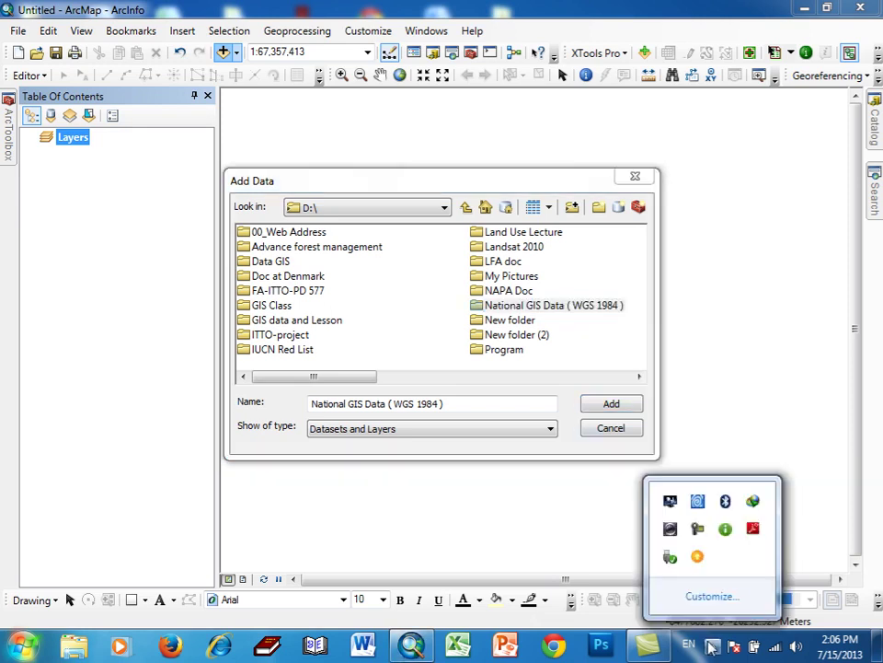
{"action": "left_click", "coordinate": [699, 530]}
{"action": "left_click", "coordinate": [756, 534]}
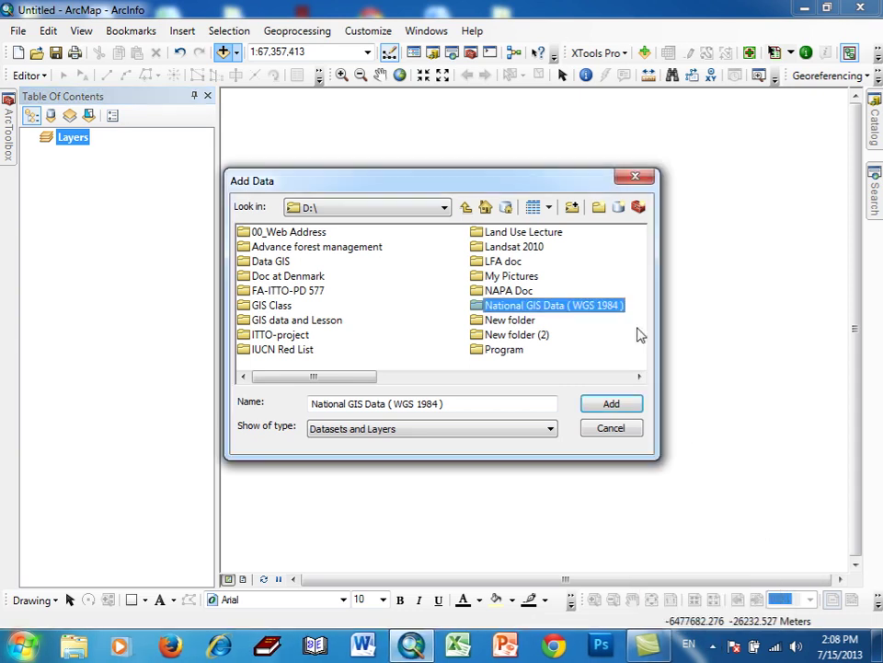
{"action": "double_click", "coordinate": [583, 308]}
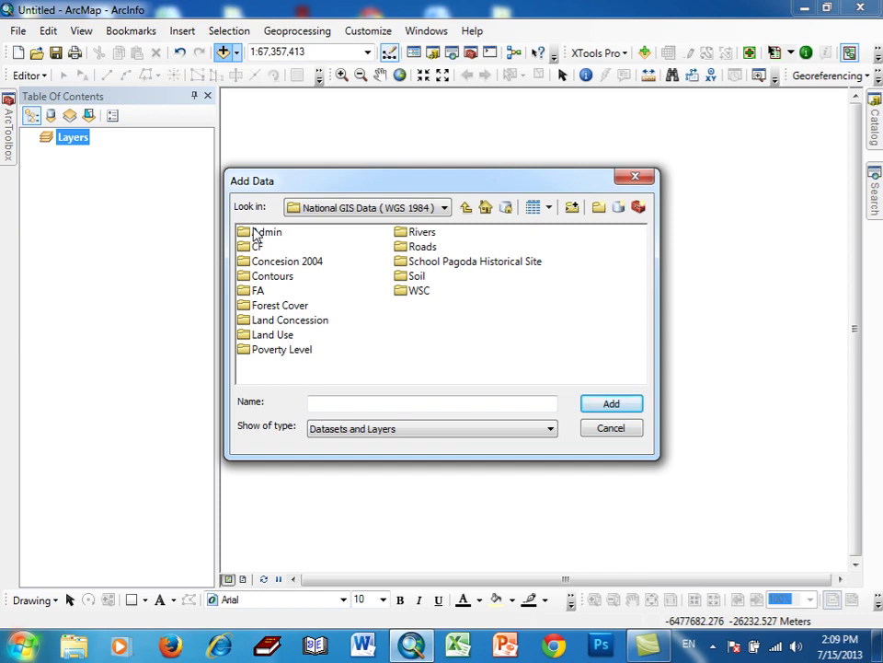
- Add District_Boundary.shp from the Admin > District folder to the map
{"action": "double_click", "coordinate": [256, 236]}
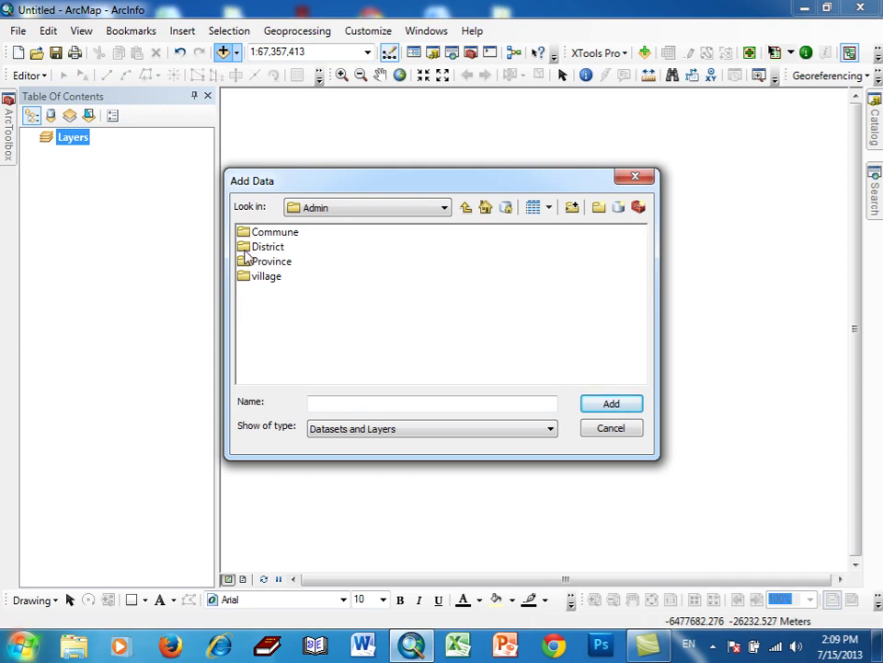
{"action": "double_click", "coordinate": [245, 251]}
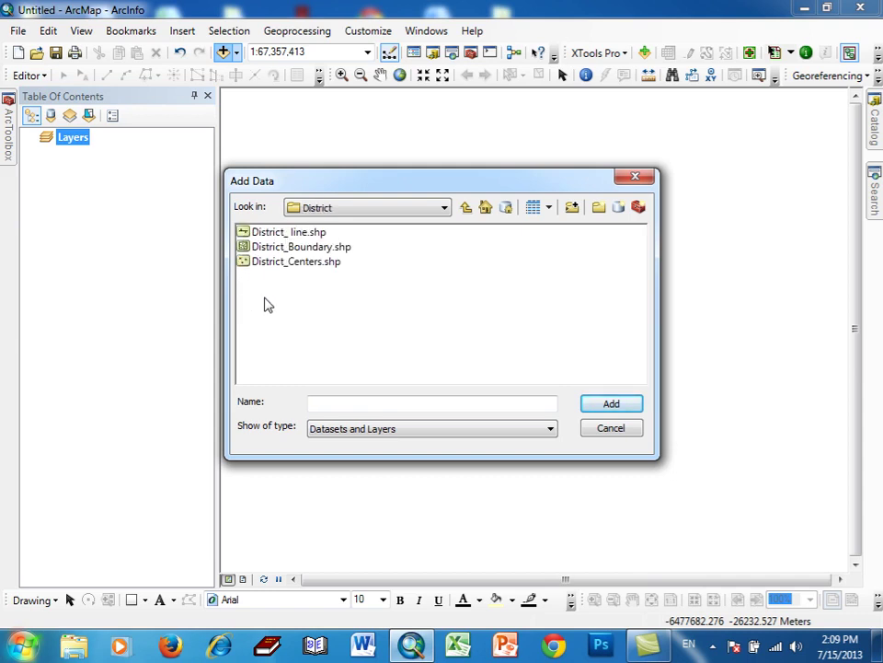
{"action": "left_click", "coordinate": [285, 247]}
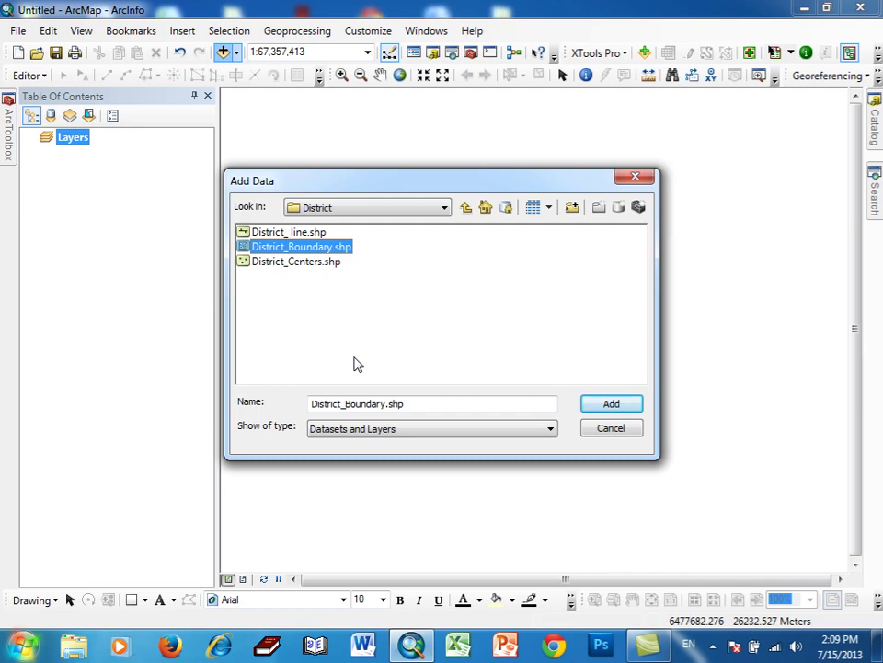
{"action": "left_click", "coordinate": [592, 406]}
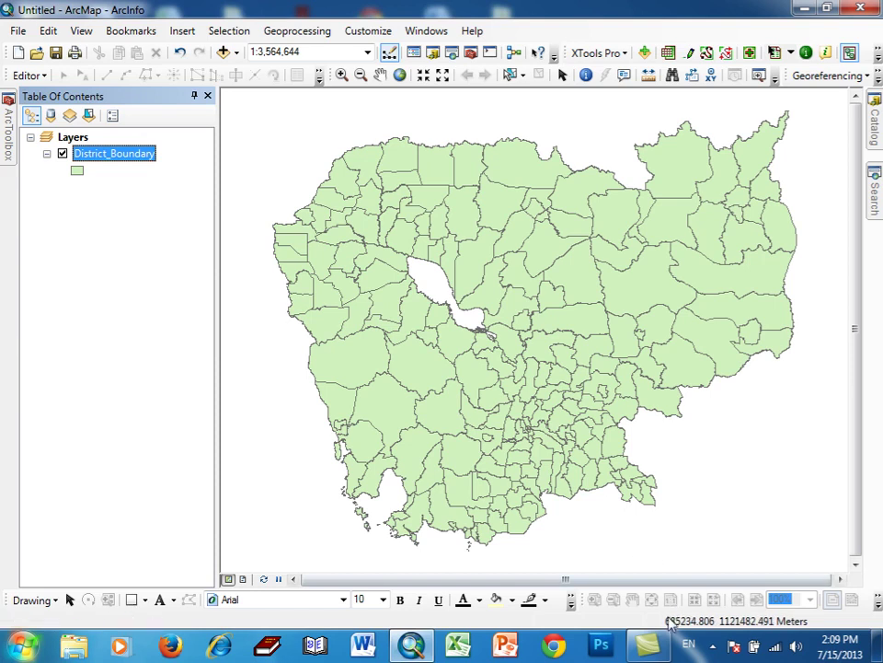
- Open District_Boundary's attribute table, listing its 193 district records
{"action": "left_click", "coordinate": [713, 646]}
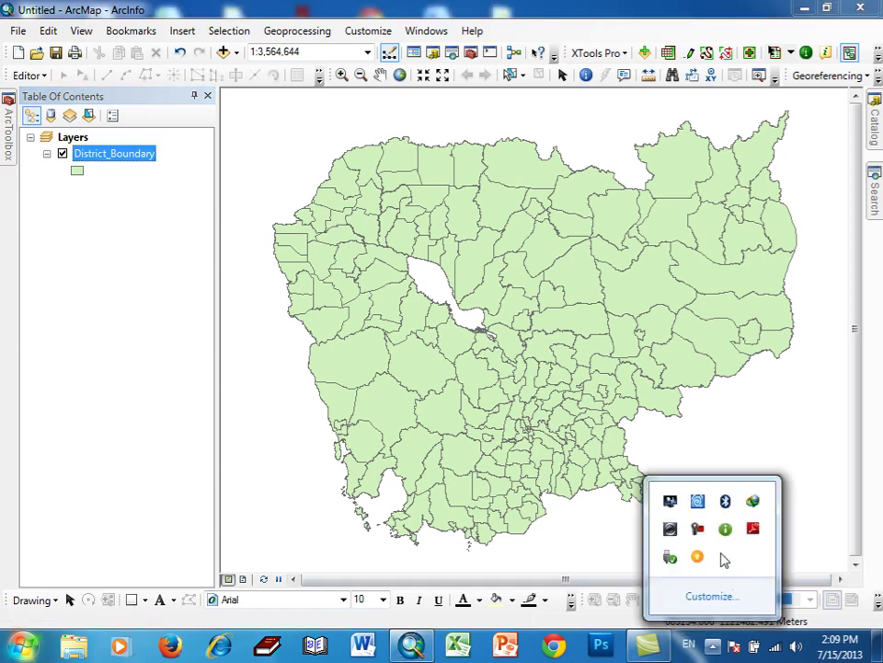
{"action": "left_click", "coordinate": [847, 419]}
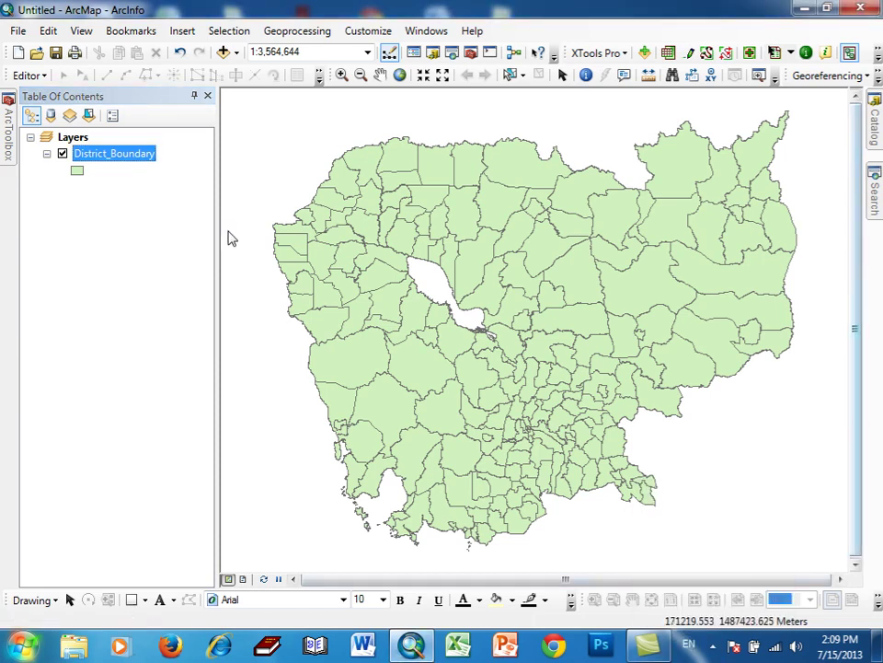
{"action": "right_click", "coordinate": [123, 163]}
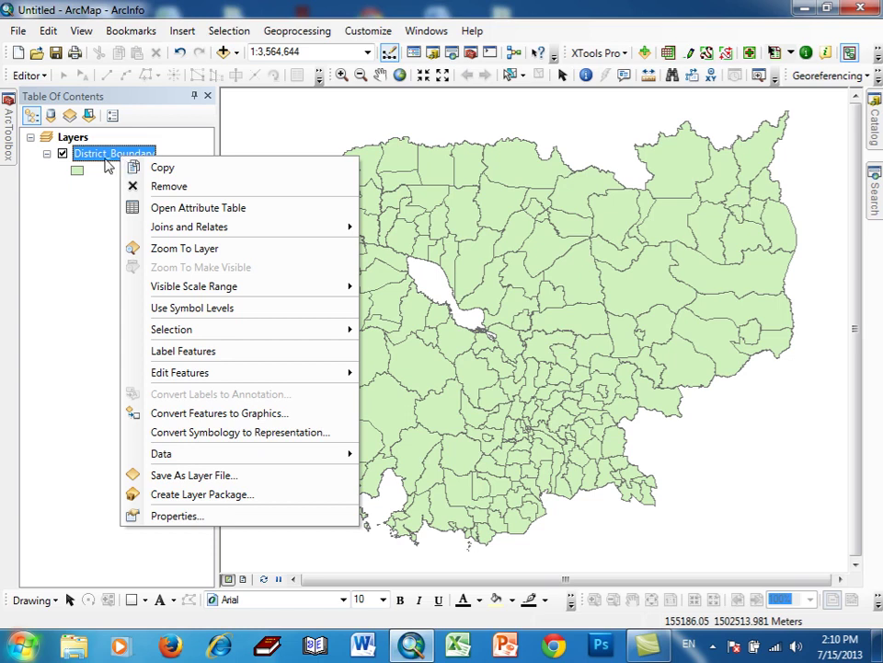
{"action": "right_click", "coordinate": [105, 158]}
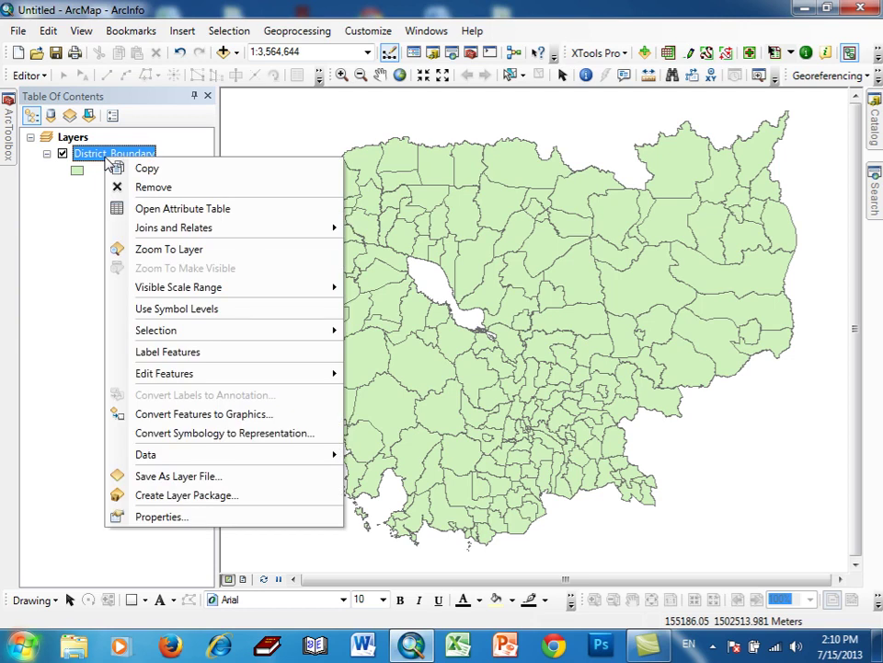
{"action": "left_click", "coordinate": [144, 208]}
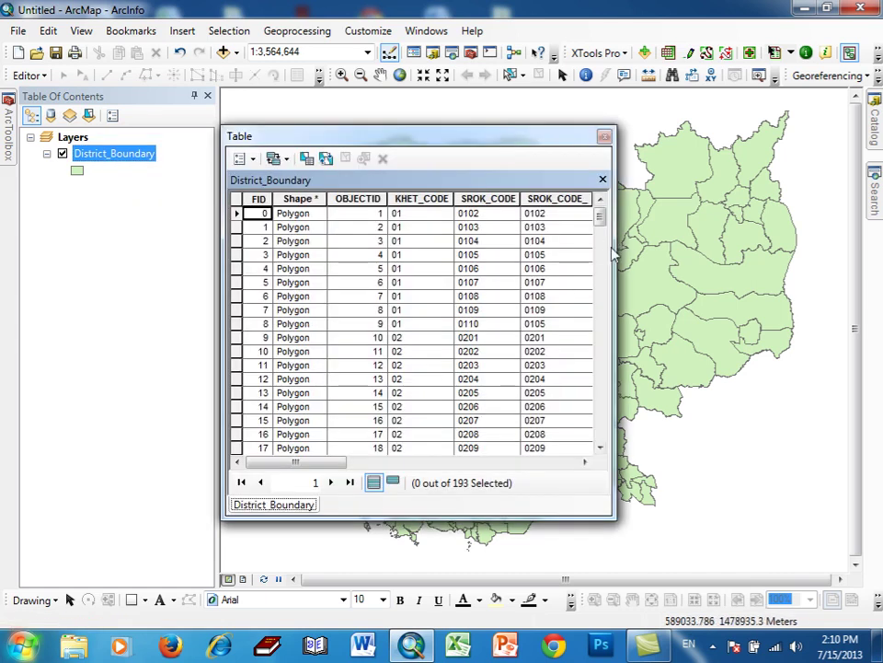
- Widen the attribute table to show the SROK_NAME columns and open Find and Replace
{"action": "left_click_drag", "start_coordinate": [613, 247], "coordinate": [776, 341]}
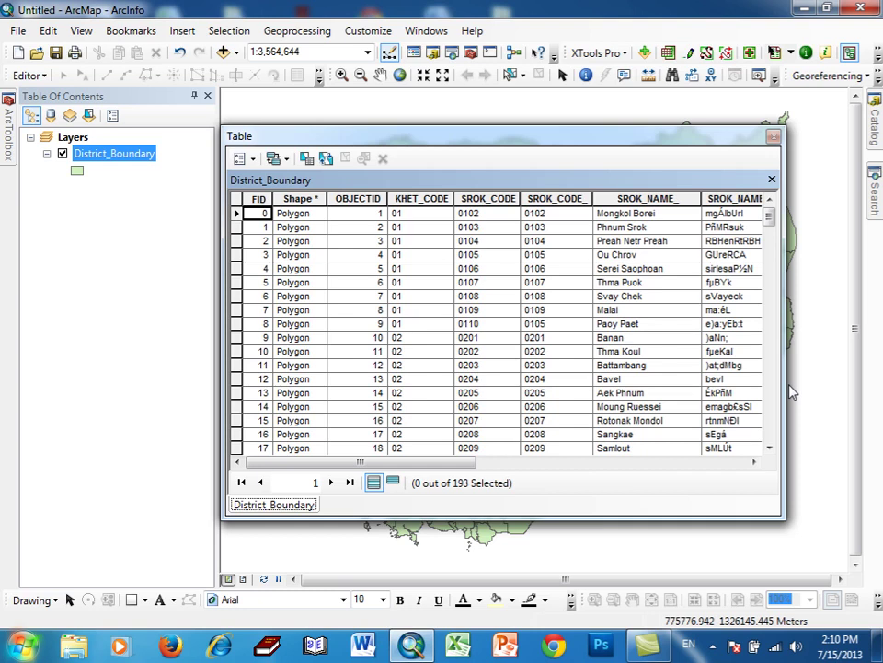
{"action": "key", "text": "ctrl+f"}
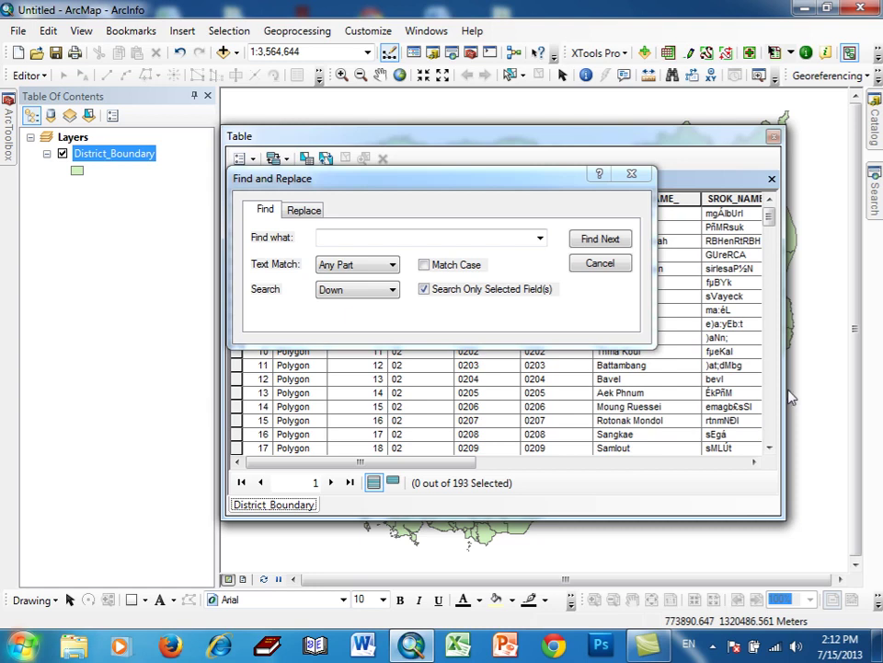
- Search for the Khmer name of Tbaeng Mean Chey and select its record (row 116, code 1307)
{"action": "left_click", "coordinate": [712, 645]}
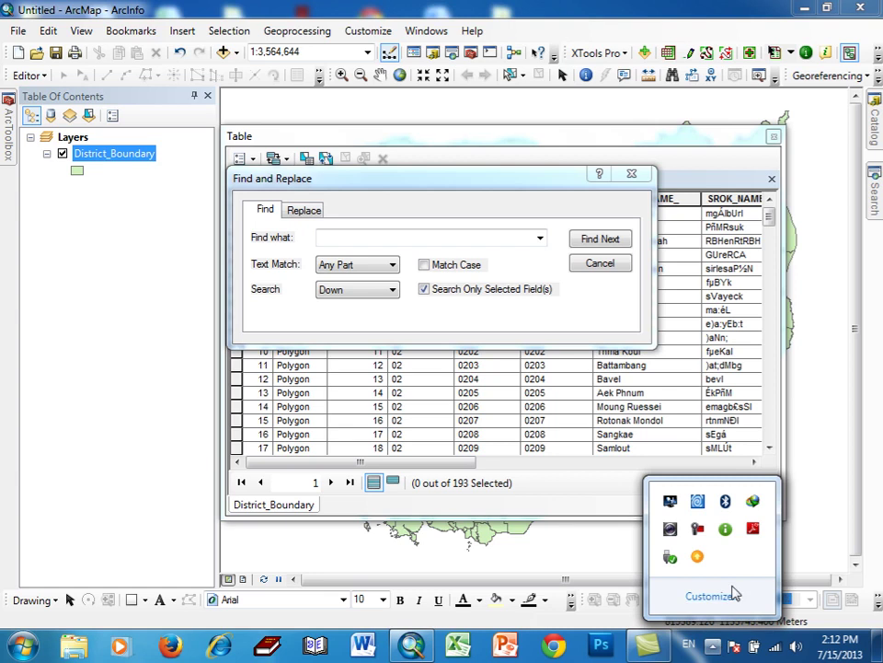
{"action": "left_click", "coordinate": [697, 528]}
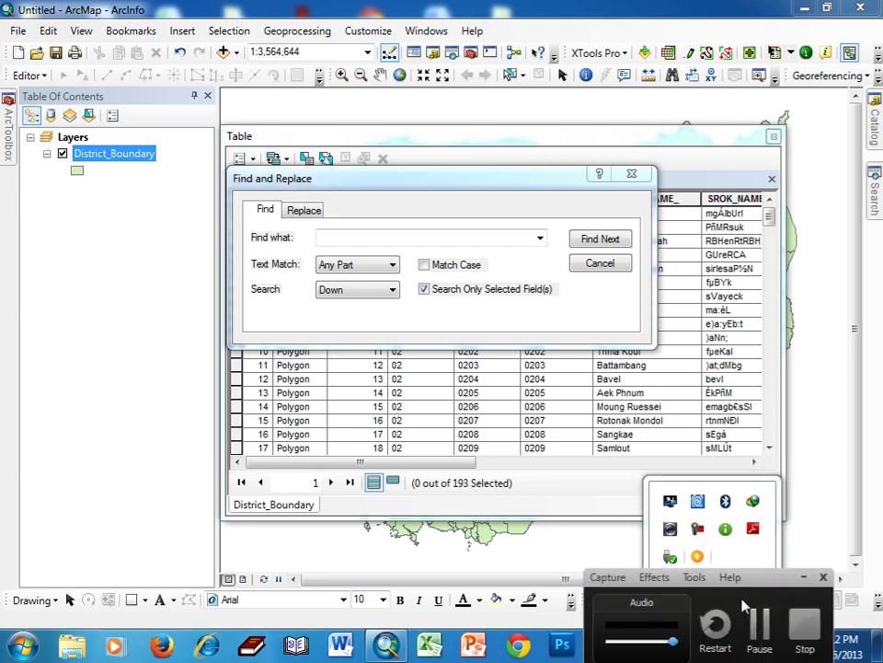
{"action": "left_click", "coordinate": [347, 238]}
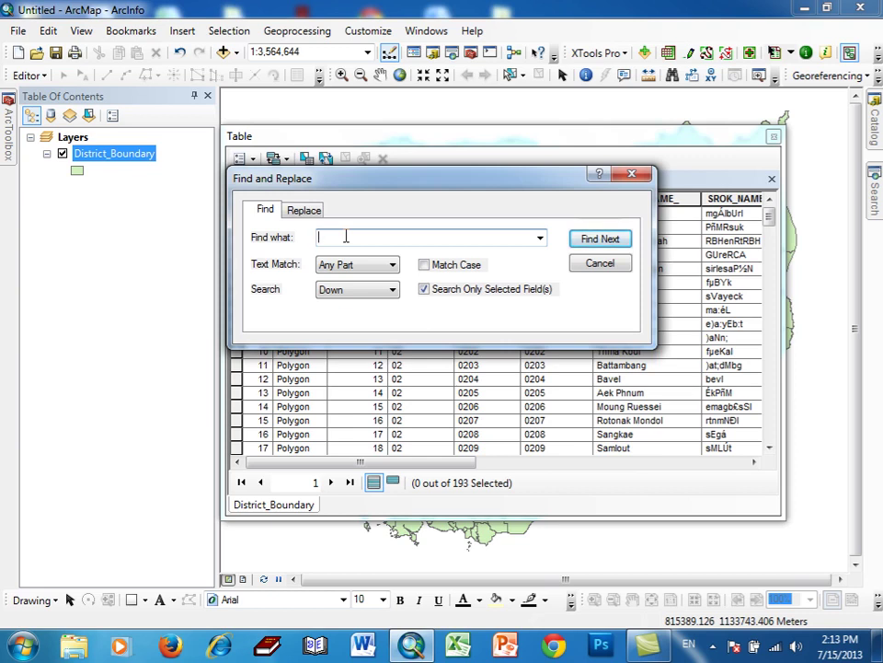
{"action": "type", "text": "Et.gmanCüy"}
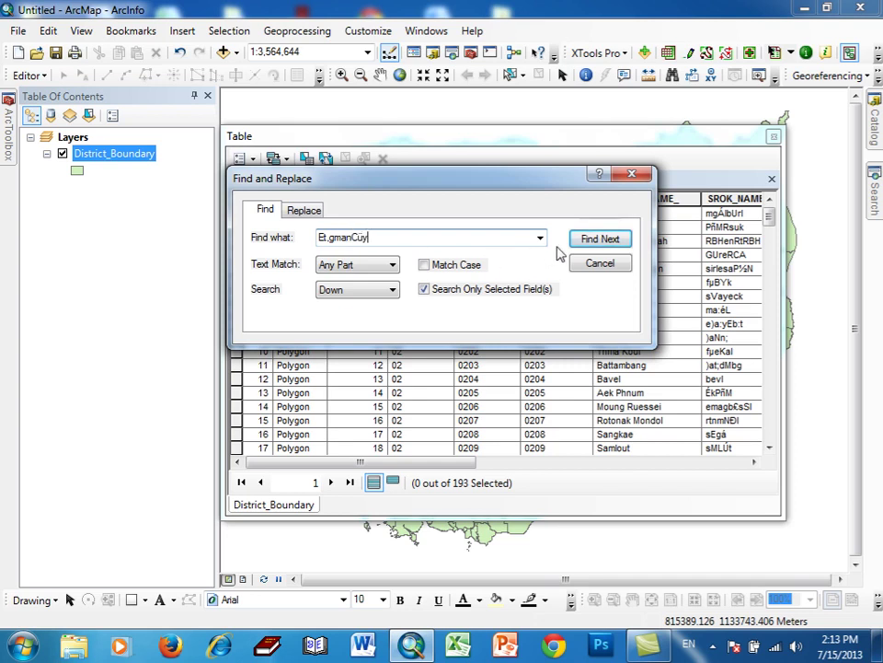
{"action": "left_click", "coordinate": [585, 241]}
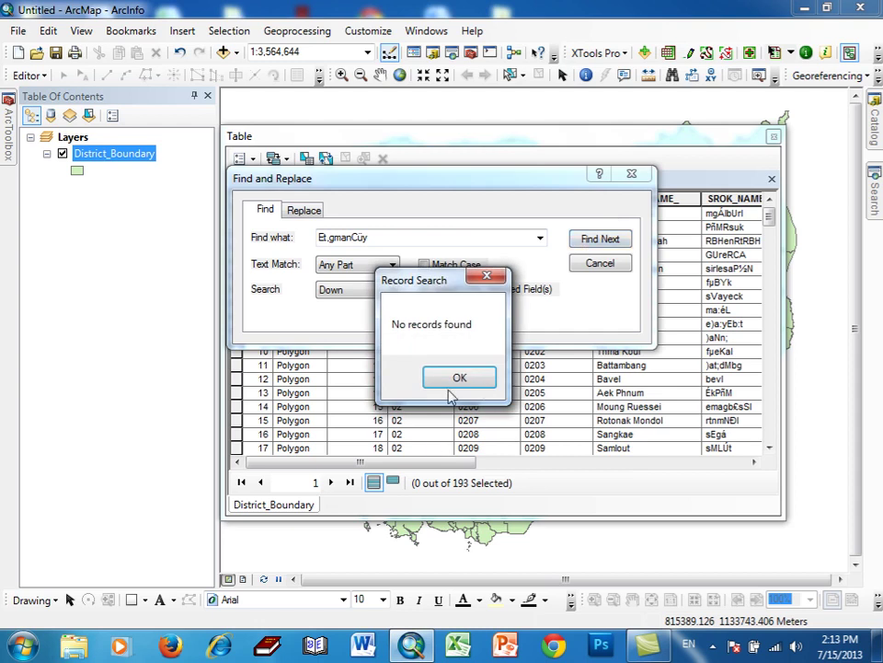
{"action": "left_click", "coordinate": [458, 375]}
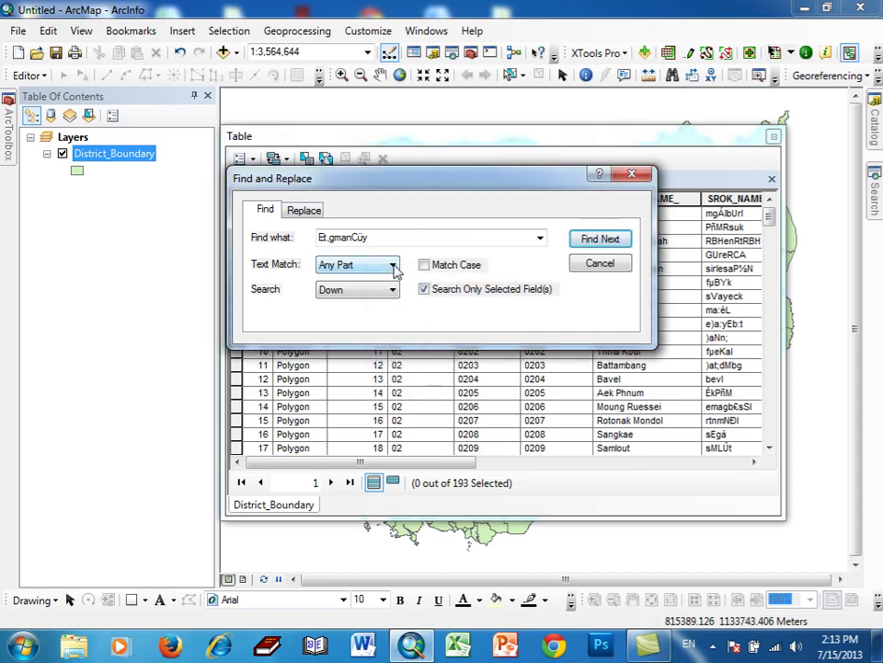
{"action": "double_click", "coordinate": [412, 241]}
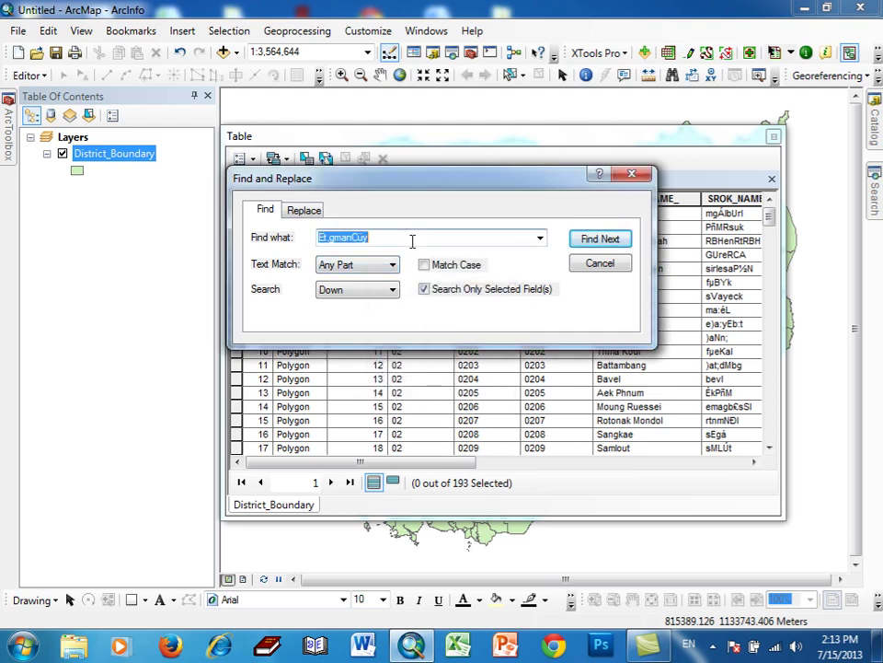
{"action": "type", "text": "E"}
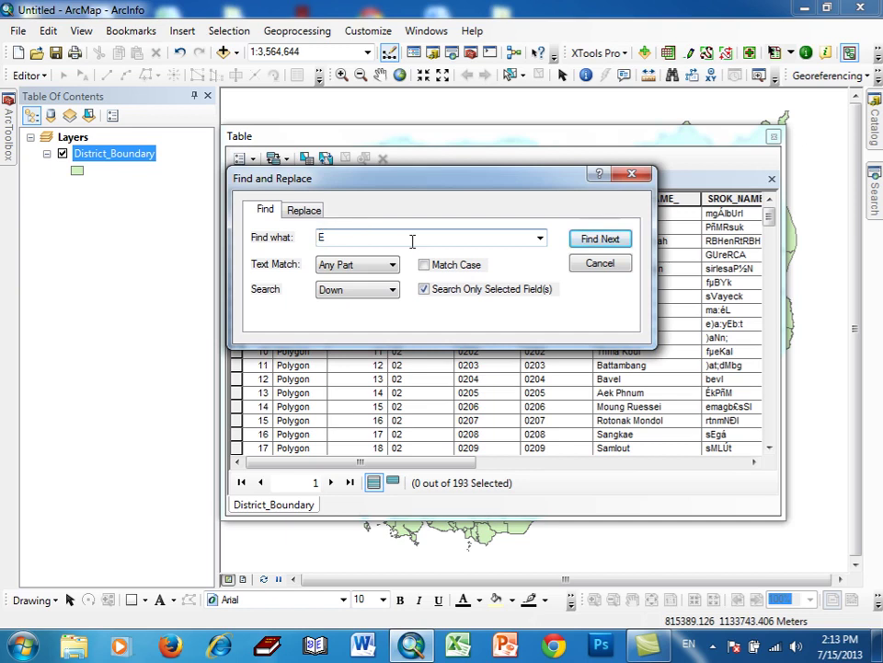
{"action": "type", "text": "t,gmanC½y"}
{"action": "left_click", "coordinate": [595, 239]}
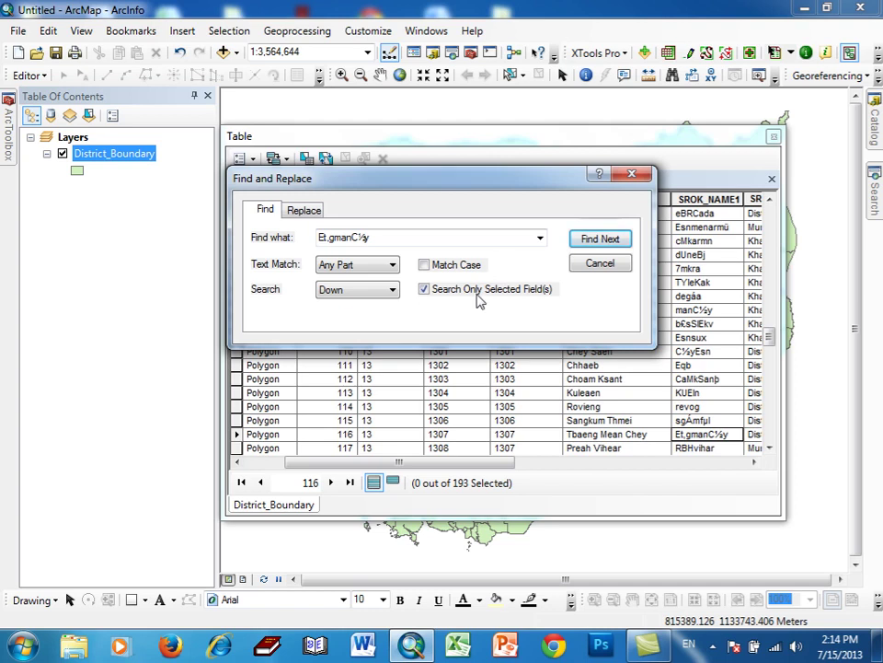
{"action": "left_click", "coordinate": [237, 434]}
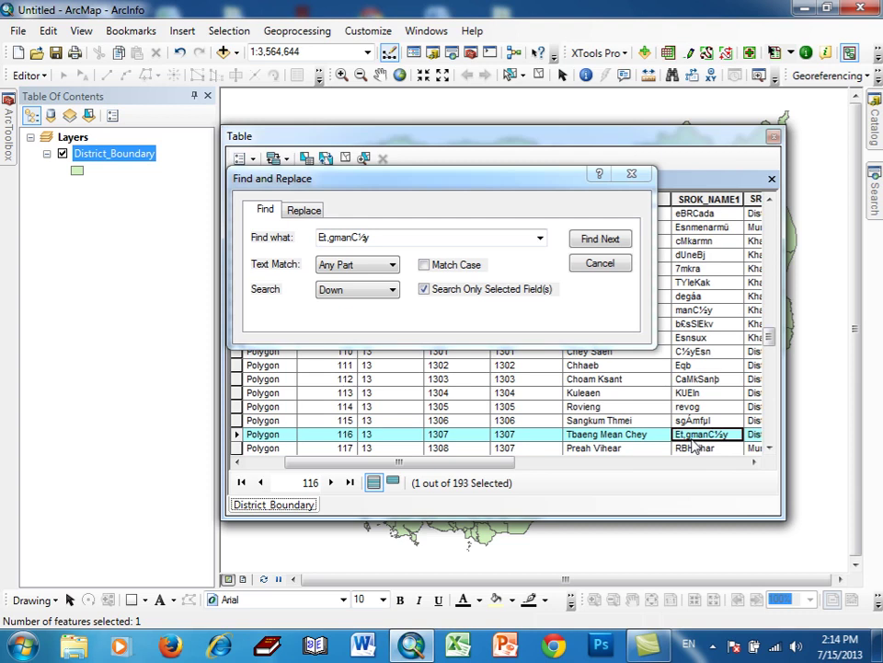
{"action": "left_click", "coordinate": [631, 175]}
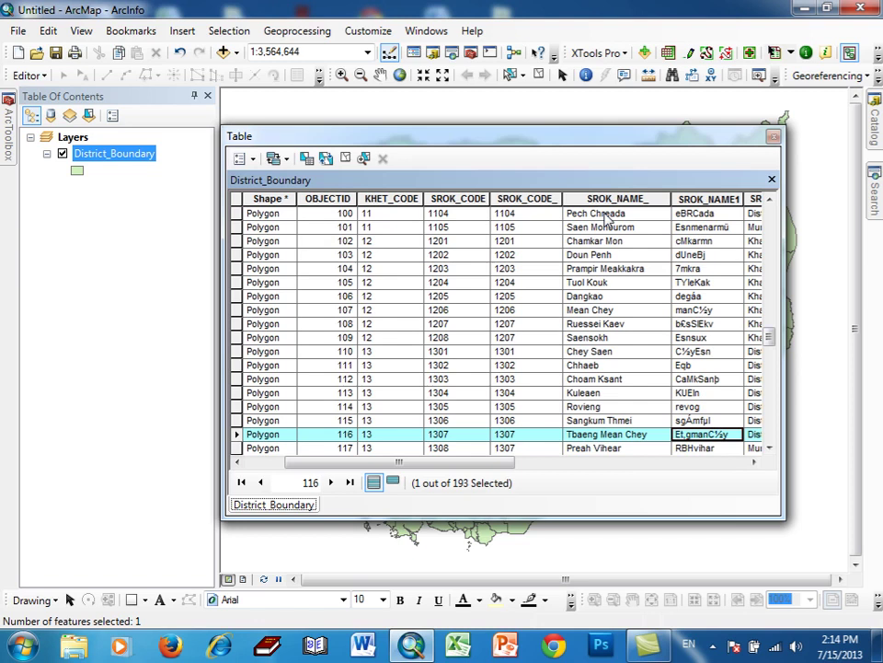
- Close Find and Replace, make the Tbaeng Mean Chey row current, and close the attribute table
{"action": "key", "text": "ctrl+f"}
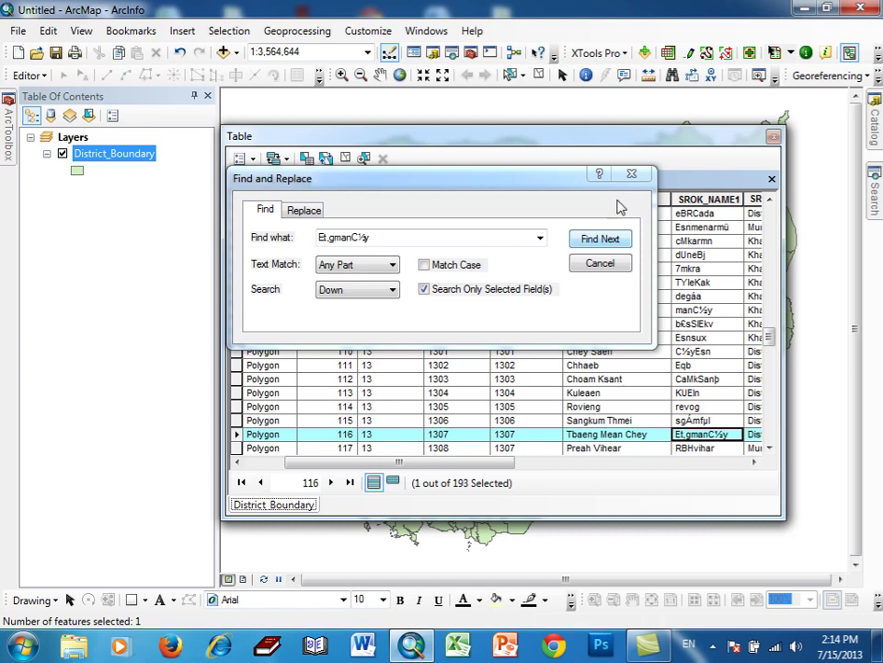
{"action": "left_click", "coordinate": [632, 174]}
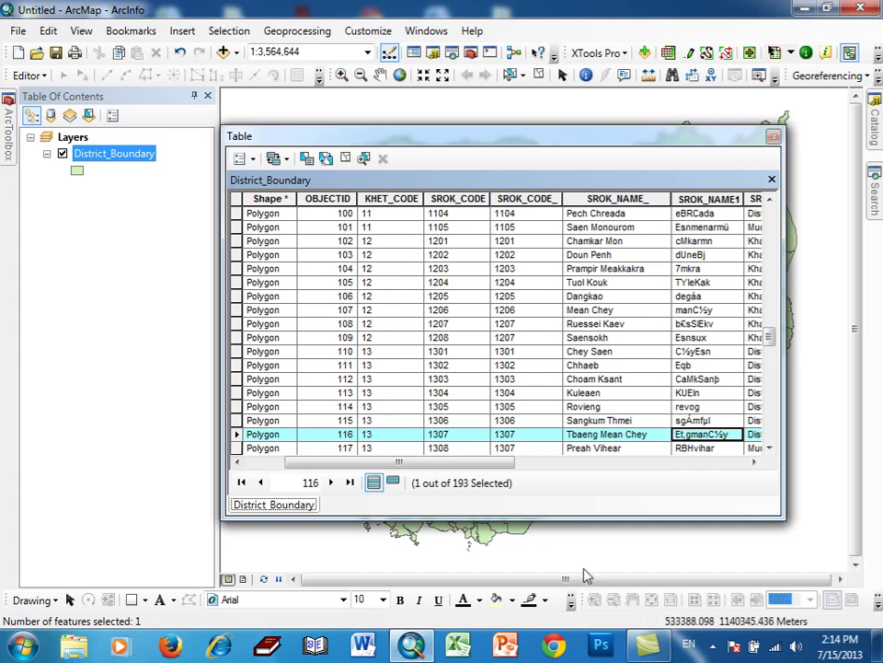
{"action": "left_click", "coordinate": [713, 645]}
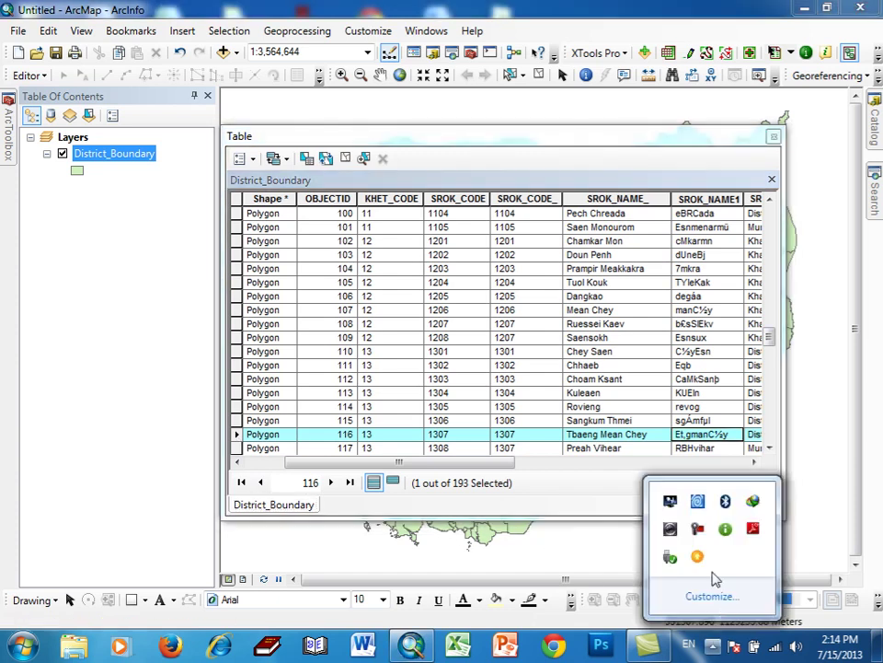
{"action": "left_click", "coordinate": [697, 528]}
{"action": "left_click", "coordinate": [760, 622]}
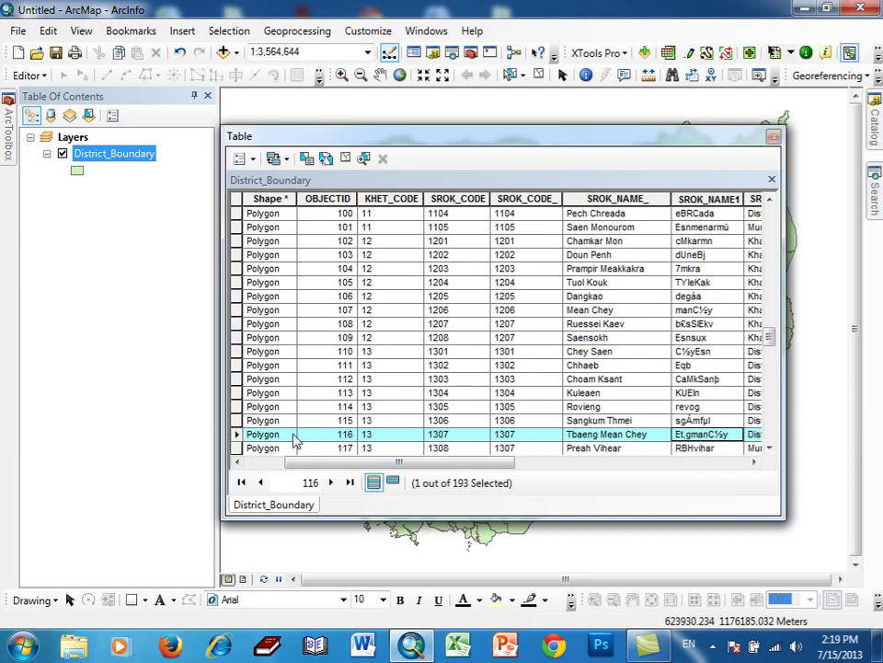
{"action": "left_click", "coordinate": [237, 436]}
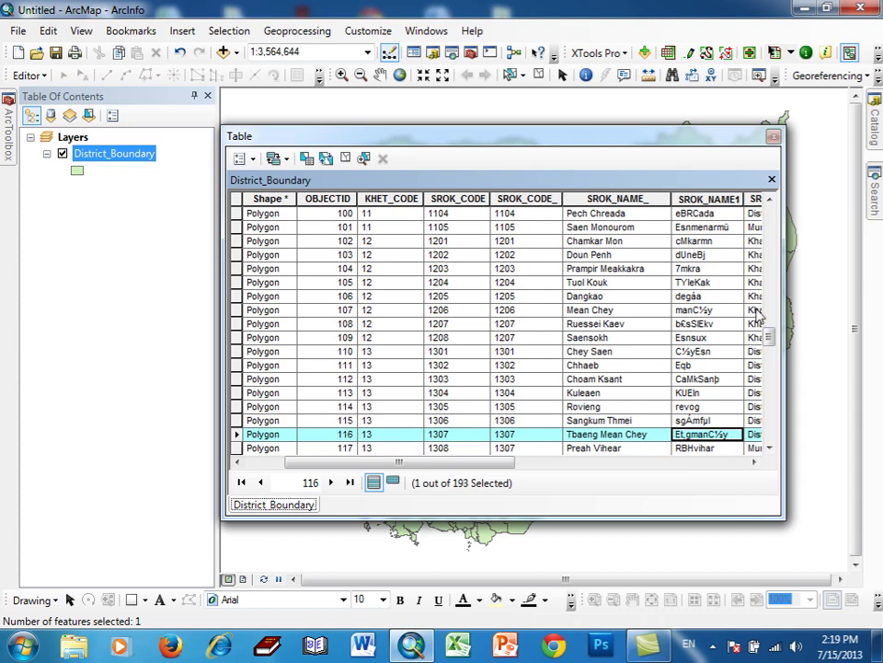
{"action": "left_click", "coordinate": [773, 136]}
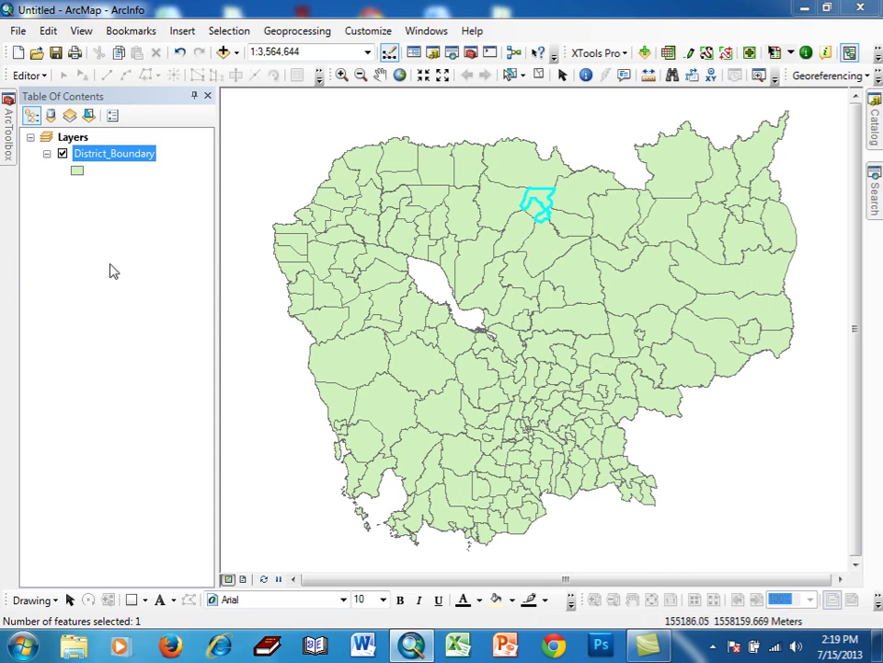
{"action": "right_click", "coordinate": [124, 156]}
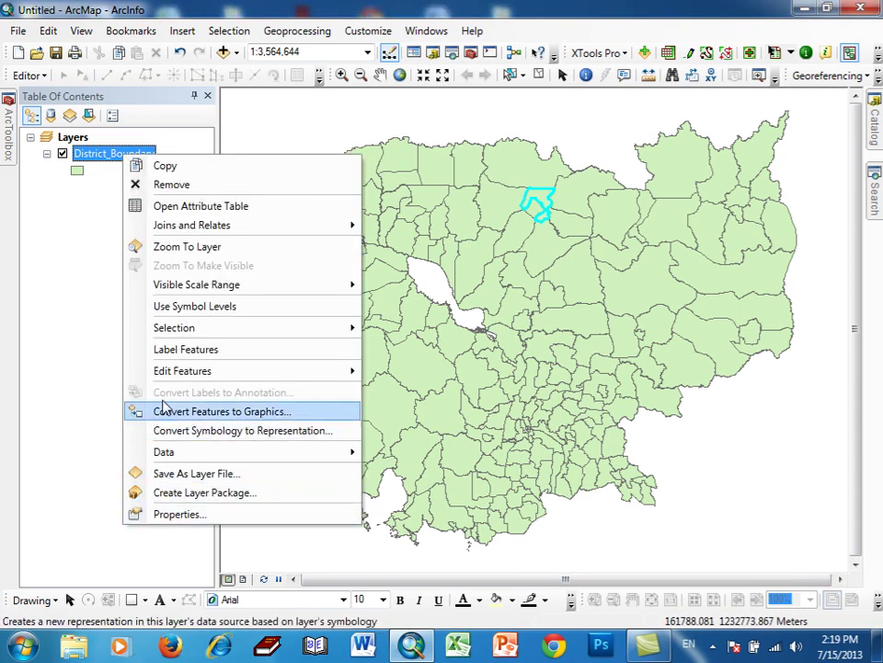
{"action": "left_click", "coordinate": [160, 206]}
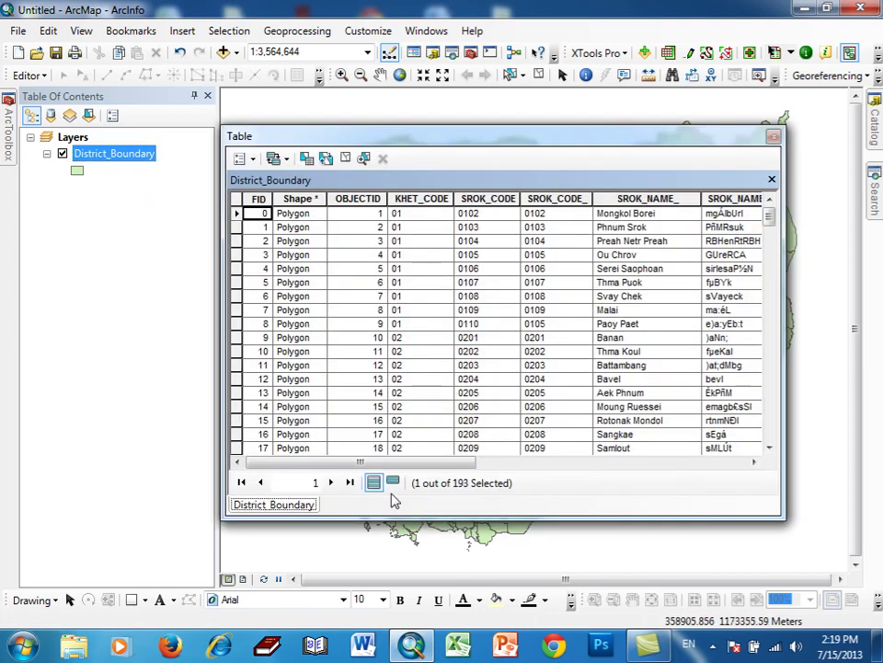
{"action": "left_click", "coordinate": [392, 483]}
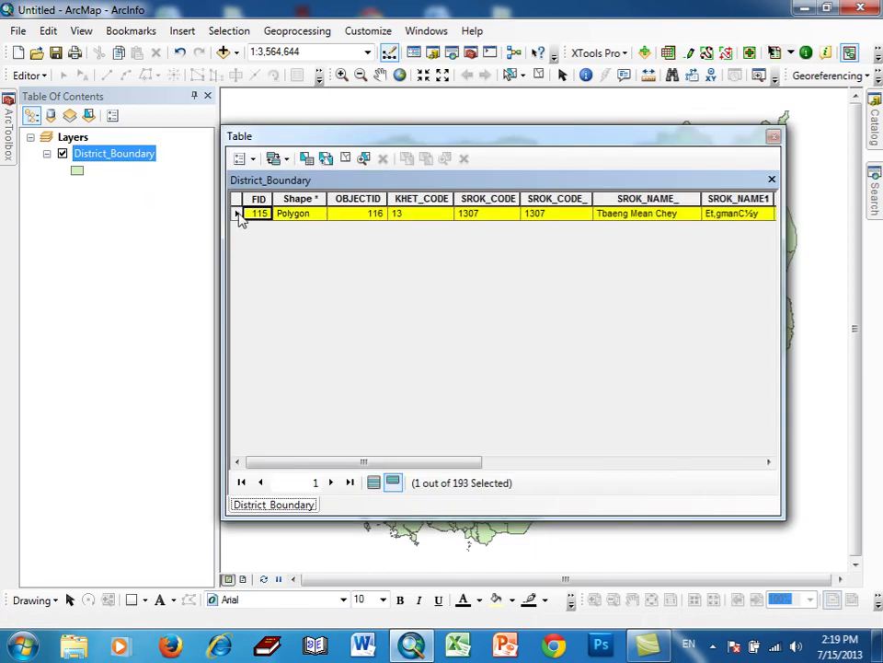
{"action": "left_click", "coordinate": [774, 138]}
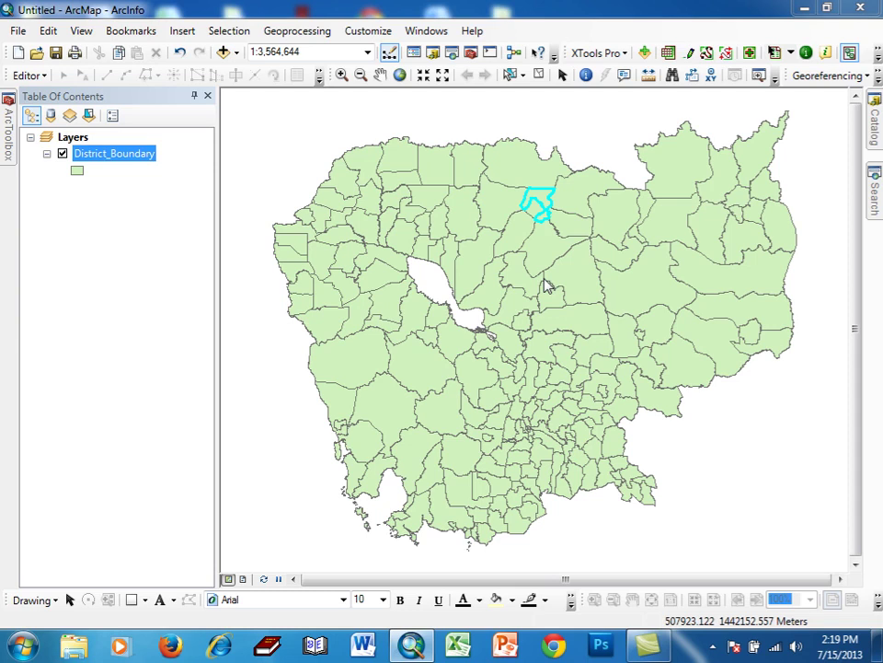
{"action": "right_click", "coordinate": [125, 163]}
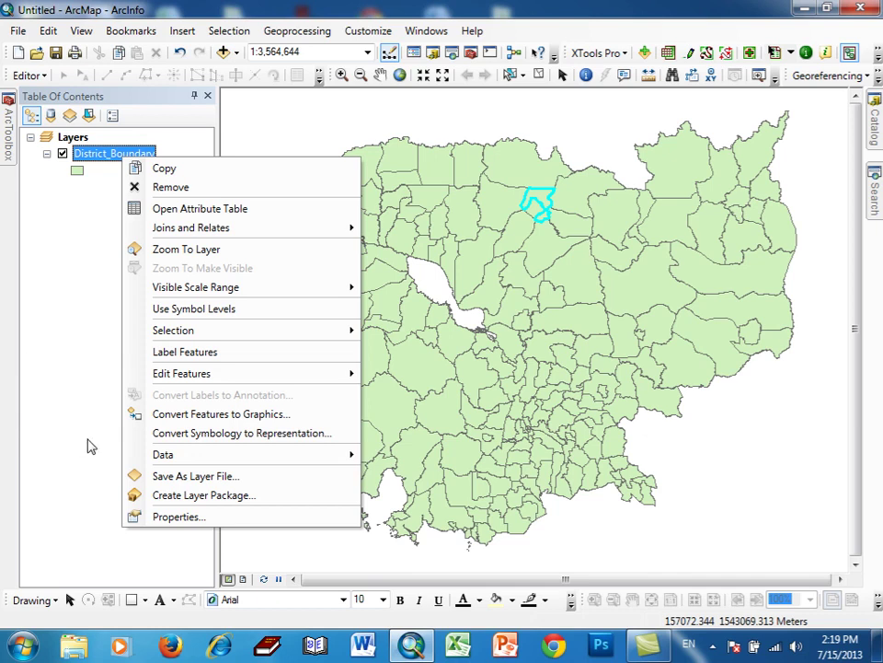
- Open the District_Boundary layer's context menu in the Table Of Contents
{"action": "mouse_move", "coordinate": [127, 457]}
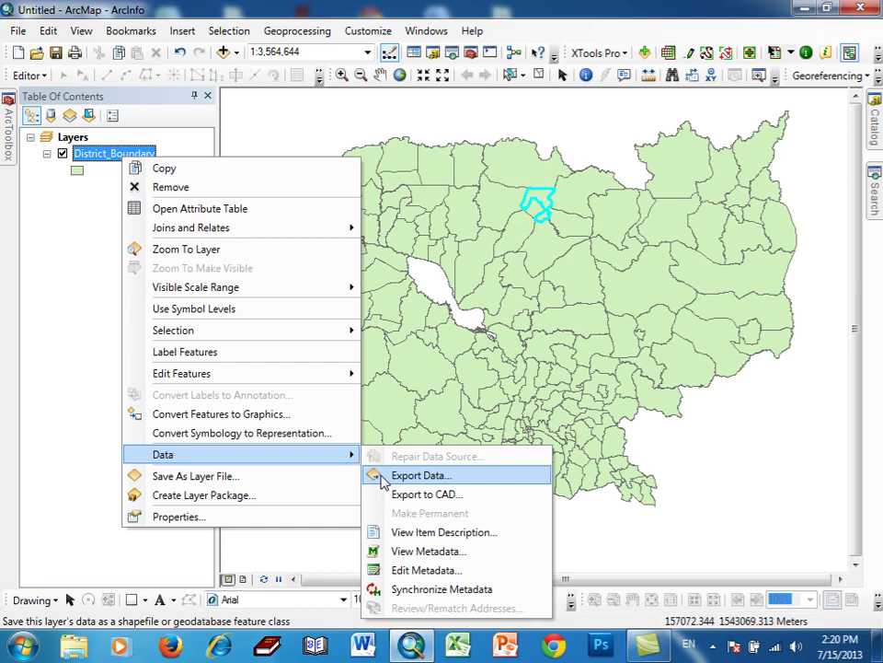
{"action": "left_click", "coordinate": [714, 647]}
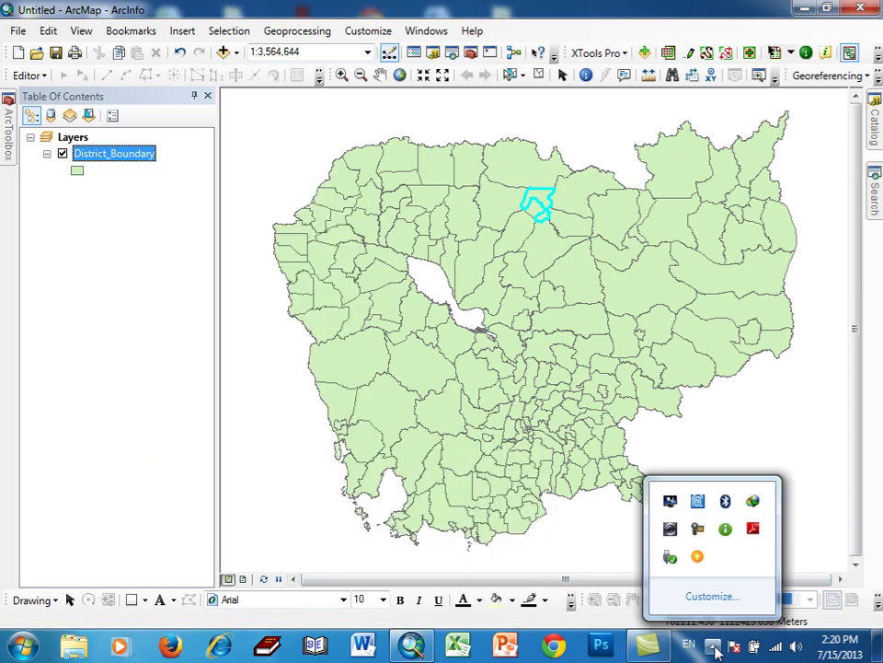
{"action": "left_click", "coordinate": [695, 529]}
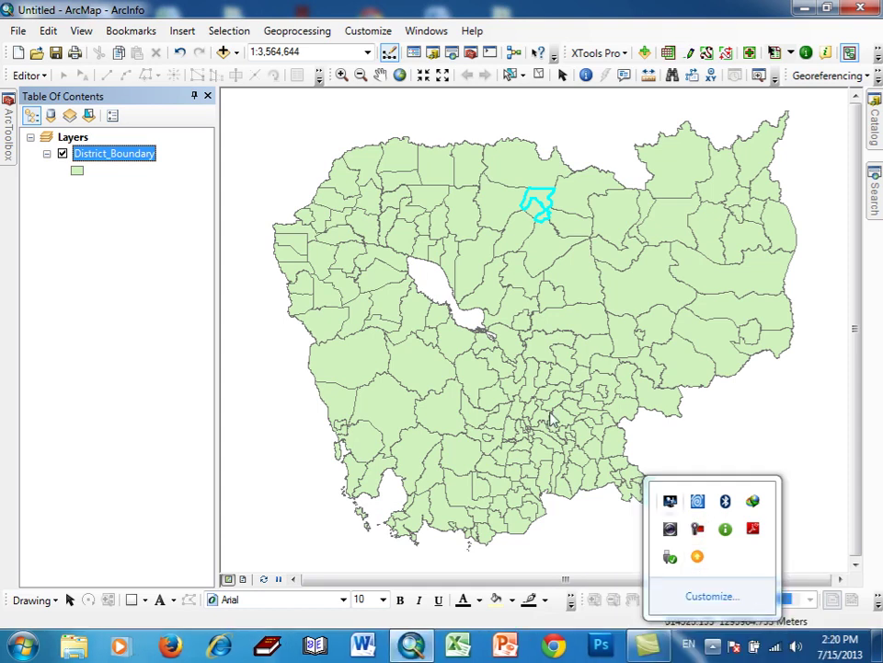
{"action": "right_click", "coordinate": [137, 161]}
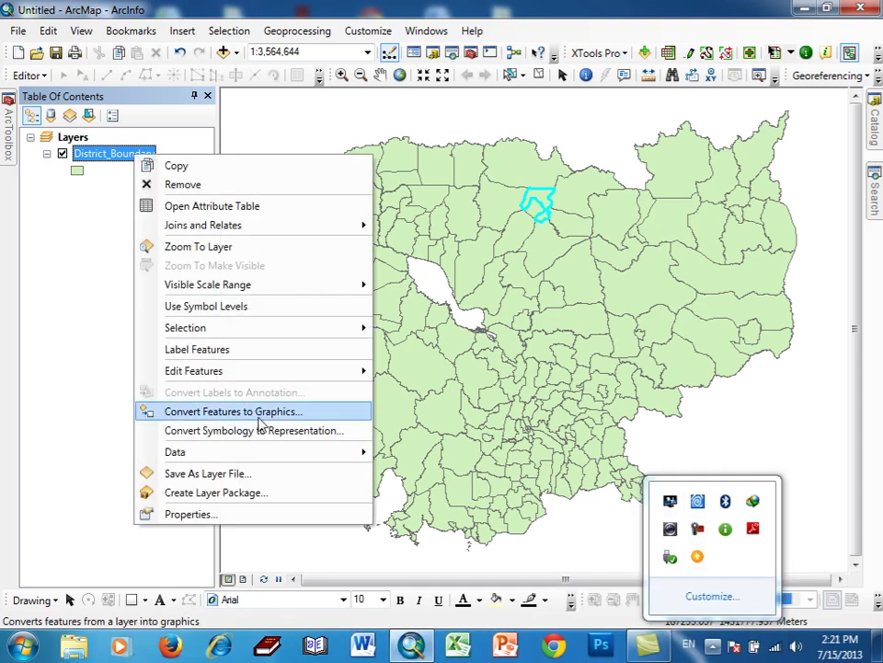
{"action": "mouse_move", "coordinate": [335, 456]}
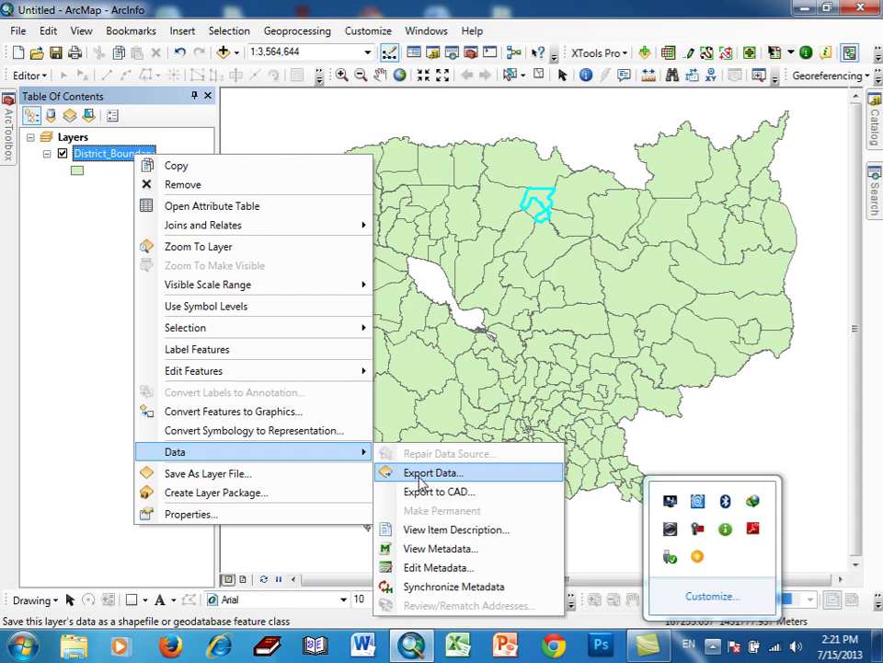
- Start Export Data for the selected features and browse for the output feature class location
{"action": "left_click", "coordinate": [417, 474]}
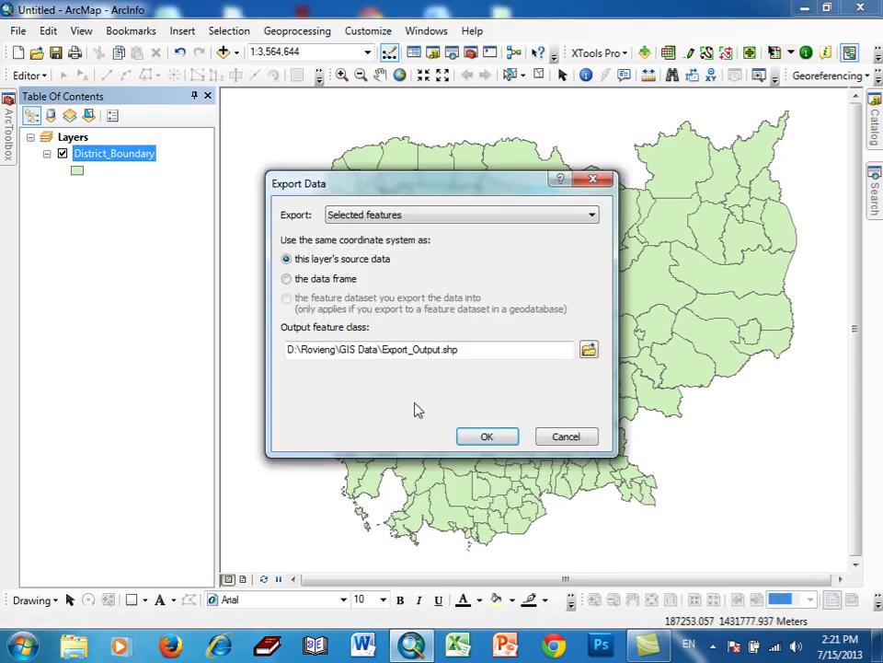
{"action": "left_click_drag", "start_coordinate": [439, 193], "coordinate": [476, 172]}
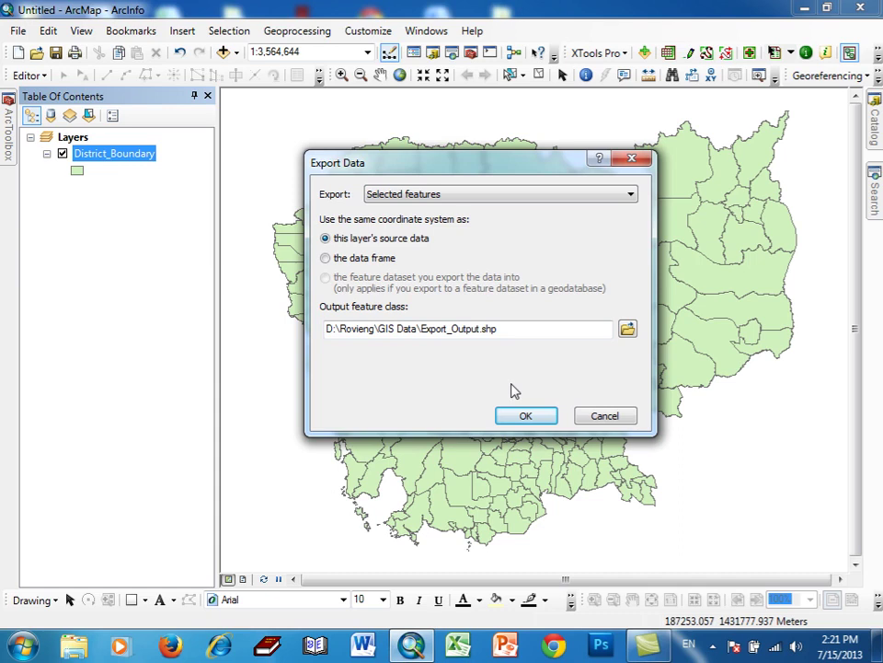
{"action": "left_click", "coordinate": [626, 330]}
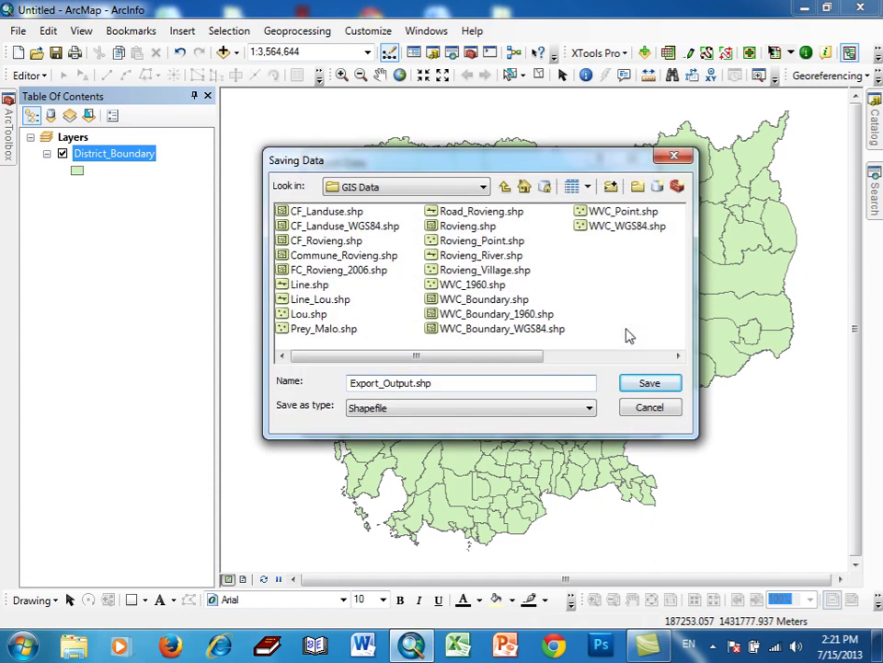
- Navigate the save location to the Tbeng Manchey folder on drive D:
{"action": "left_click", "coordinate": [504, 186]}
{"action": "left_click", "coordinate": [482, 188]}
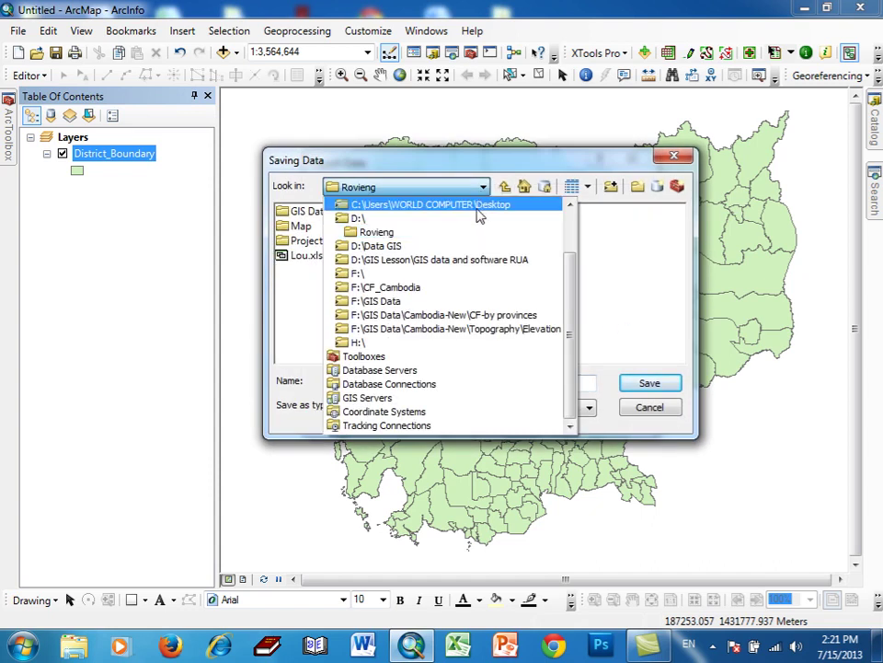
{"action": "left_click", "coordinate": [475, 219]}
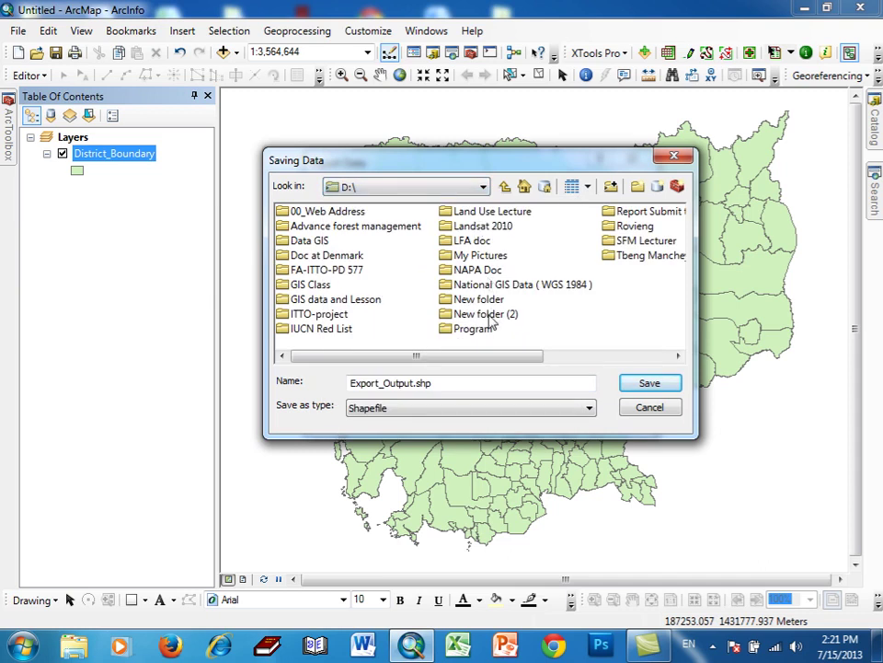
{"action": "left_click_drag", "start_coordinate": [540, 356], "coordinate": [660, 367]}
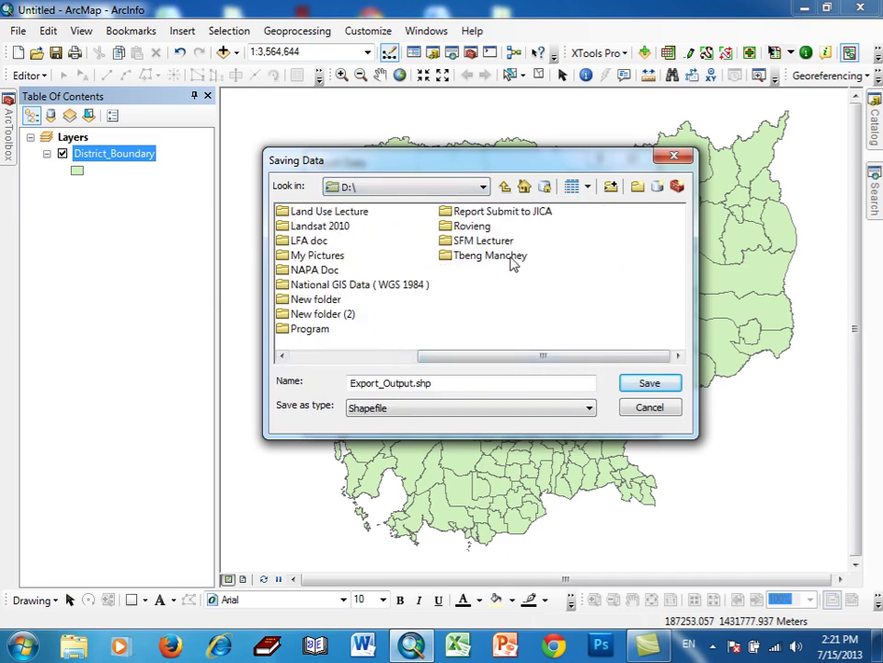
{"action": "left_click", "coordinate": [513, 262]}
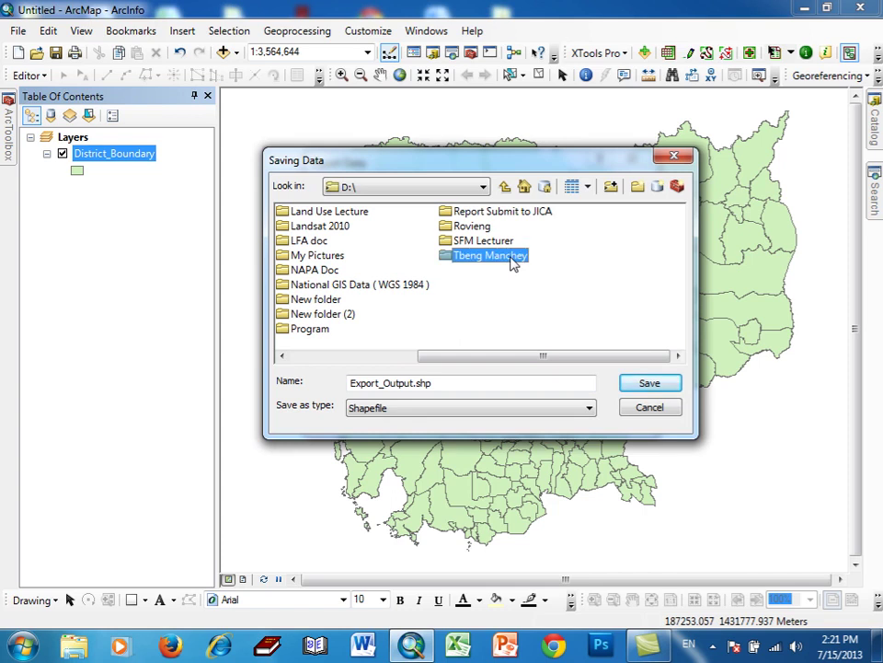
{"action": "left_click", "coordinate": [595, 477]}
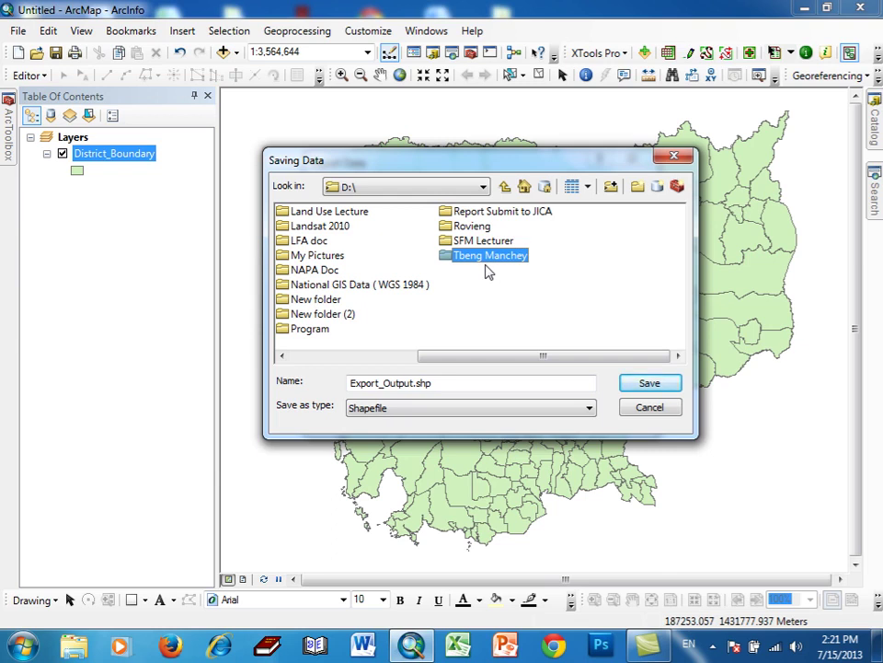
- Save the output as shapefile Tbaeng_meanchey_Area in the GIS Data folder
{"action": "left_click", "coordinate": [712, 645]}
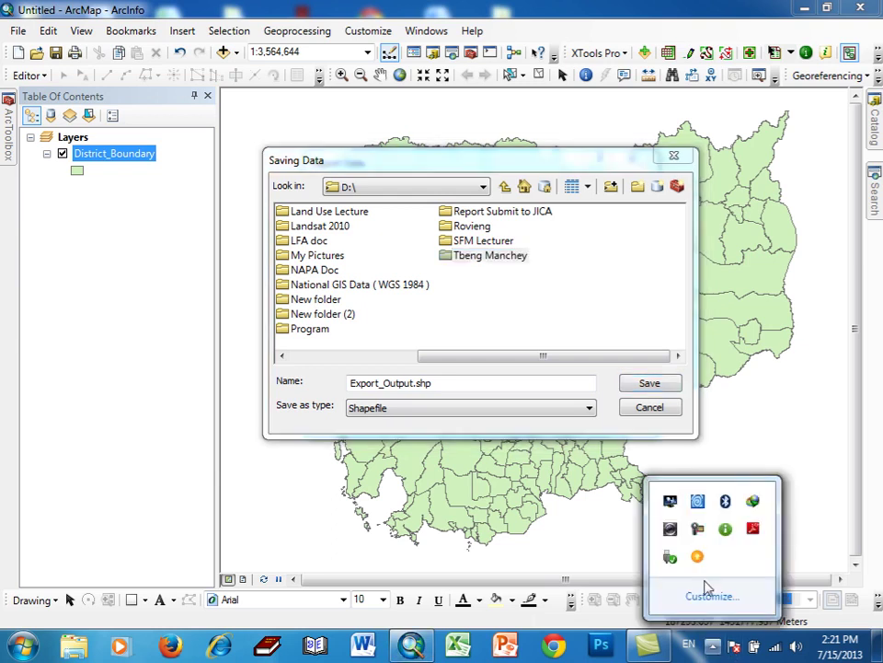
{"action": "left_click", "coordinate": [698, 532]}
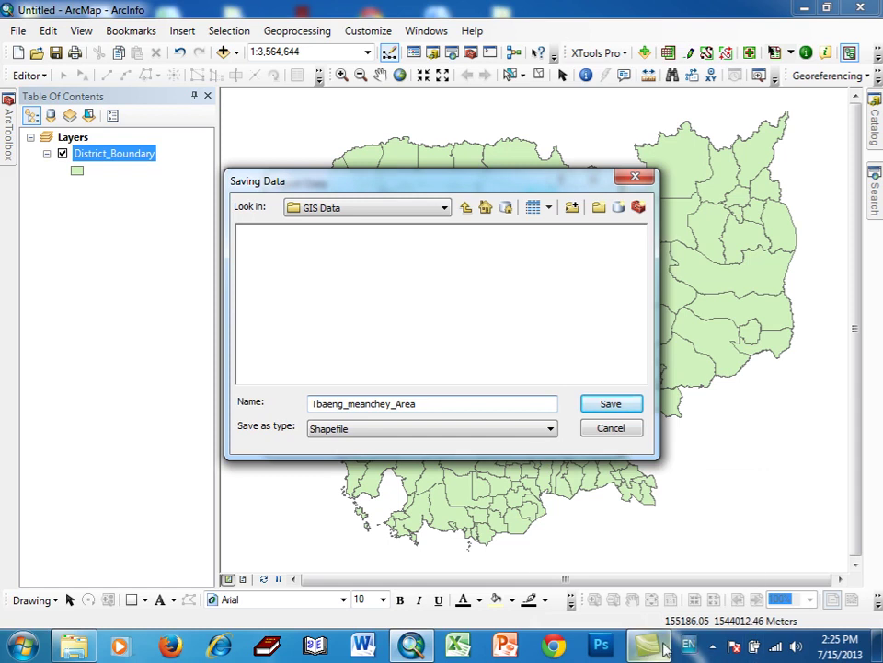
{"action": "left_click", "coordinate": [713, 647]}
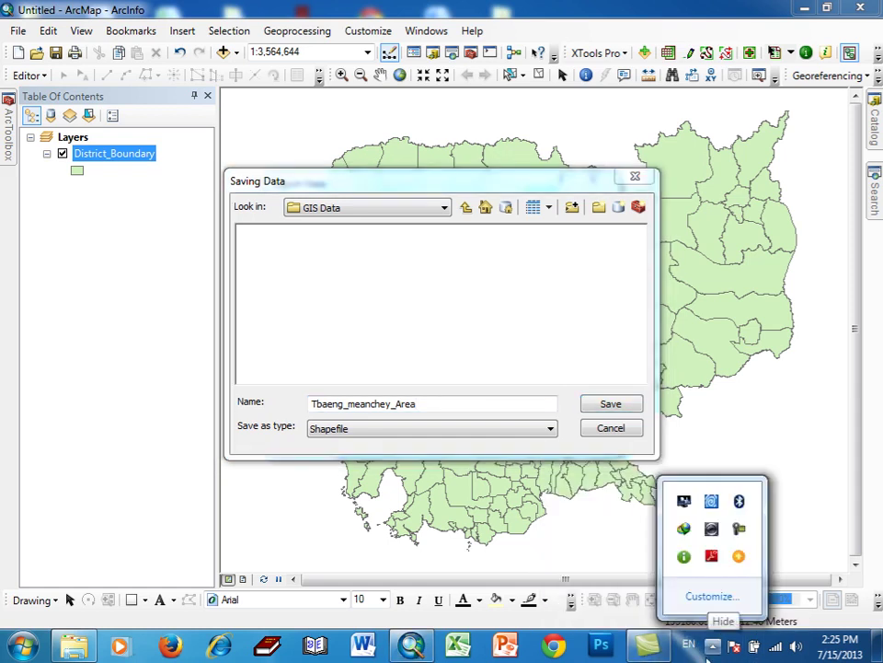
{"action": "left_click", "coordinate": [711, 649]}
{"action": "left_click", "coordinate": [712, 647]}
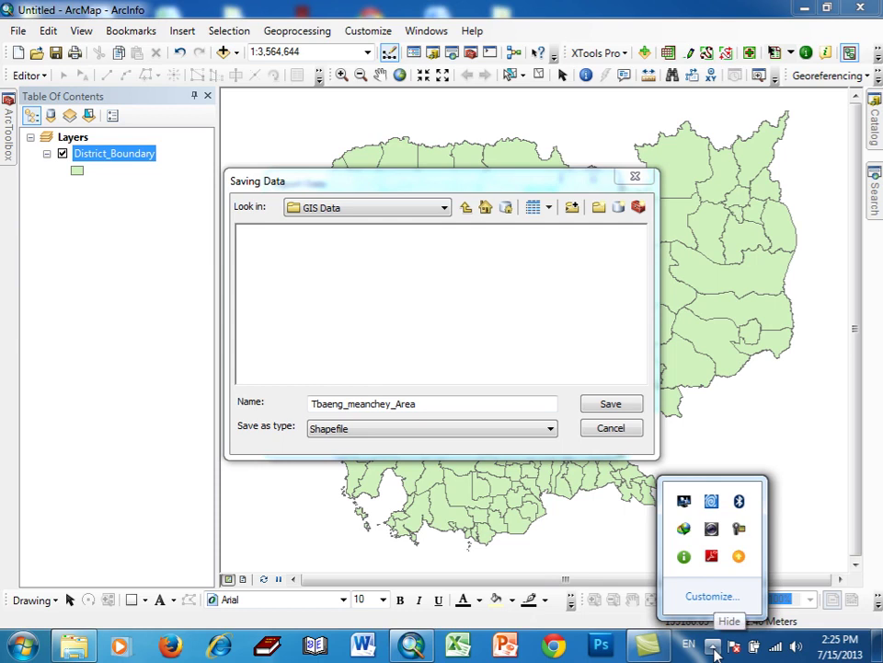
{"action": "left_click", "coordinate": [739, 528]}
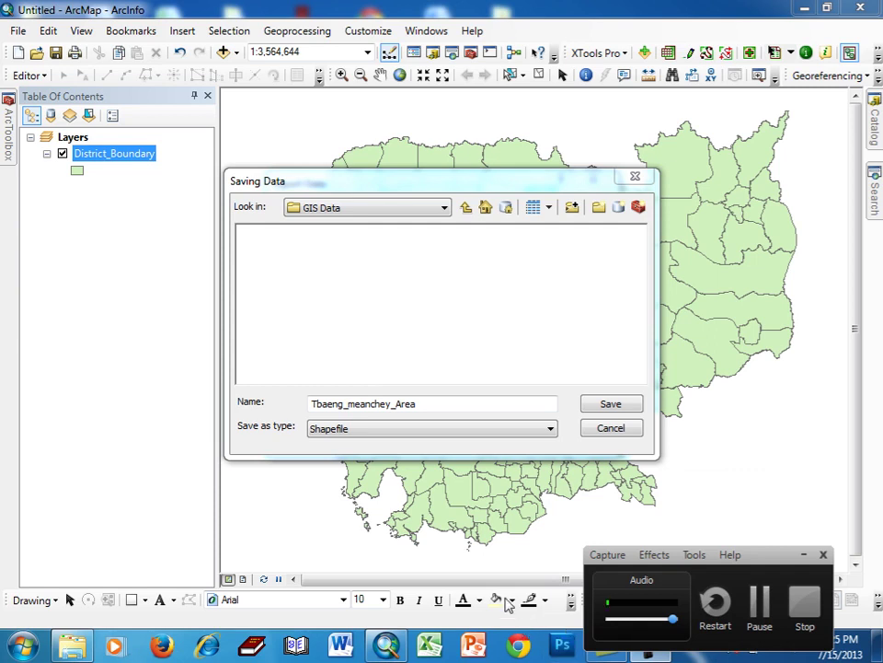
{"action": "left_click_drag", "start_coordinate": [768, 562], "coordinate": [749, 598]}
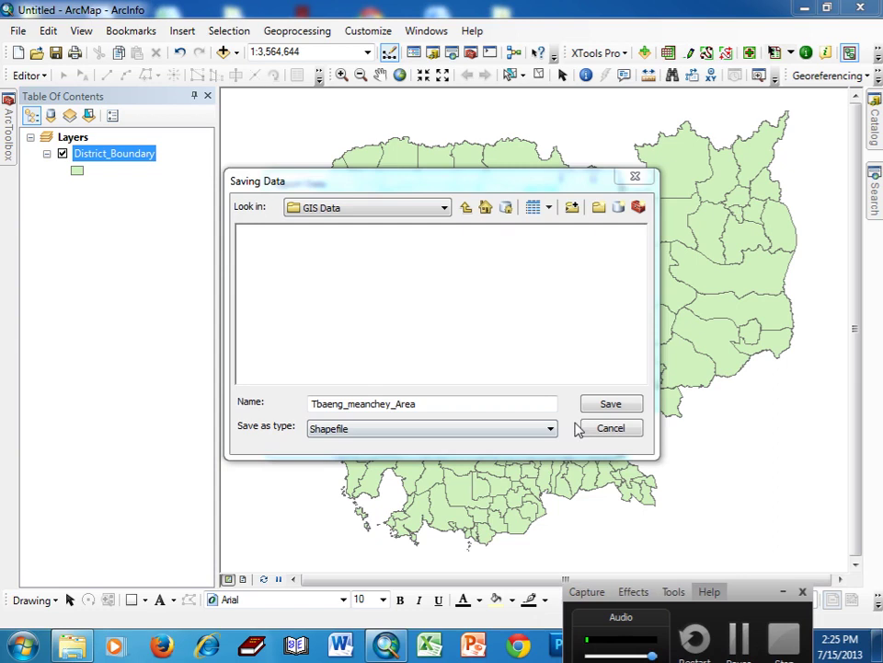
{"action": "left_click", "coordinate": [603, 408]}
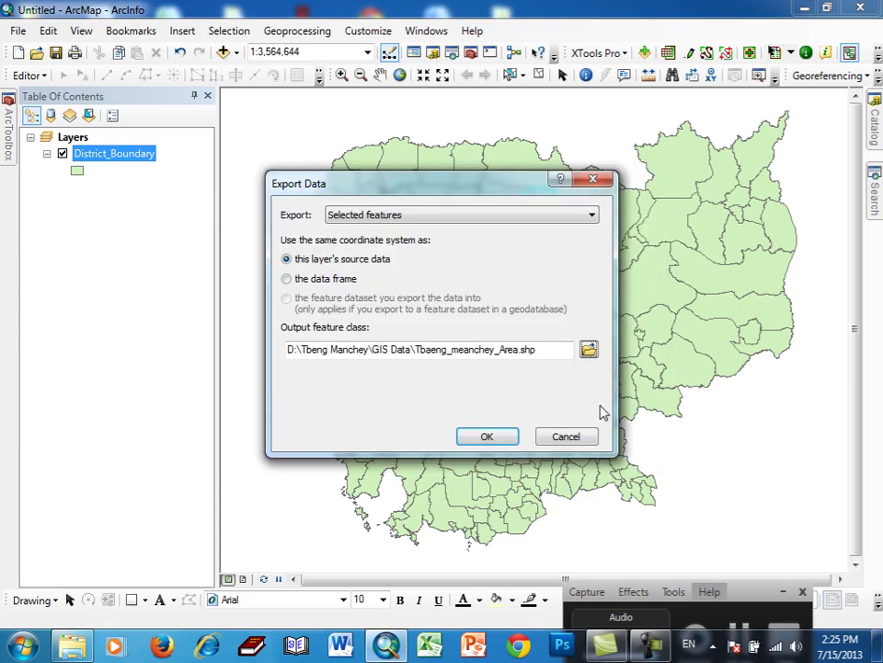
- Run the export and add Tbaeng_meanchey_Area to the map as a layer
{"action": "left_click", "coordinate": [487, 439]}
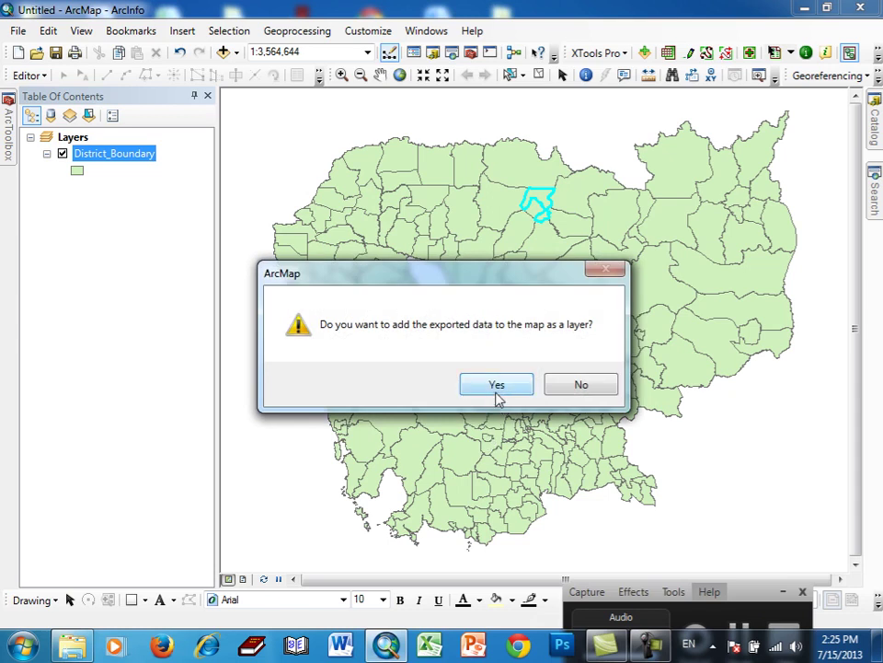
{"action": "left_click", "coordinate": [497, 396]}
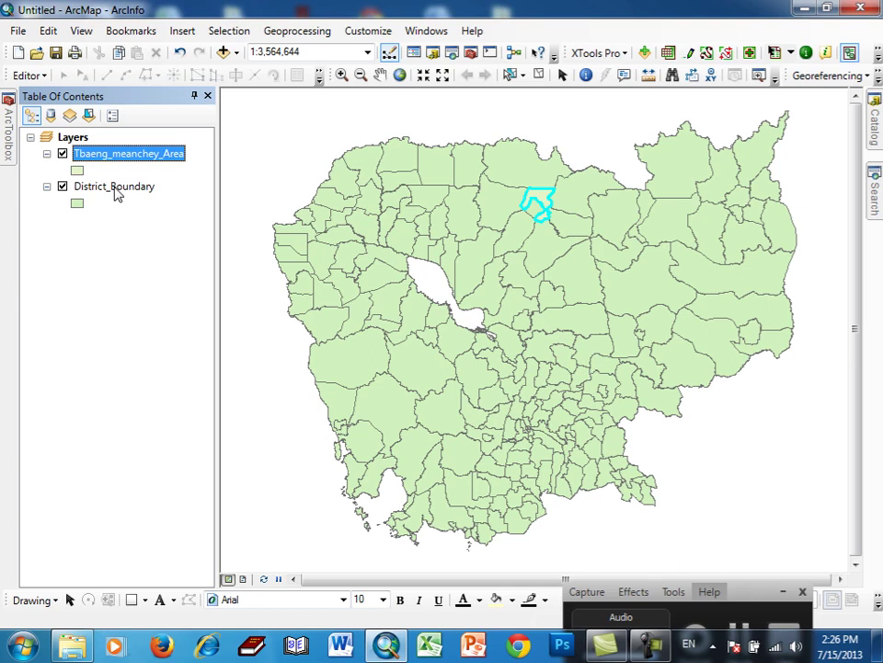
- Toggle District_Boundary to check the export, then remove District_Boundary from the map
{"action": "left_click", "coordinate": [63, 187]}
{"action": "left_click", "coordinate": [63, 186]}
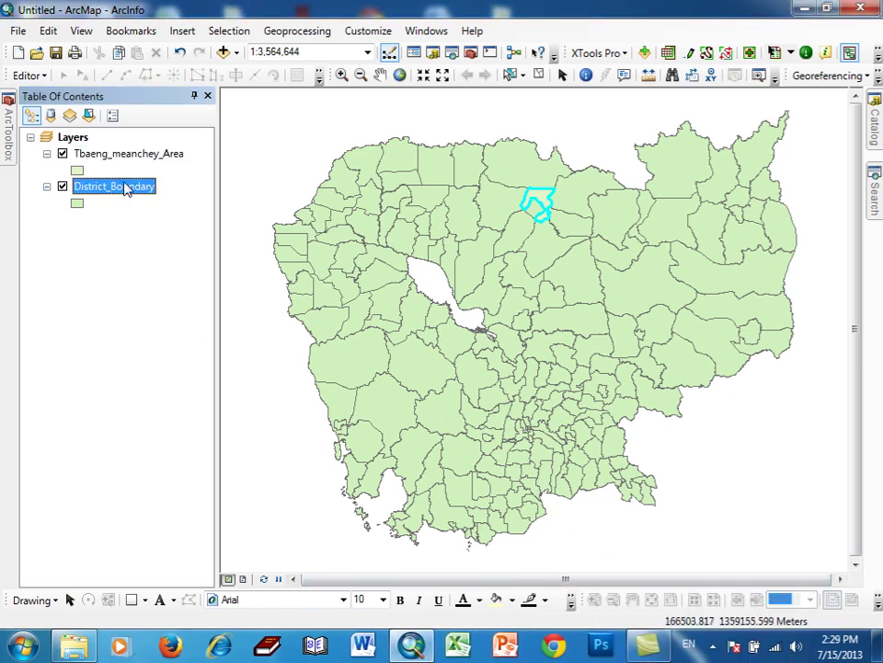
{"action": "right_click", "coordinate": [126, 188]}
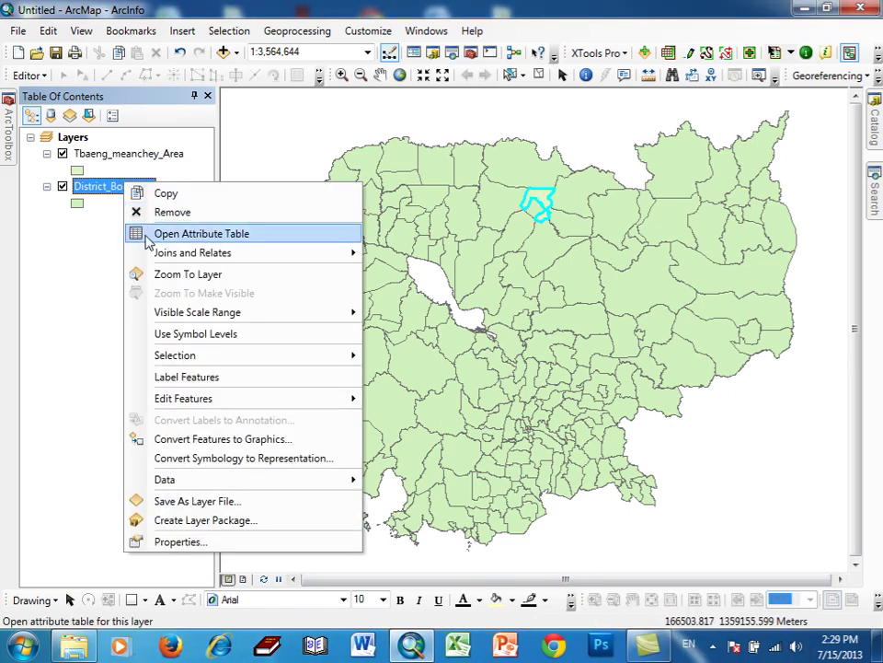
{"action": "left_click", "coordinate": [153, 214]}
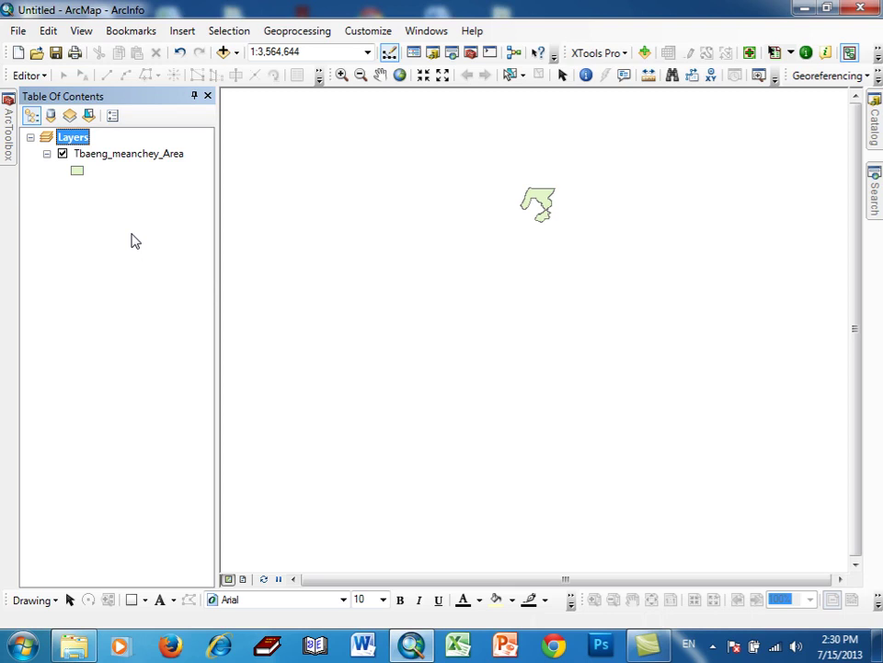
{"action": "left_click", "coordinate": [138, 160]}
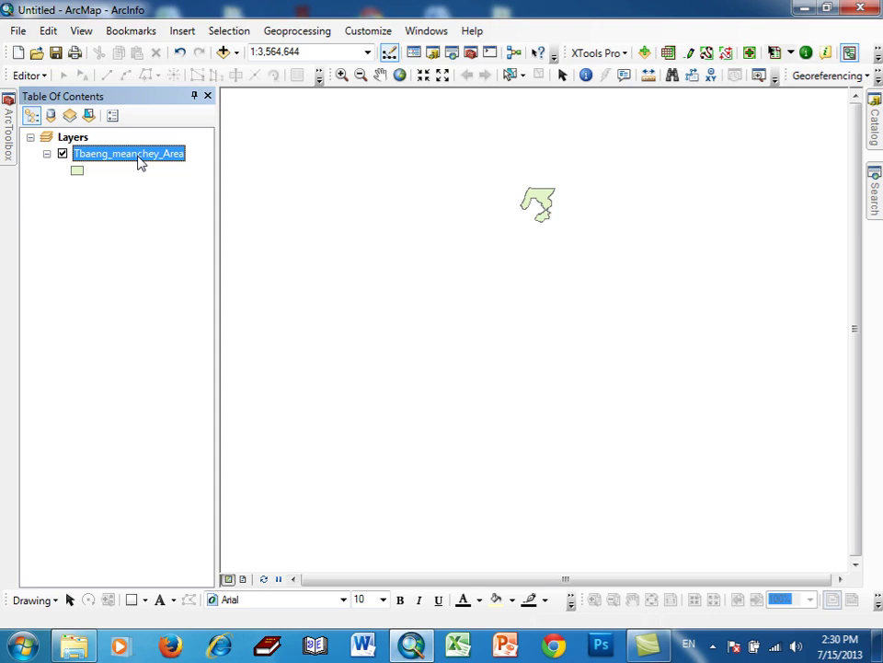
{"action": "right_click", "coordinate": [140, 162]}
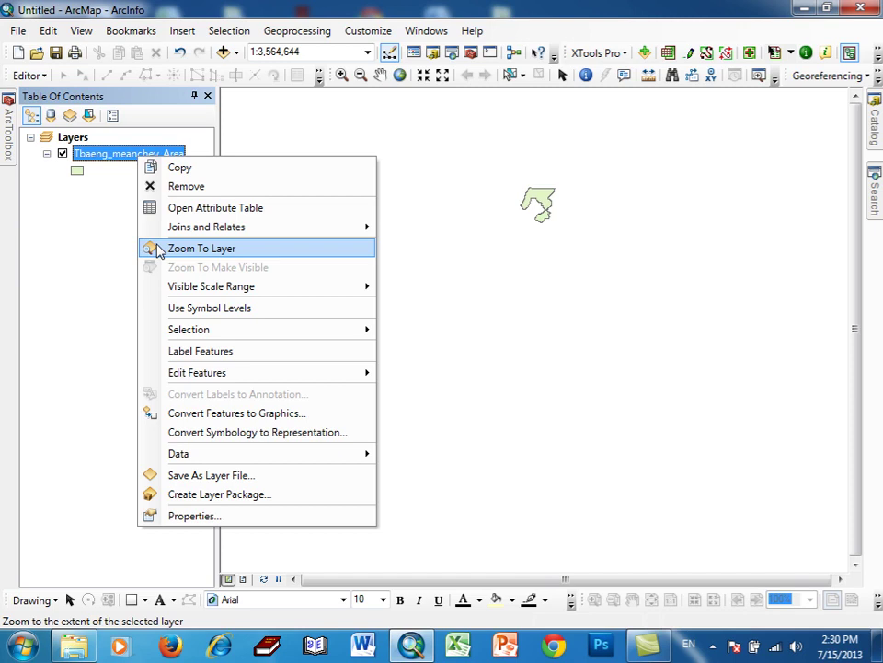
- Zoom to the Tbaeng_meanchey_Area layer and undo the District_Boundary removal
{"action": "left_click", "coordinate": [158, 251]}
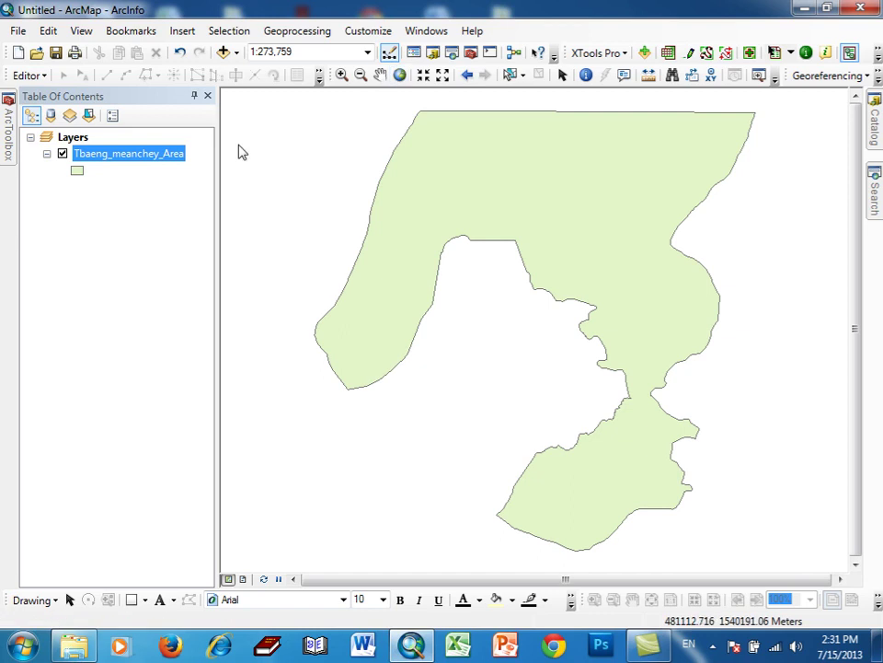
{"action": "left_click", "coordinate": [179, 52]}
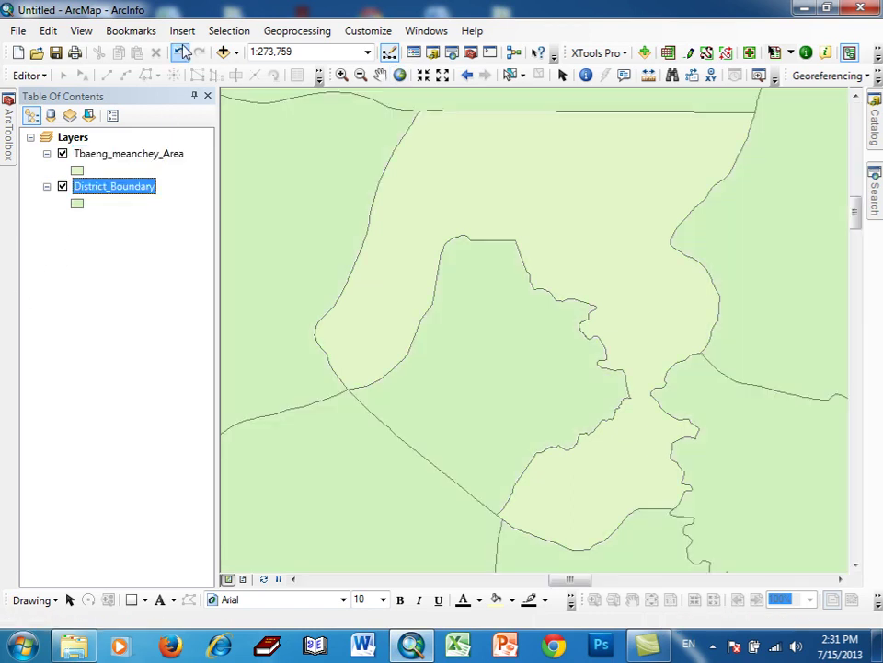
- Return to full extent, then zoom to the Tbaeng_meanchey_Area layer
{"action": "left_click", "coordinate": [401, 74]}
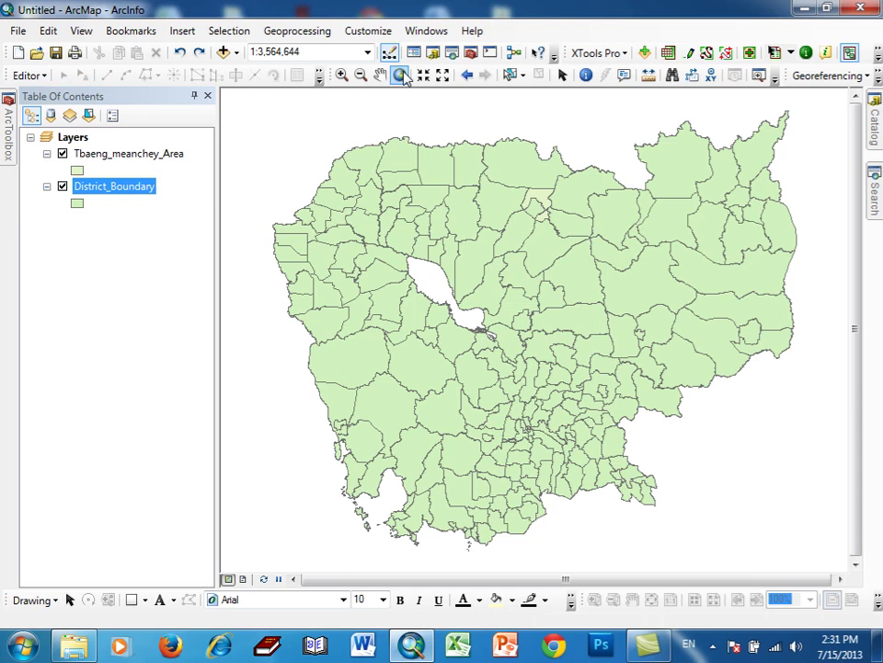
{"action": "right_click", "coordinate": [170, 153]}
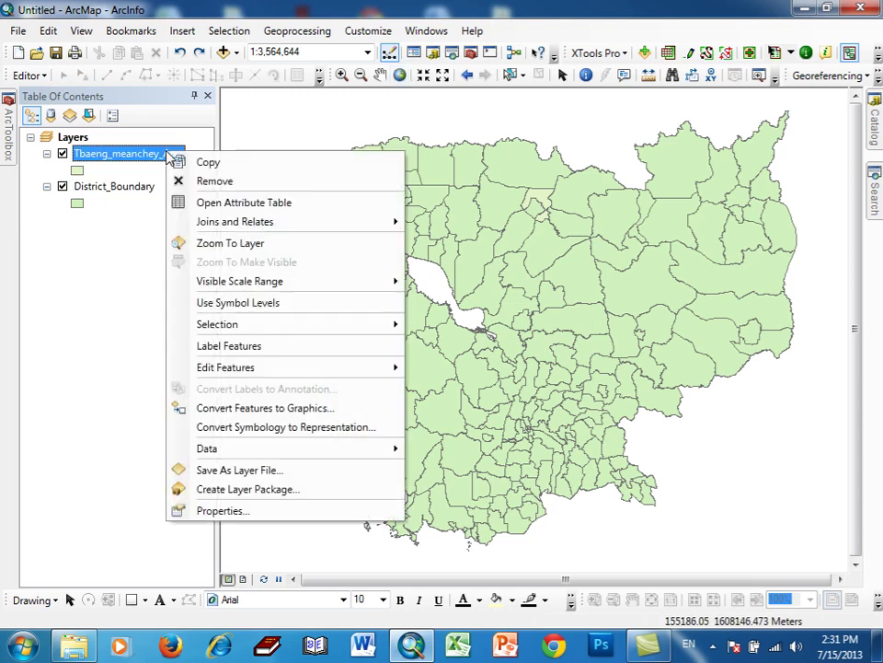
{"action": "left_click", "coordinate": [195, 243]}
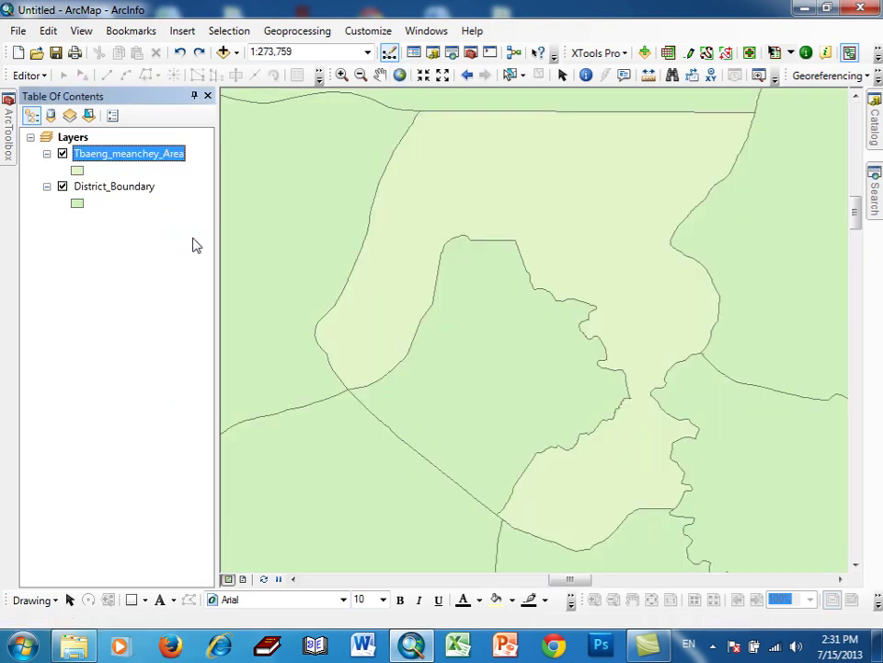
- Briefly check District_Boundary's attribute table, then remove the layer from the map
{"action": "right_click", "coordinate": [144, 189]}
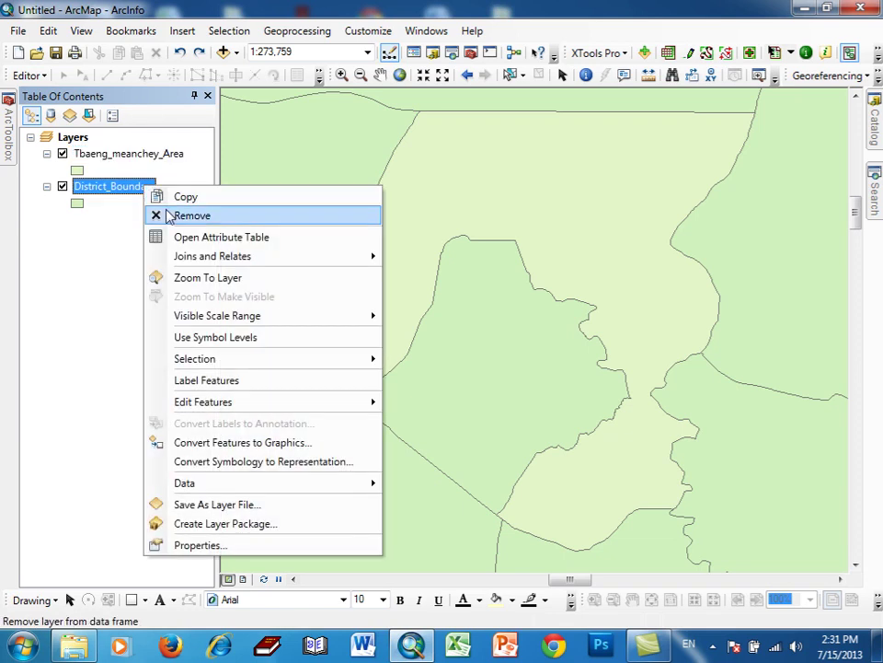
{"action": "left_click", "coordinate": [193, 238]}
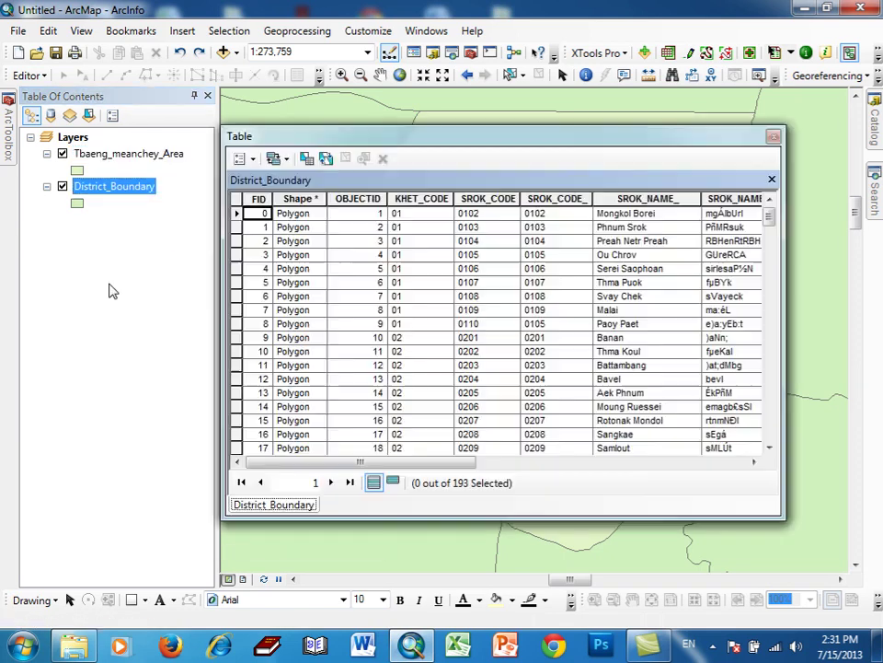
{"action": "left_click", "coordinate": [774, 137]}
{"action": "right_click", "coordinate": [137, 193]}
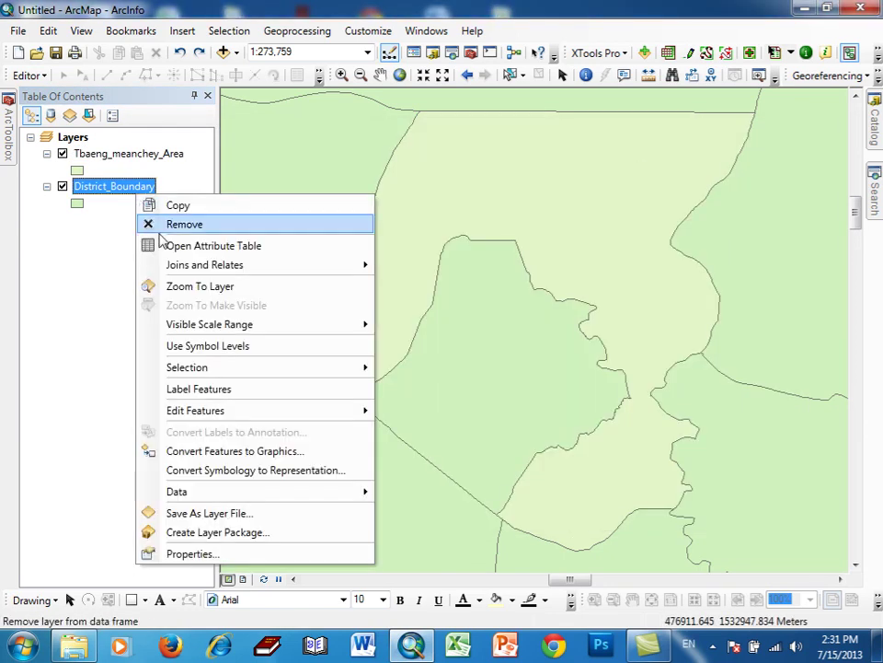
{"action": "left_click", "coordinate": [171, 224]}
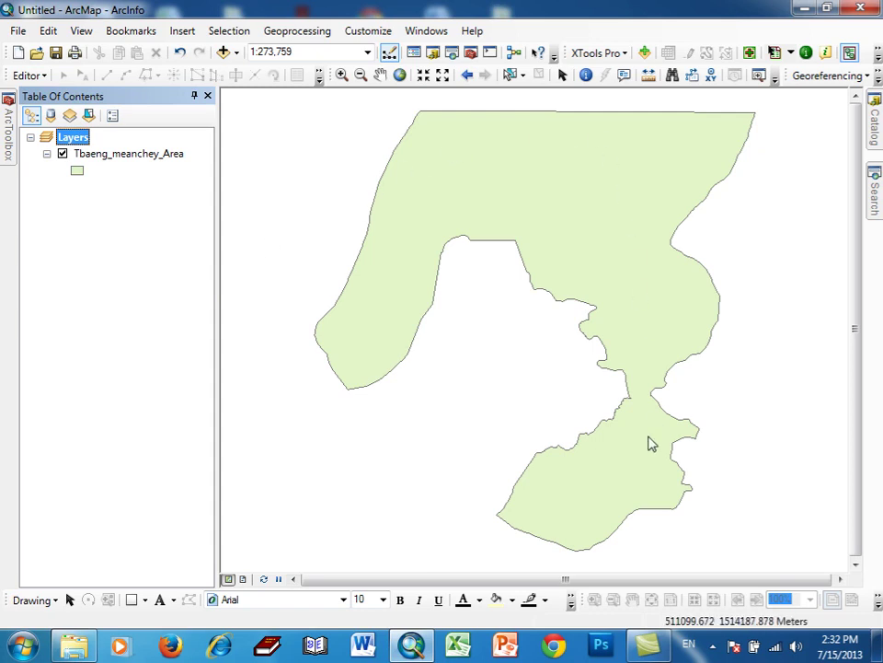
- Try a Hollow fill for the district symbol, then close without applying
{"action": "left_click", "coordinate": [77, 173]}
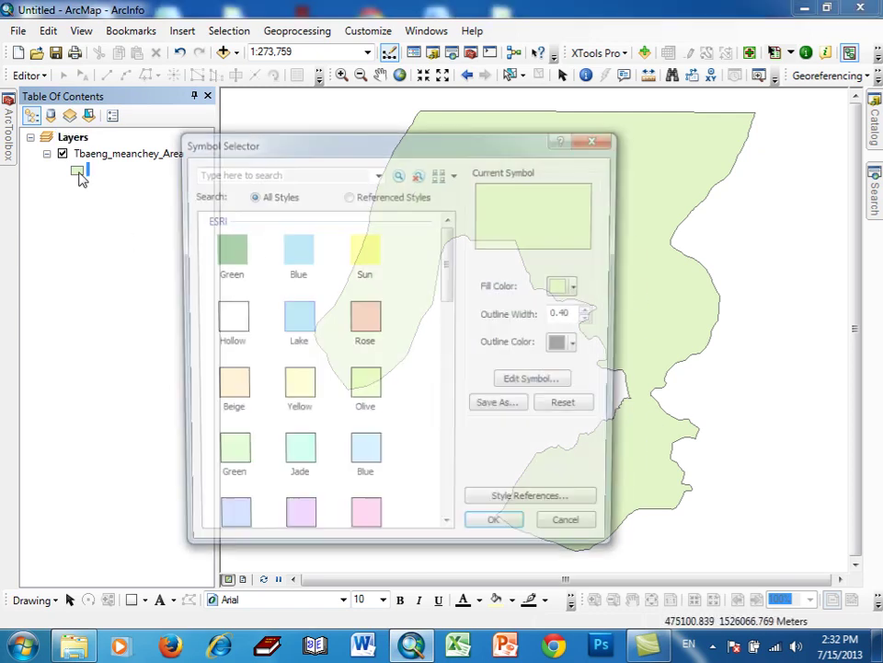
{"action": "left_click", "coordinate": [227, 322]}
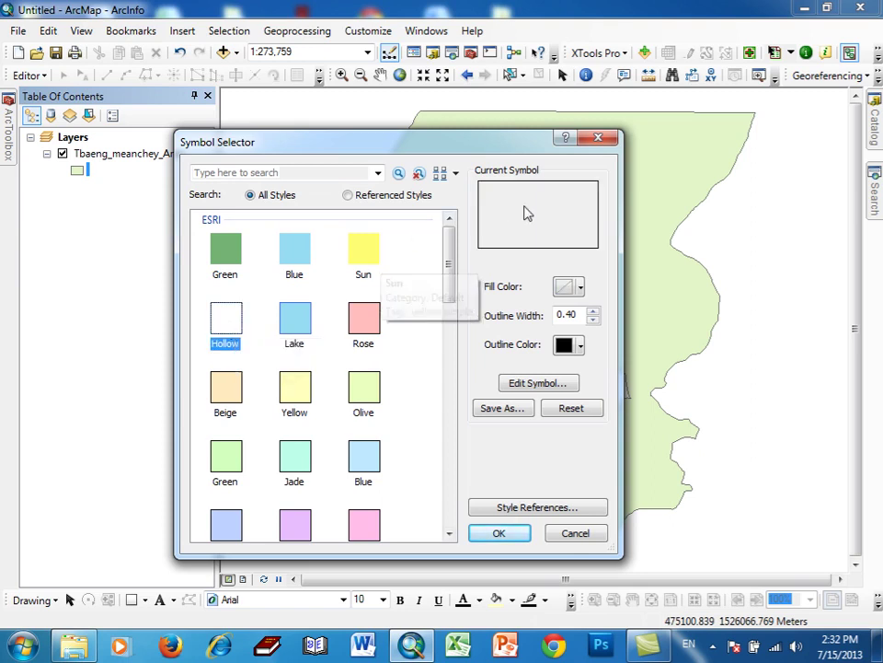
{"action": "left_click", "coordinate": [597, 138]}
{"action": "right_click", "coordinate": [158, 162]}
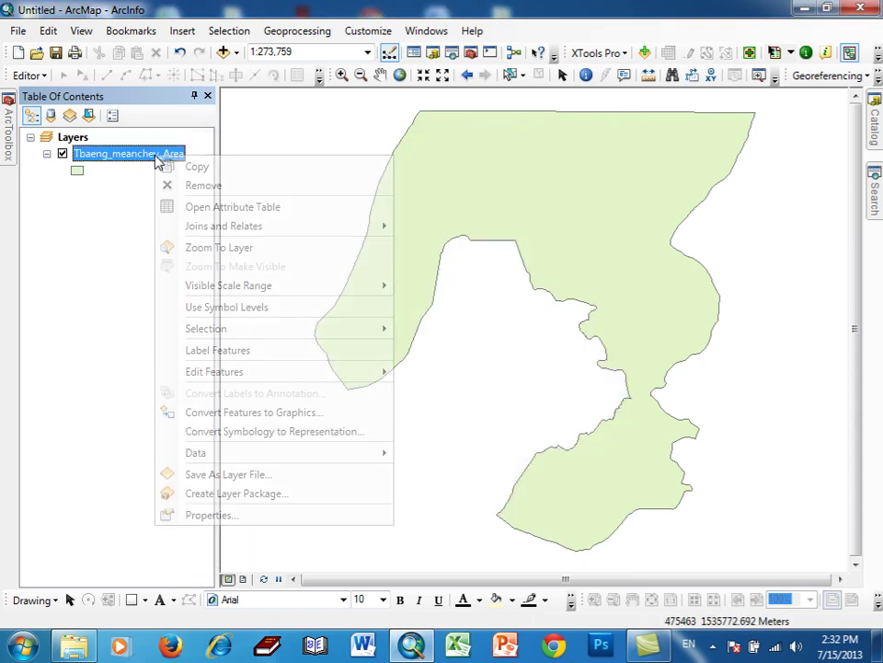
{"action": "left_click", "coordinate": [91, 227]}
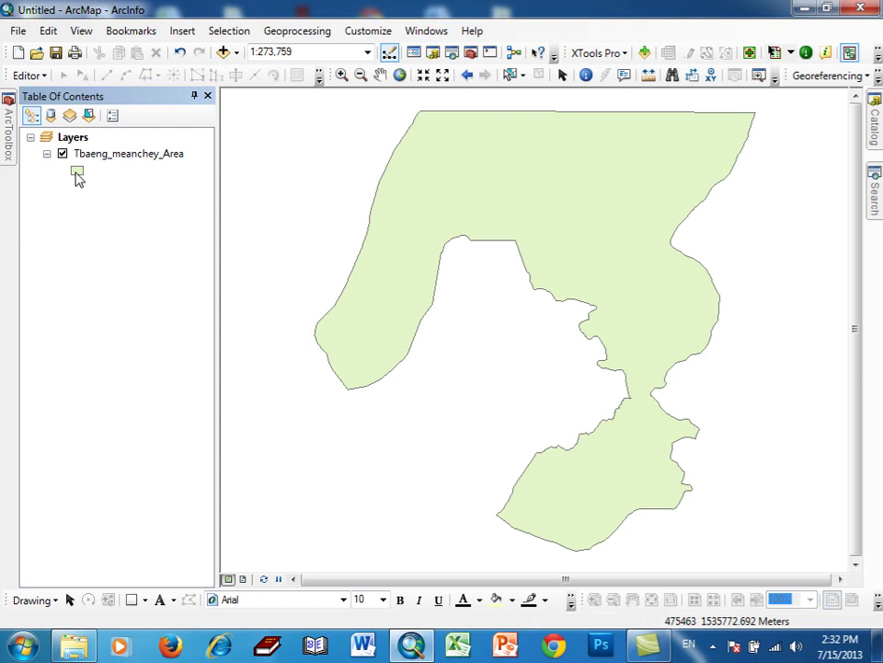
- Choose Hollow fill for Tbaeng_meanchey_Area and open its outline line symbol choices
{"action": "left_click", "coordinate": [77, 173]}
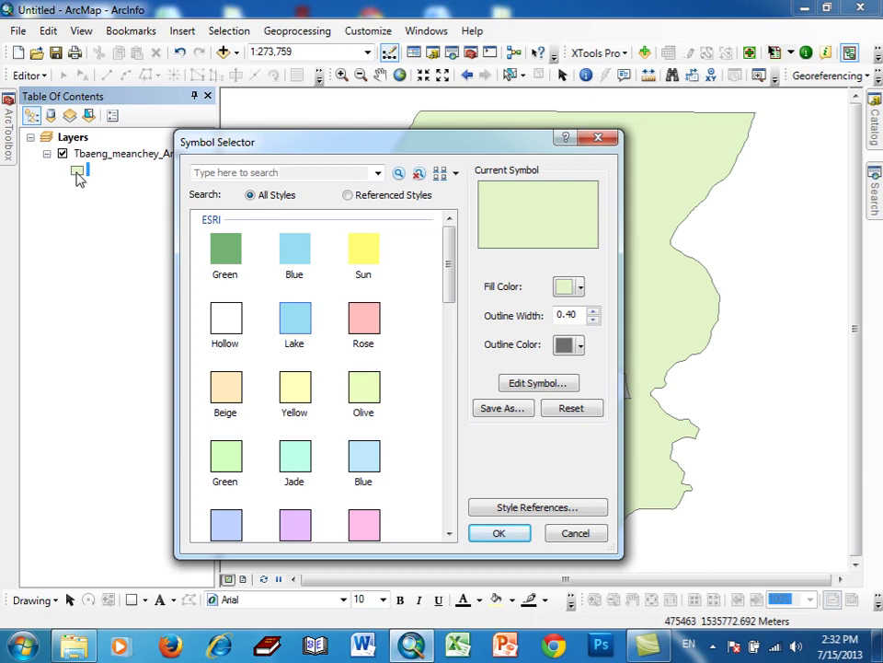
{"action": "left_click", "coordinate": [707, 648]}
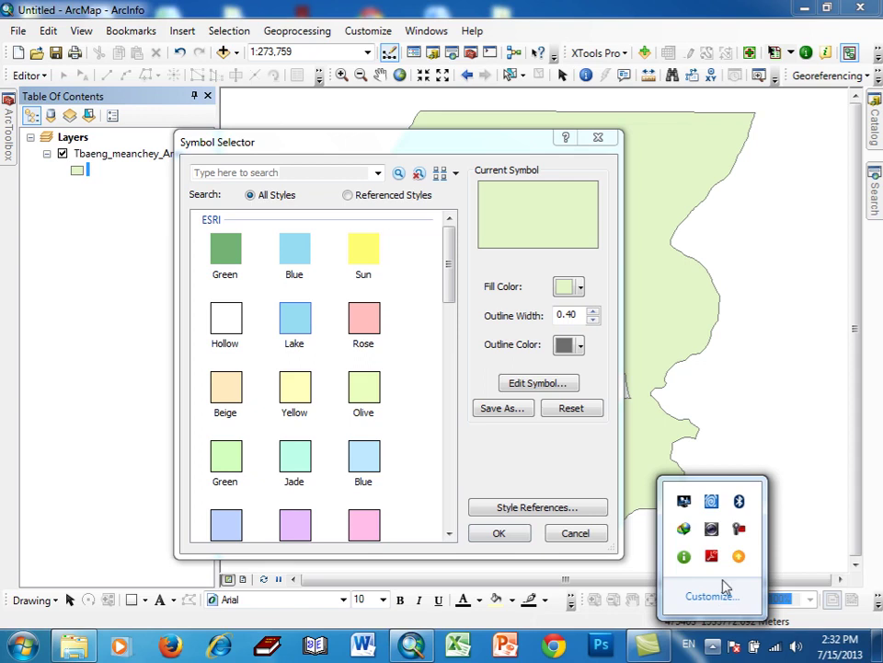
{"action": "left_click", "coordinate": [740, 531]}
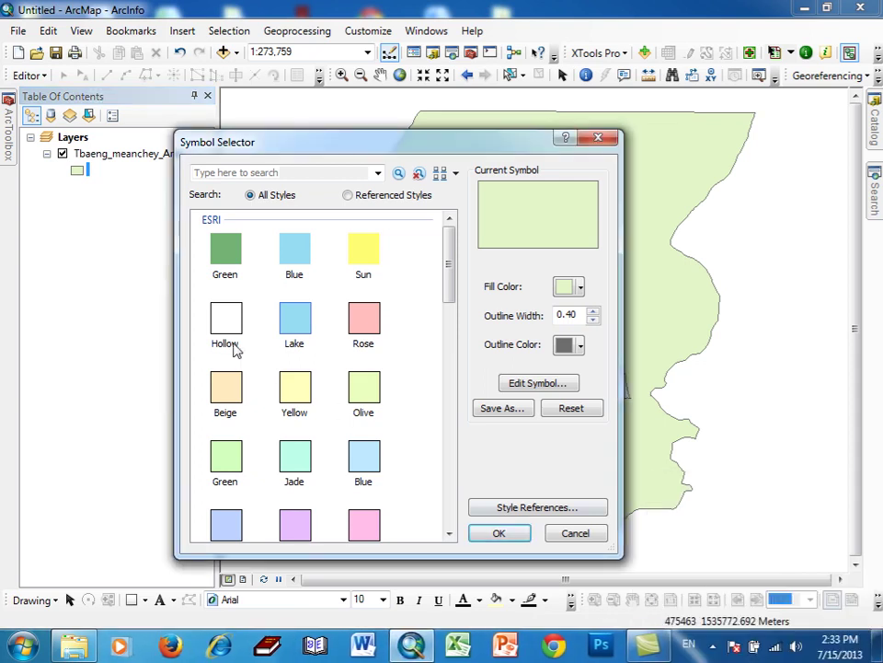
{"action": "left_click", "coordinate": [228, 330]}
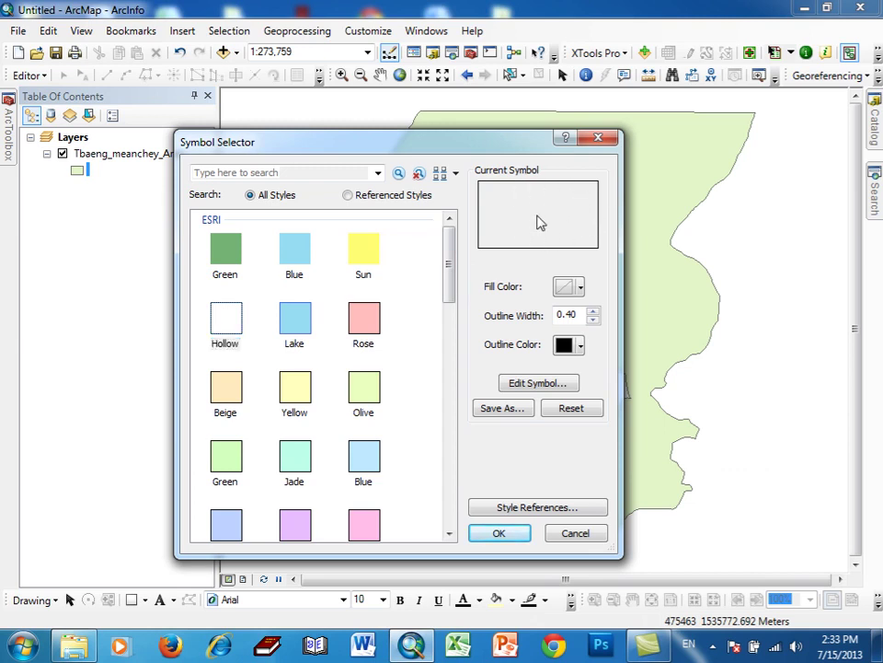
{"action": "left_click", "coordinate": [540, 222]}
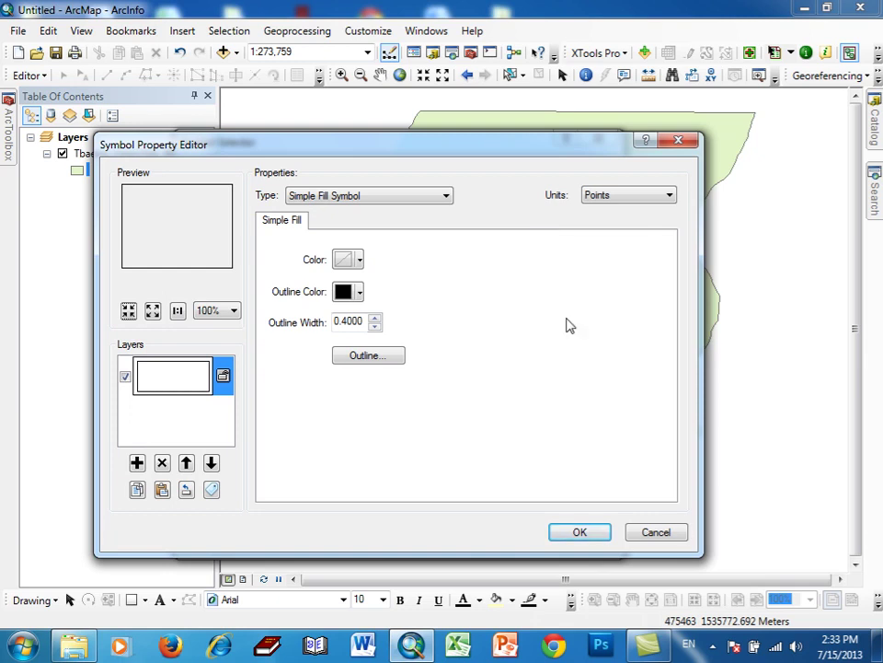
{"action": "left_click", "coordinate": [711, 646]}
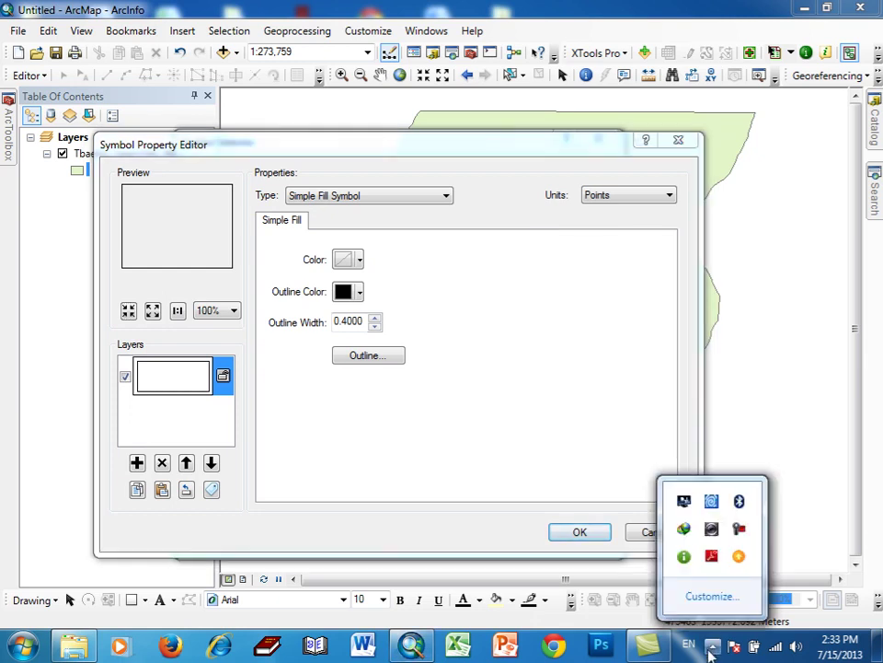
{"action": "left_click", "coordinate": [739, 528]}
{"action": "left_click", "coordinate": [807, 635]}
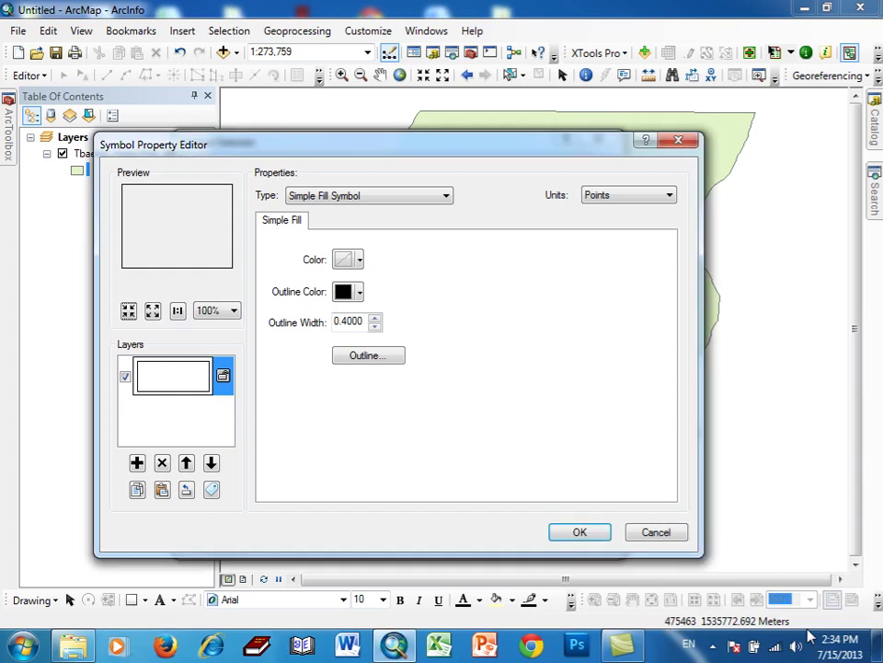
{"action": "left_click", "coordinate": [361, 357]}
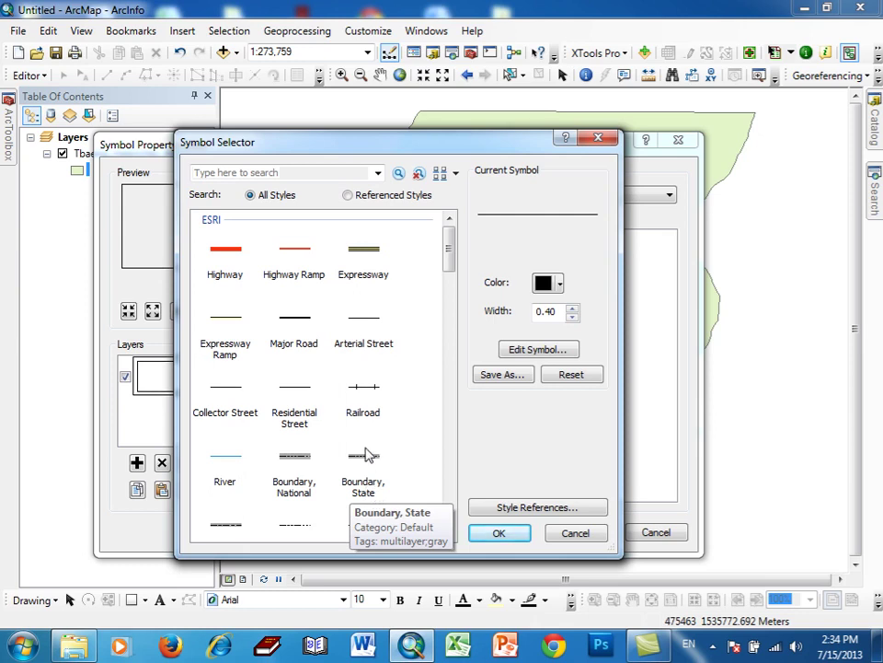
- Set the outline to the Boundary, State dashed line in orange-red, width 4
{"action": "left_click", "coordinate": [367, 459]}
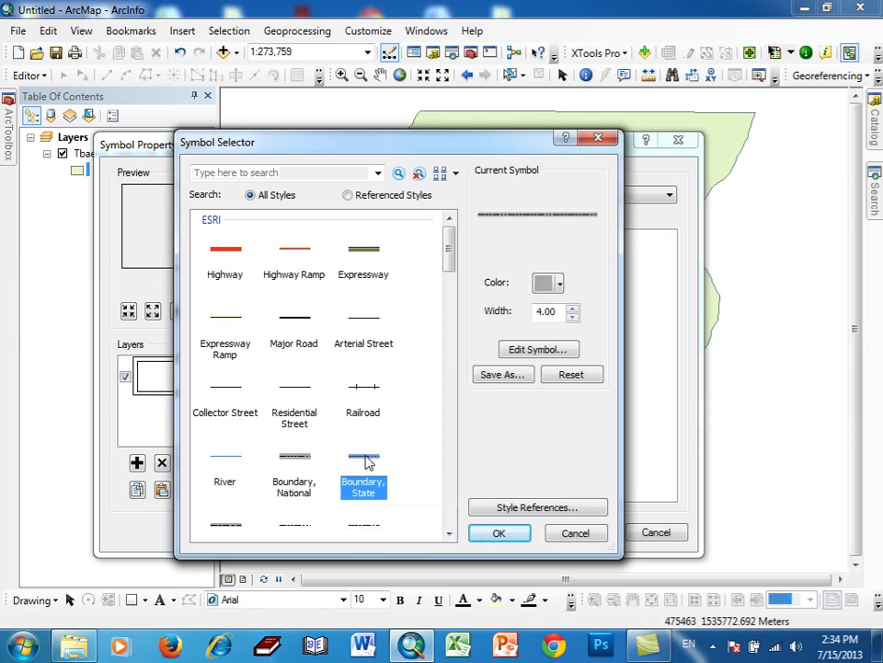
{"action": "left_click", "coordinate": [544, 285]}
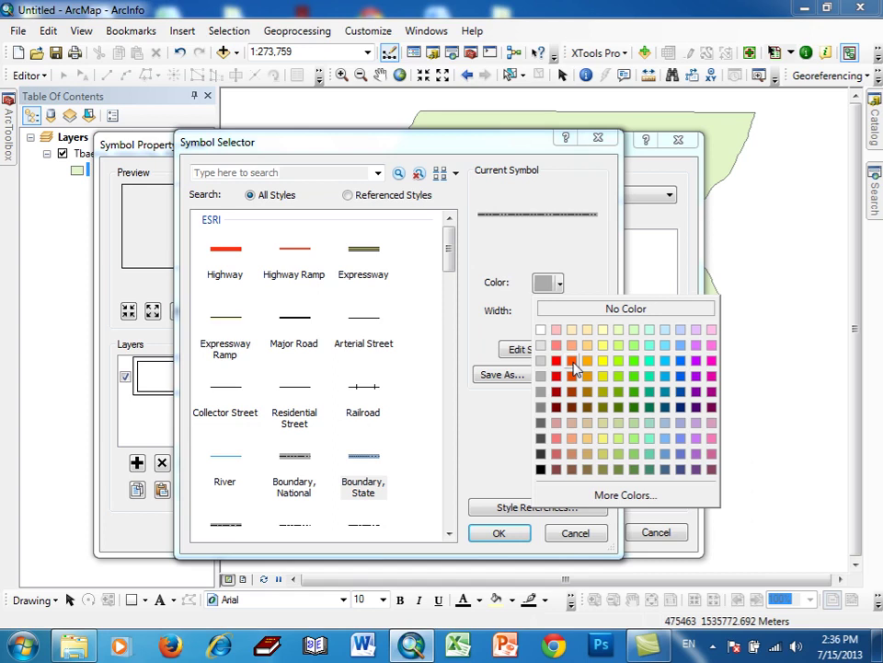
{"action": "left_click", "coordinate": [573, 363]}
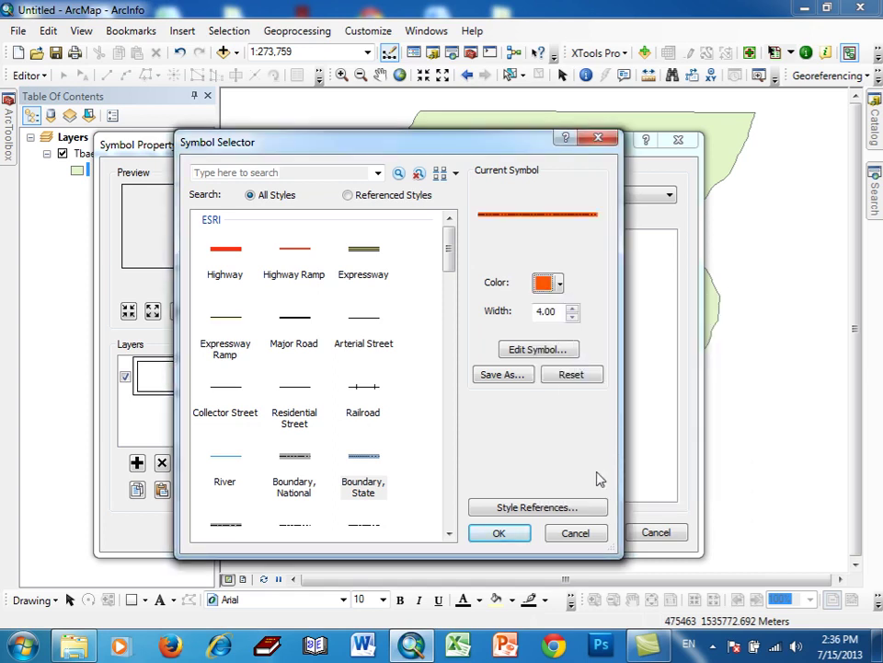
{"action": "left_click", "coordinate": [710, 642]}
{"action": "left_click", "coordinate": [742, 528]}
{"action": "left_click", "coordinate": [500, 534]}
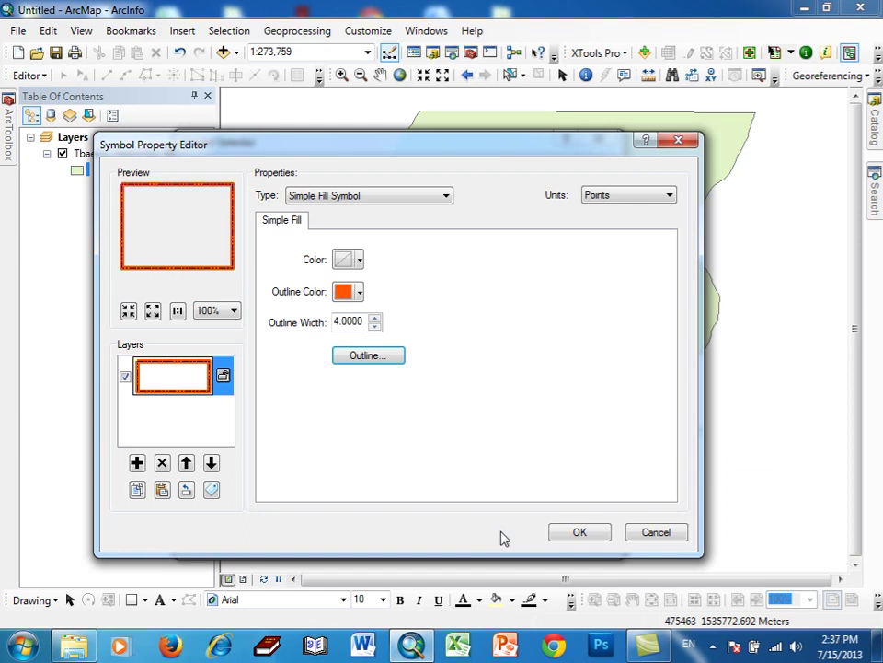
- Apply the hollow fill with a thick orange outline to the Tbaeng_meanchey_Area layer
{"action": "left_click", "coordinate": [557, 535]}
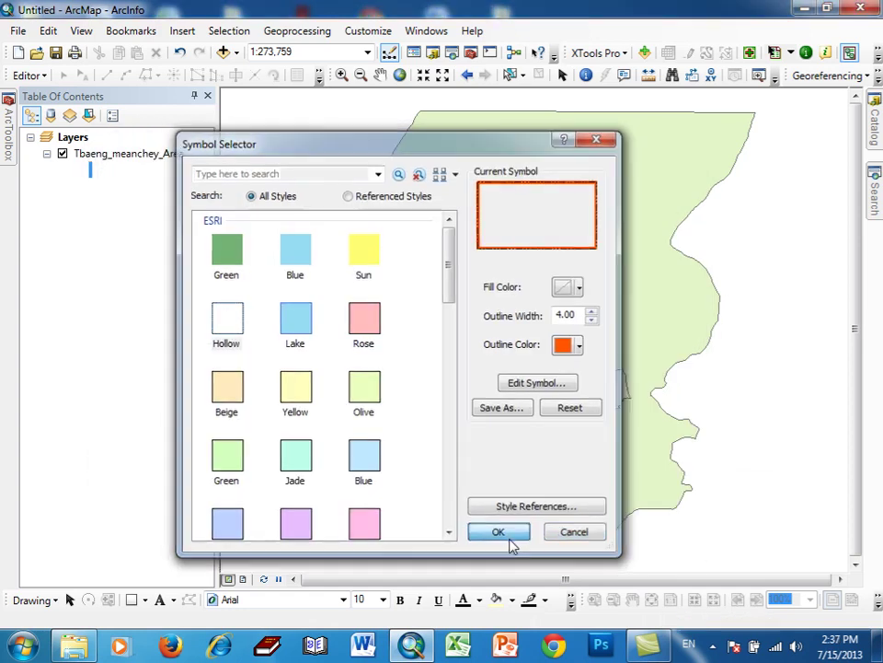
{"action": "left_click", "coordinate": [512, 539]}
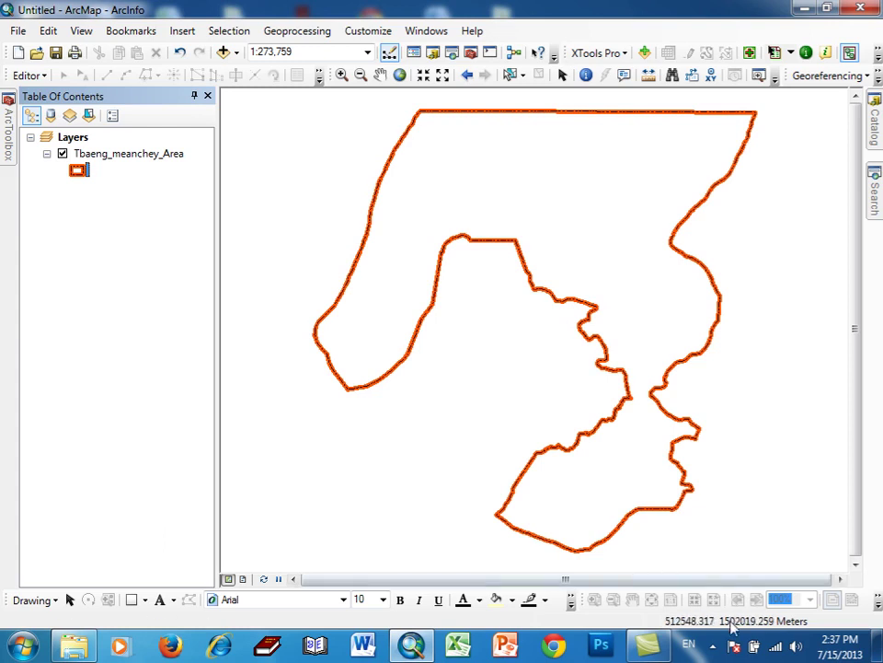
{"action": "left_click", "coordinate": [715, 644]}
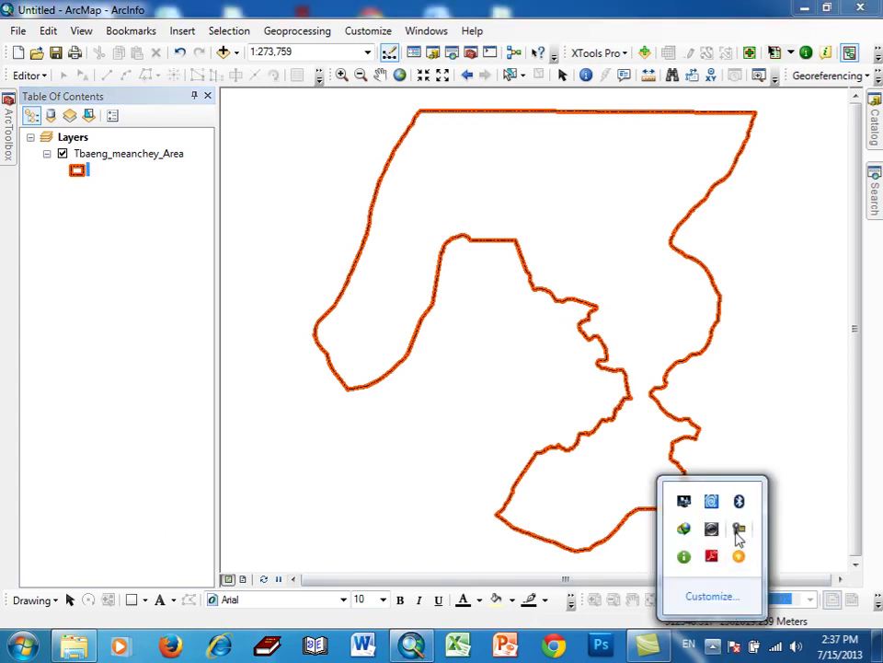
{"action": "left_click", "coordinate": [738, 530]}
{"action": "left_click", "coordinate": [807, 635]}
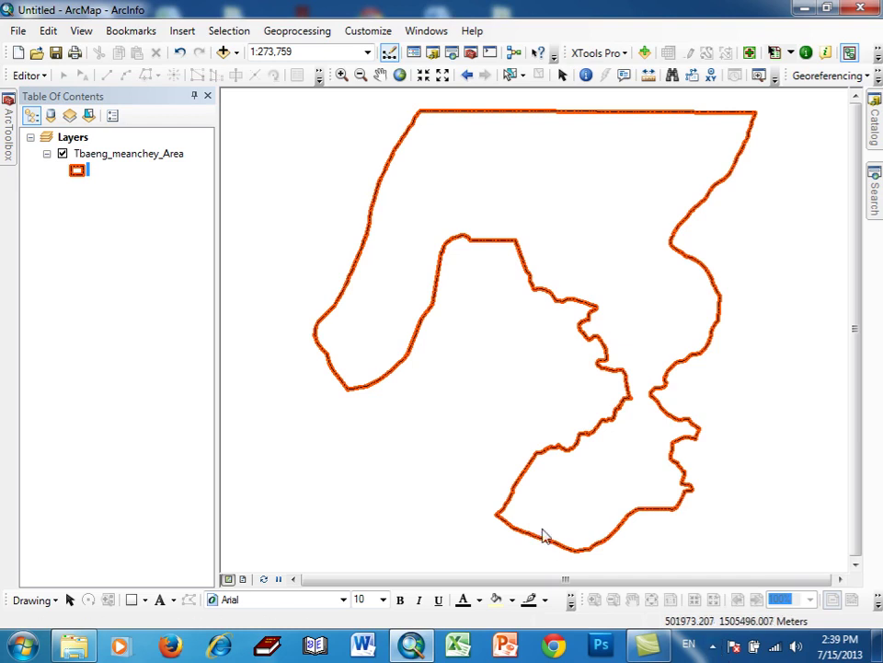
- In Add Data, browse to the D:\National GIS Data (WGS 1984)\Admin folder
{"action": "left_click", "coordinate": [223, 54]}
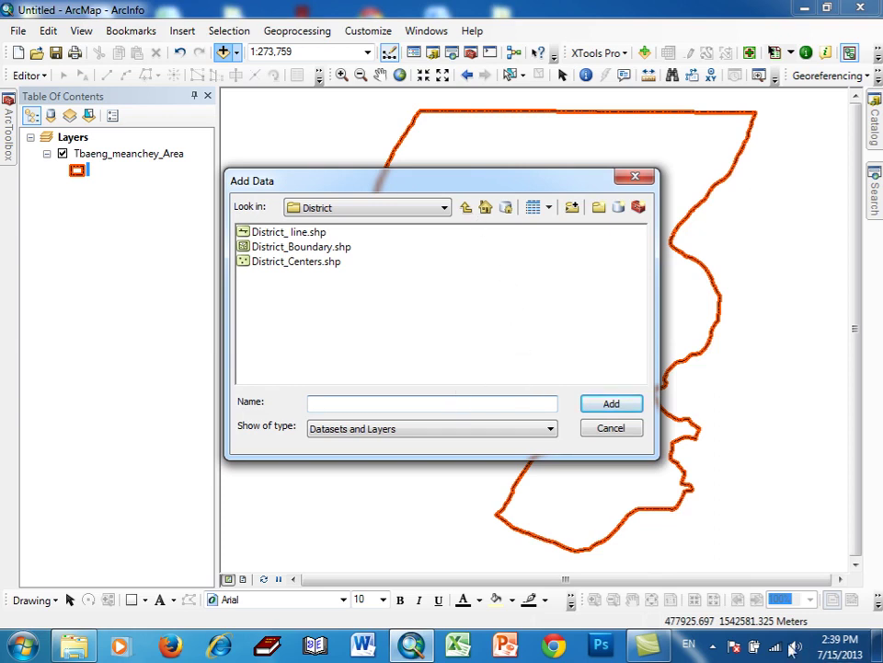
{"action": "left_click", "coordinate": [713, 647]}
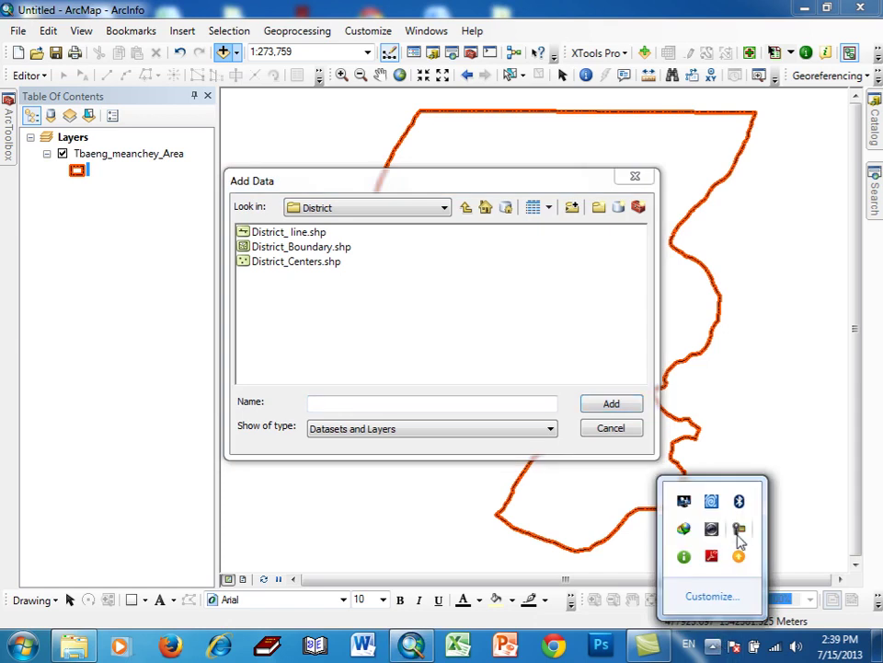
{"action": "left_click", "coordinate": [737, 531]}
{"action": "left_click", "coordinate": [808, 635]}
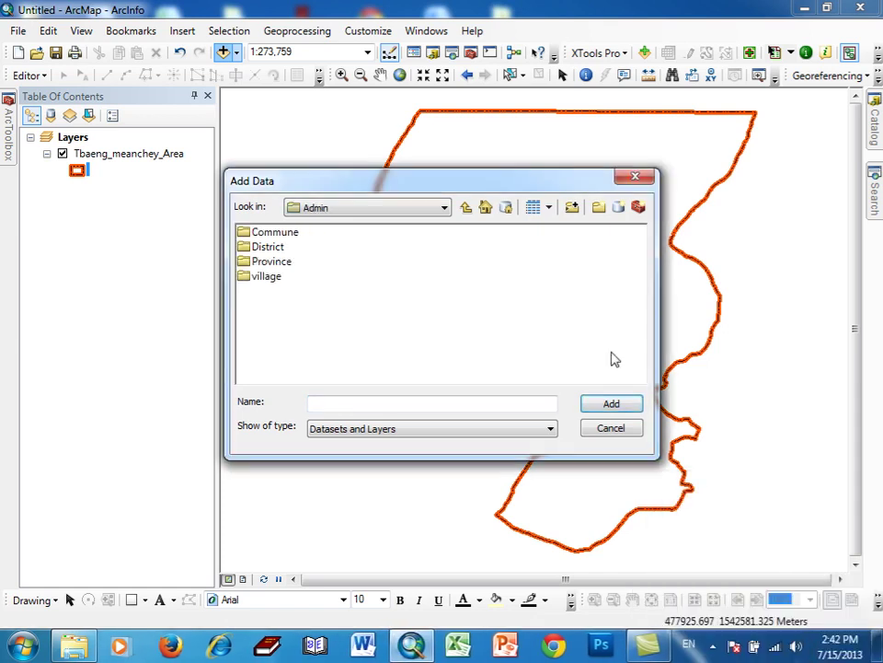
{"action": "left_click", "coordinate": [464, 209]}
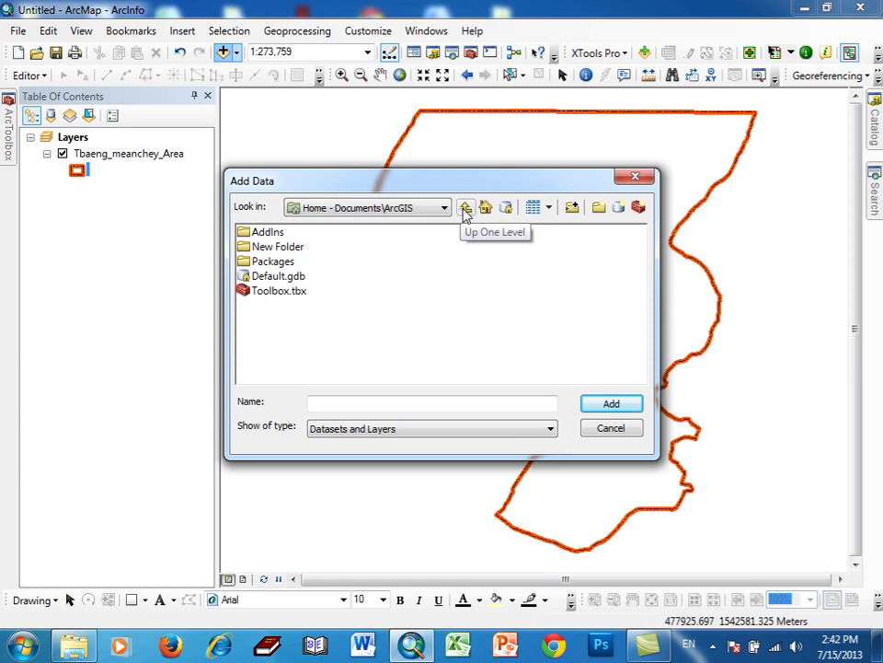
{"action": "left_click", "coordinate": [466, 210]}
{"action": "left_click", "coordinate": [485, 210]}
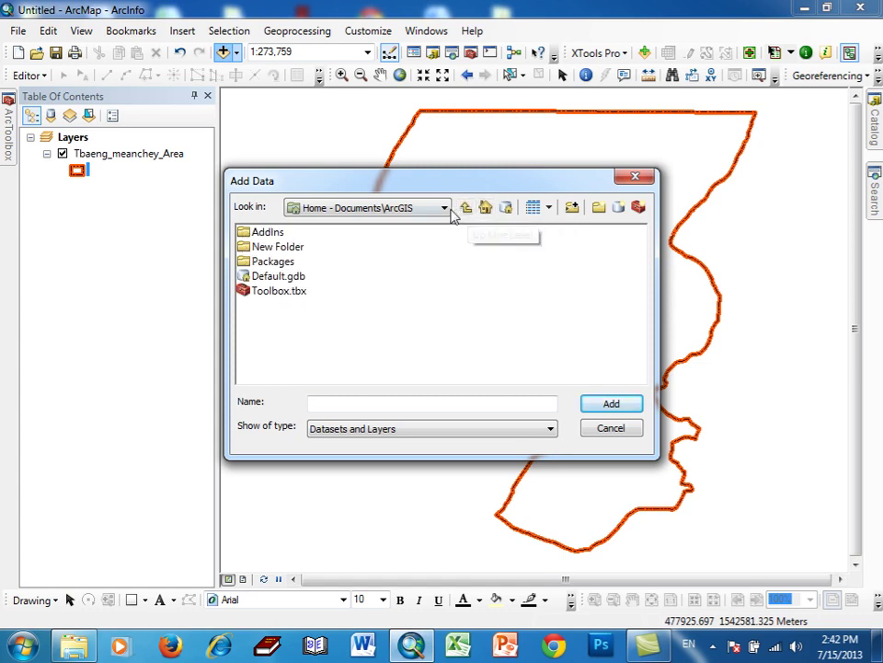
{"action": "left_click", "coordinate": [446, 208]}
{"action": "scroll", "coordinate": [419, 307], "scroll_direction": "down", "scroll_amount": 1}
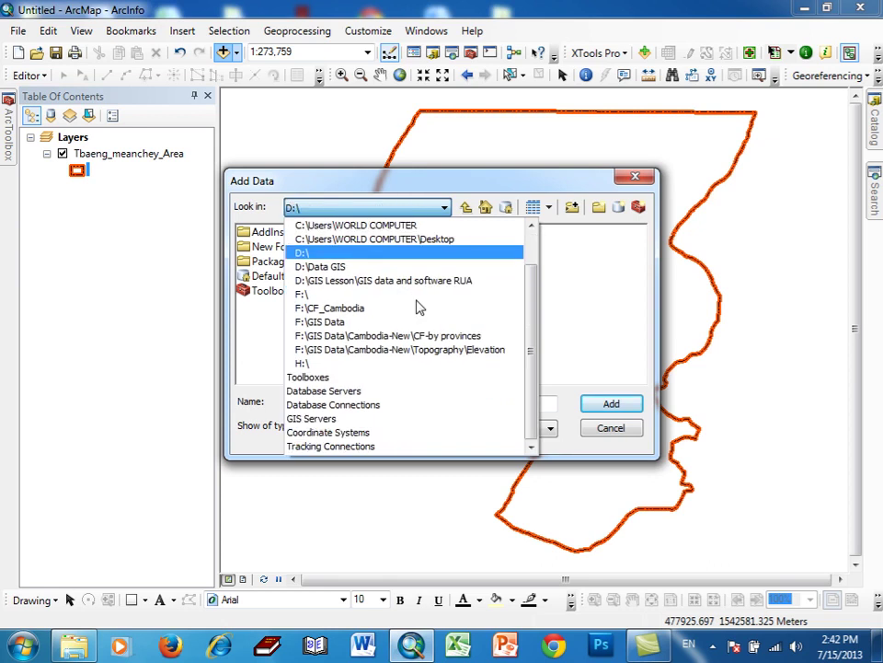
{"action": "key", "text": "Return"}
{"action": "double_click", "coordinate": [487, 365]}
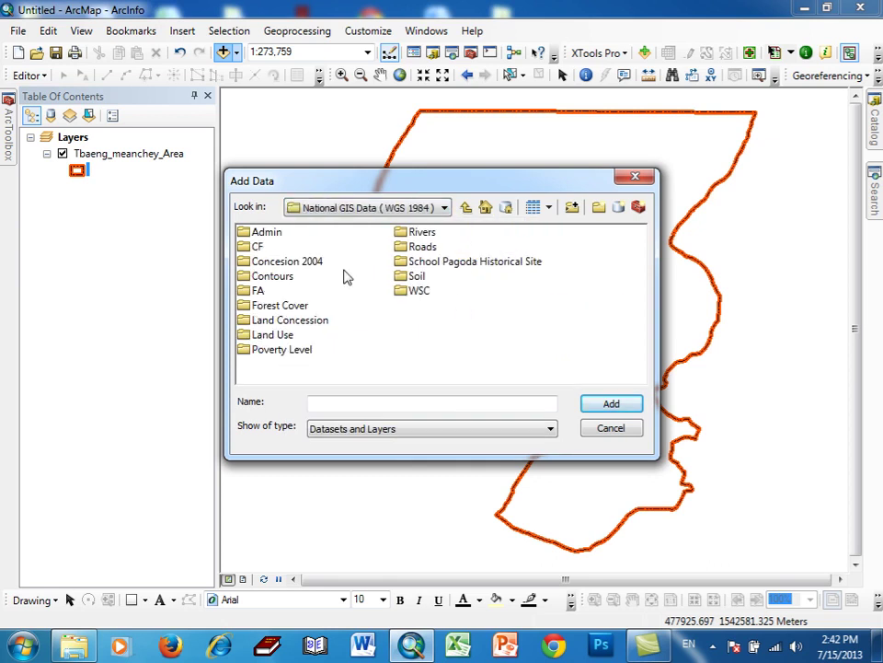
{"action": "double_click", "coordinate": [268, 235]}
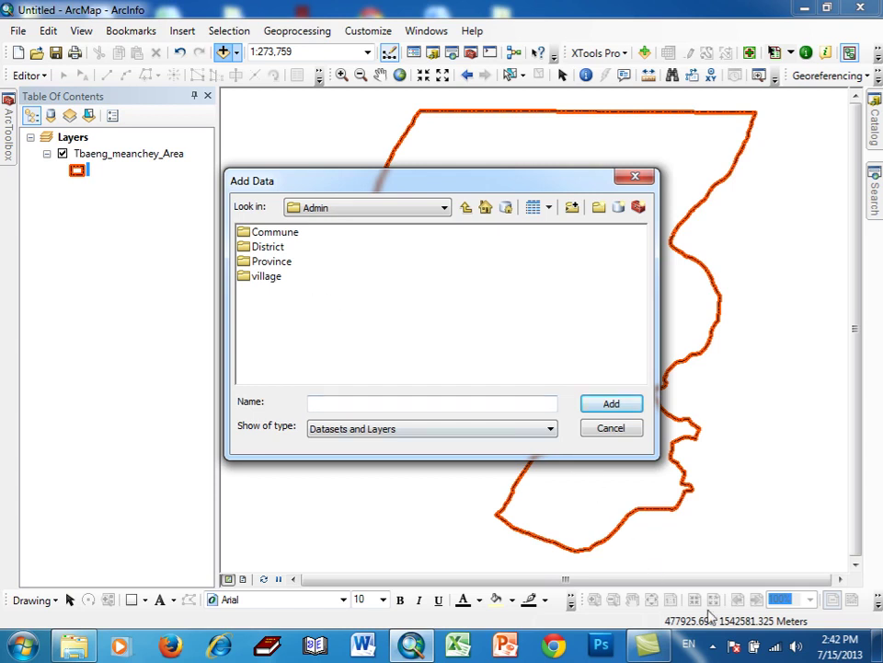
- Add villages.shp from the village folder to the map as a point layer
{"action": "left_click", "coordinate": [713, 645]}
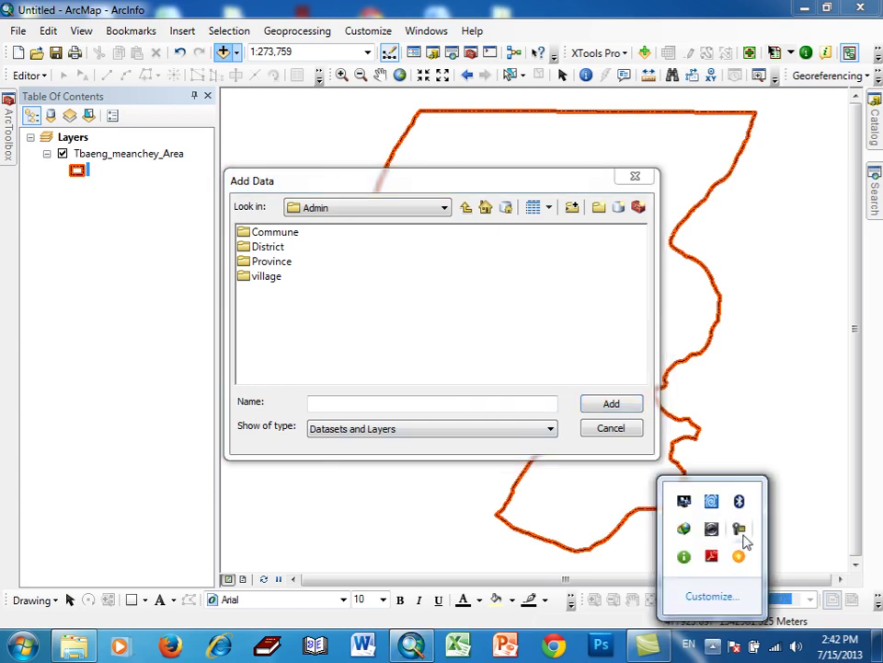
{"action": "left_click", "coordinate": [739, 530]}
{"action": "left_click", "coordinate": [831, 649]}
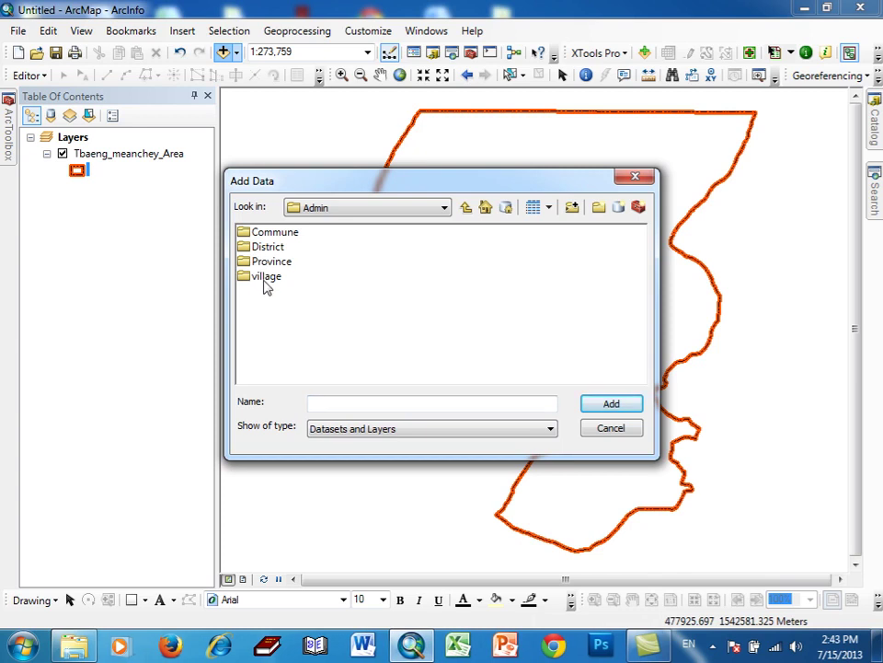
{"action": "double_click", "coordinate": [265, 279]}
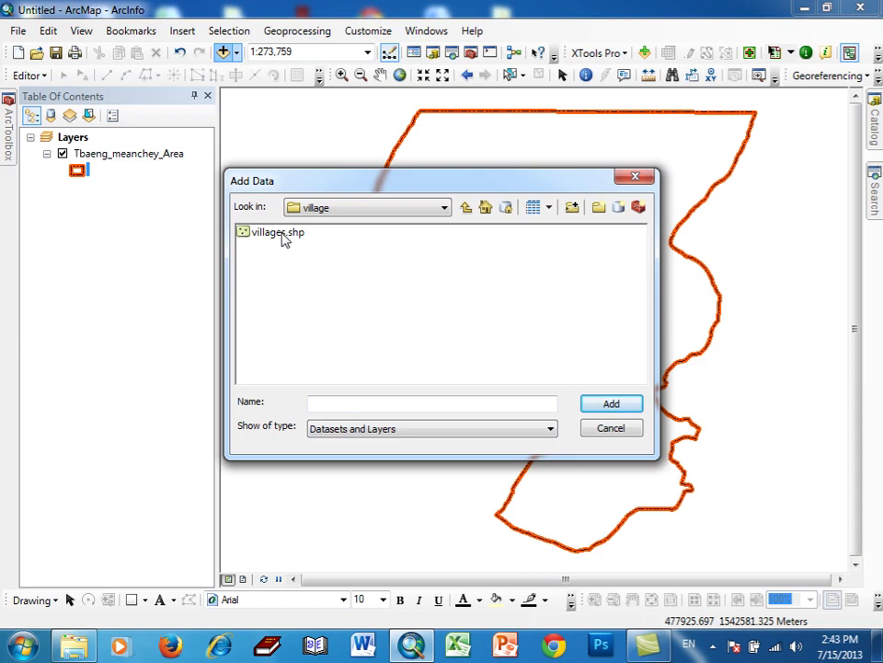
{"action": "left_click", "coordinate": [281, 235]}
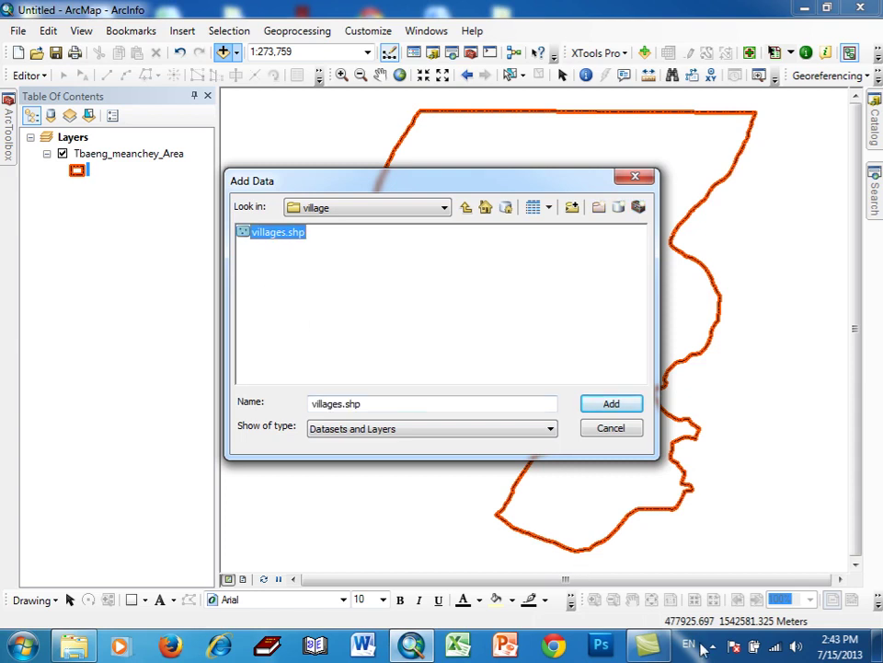
{"action": "left_click", "coordinate": [529, 488]}
{"action": "left_click", "coordinate": [713, 645]}
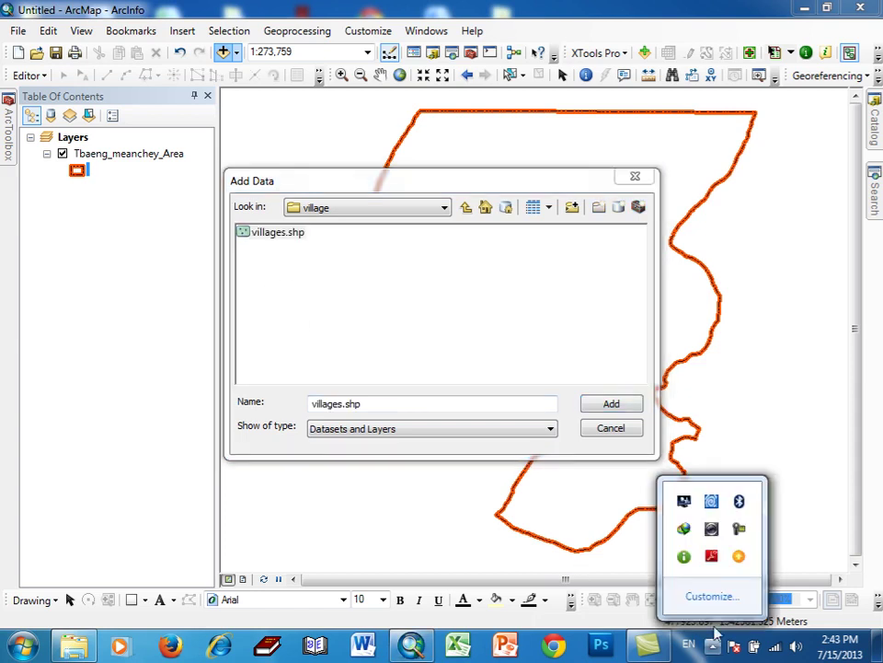
{"action": "left_click", "coordinate": [738, 530]}
{"action": "left_click", "coordinate": [810, 633]}
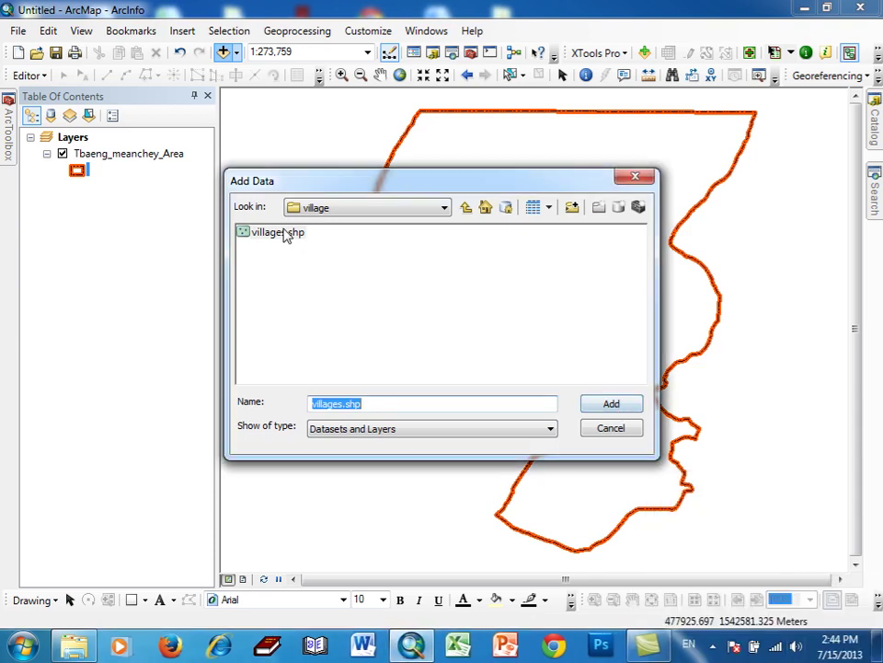
{"action": "left_click", "coordinate": [286, 233]}
{"action": "left_click", "coordinate": [611, 403]}
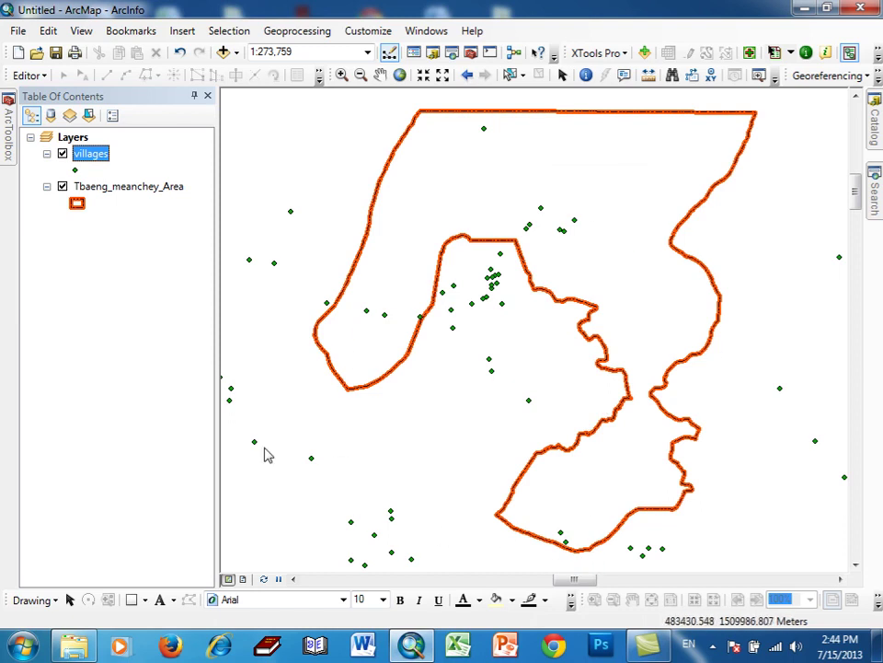
- Show the Geoprocessing menu so the Clip tool is available
{"action": "left_click", "coordinate": [712, 646]}
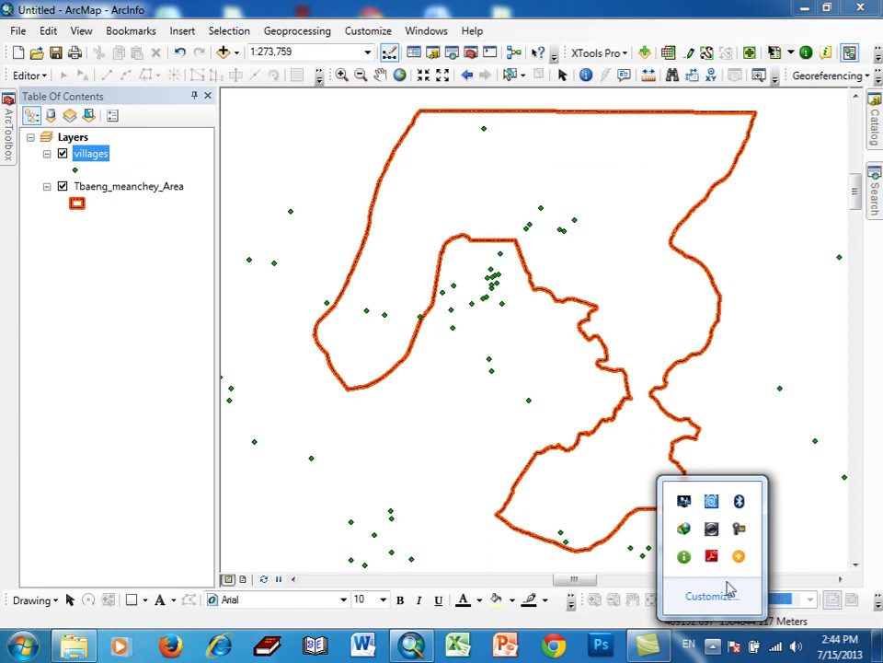
{"action": "left_click", "coordinate": [740, 528]}
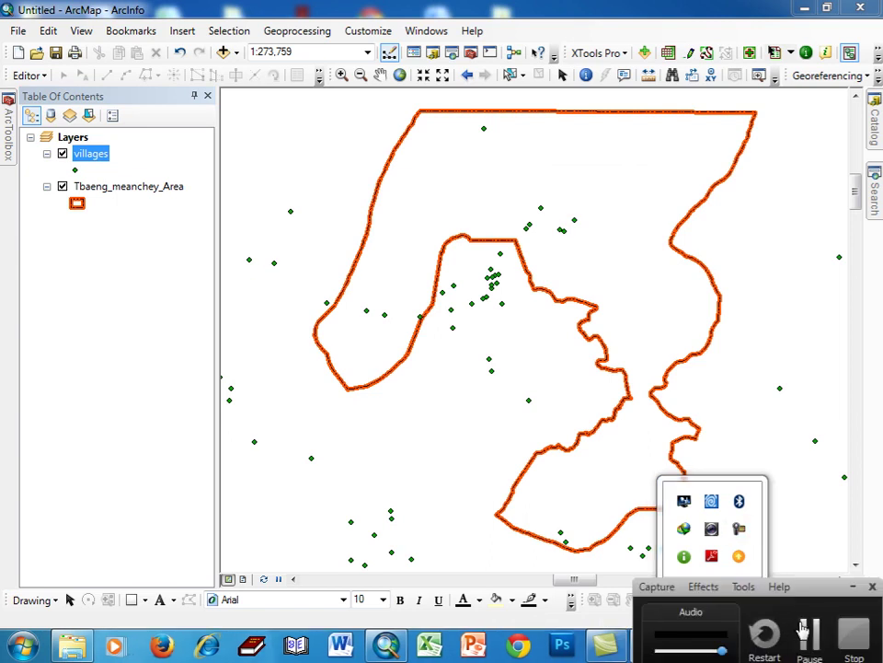
{"action": "left_click", "coordinate": [802, 553]}
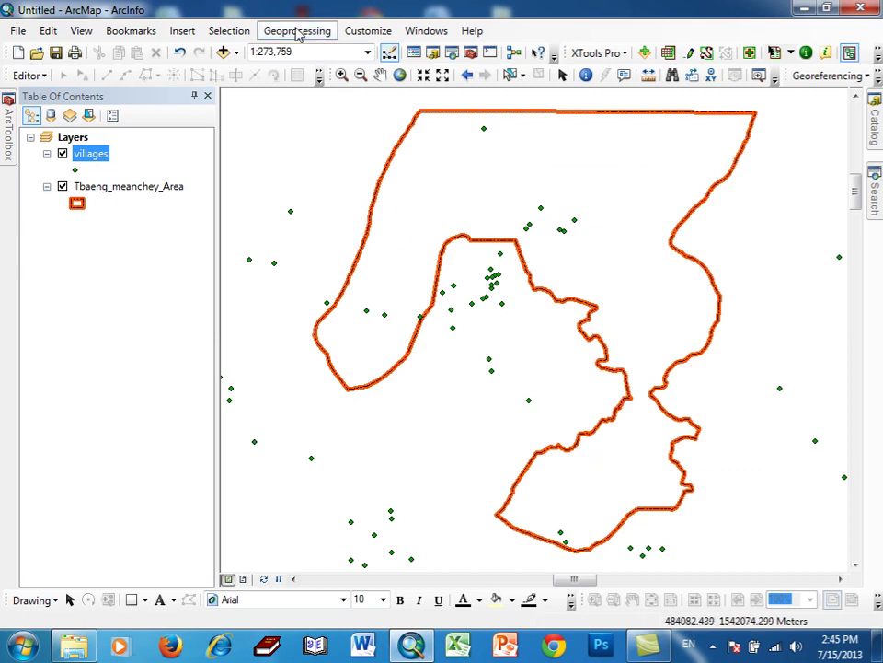
{"action": "left_click", "coordinate": [299, 31]}
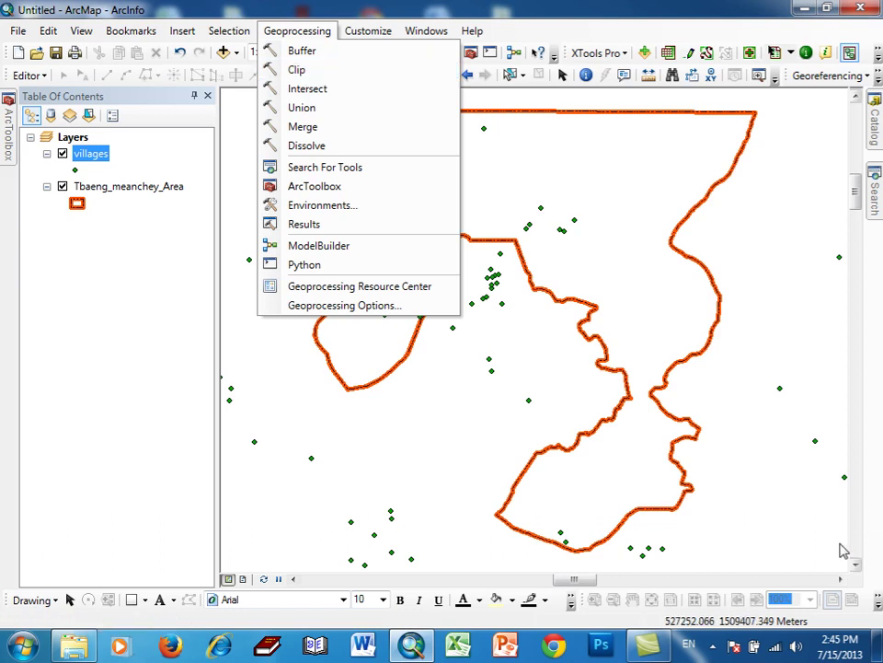
{"action": "left_click", "coordinate": [713, 645]}
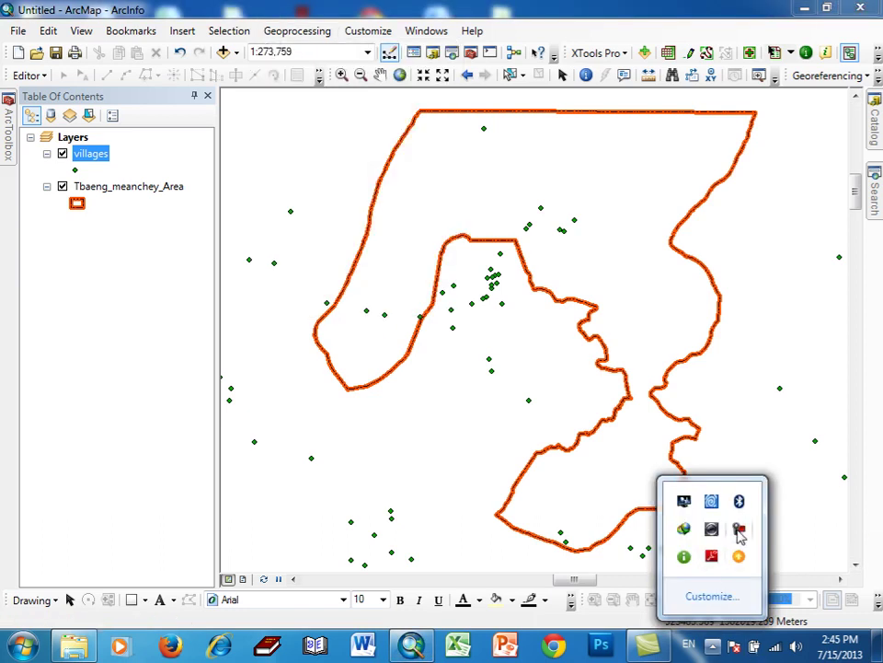
{"action": "left_click", "coordinate": [737, 530]}
{"action": "left_click", "coordinate": [814, 628]}
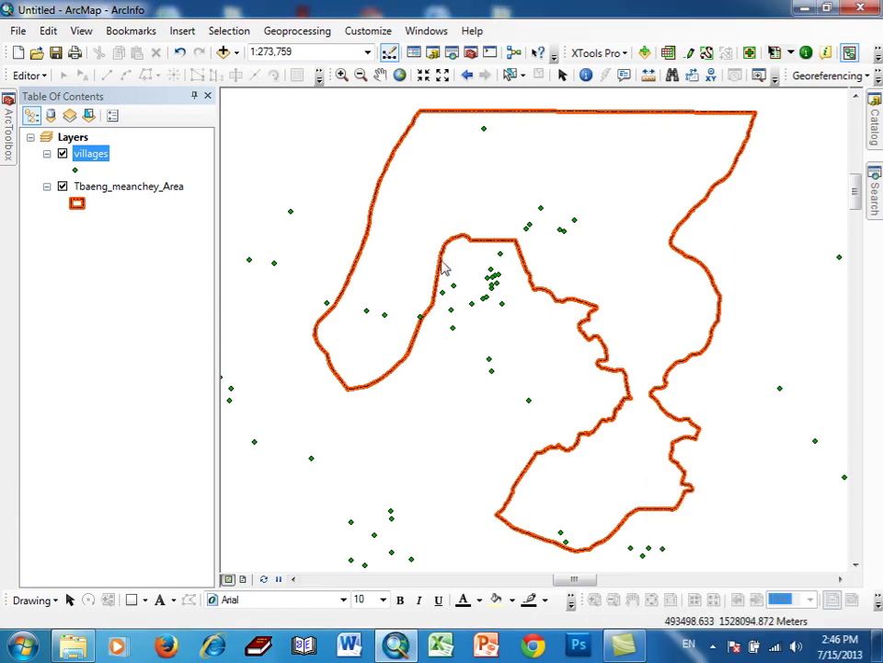
{"action": "left_click", "coordinate": [307, 31]}
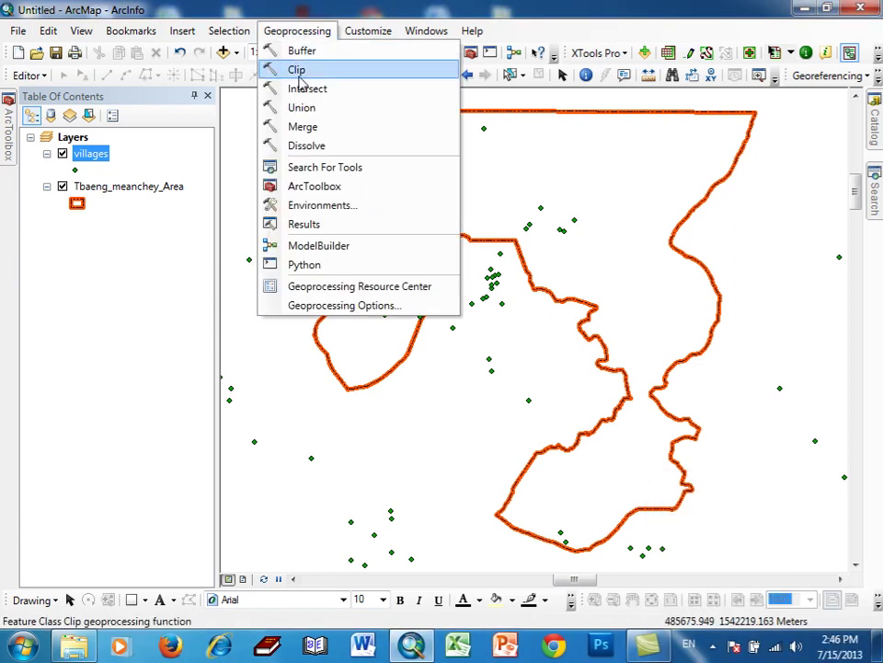
- Open the Clip tool, make its window taller and preview villages as input, then close it
{"action": "left_click", "coordinate": [300, 72]}
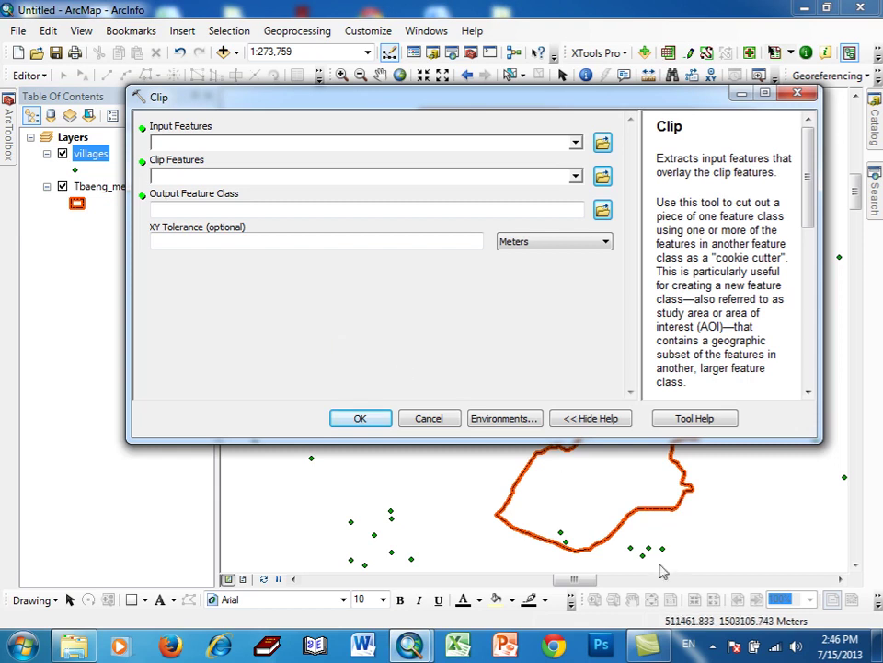
{"action": "left_click", "coordinate": [713, 645]}
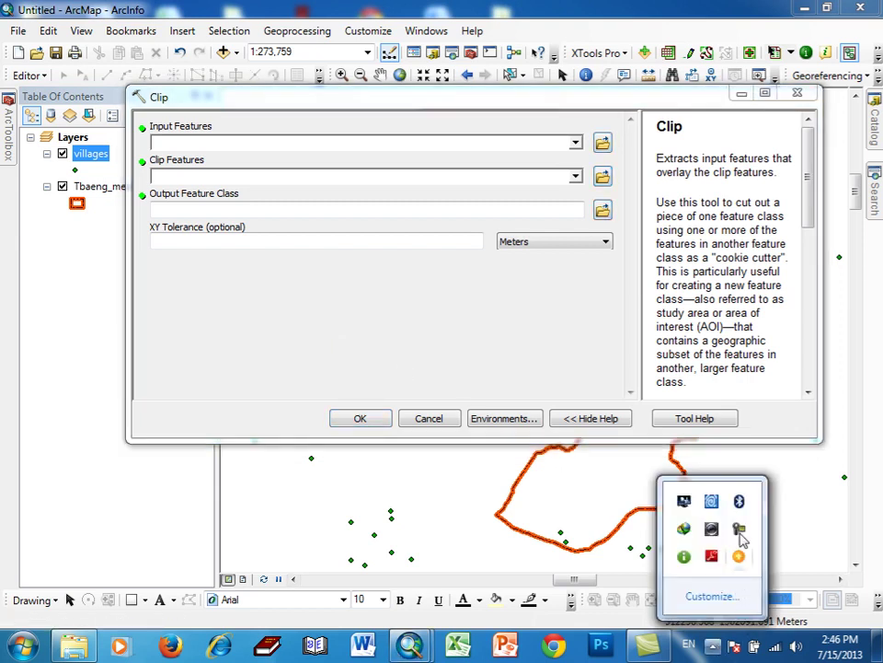
{"action": "left_click", "coordinate": [808, 626]}
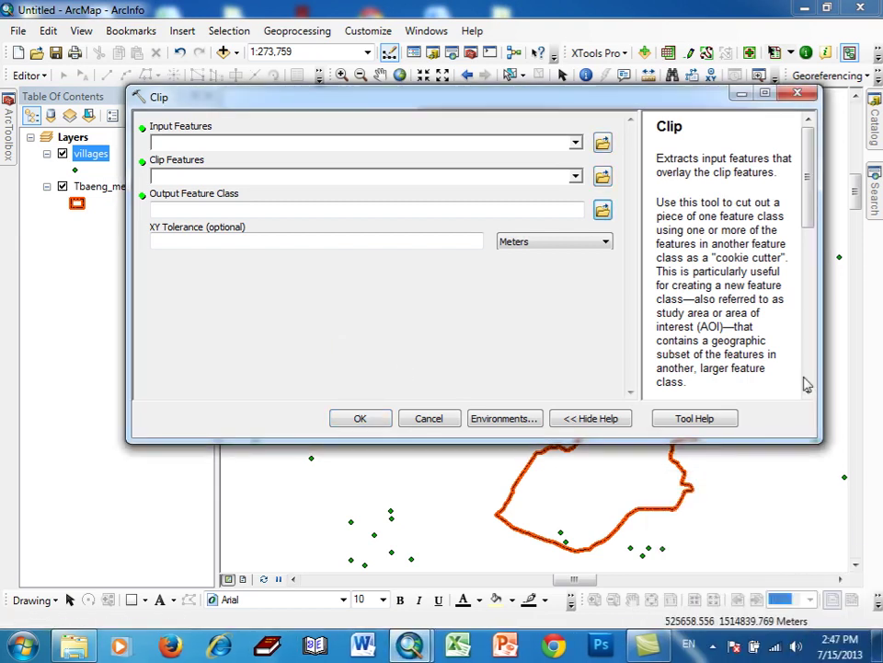
{"action": "left_click_drag", "start_coordinate": [809, 205], "coordinate": [814, 349]}
{"action": "left_click_drag", "start_coordinate": [777, 443], "coordinate": [778, 587]}
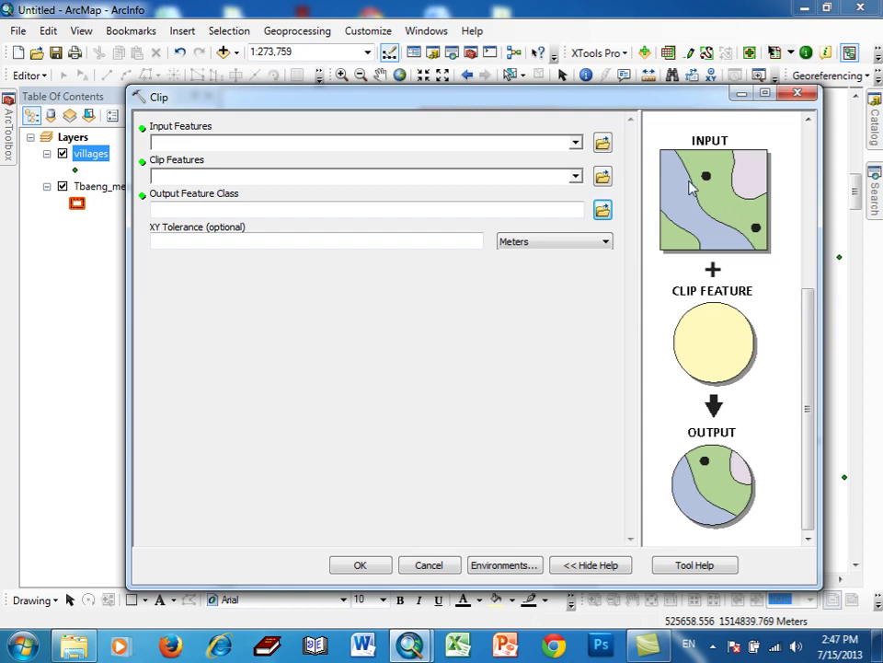
{"action": "left_click", "coordinate": [575, 143]}
{"action": "left_click", "coordinate": [208, 160]}
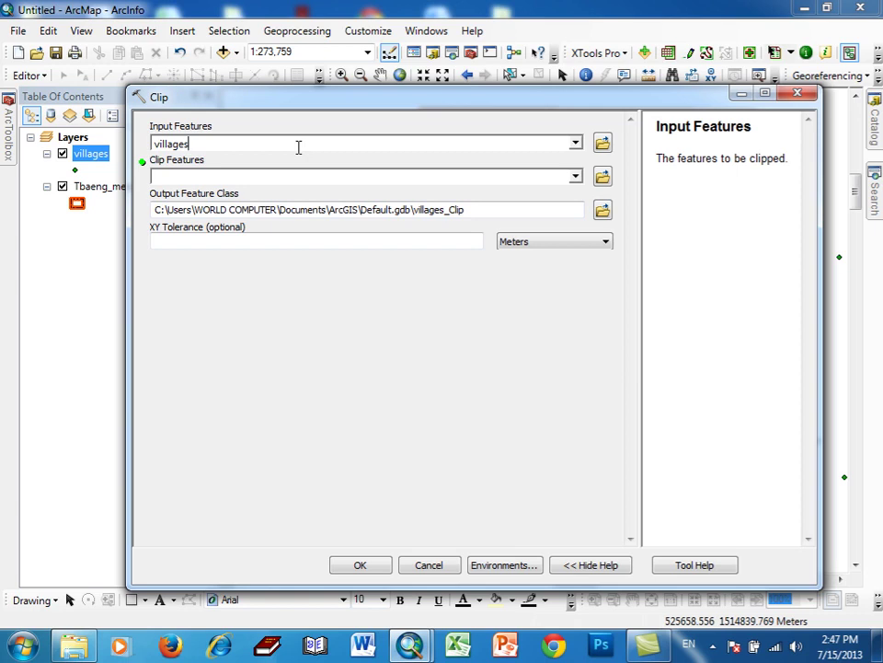
{"action": "left_click", "coordinate": [591, 567]}
{"action": "left_click", "coordinate": [590, 566]}
{"action": "left_click", "coordinate": [797, 93]}
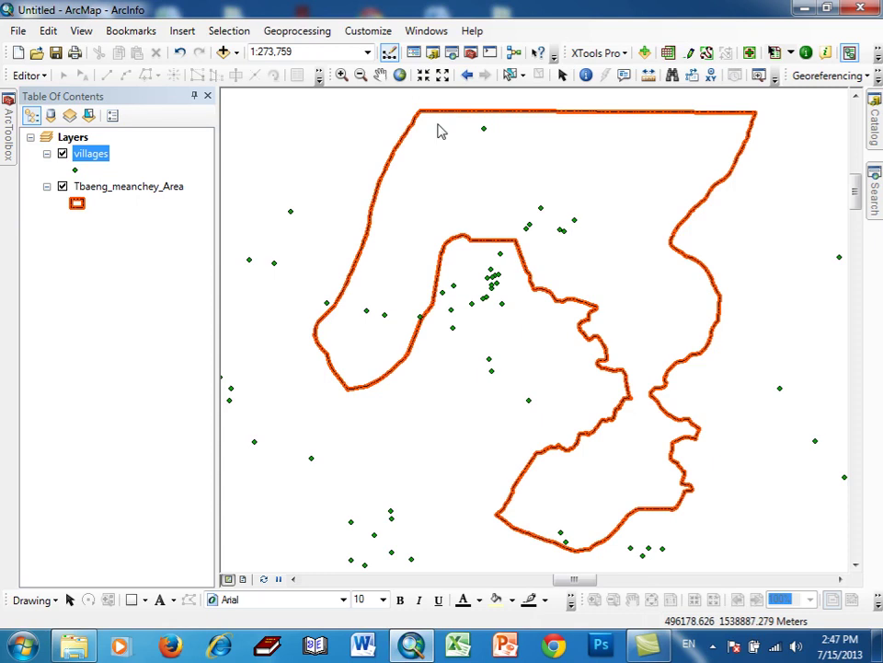
- Reopen Clip, resize it and scroll the help panel to the input/clip/output diagrams
{"action": "left_click", "coordinate": [296, 31]}
{"action": "left_click", "coordinate": [310, 73]}
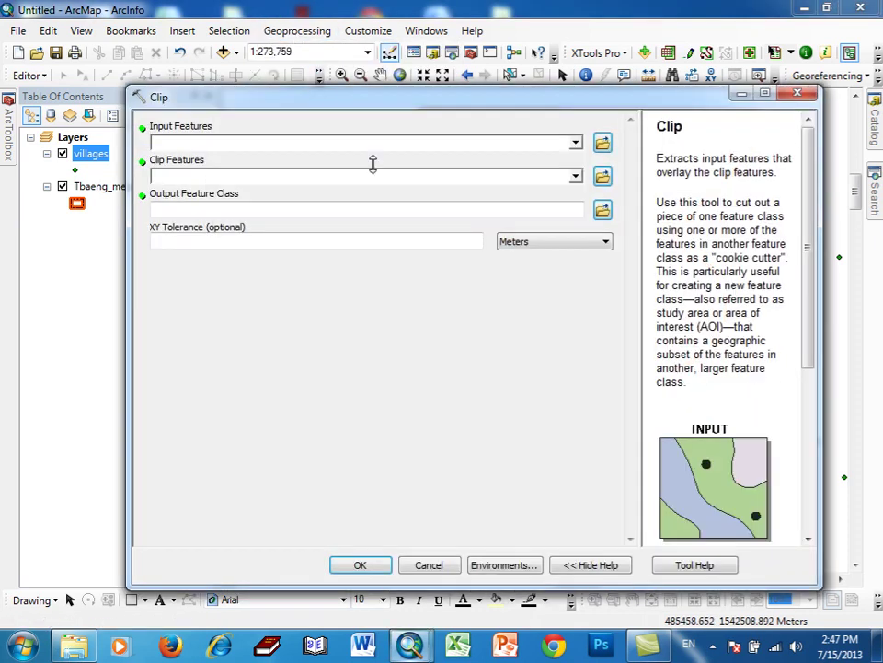
{"action": "left_click_drag", "start_coordinate": [807, 317], "coordinate": [801, 451]}
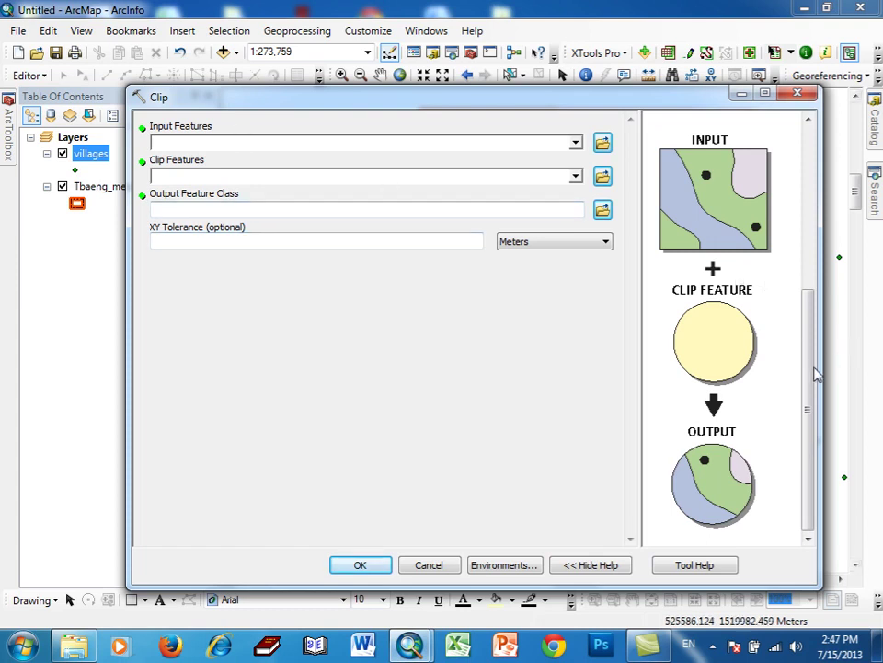
{"action": "scroll", "coordinate": [812, 368], "scroll_direction": "up", "scroll_amount": 1}
{"action": "left_click_drag", "start_coordinate": [811, 368], "coordinate": [805, 301]}
{"action": "left_click", "coordinate": [598, 569]}
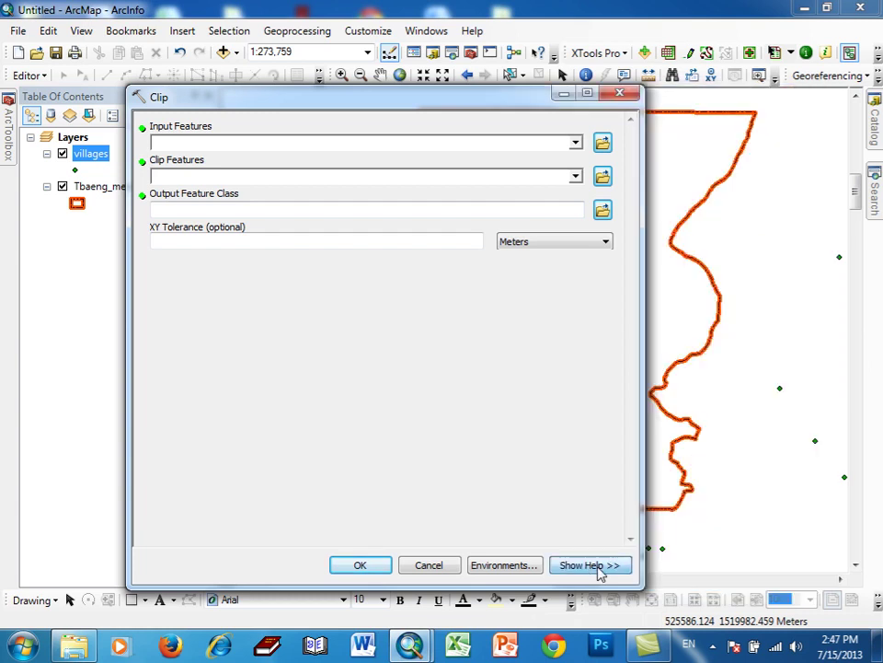
{"action": "left_click", "coordinate": [596, 565]}
{"action": "left_click", "coordinate": [596, 565]}
{"action": "left_click", "coordinate": [596, 565]}
{"action": "left_click", "coordinate": [596, 565]}
{"action": "left_click", "coordinate": [596, 565]}
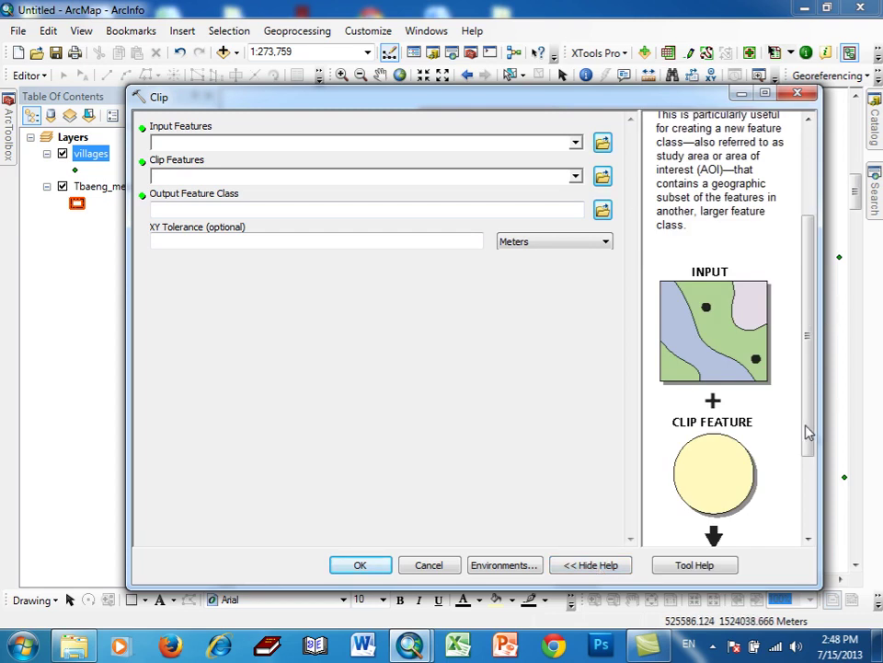
{"action": "scroll", "coordinate": [745, 397], "scroll_direction": "down", "scroll_amount": 1}
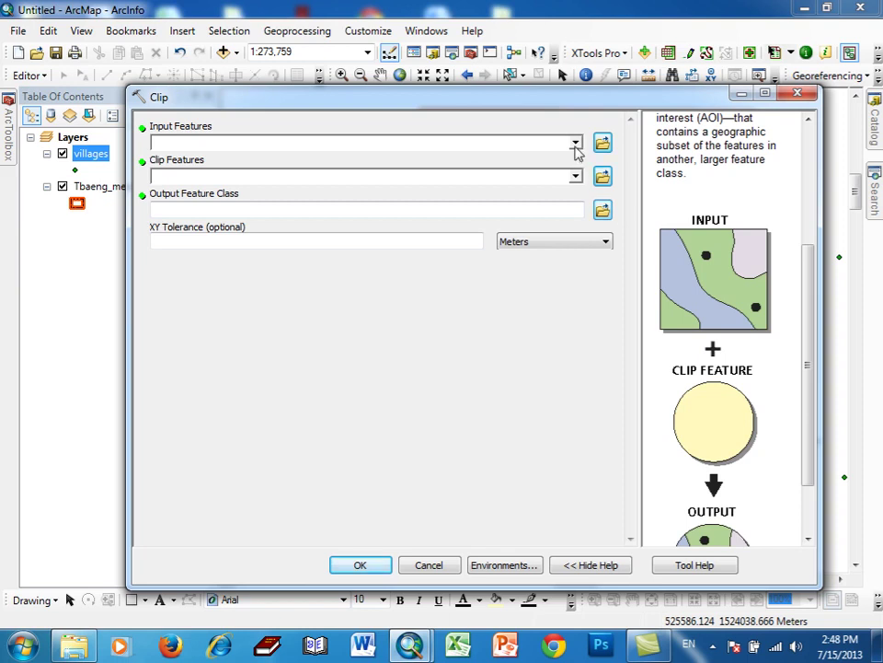
- Set villages as Input Features and Tbaeng_meanchey_Area as Clip Features, then browse for output
{"action": "left_click", "coordinate": [575, 143]}
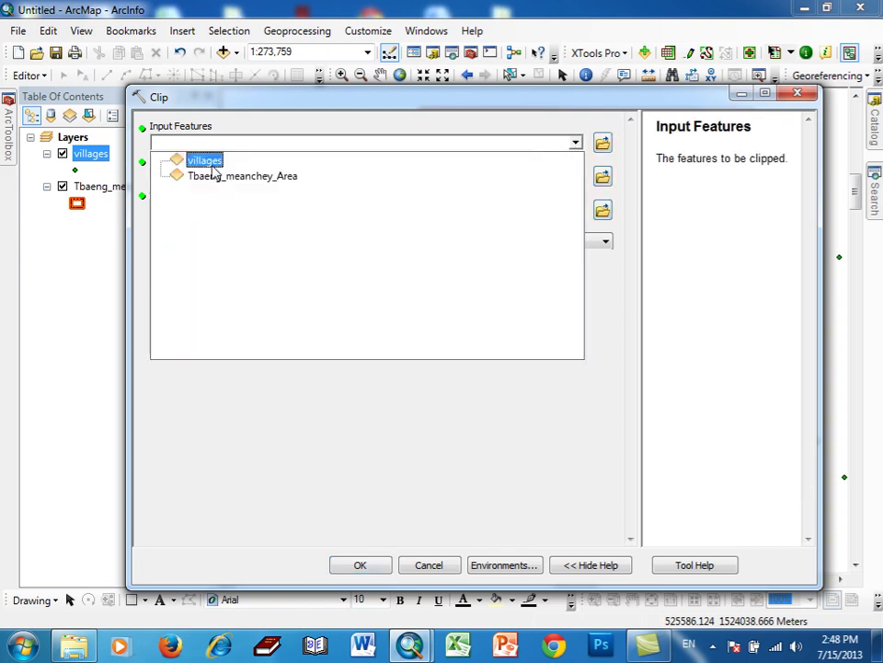
{"action": "left_click", "coordinate": [211, 164]}
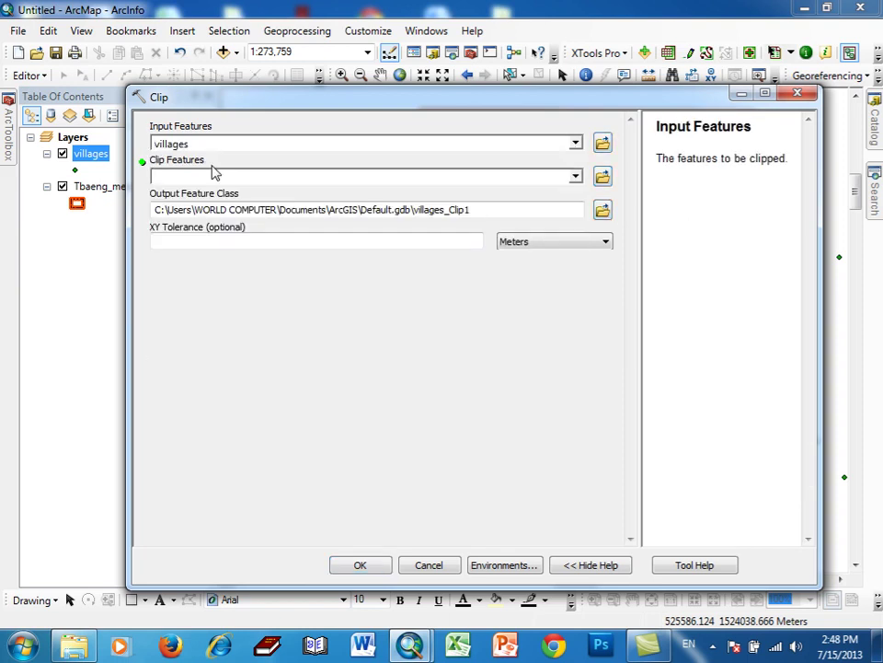
{"action": "left_click", "coordinate": [437, 174]}
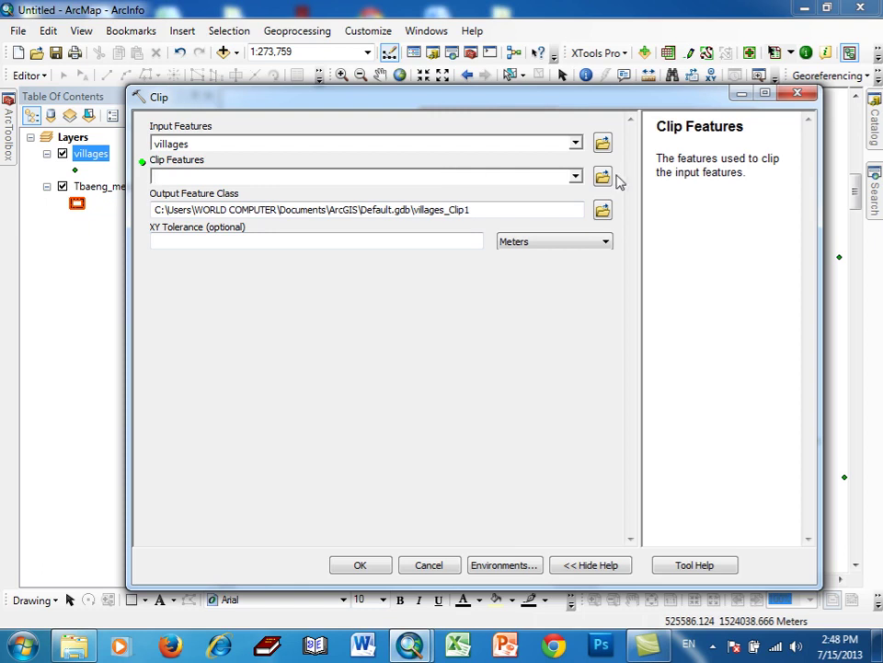
{"action": "left_click", "coordinate": [577, 179]}
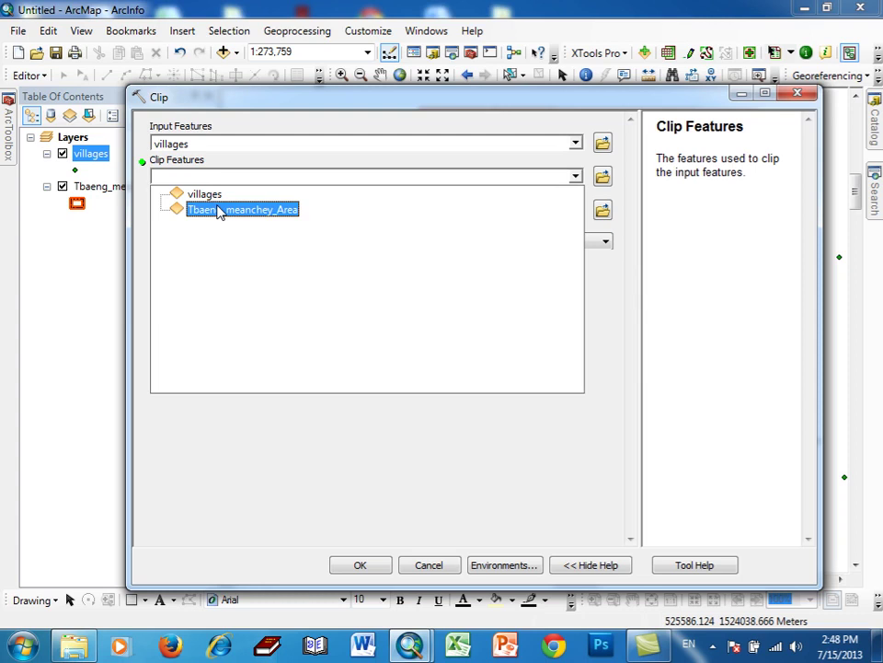
{"action": "left_click", "coordinate": [219, 210]}
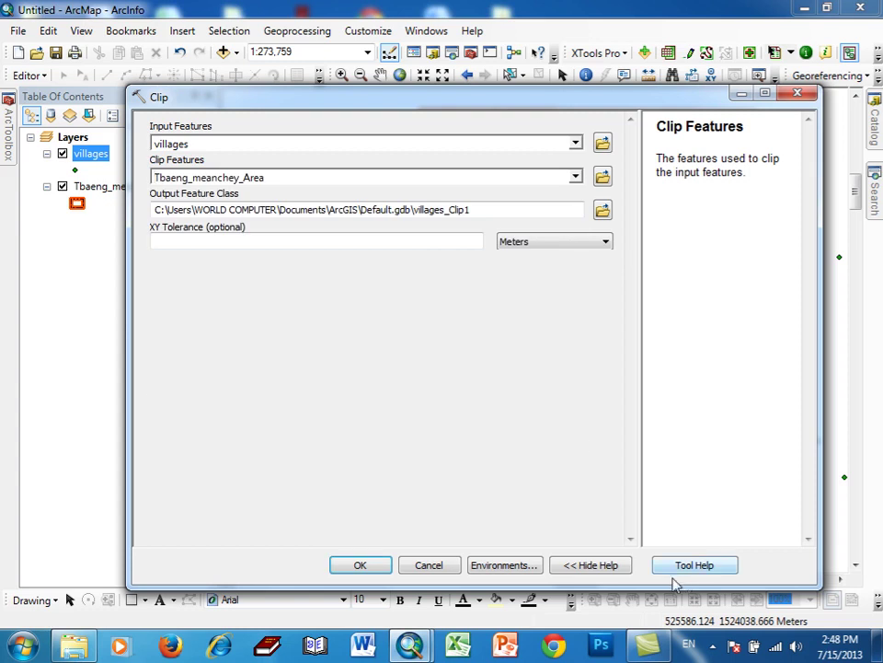
{"action": "left_click", "coordinate": [714, 644]}
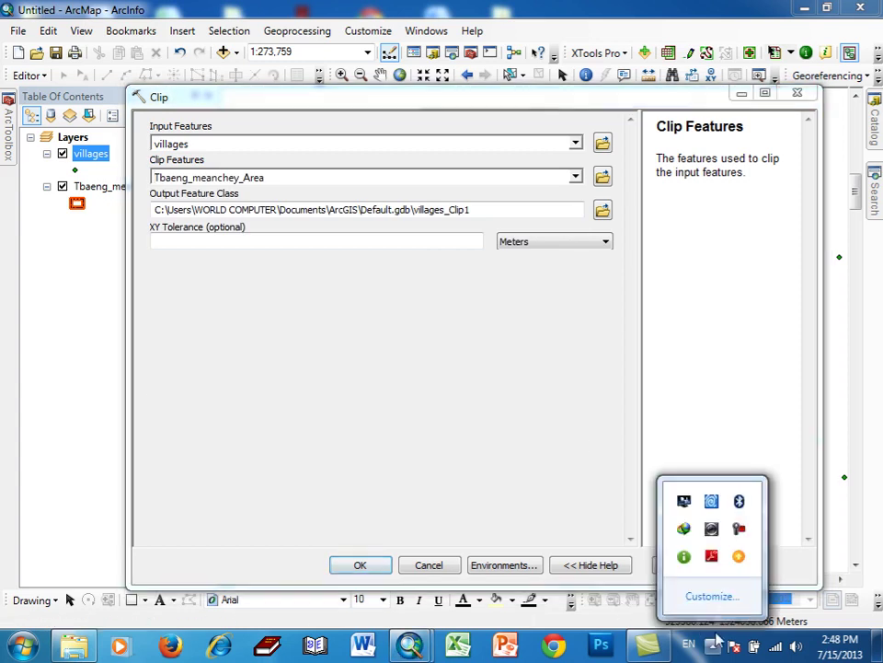
{"action": "left_click", "coordinate": [739, 528]}
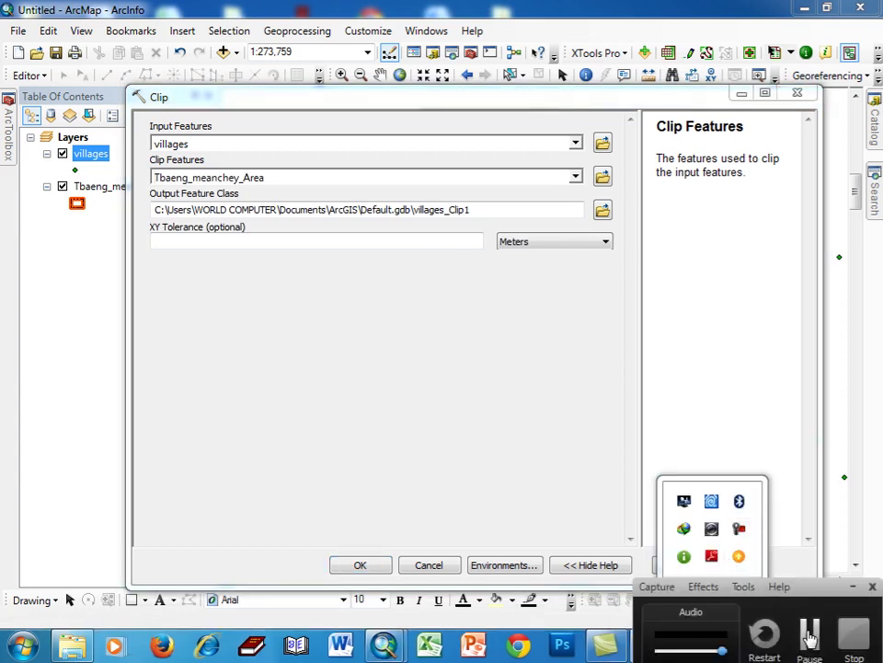
{"action": "left_click", "coordinate": [810, 635]}
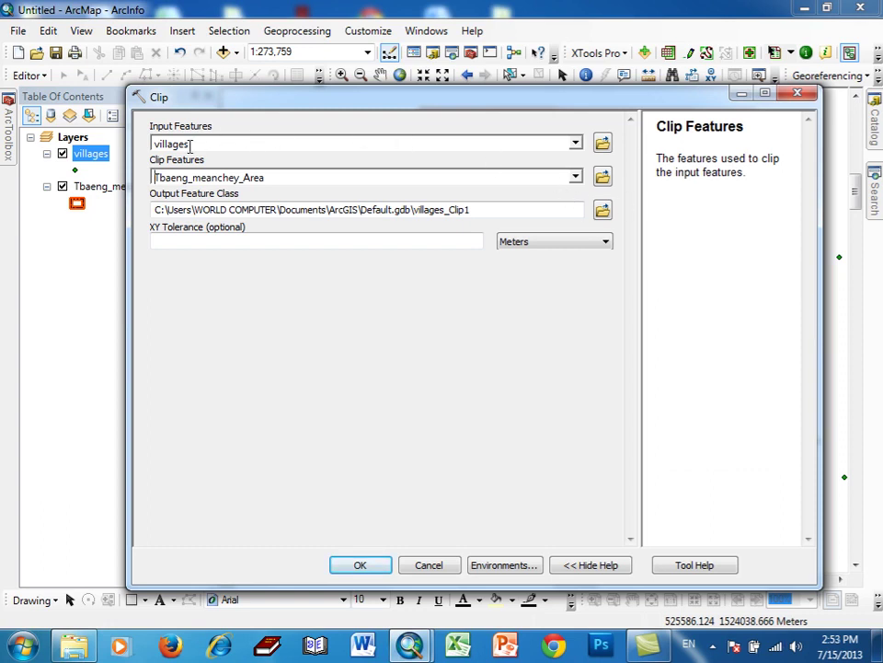
{"action": "left_click_drag", "start_coordinate": [258, 177], "coordinate": [153, 177]}
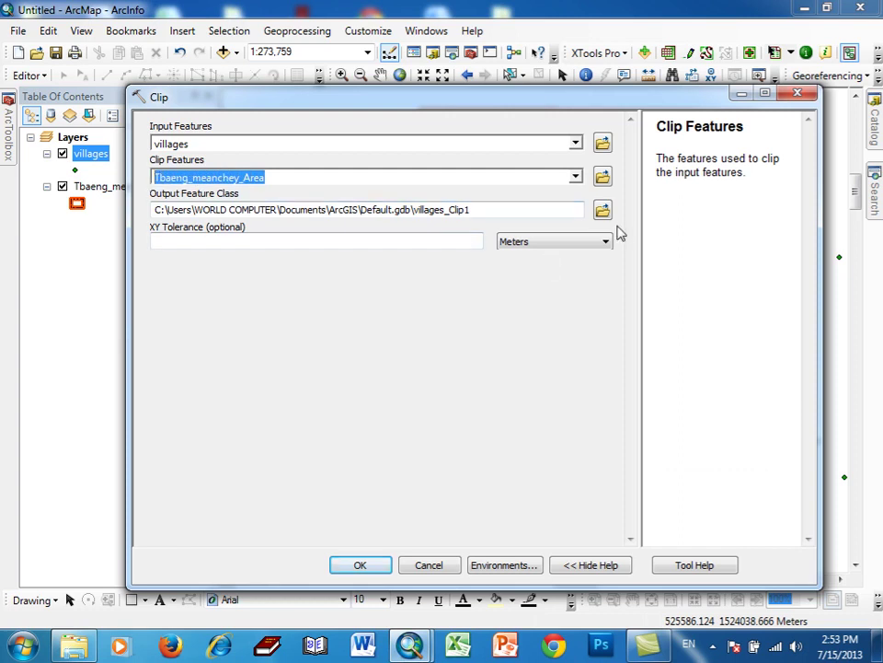
{"action": "left_click", "coordinate": [602, 210]}
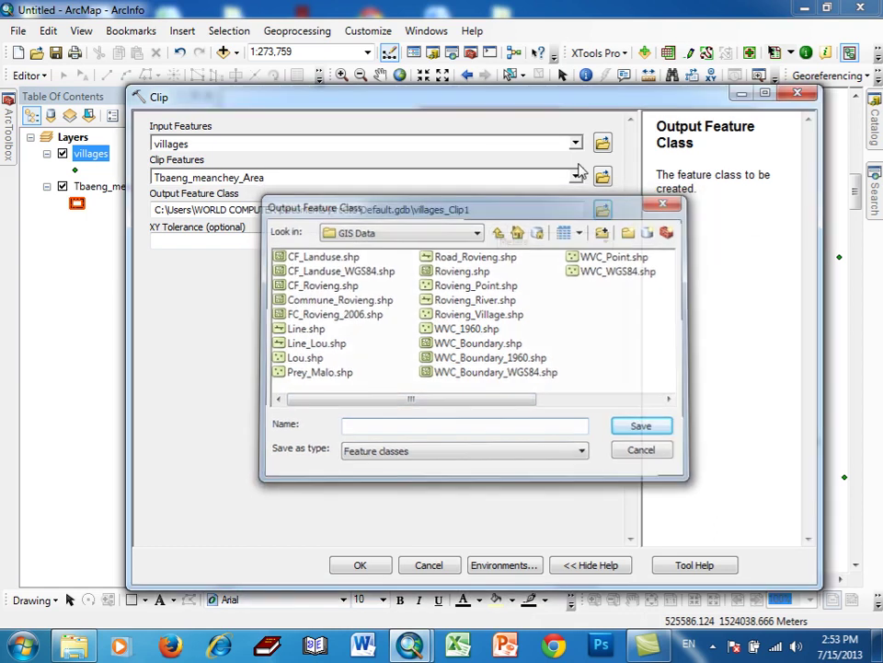
- Keep villages as input and browse the output location to D:\Tbeng Manchey\GIS Data
{"action": "key", "text": "Escape"}
{"action": "left_click", "coordinate": [574, 144]}
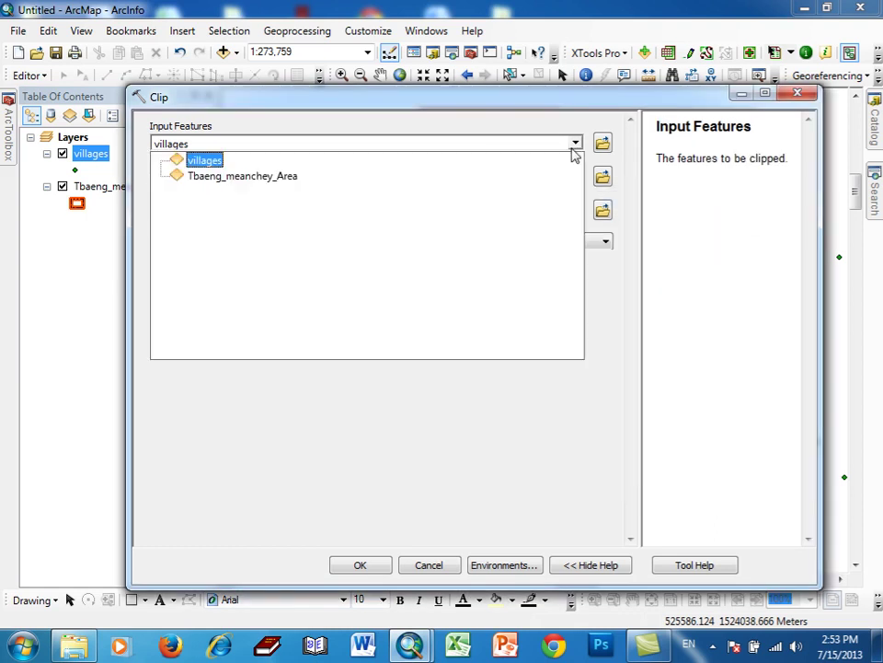
{"action": "left_click", "coordinate": [573, 155]}
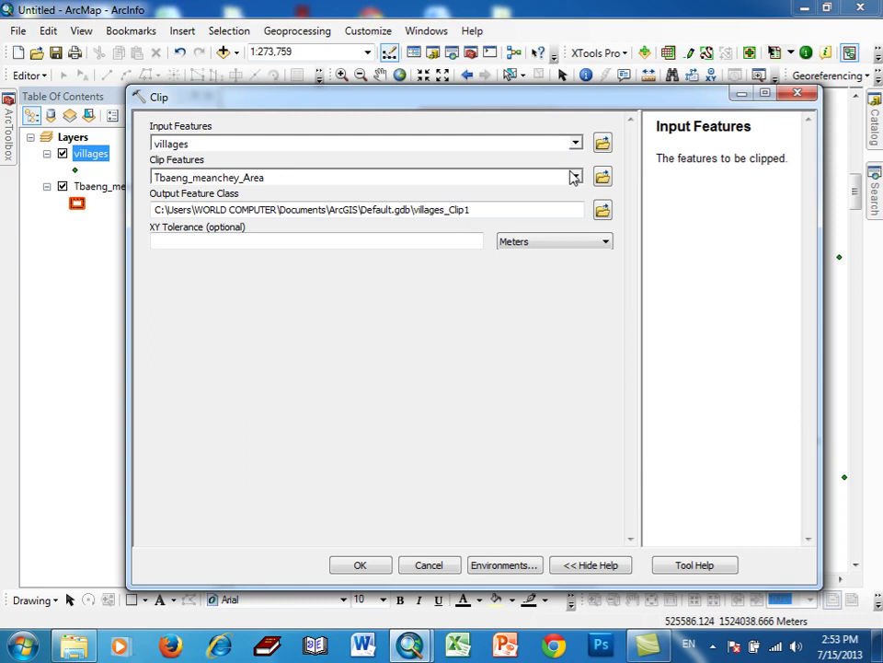
{"action": "left_click", "coordinate": [598, 210]}
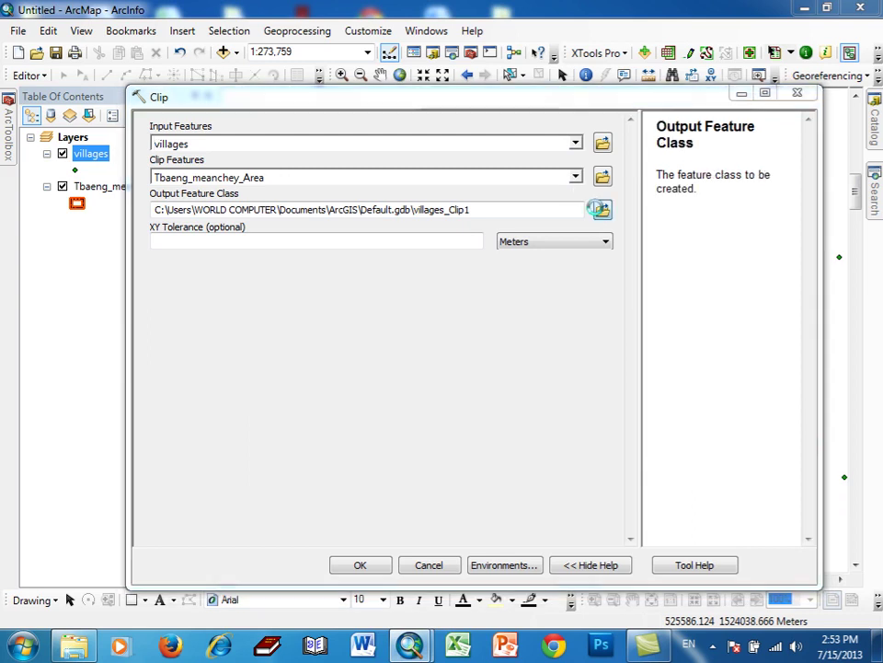
{"action": "left_click", "coordinate": [478, 231]}
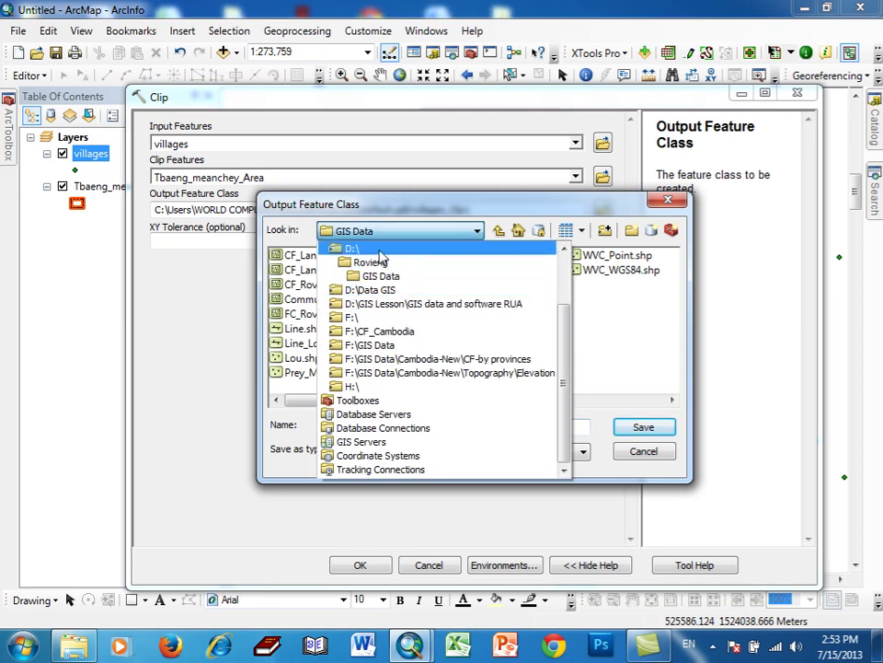
{"action": "left_click", "coordinate": [379, 252]}
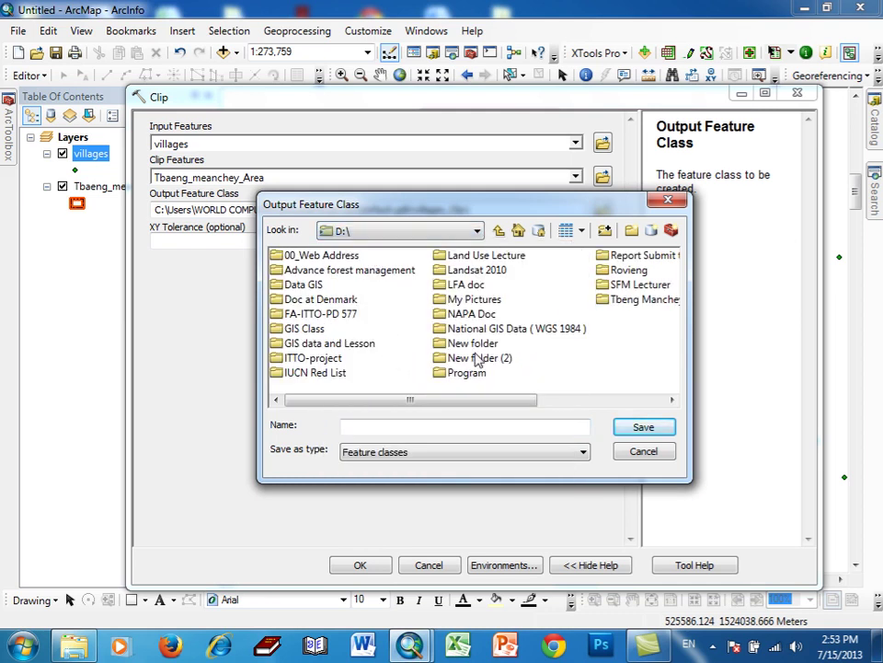
{"action": "double_click", "coordinate": [616, 299]}
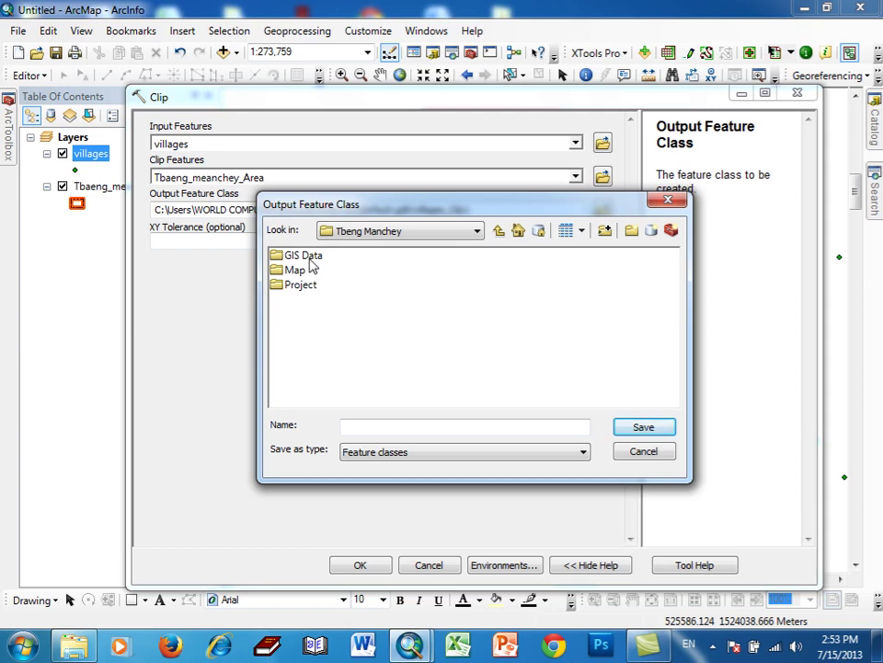
{"action": "double_click", "coordinate": [309, 259]}
- Save the output as Village_Tby.shp and run the clip
{"action": "left_click", "coordinate": [359, 428]}
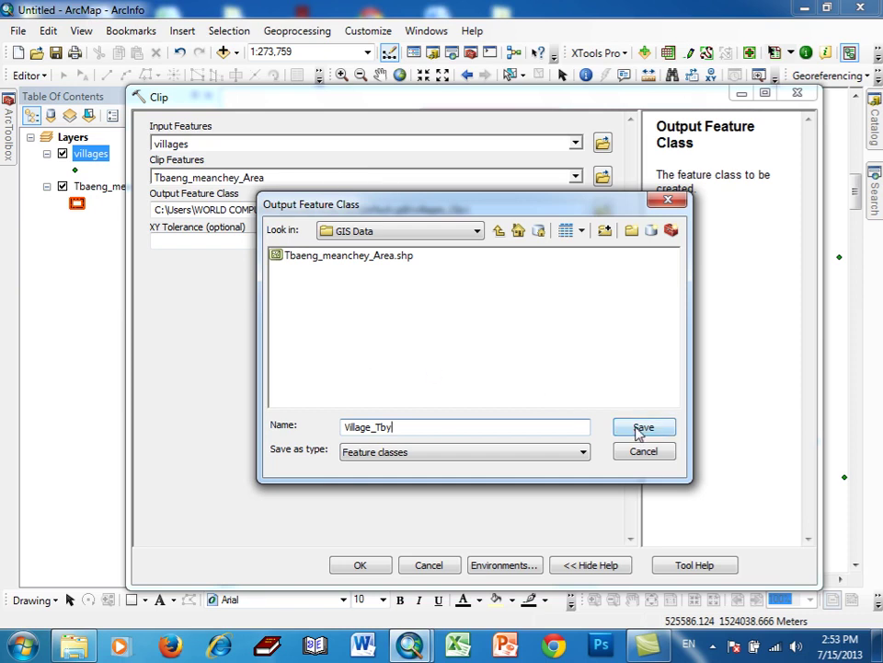
{"action": "left_click", "coordinate": [712, 644]}
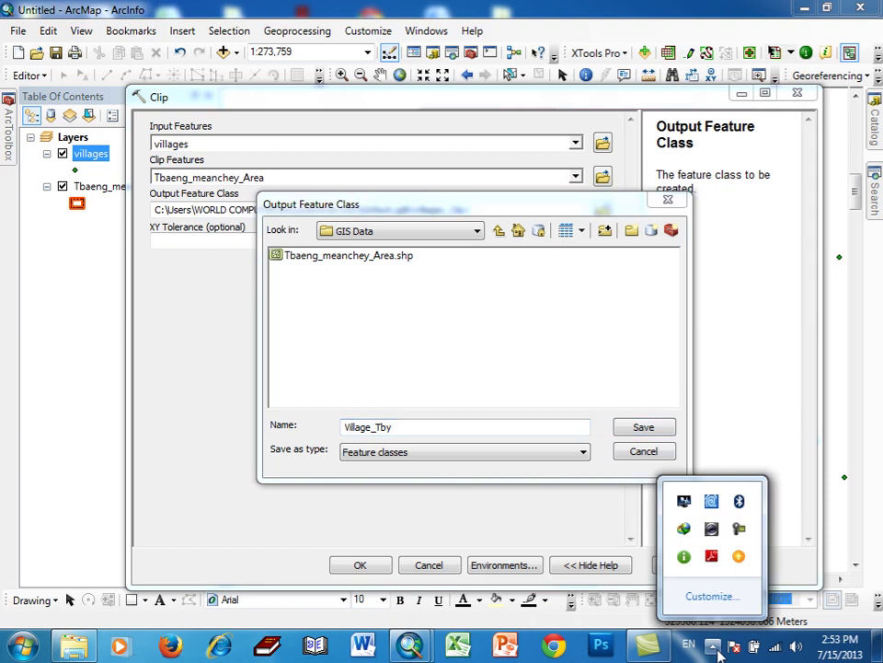
{"action": "left_click", "coordinate": [735, 528]}
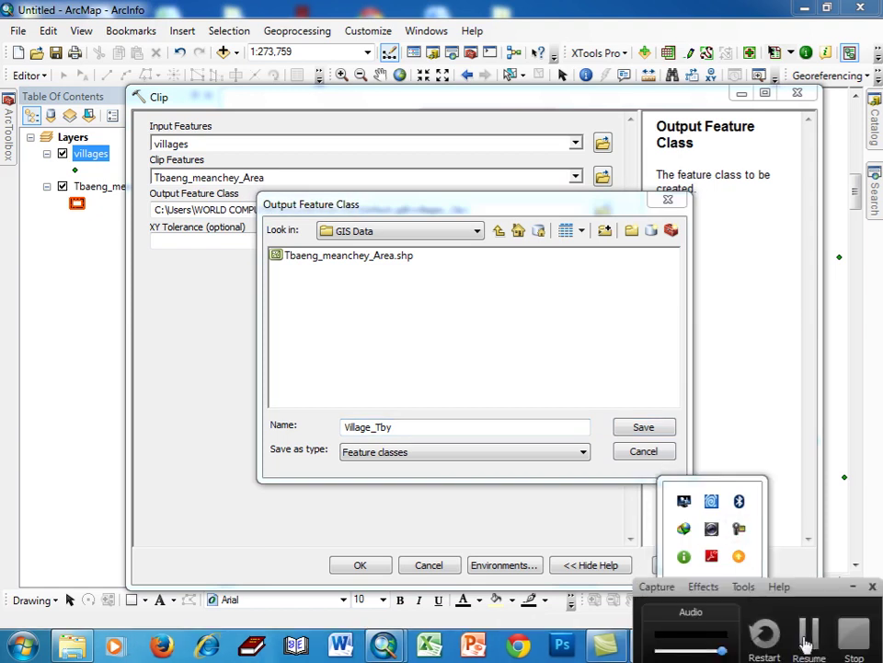
{"action": "left_click", "coordinate": [810, 626]}
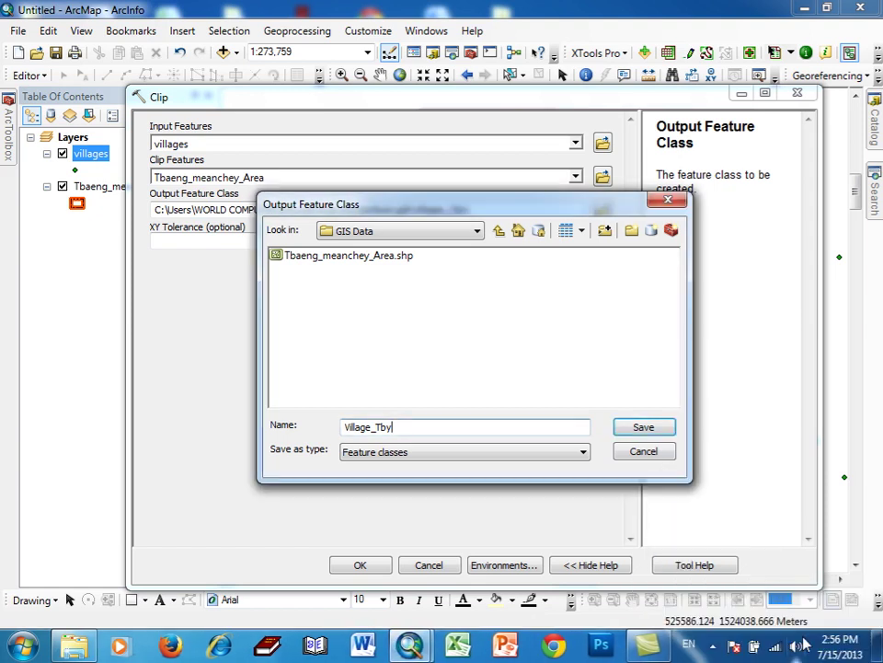
{"action": "left_click", "coordinate": [643, 426]}
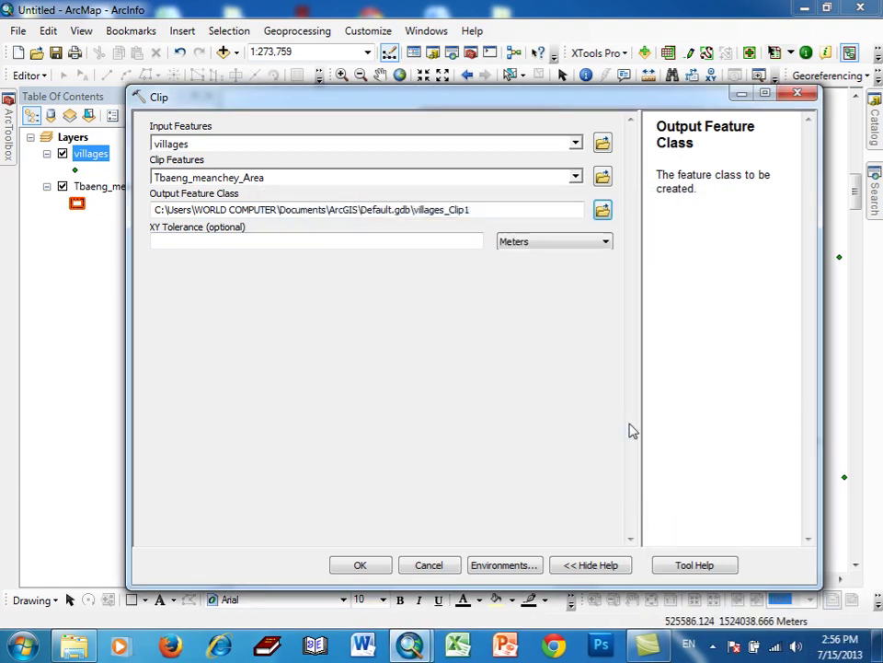
{"action": "left_click", "coordinate": [379, 568]}
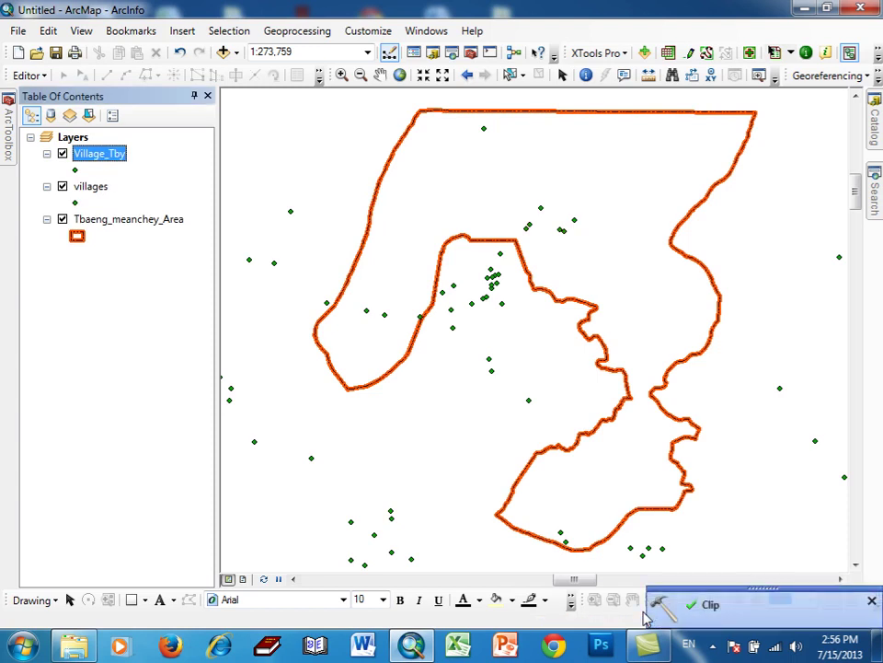
- Remove the unclipped villages layer and dismiss the Clip completion notice
{"action": "right_click", "coordinate": [89, 187]}
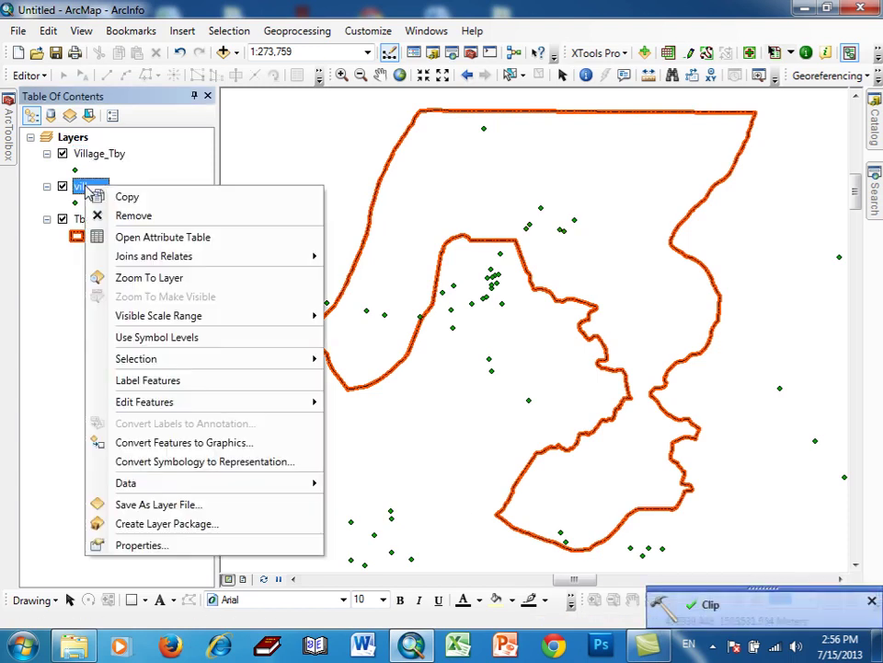
{"action": "left_click", "coordinate": [124, 216]}
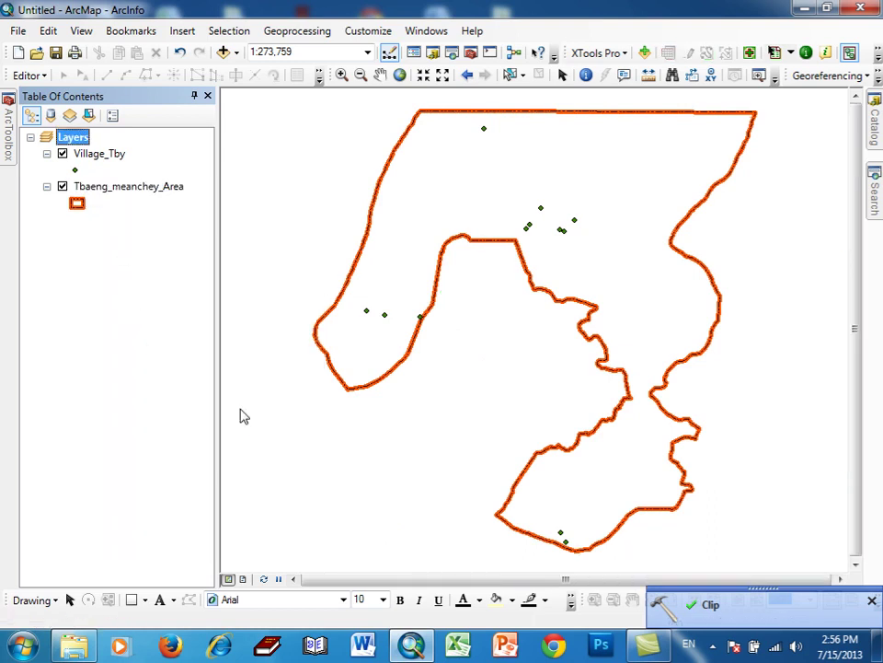
{"action": "left_click", "coordinate": [871, 602]}
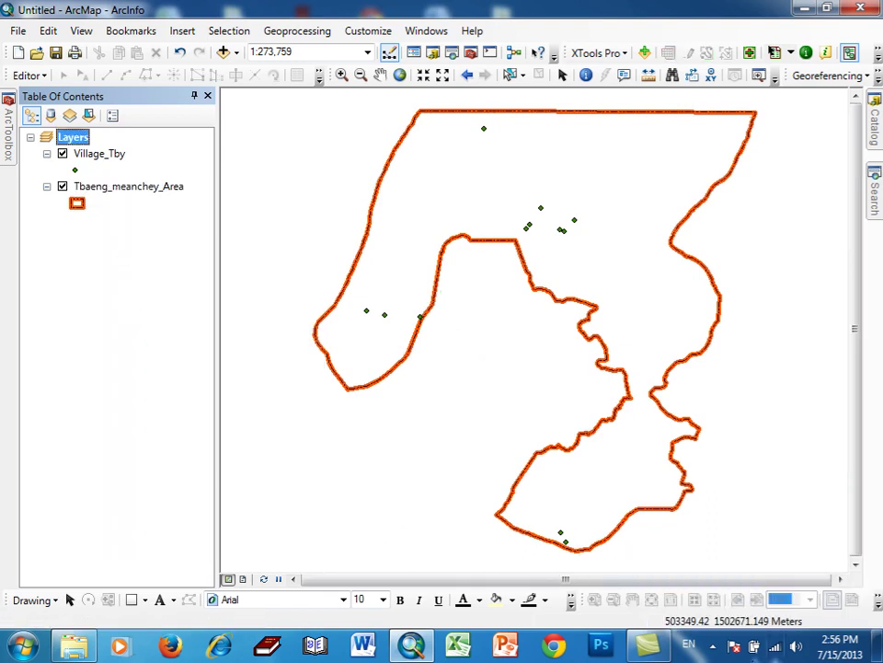
{"action": "left_click", "coordinate": [712, 646]}
{"action": "left_click", "coordinate": [713, 646]}
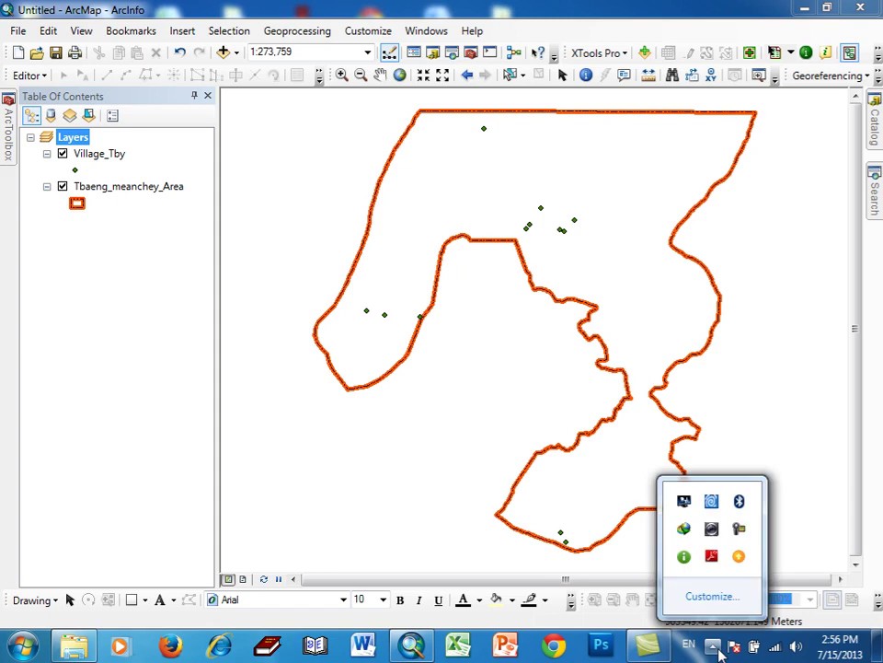
{"action": "left_click", "coordinate": [739, 529]}
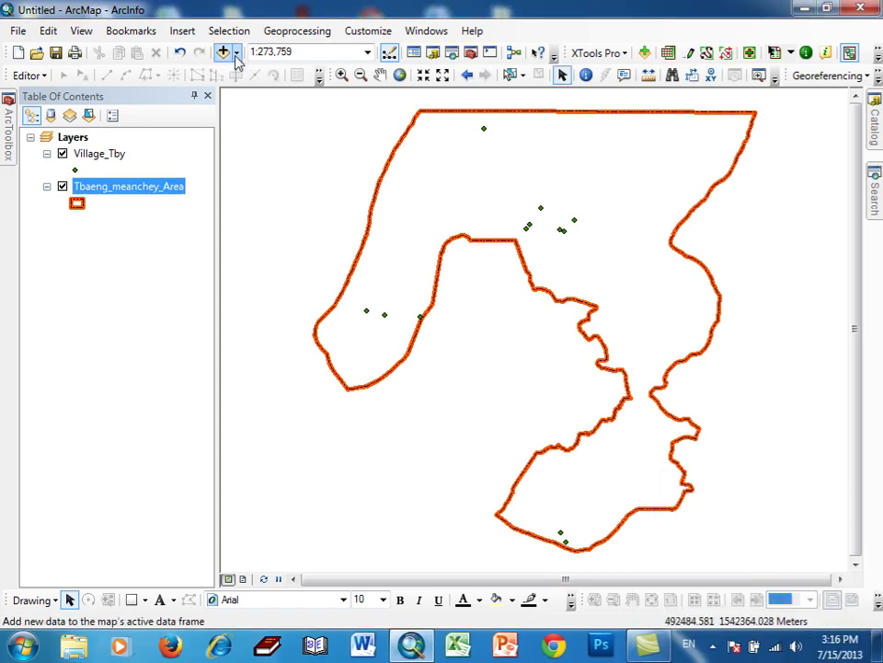
- Add Commune_Boundary.shp and Commune_Centers.shp from the Admin\Commune folder
{"action": "left_click", "coordinate": [235, 55]}
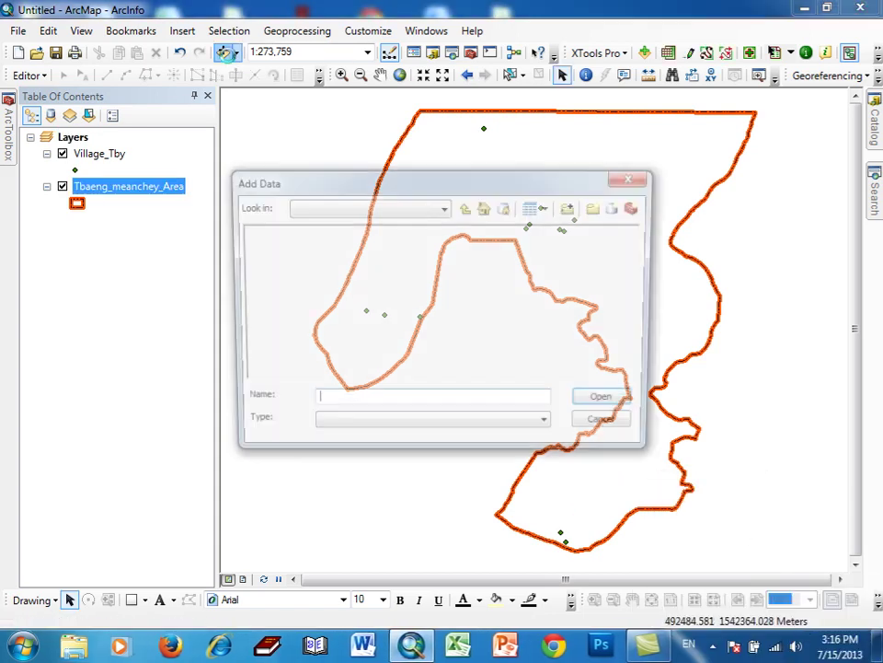
{"action": "left_click", "coordinate": [465, 207]}
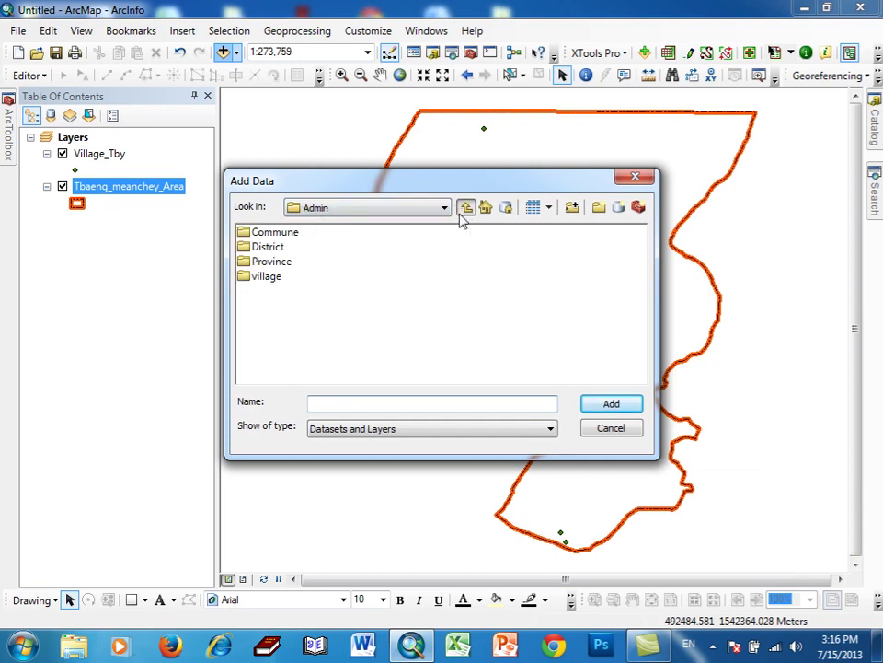
{"action": "left_click", "coordinate": [272, 233]}
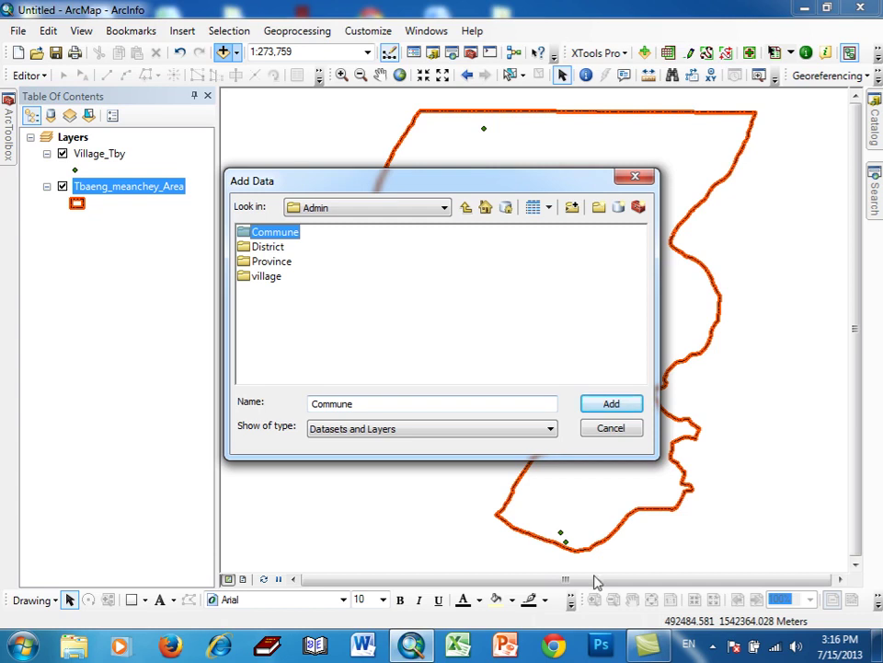
{"action": "left_click", "coordinate": [713, 645]}
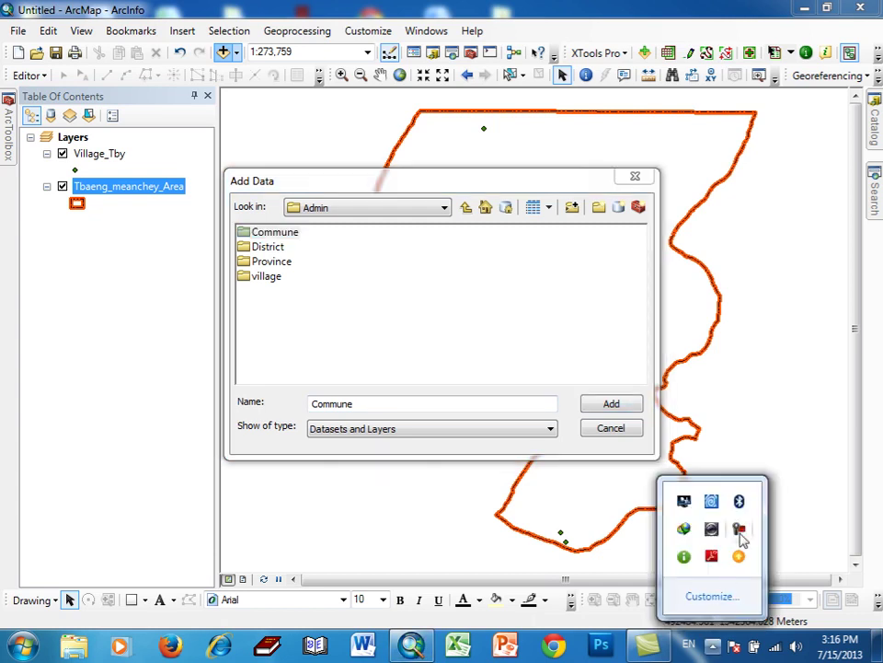
{"action": "left_click", "coordinate": [739, 528]}
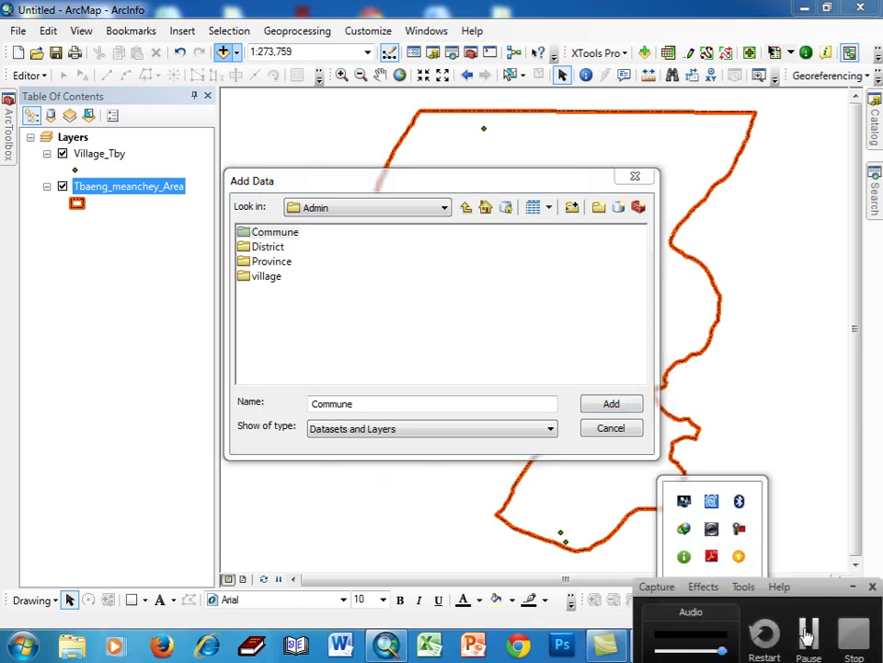
{"action": "left_click", "coordinate": [388, 237]}
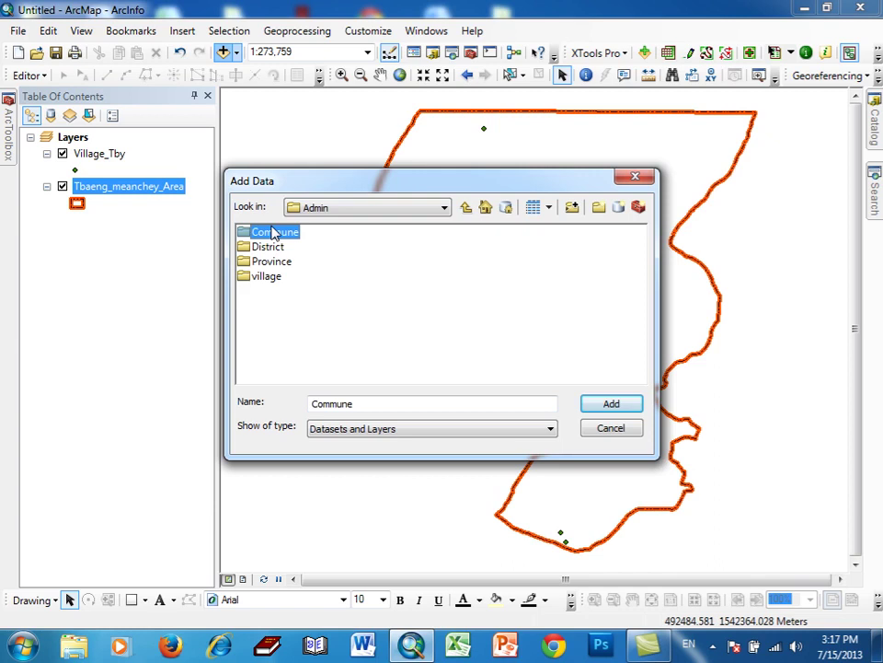
{"action": "double_click", "coordinate": [274, 233]}
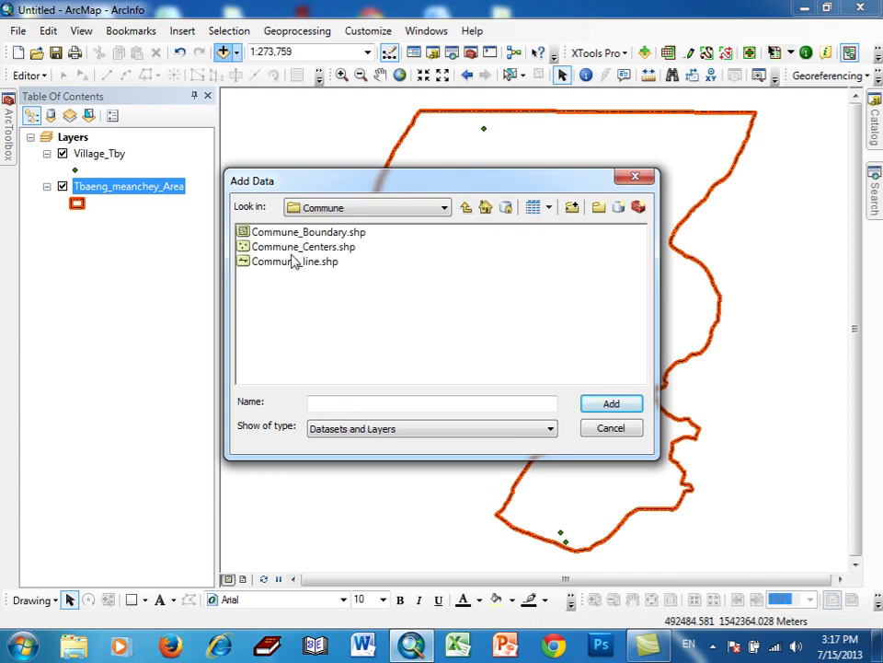
{"action": "left_click", "coordinate": [295, 237]}
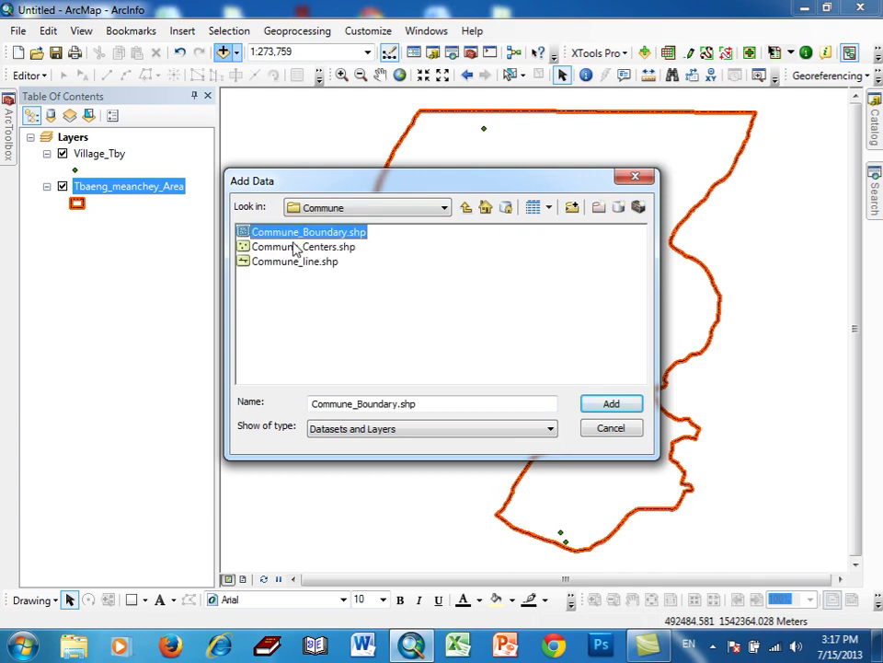
{"action": "left_click", "coordinate": [296, 247], "text": "ctrl"}
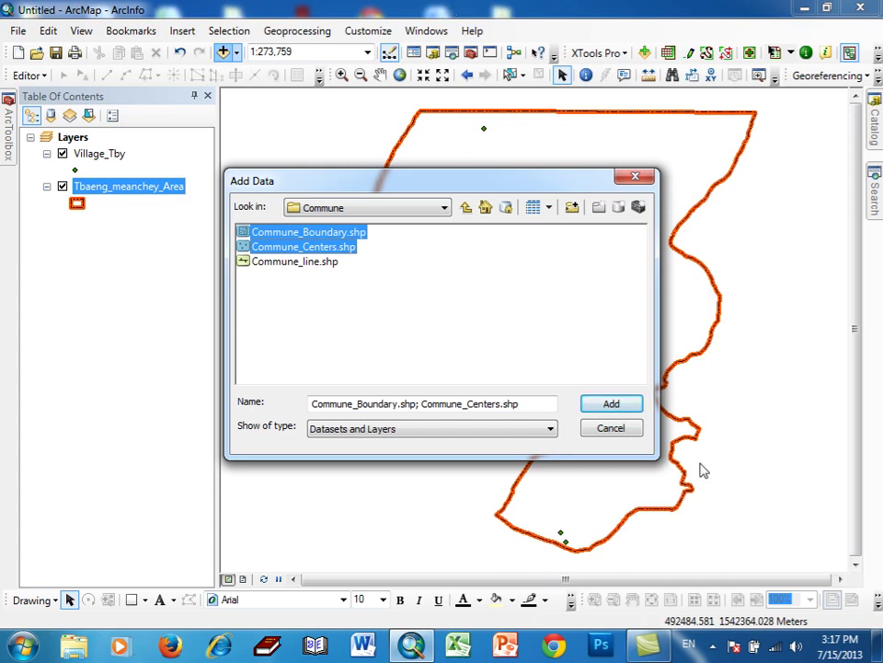
{"action": "left_click", "coordinate": [715, 650]}
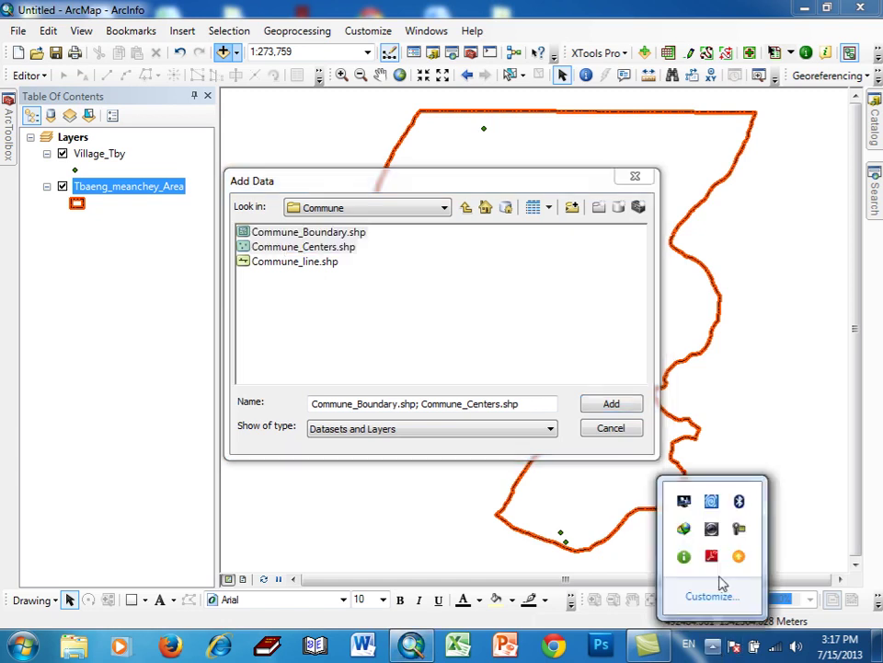
{"action": "left_click", "coordinate": [740, 531]}
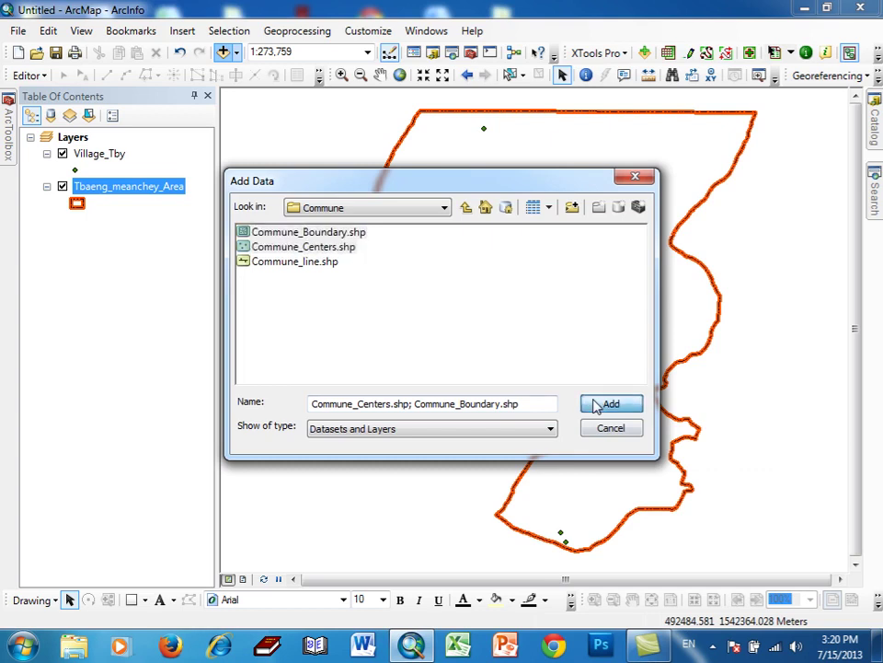
{"action": "left_click", "coordinate": [600, 407]}
- Reorder the layer list and toggle the district area and Village_Tby layers to check the display
{"action": "left_click_drag", "start_coordinate": [117, 225], "coordinate": [111, 243]}
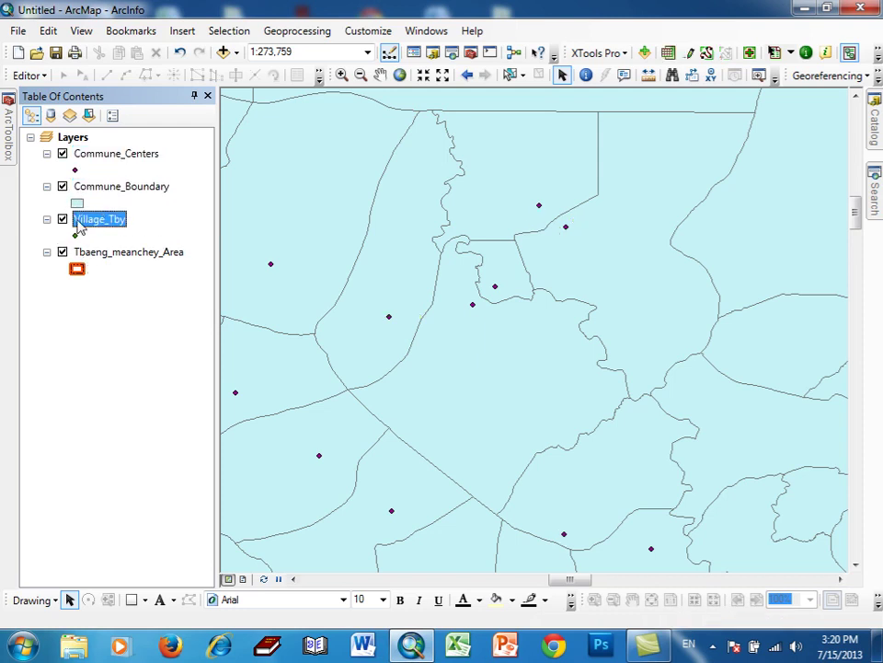
{"action": "left_click", "coordinate": [66, 260], "text": "ctrl"}
{"action": "left_click", "coordinate": [64, 254]}
{"action": "left_click", "coordinate": [63, 254]}
{"action": "left_click", "coordinate": [63, 220]}
{"action": "left_click", "coordinate": [63, 220]}
{"action": "left_click", "coordinate": [713, 645]}
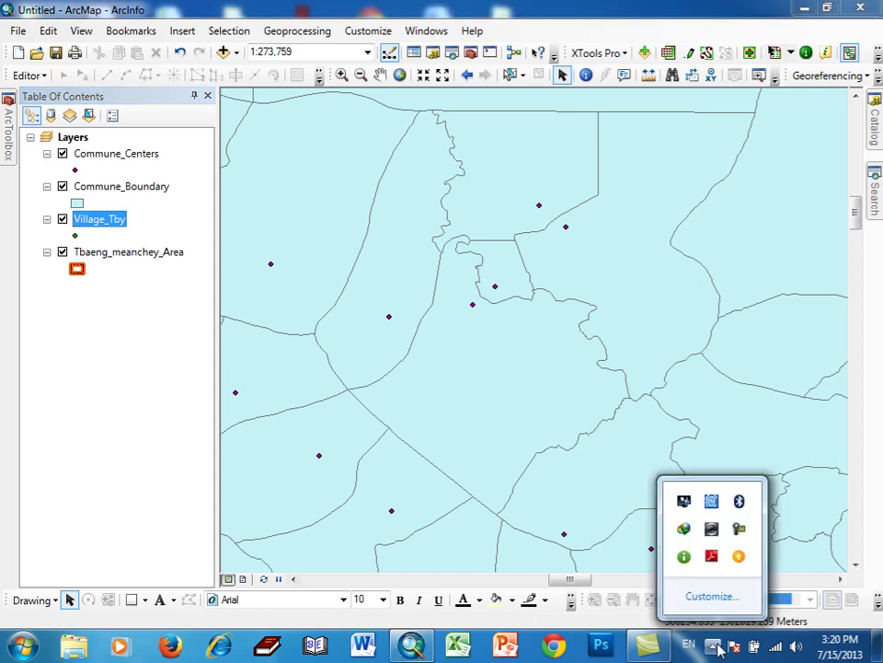
{"action": "left_click", "coordinate": [736, 529]}
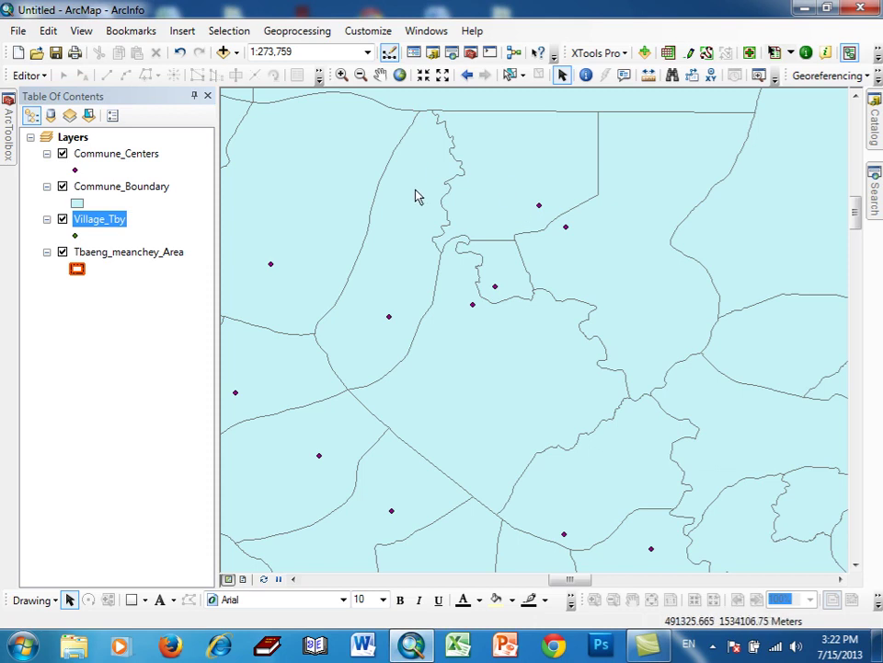
- Open the Clip tool and choose Commune_Centers as Input Features
{"action": "left_click", "coordinate": [291, 31]}
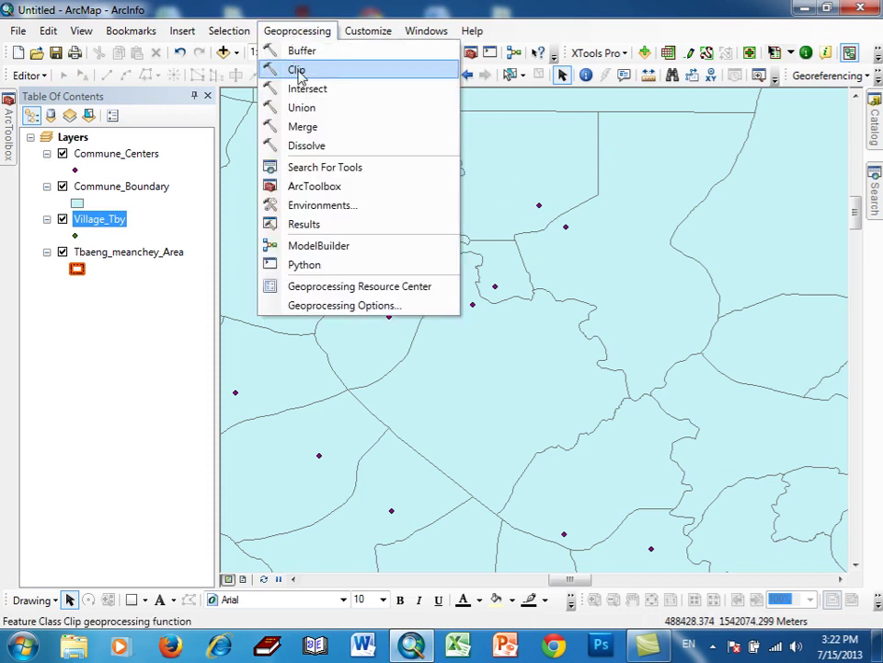
{"action": "left_click", "coordinate": [296, 70]}
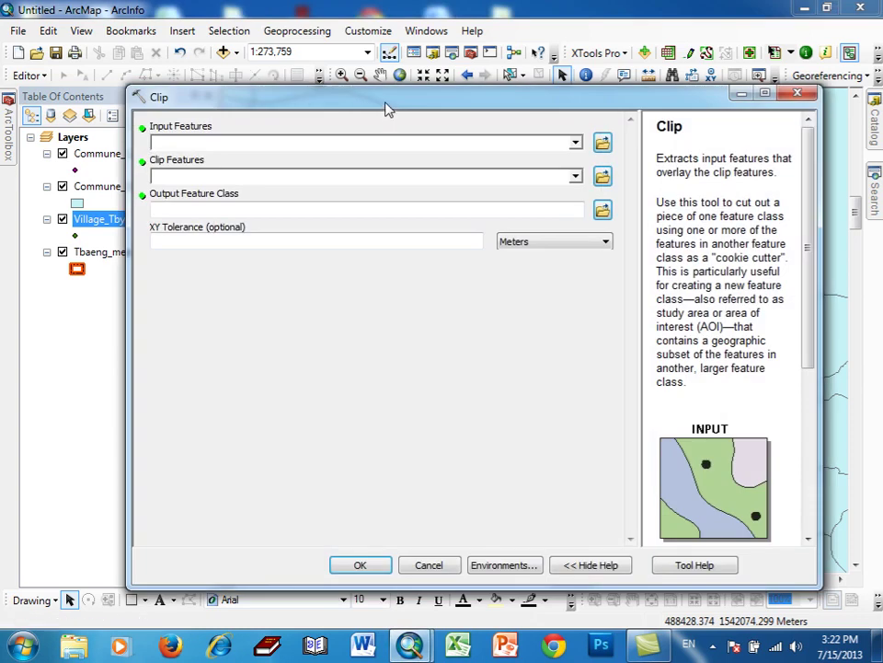
{"action": "left_click_drag", "start_coordinate": [387, 109], "coordinate": [449, 86]}
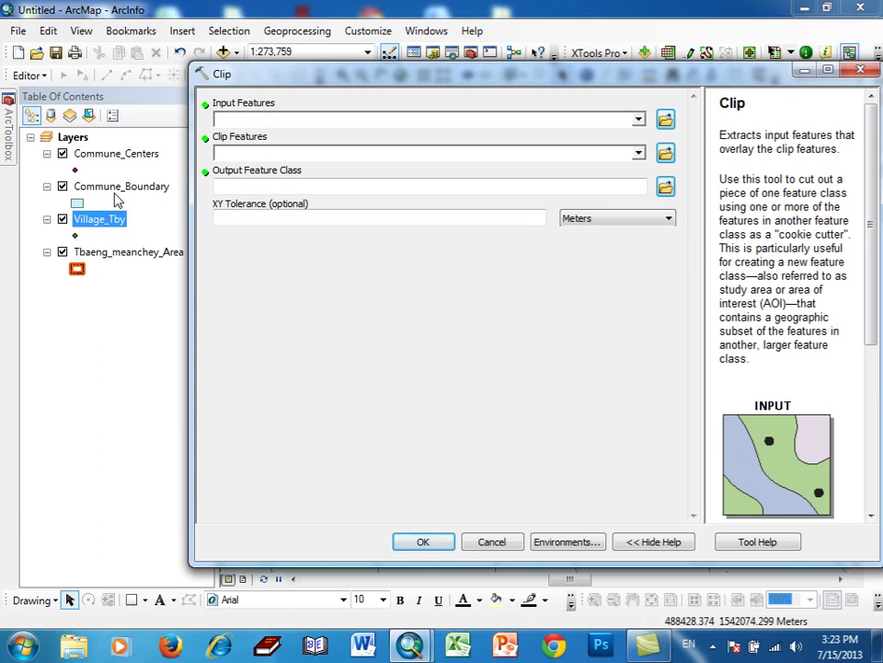
{"action": "left_click", "coordinate": [637, 120]}
{"action": "left_click", "coordinate": [332, 137]}
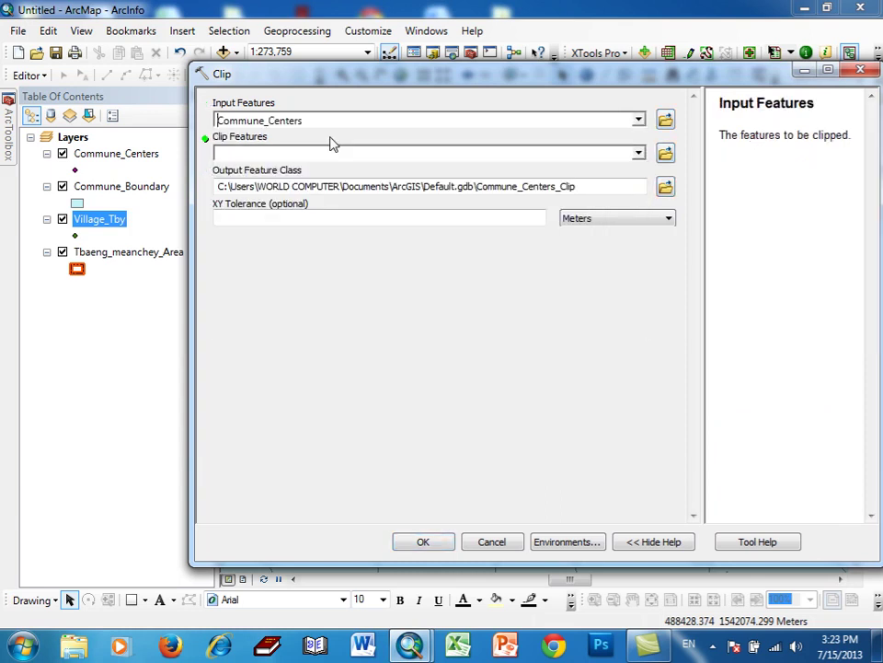
{"action": "left_click", "coordinate": [717, 648]}
{"action": "left_click", "coordinate": [741, 528]}
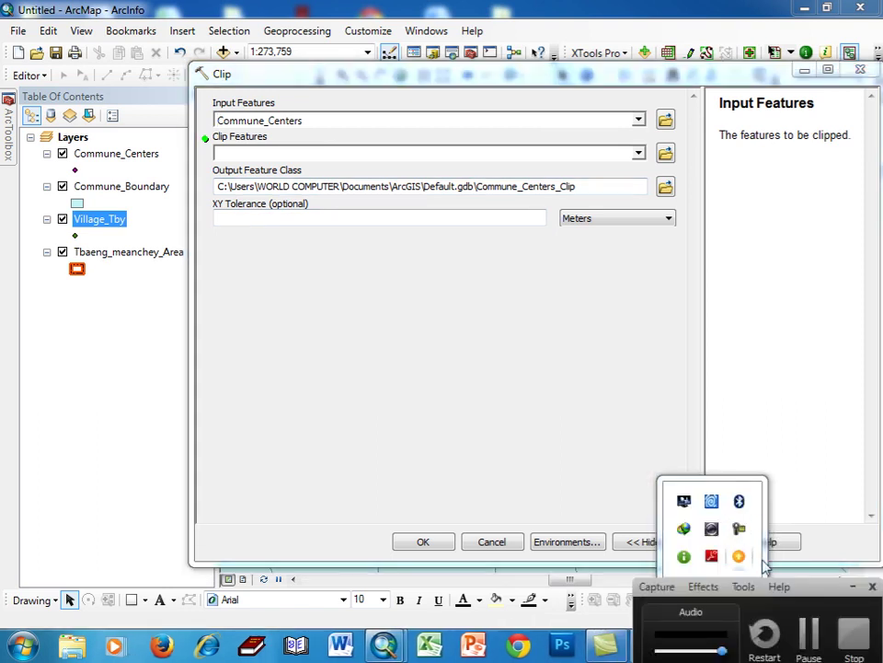
{"action": "left_click", "coordinate": [808, 633]}
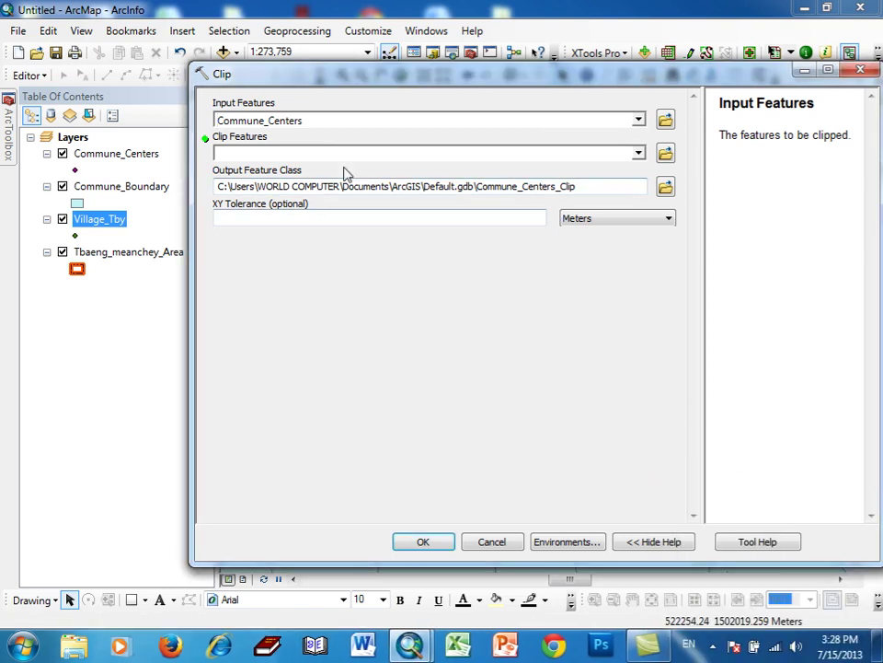
- Clip to Tbaeng_meanchey_Area, saving the output as TBY_Commune_P, and run it
{"action": "left_click", "coordinate": [638, 154]}
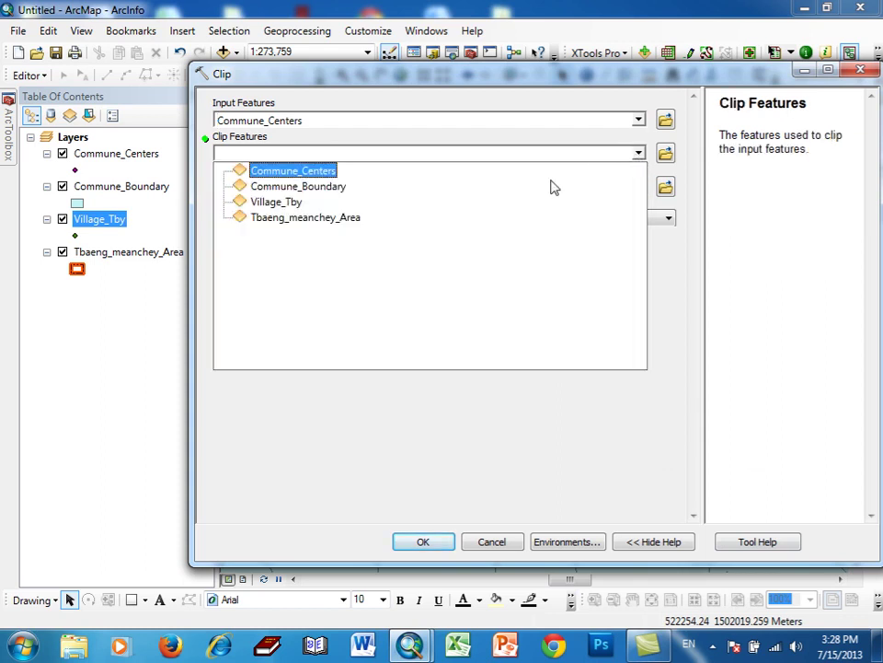
{"action": "left_click", "coordinate": [332, 217]}
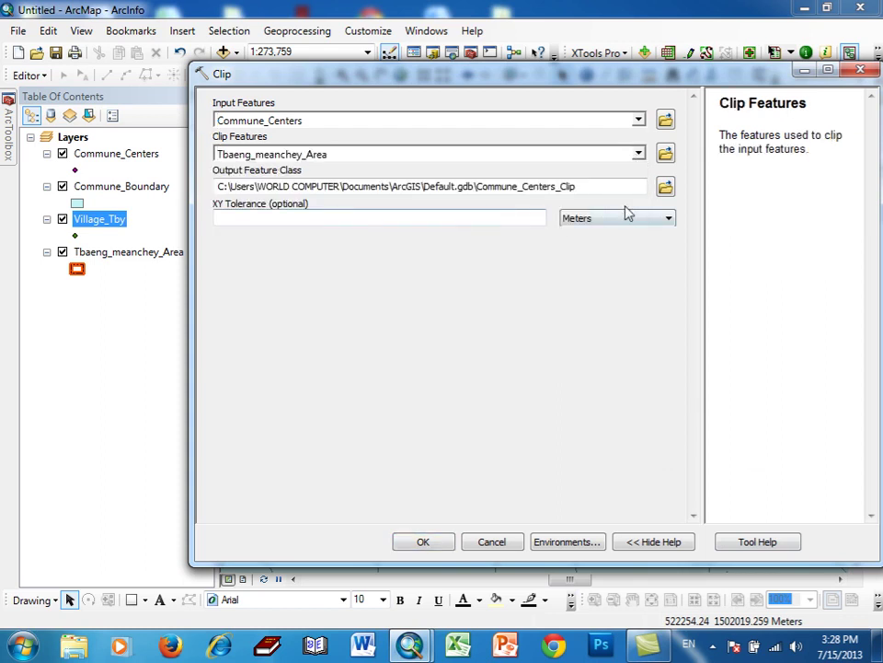
{"action": "left_click", "coordinate": [666, 188]}
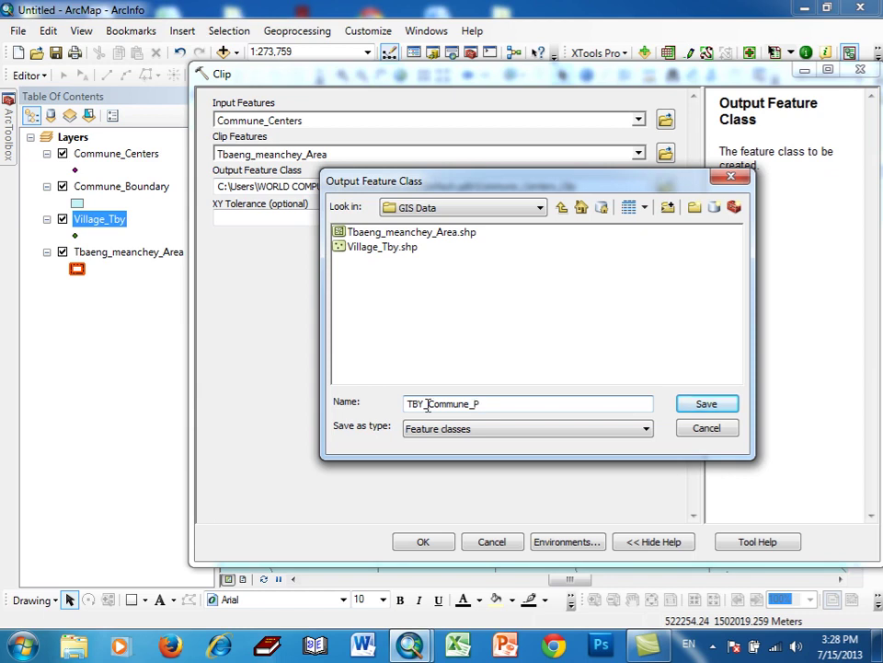
{"action": "left_click", "coordinate": [681, 405]}
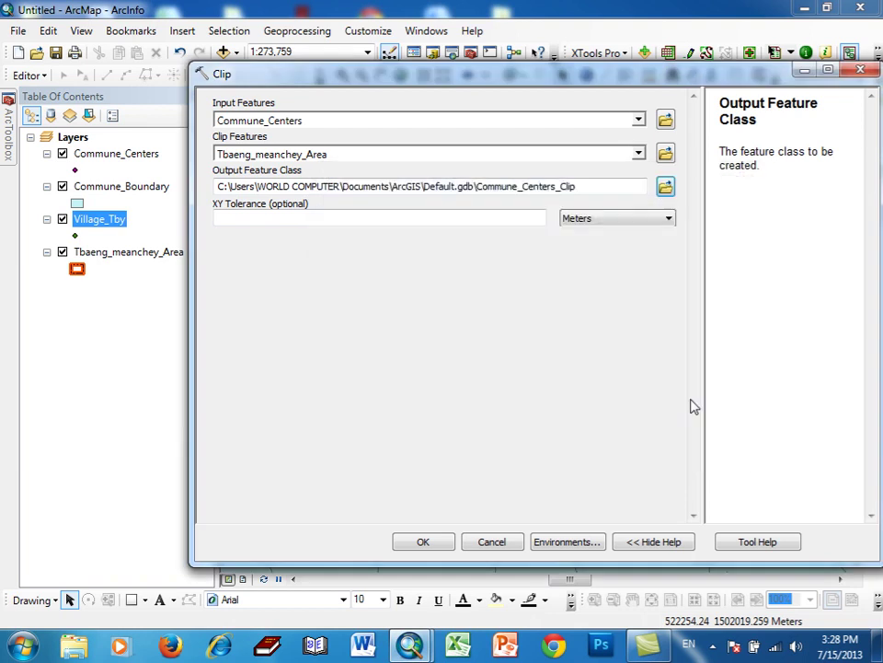
{"action": "left_click", "coordinate": [424, 541]}
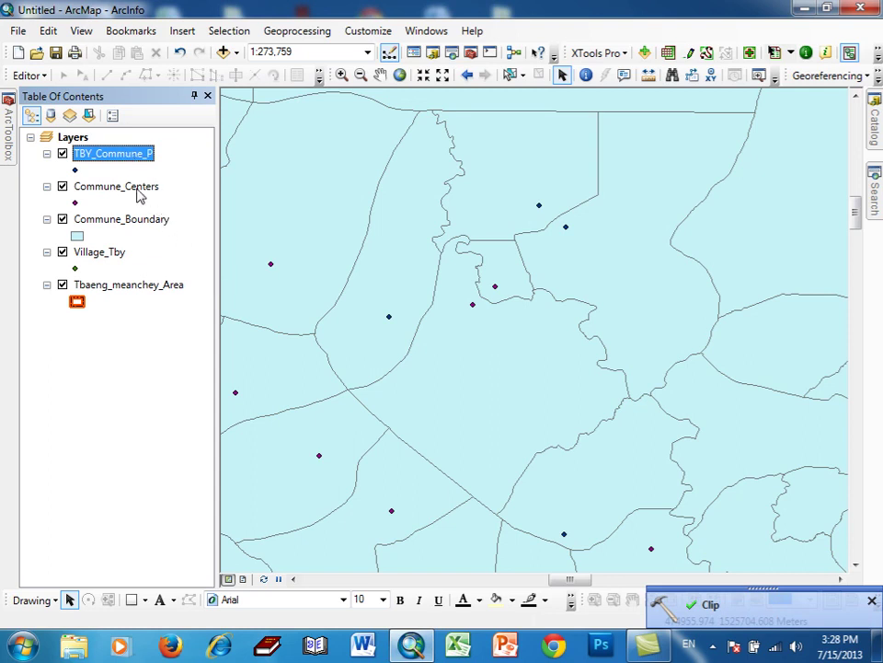
- Remove Commune_Centers and set up a Clip of Commune_Boundary by Tbaeng_meanchey_Area
{"action": "right_click", "coordinate": [137, 193]}
{"action": "left_click", "coordinate": [151, 218]}
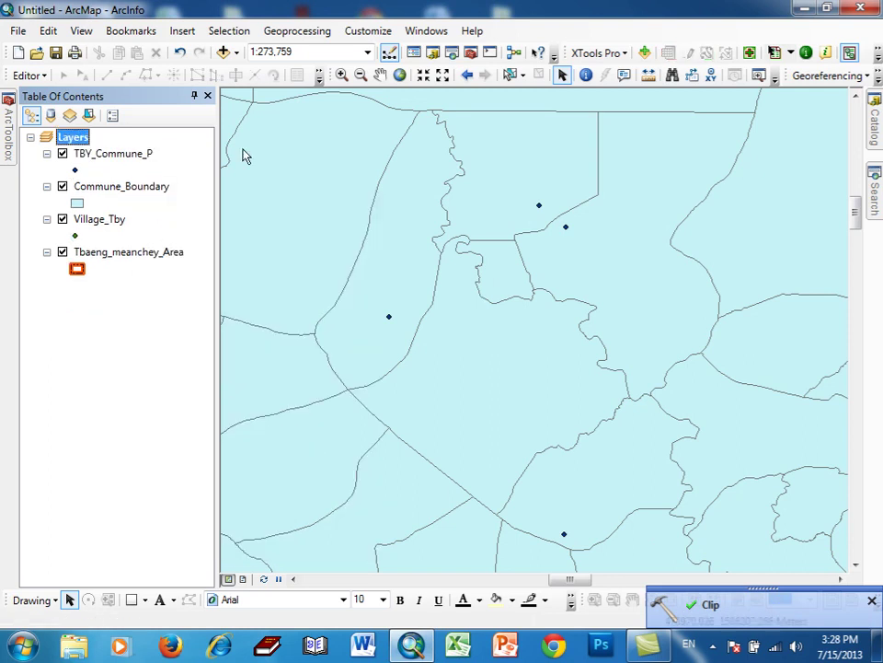
{"action": "left_click", "coordinate": [296, 30]}
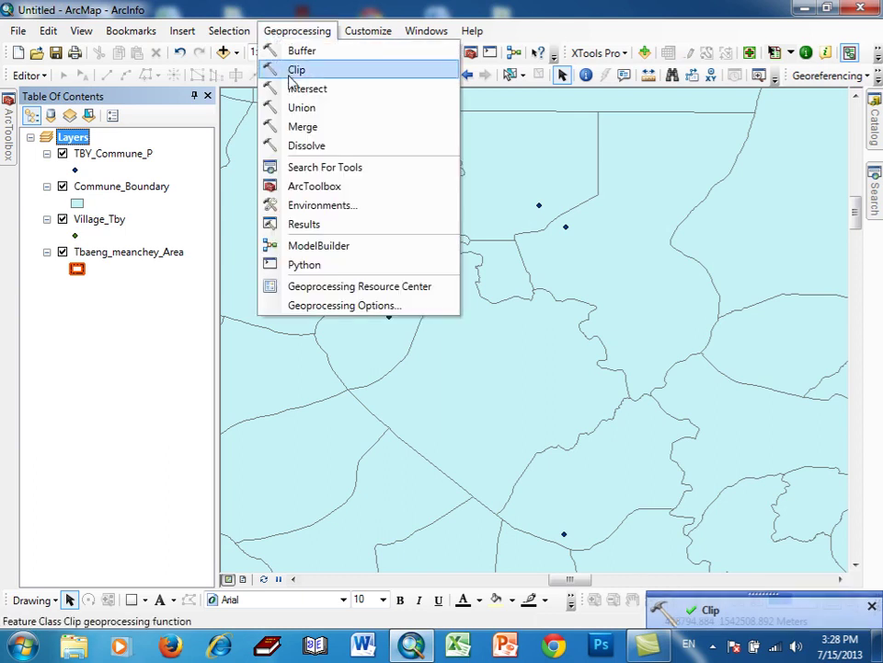
{"action": "left_click", "coordinate": [293, 73]}
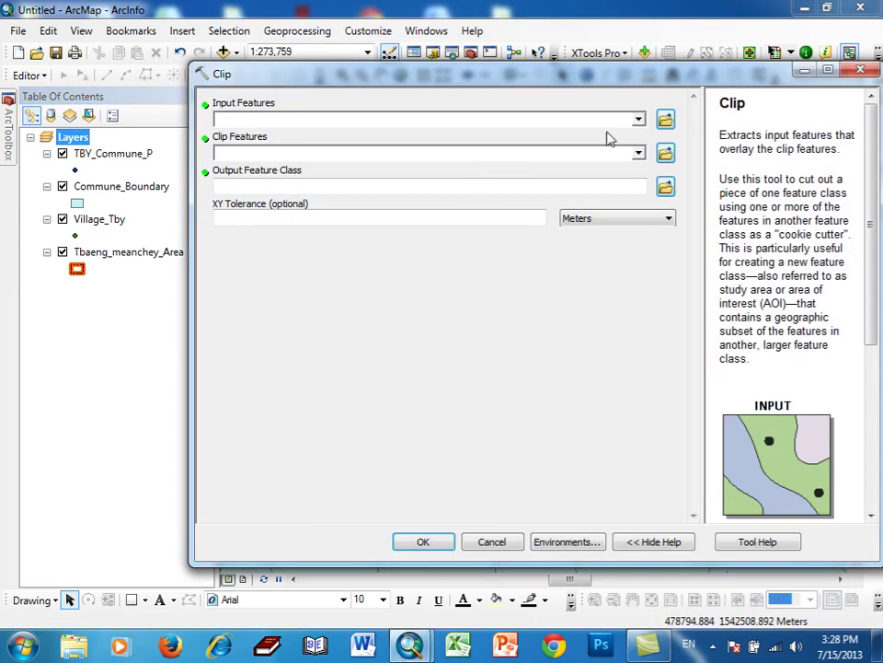
{"action": "left_click", "coordinate": [639, 120]}
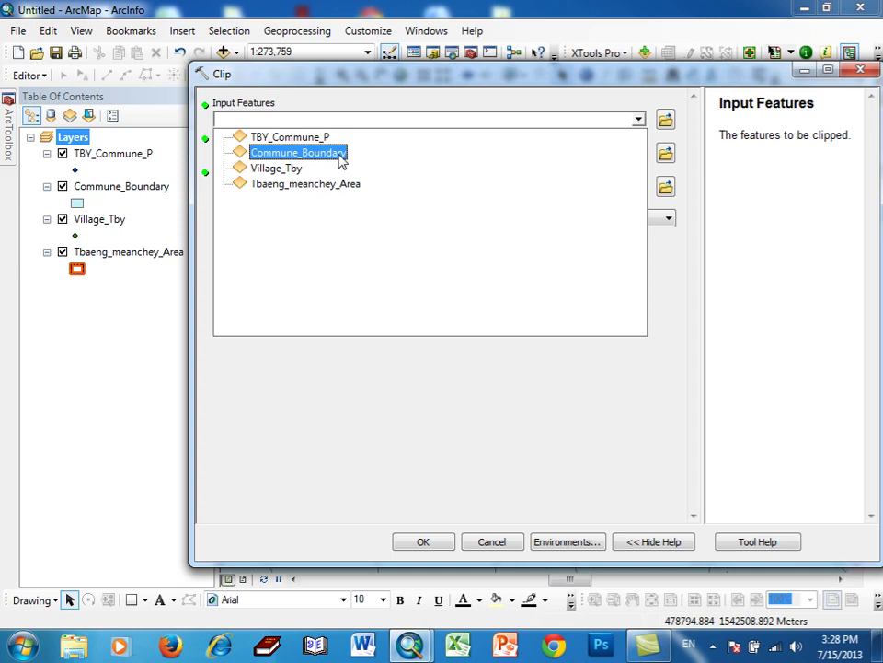
{"action": "left_click", "coordinate": [338, 153]}
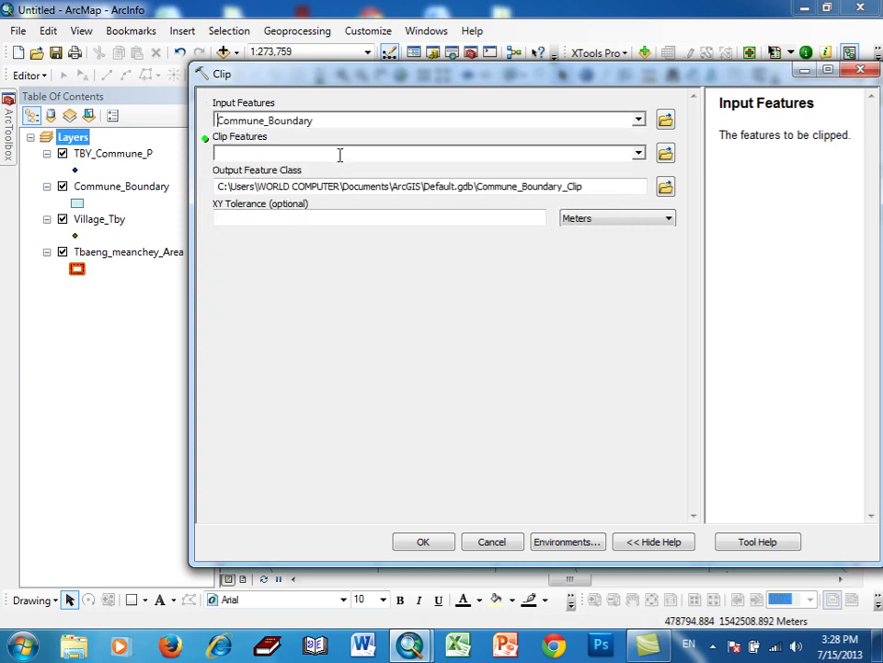
{"action": "left_click", "coordinate": [638, 154]}
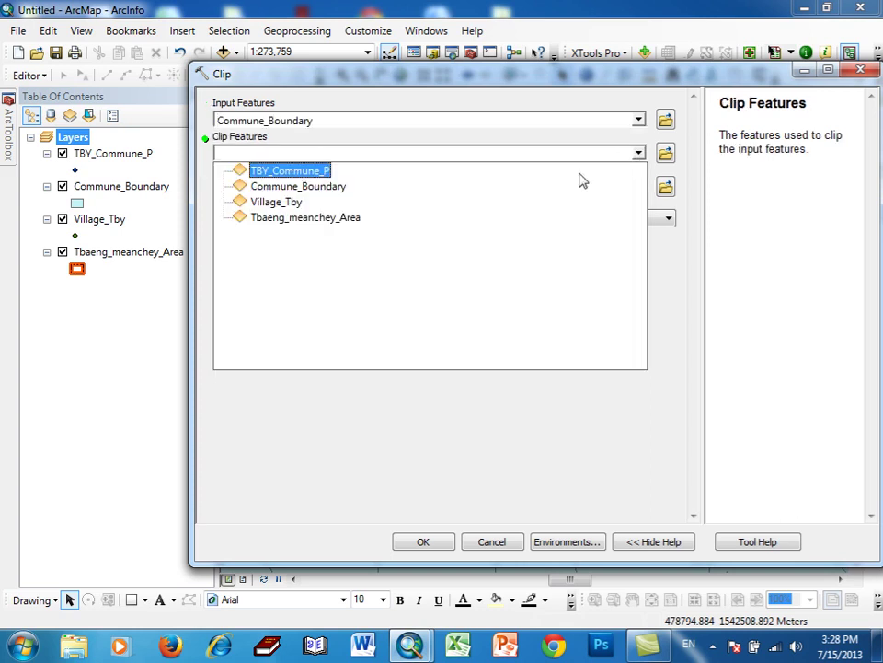
{"action": "left_click", "coordinate": [339, 217]}
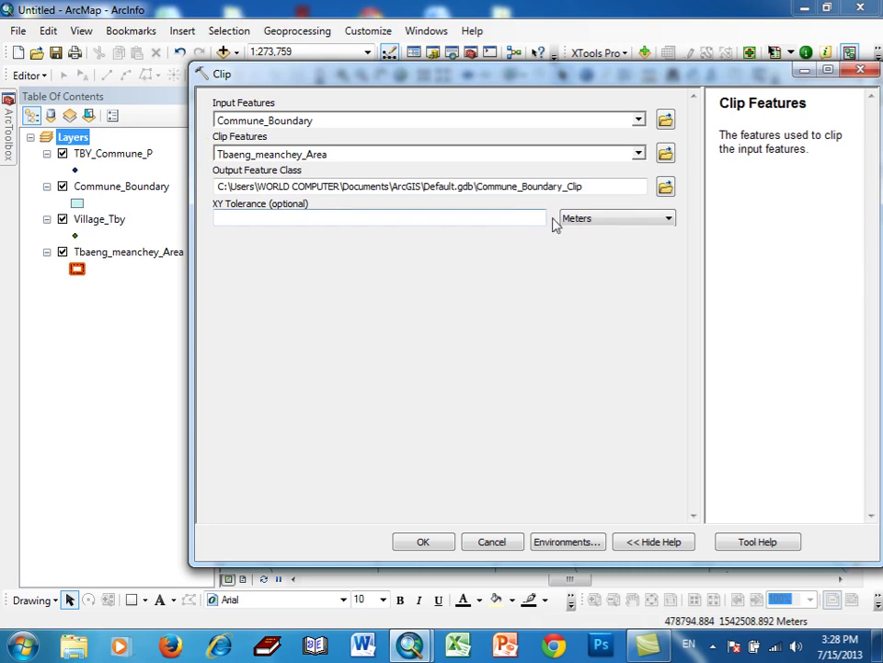
- Save the clip output as TBY_Commune_Area.shp in GIS Data and run it
{"action": "left_click", "coordinate": [664, 188]}
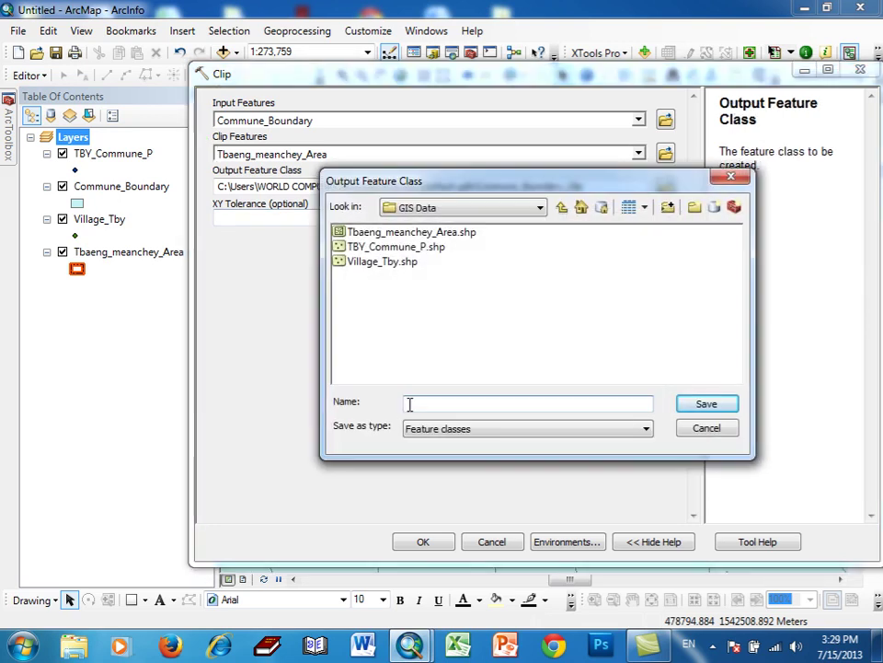
{"action": "left_click", "coordinate": [386, 247]}
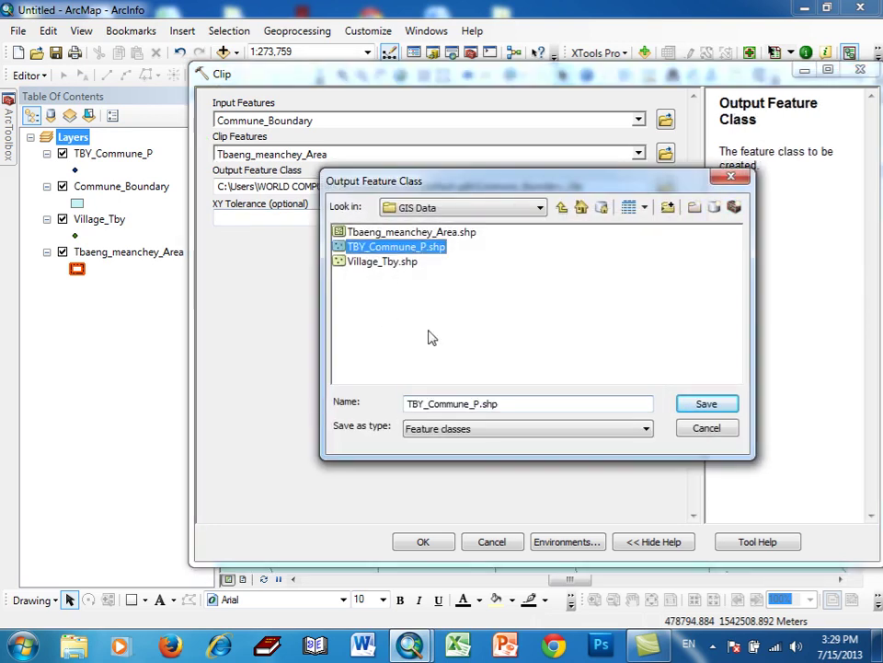
{"action": "left_click", "coordinate": [475, 404]}
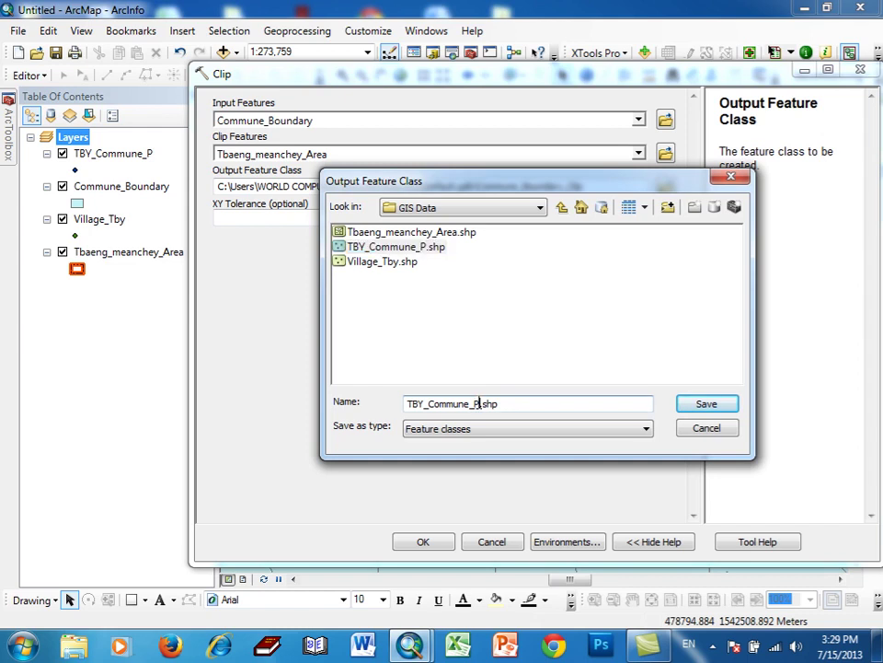
{"action": "type", "text": "Area"}
{"action": "left_click", "coordinate": [701, 407]}
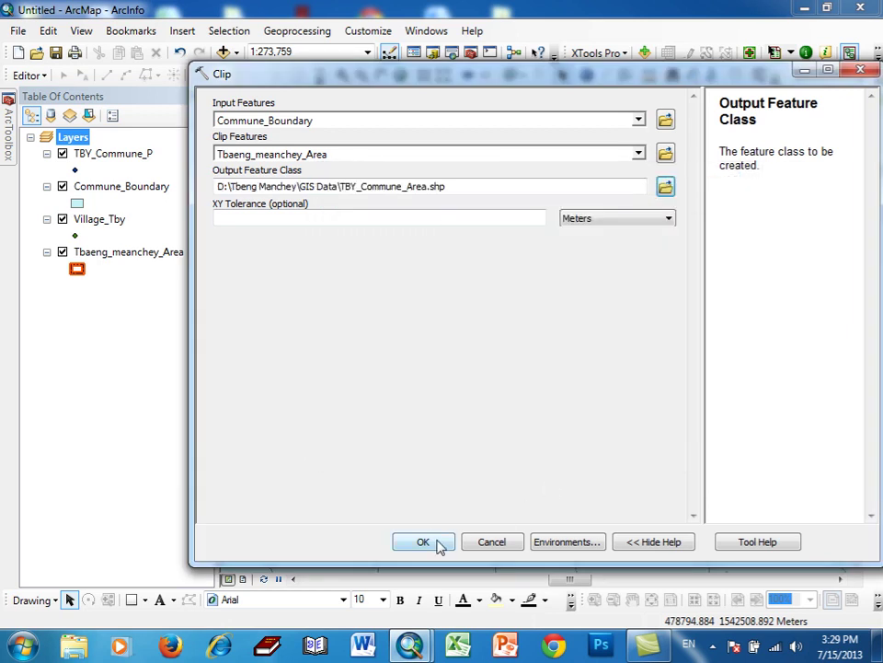
{"action": "left_click", "coordinate": [438, 545]}
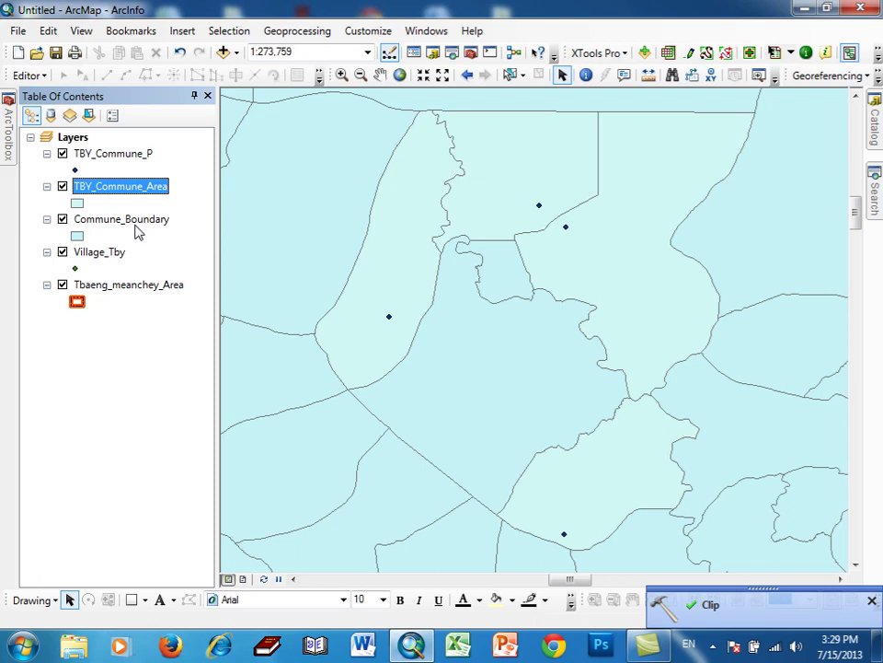
{"action": "right_click", "coordinate": [136, 231]}
- Remove the unclipped Commune_Boundary layer and make the TBY_Commune_Area fill hollow
{"action": "left_click", "coordinate": [156, 250]}
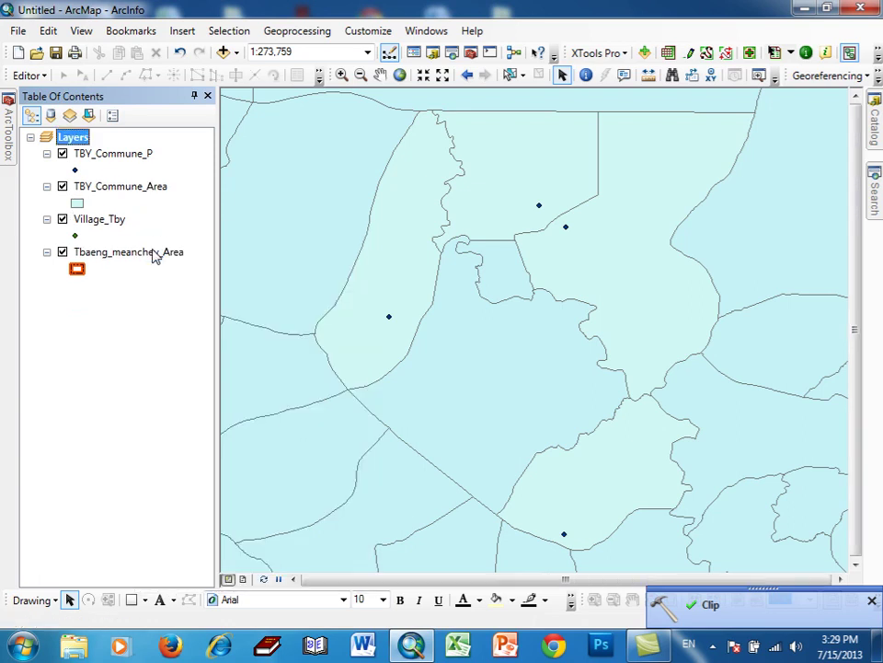
{"action": "left_click", "coordinate": [871, 602]}
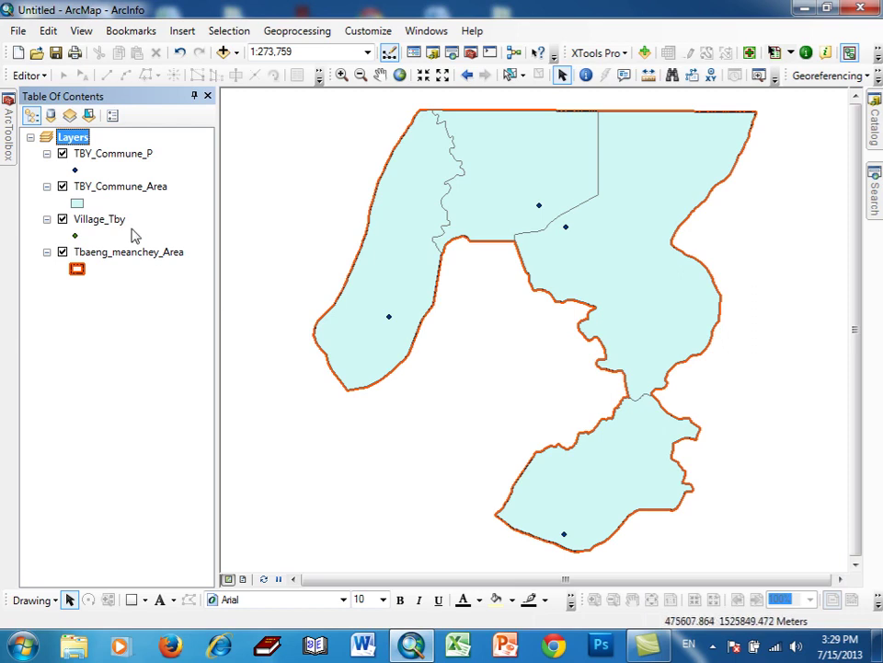
{"action": "left_click", "coordinate": [77, 206]}
{"action": "left_click", "coordinate": [229, 322]}
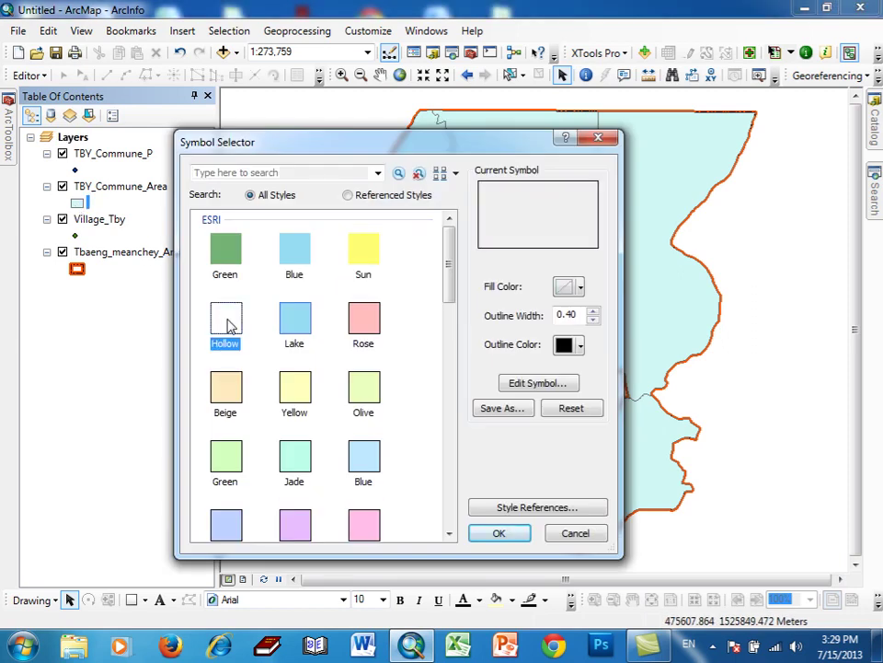
- Give the commune outline width 2 in magenta and move TBY_Commune_Area below the district layer
{"action": "left_click", "coordinate": [593, 312]}
{"action": "left_click", "coordinate": [594, 312]}
{"action": "left_click", "coordinate": [578, 345]}
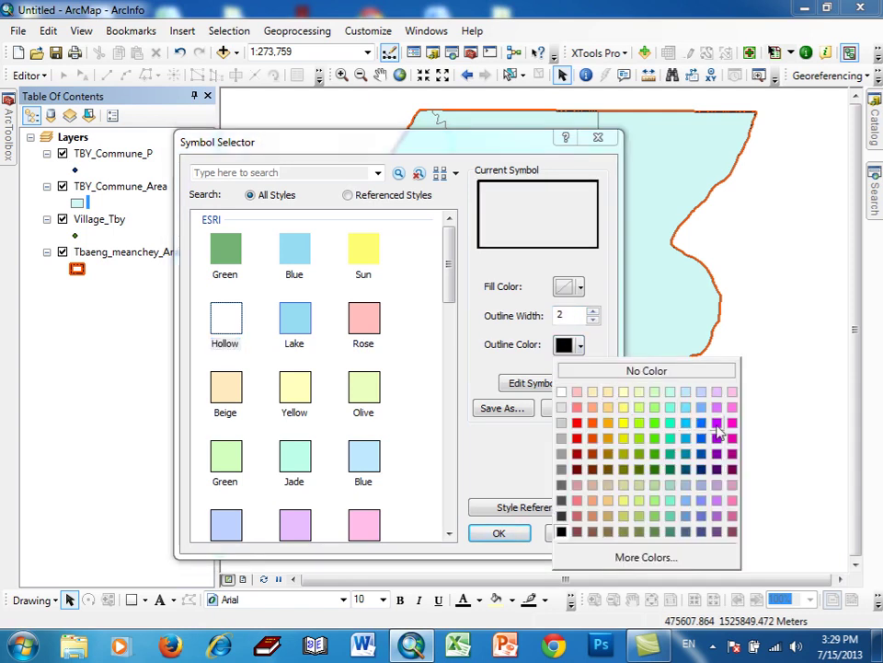
{"action": "left_click", "coordinate": [717, 423]}
{"action": "left_click", "coordinate": [517, 536]}
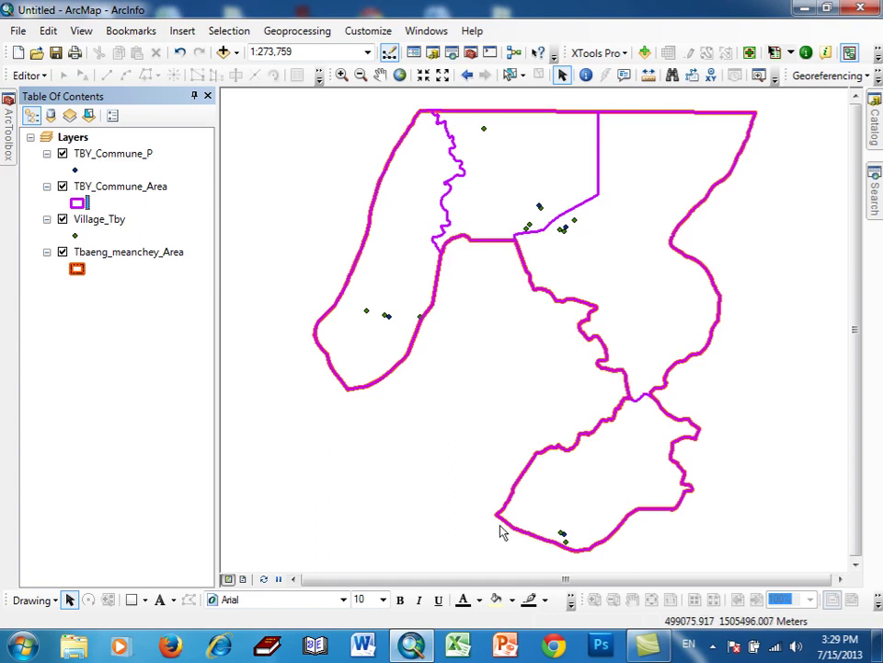
{"action": "left_click_drag", "start_coordinate": [117, 197], "coordinate": [108, 309]}
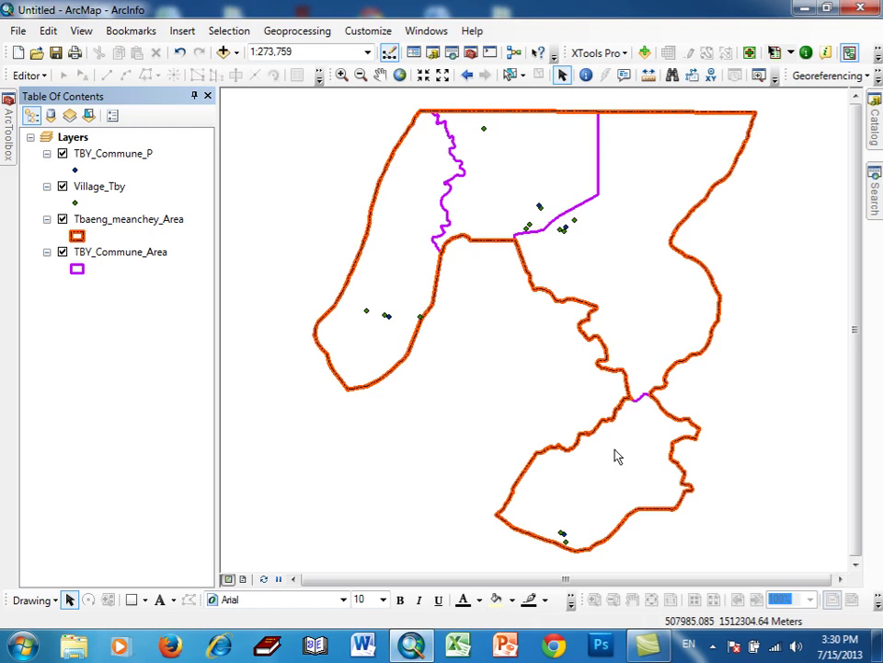
- Set TBY_Commune_Area's outline width to 1 and the Tbaeng_meanchey_Area outline width to 3
{"action": "left_click", "coordinate": [77, 268]}
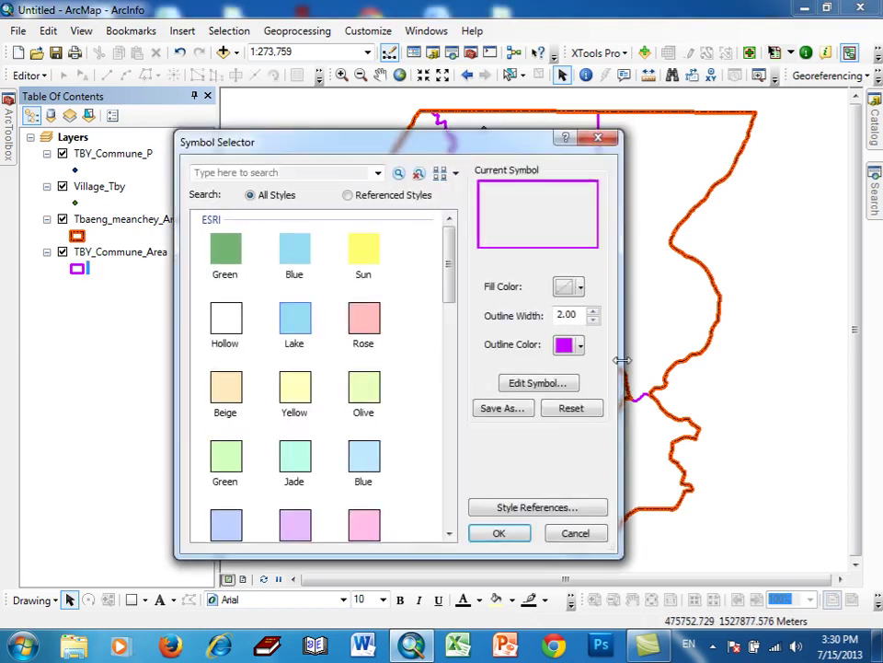
{"action": "left_click", "coordinate": [594, 319]}
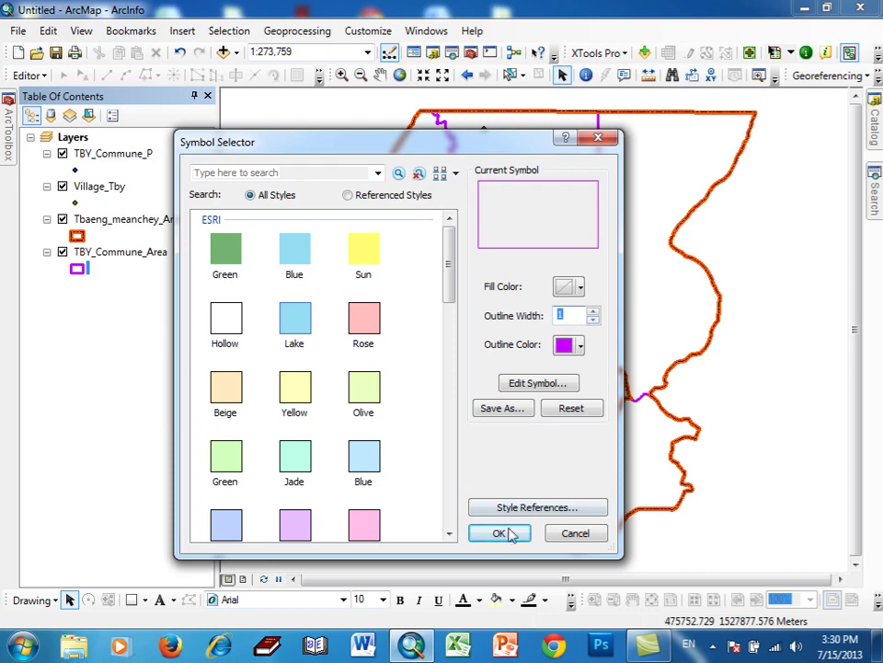
{"action": "left_click", "coordinate": [508, 534]}
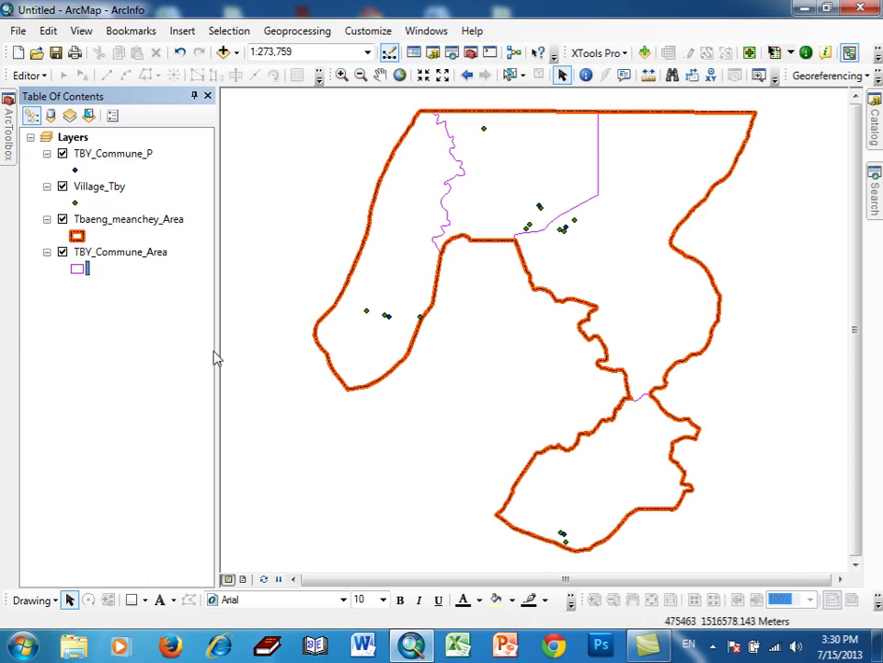
{"action": "left_click", "coordinate": [78, 236]}
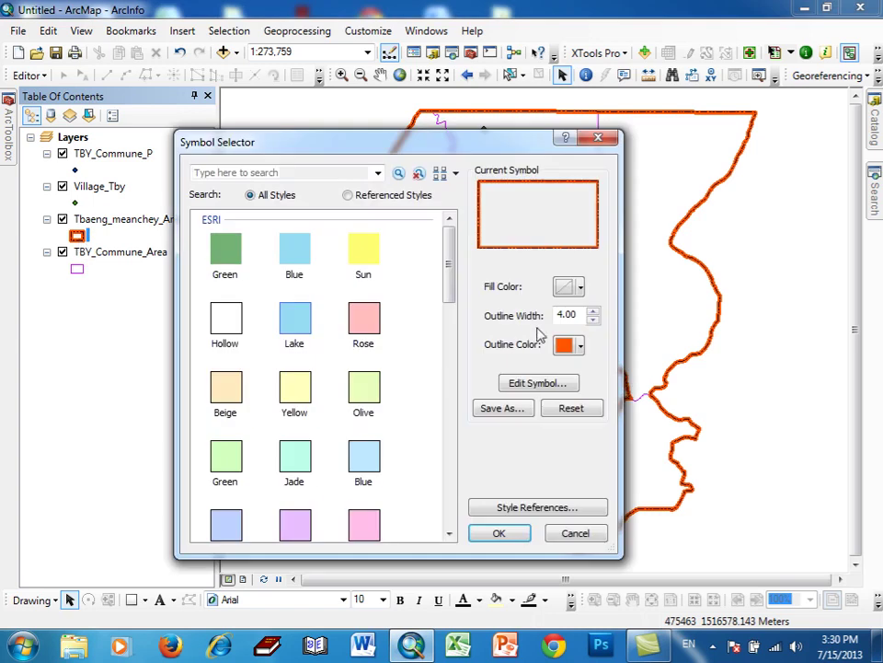
{"action": "left_click", "coordinate": [506, 535]}
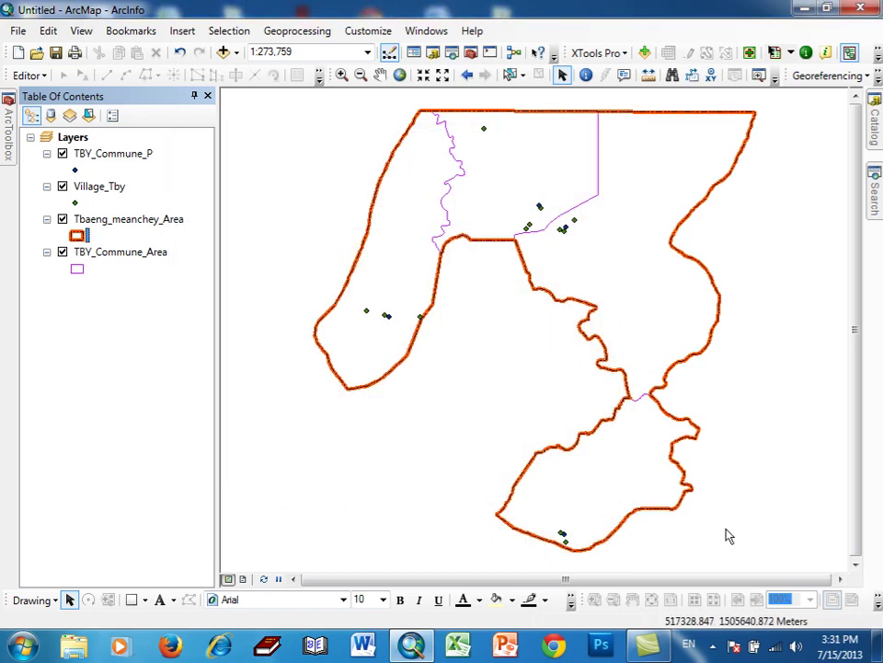
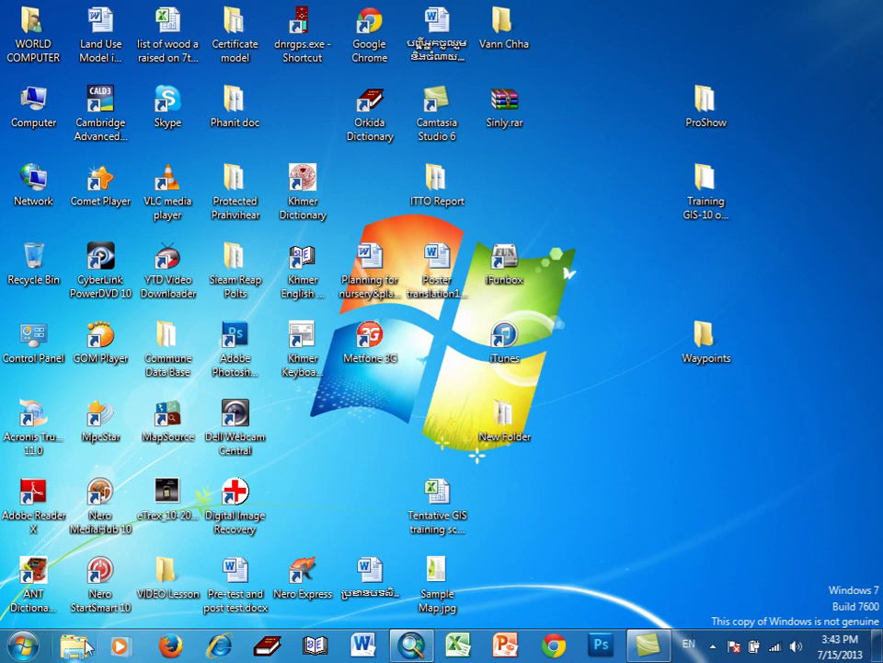
- Launch Firefox, try loading Facebook by editing the address and fixing the 'fecebook' typo, then close it
{"action": "left_click", "coordinate": [165, 645]}
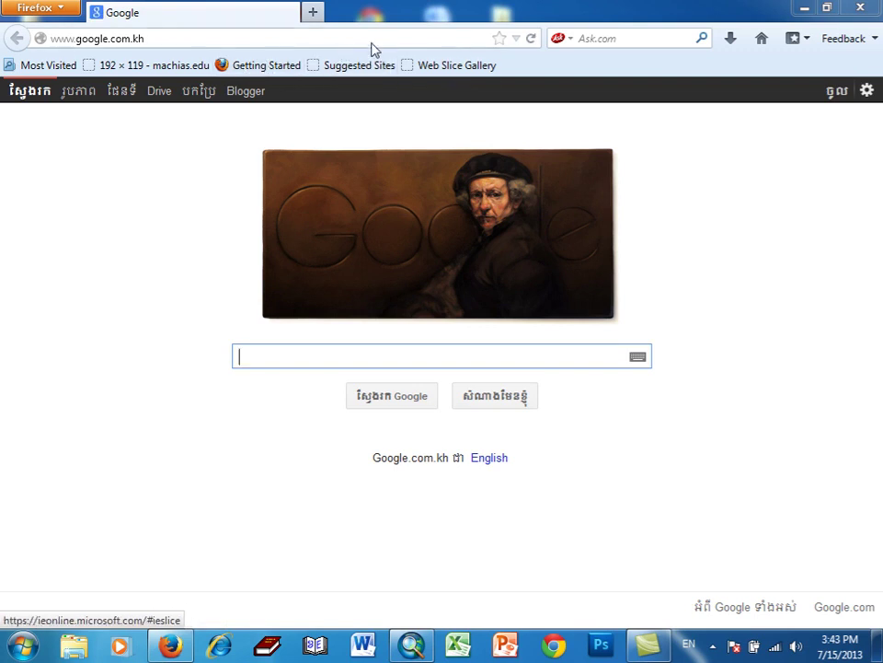
{"action": "left_click", "coordinate": [109, 38]}
{"action": "left_click", "coordinate": [109, 38]}
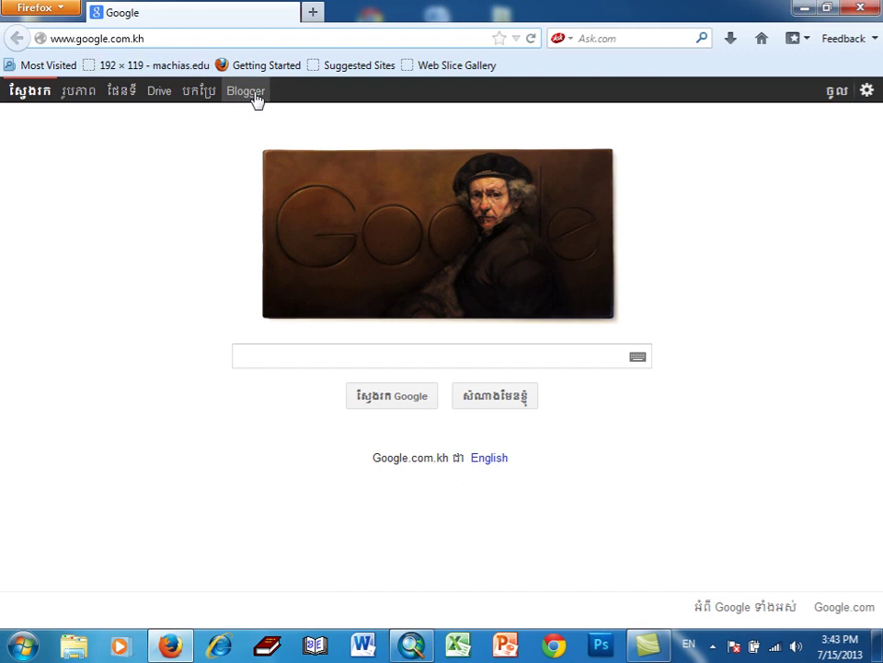
{"action": "key", "text": "BackSpace"}
{"action": "key", "text": "BackSpace"}
{"action": "key", "text": "BackSpace"}
{"action": "key", "text": "BackSpace"}
{"action": "key", "text": "BackSpace"}
{"action": "key", "text": "BackSpace"}
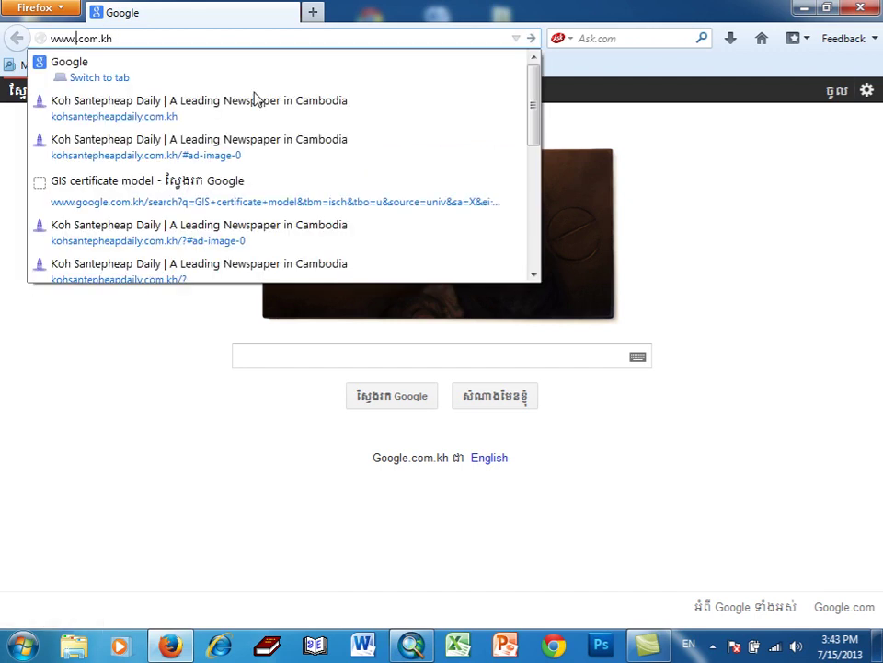
{"action": "type", "text": "fe"}
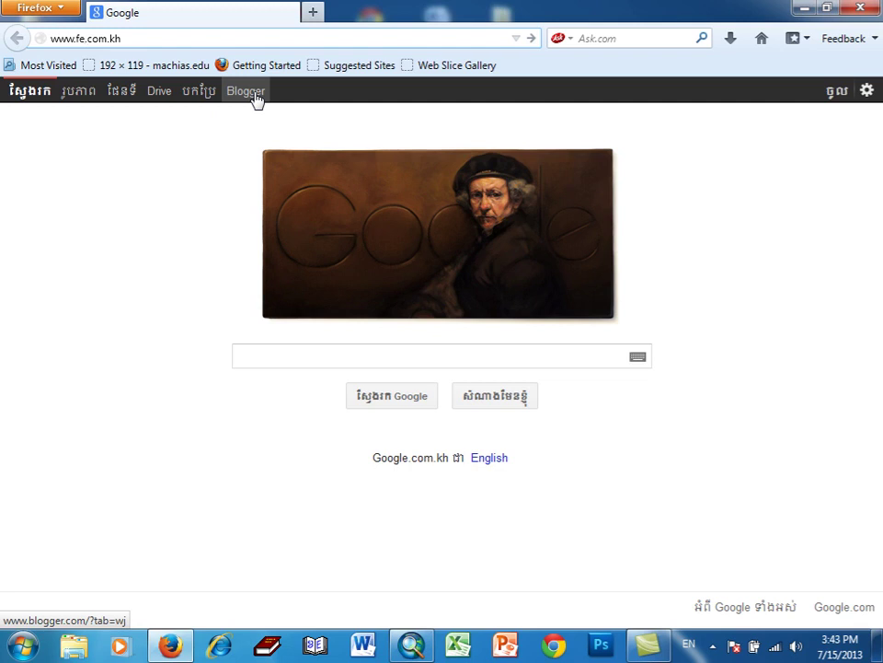
{"action": "type", "text": "cebook"}
{"action": "key", "text": "Return"}
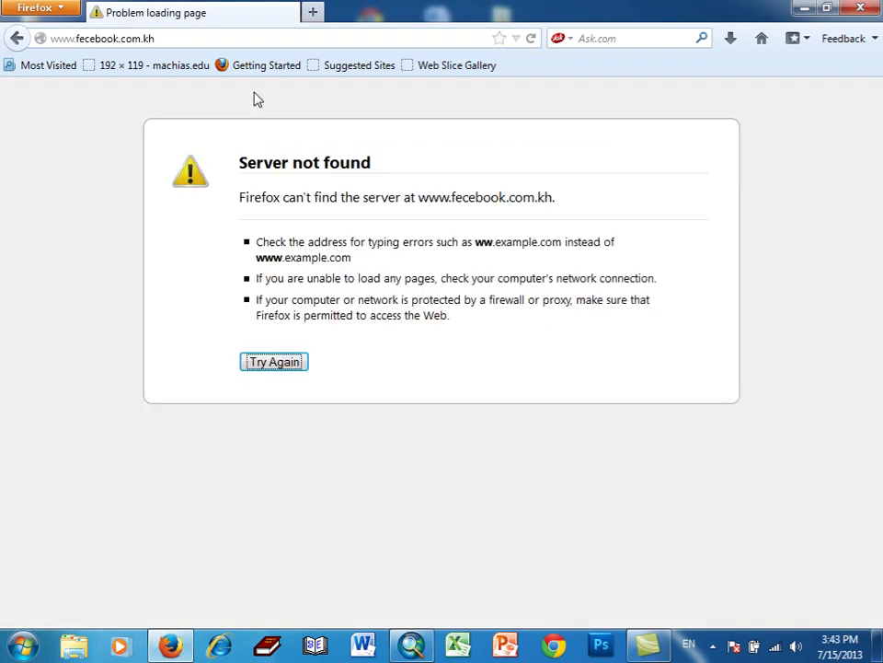
{"action": "left_click", "coordinate": [117, 37]}
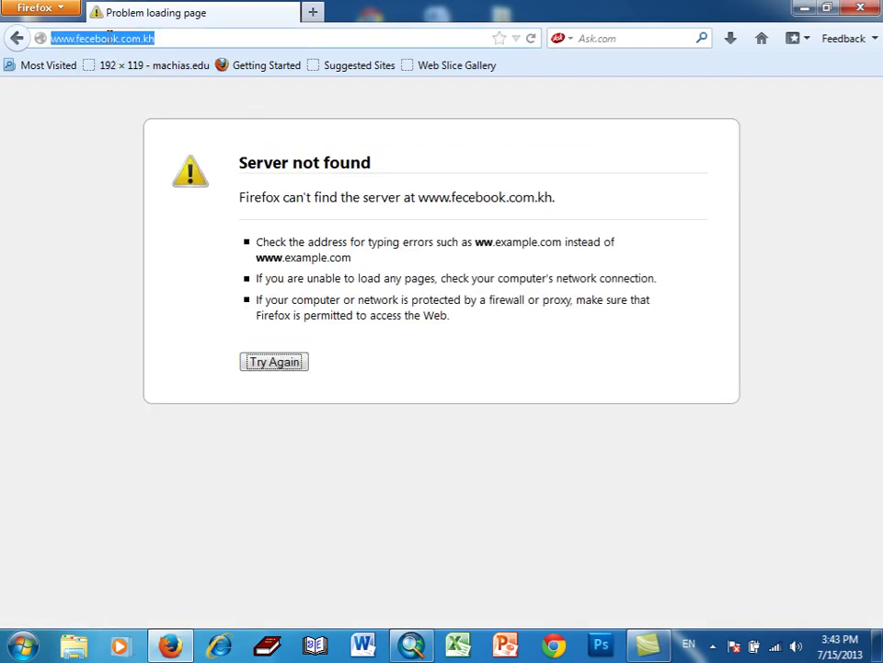
{"action": "left_click", "coordinate": [99, 38]}
{"action": "key", "text": "Delete"}
{"action": "key", "text": "Return"}
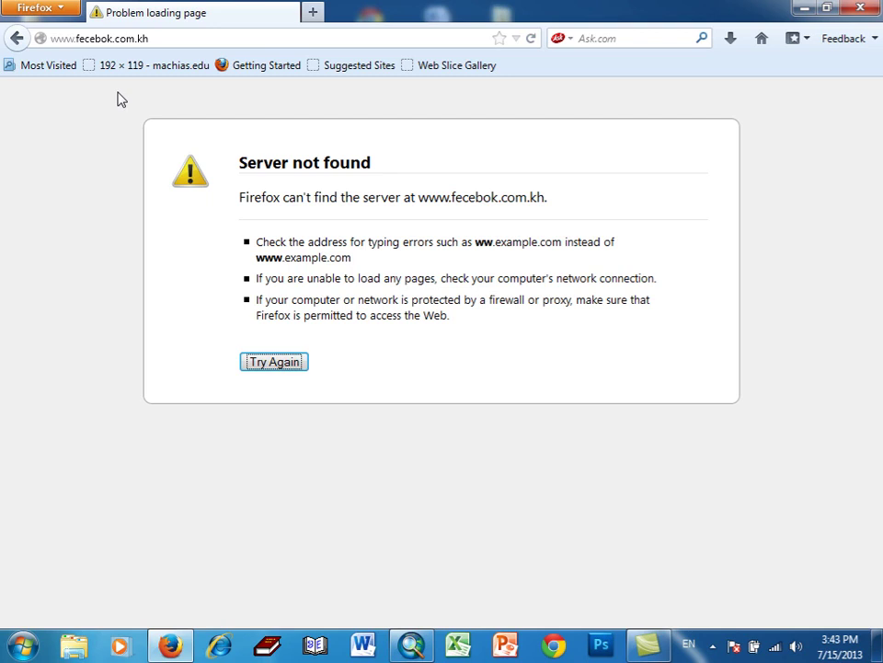
{"action": "left_click", "coordinate": [859, 12]}
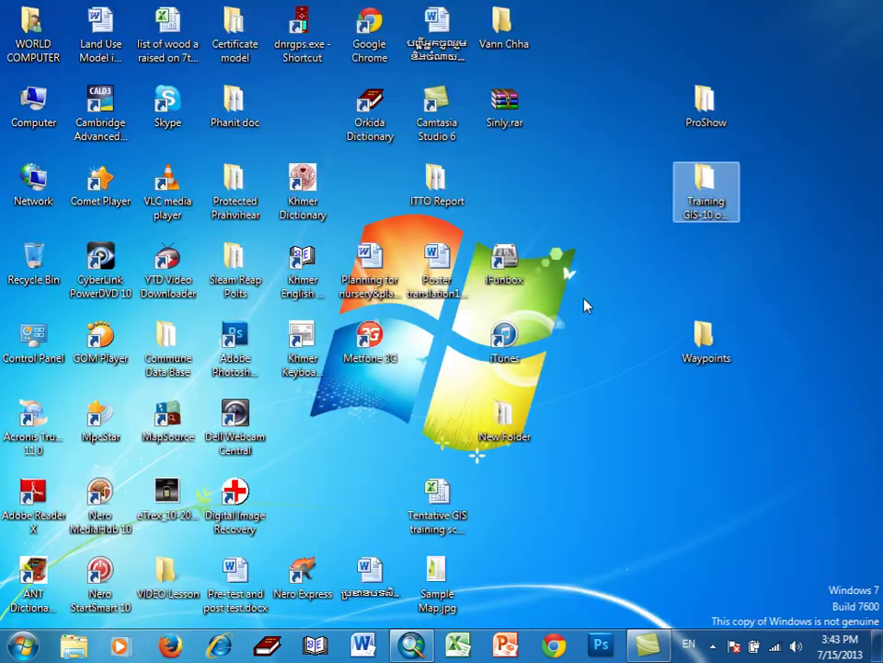
- Reopen Firefox and load facebook.com from the address-bar history
{"action": "left_click", "coordinate": [168, 645]}
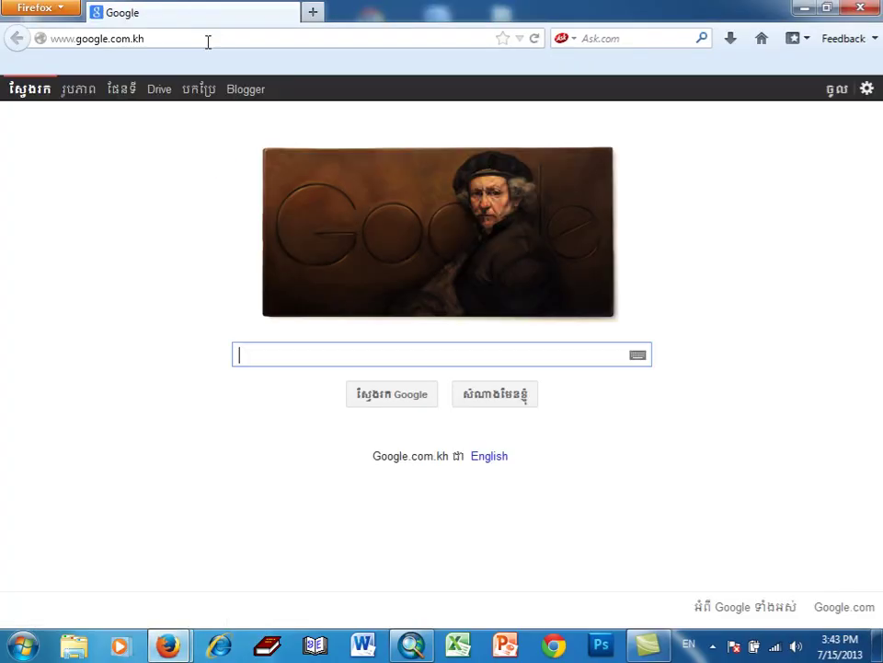
{"action": "left_click", "coordinate": [518, 39]}
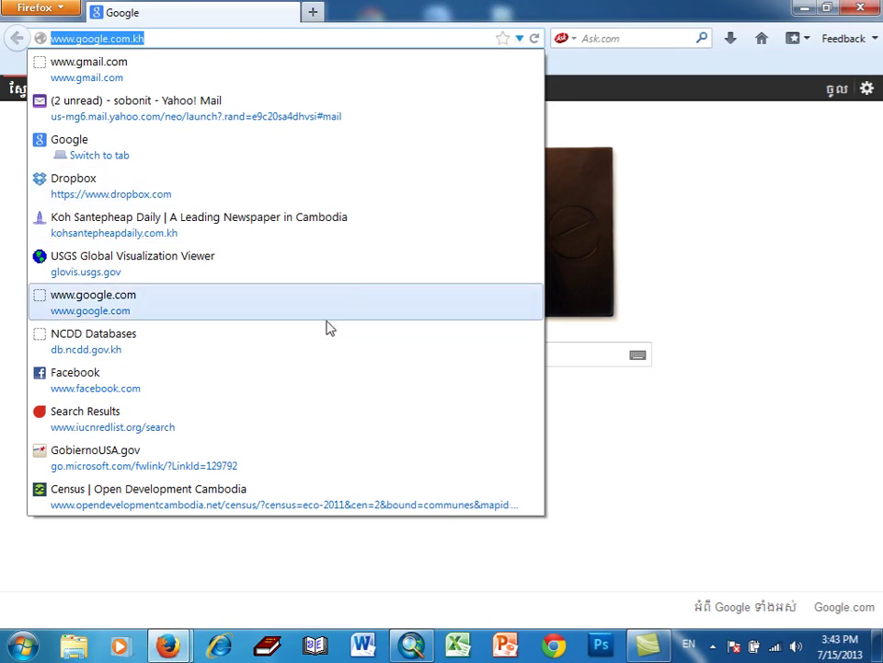
{"action": "left_click", "coordinate": [129, 391]}
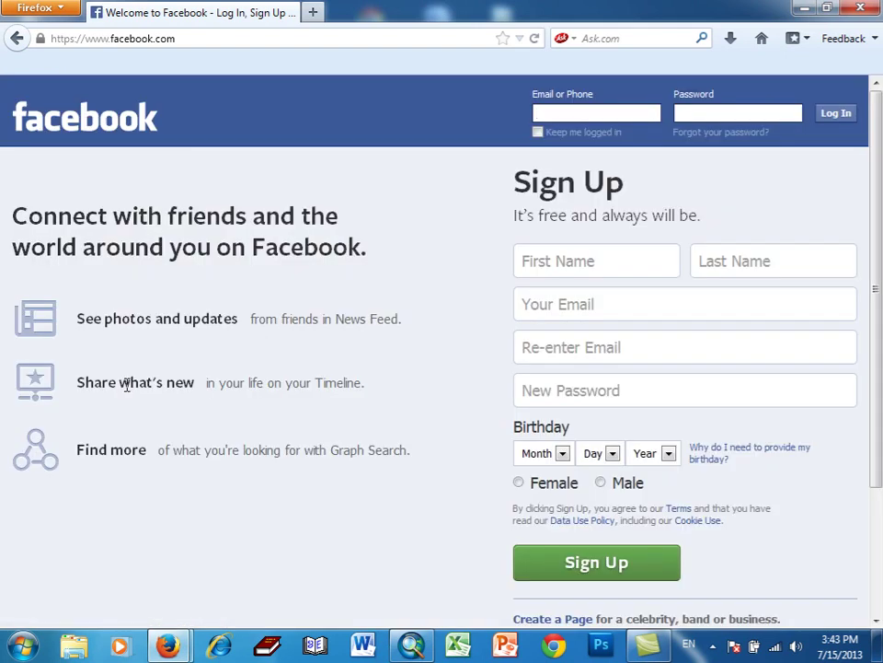
- Enter the account e-mail and password in the top fields and log in
{"action": "left_click", "coordinate": [569, 114]}
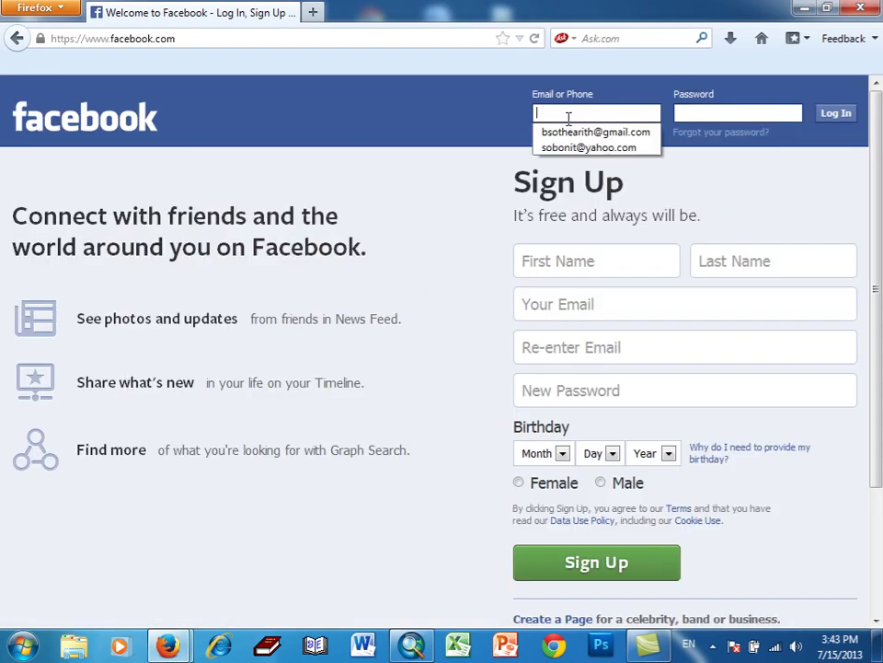
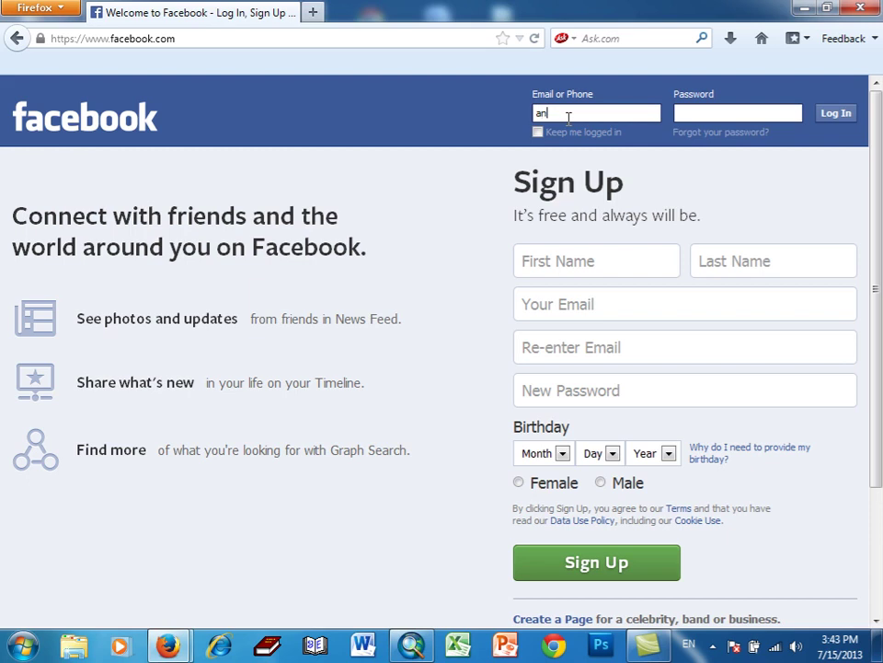
{"action": "left_click", "coordinate": [714, 114]}
{"action": "type", "text": "••••••"}
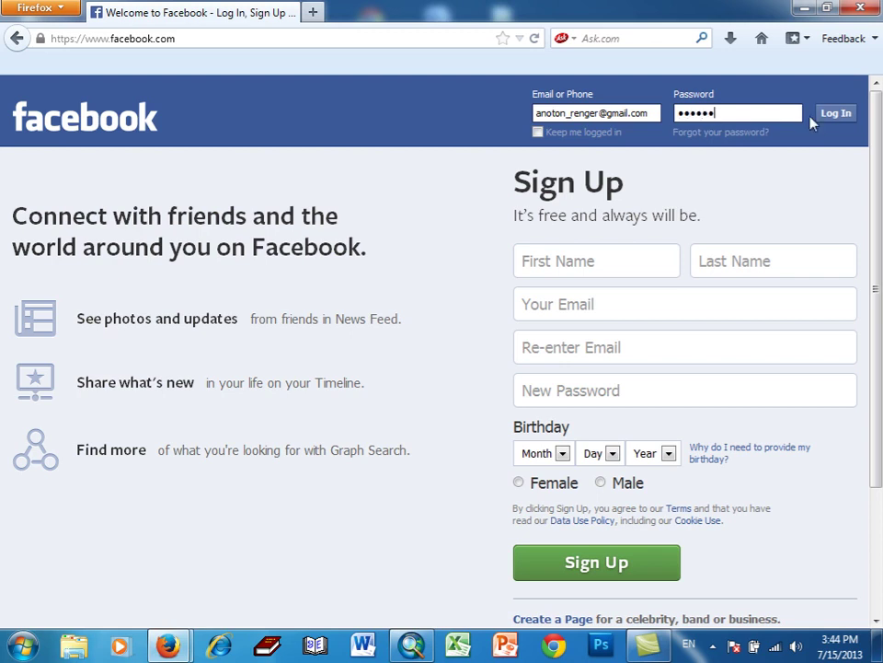
{"action": "left_click", "coordinate": [823, 118]}
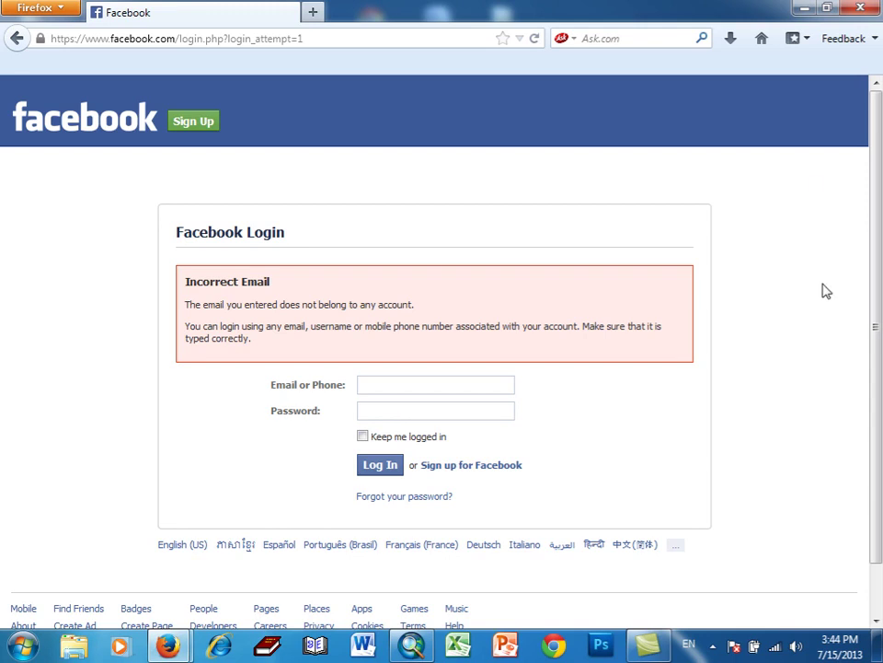
- Retry login using the saved e-mail suggestion and the account password
{"action": "scroll", "coordinate": [824, 286], "scroll_direction": "down", "scroll_amount": 1}
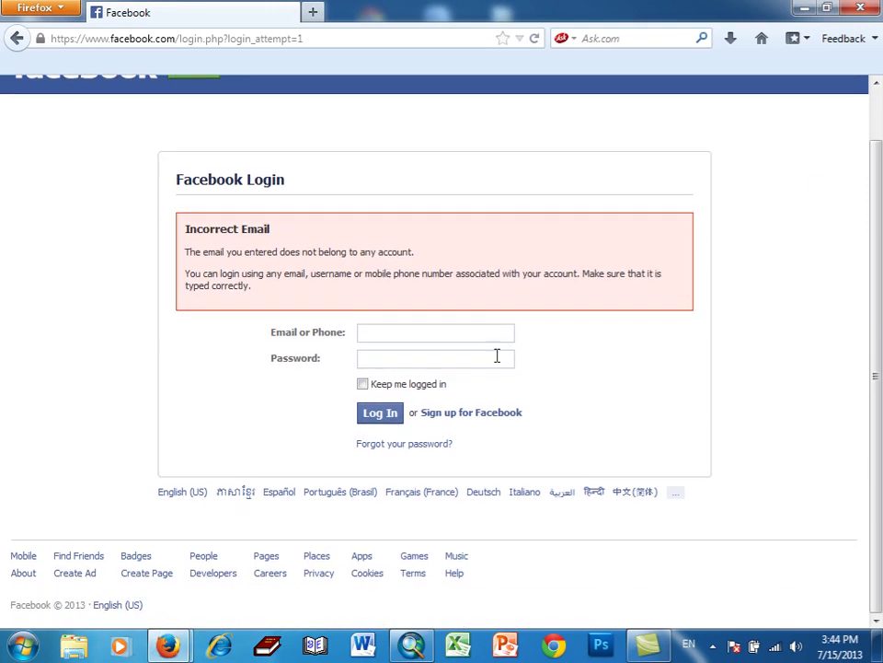
{"action": "left_click", "coordinate": [427, 338]}
{"action": "type", "text": "a"}
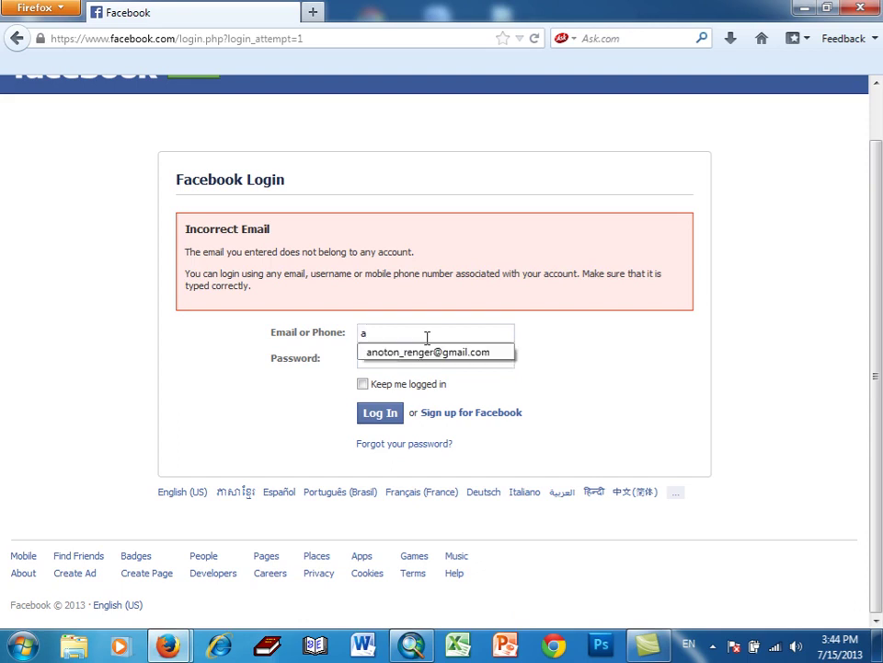
{"action": "left_click", "coordinate": [425, 354]}
{"action": "left_click", "coordinate": [413, 355]}
{"action": "type", "text": "******"}
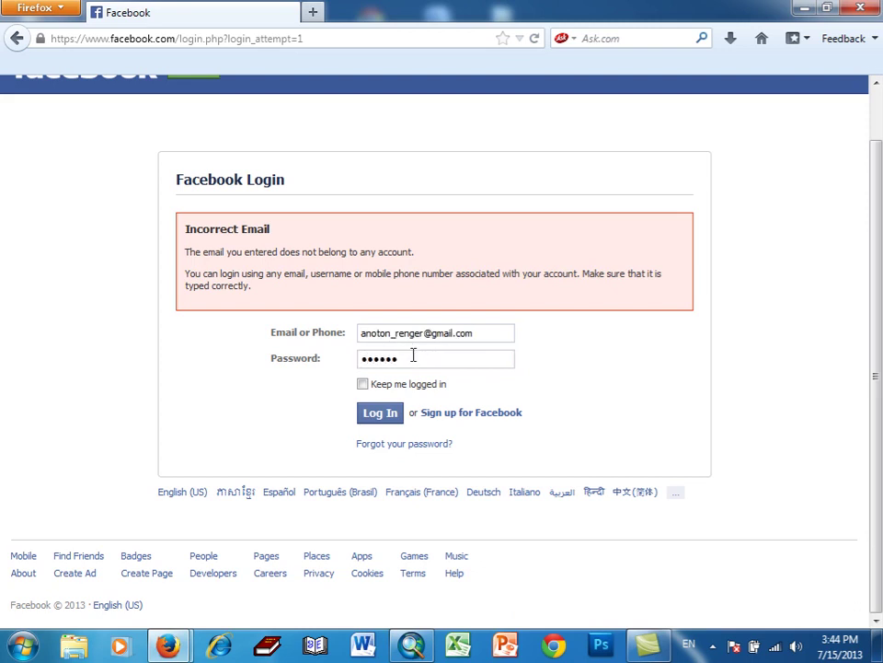
{"action": "left_click", "coordinate": [386, 416]}
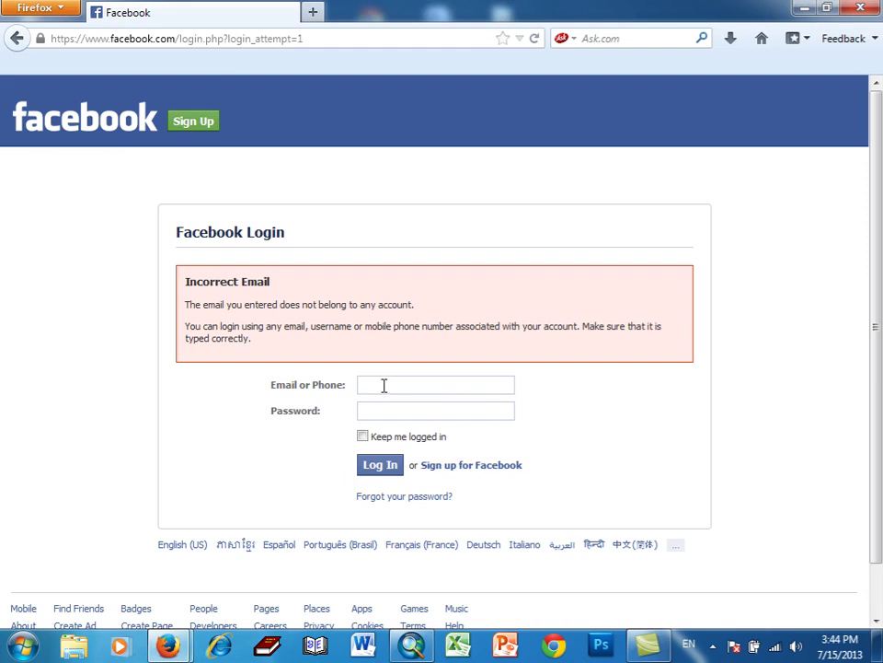
- Refill the e-mail from autocomplete, delete its extra 'o', re-enter the password and log in
{"action": "type", "text": "a"}
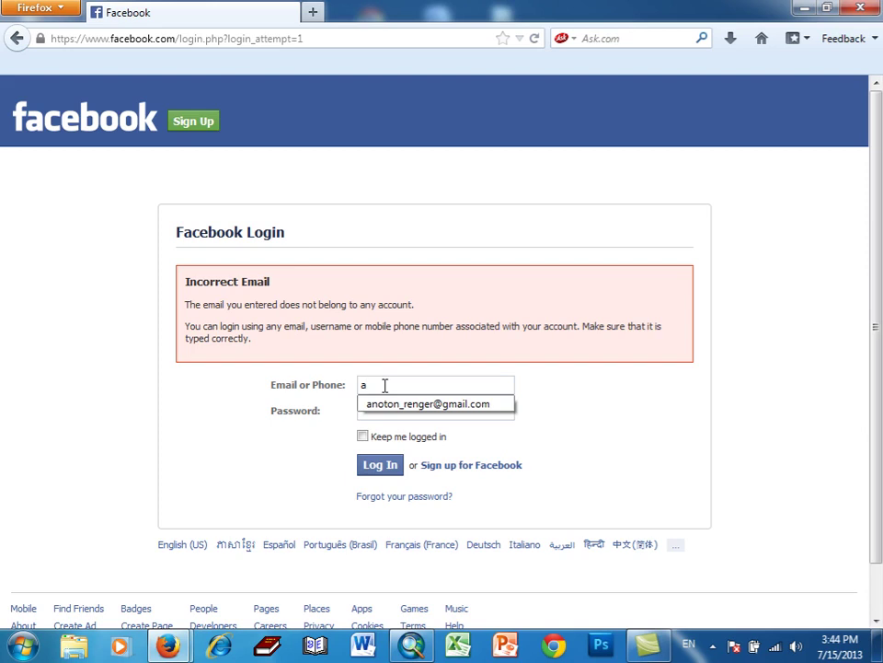
{"action": "left_click", "coordinate": [387, 407]}
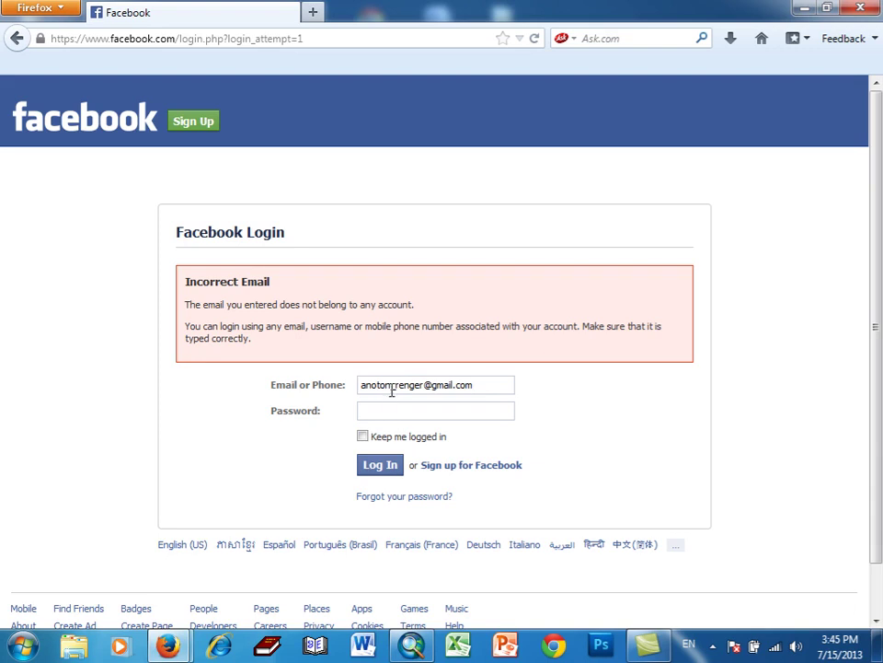
{"action": "left_click", "coordinate": [377, 386]}
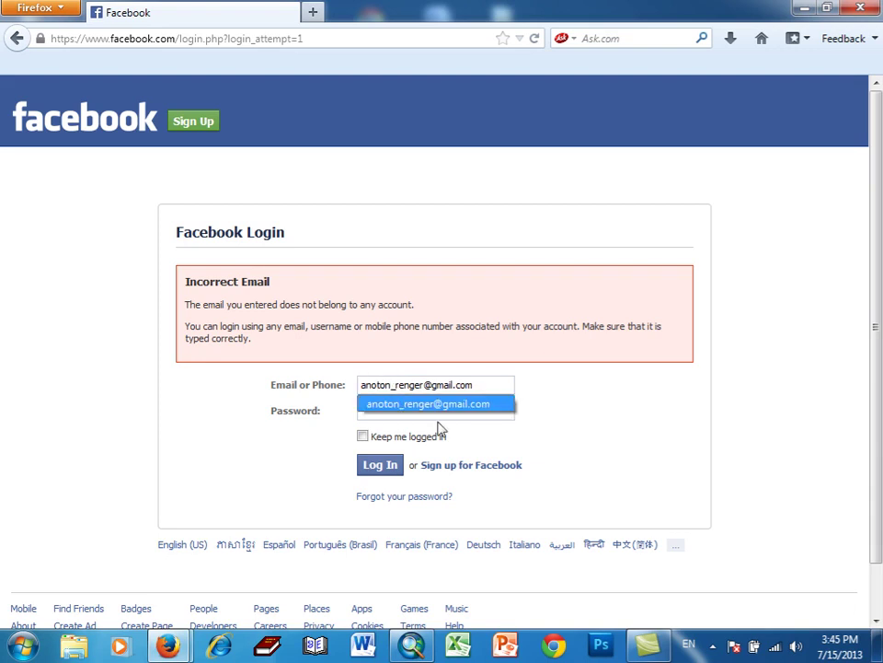
{"action": "key", "text": "BackSpace"}
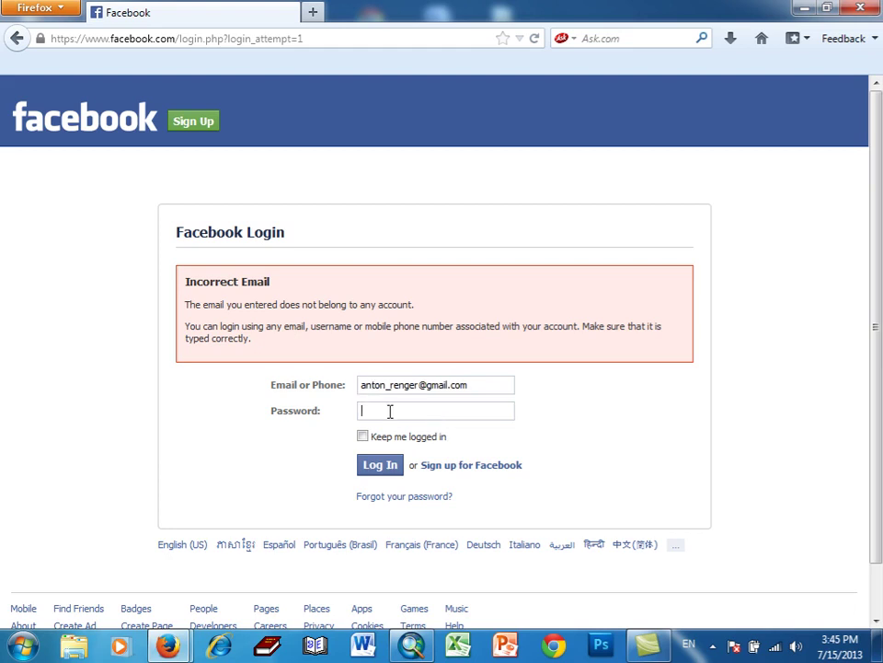
{"action": "left_click", "coordinate": [390, 411]}
{"action": "type", "text": "******"}
{"action": "left_click", "coordinate": [375, 467]}
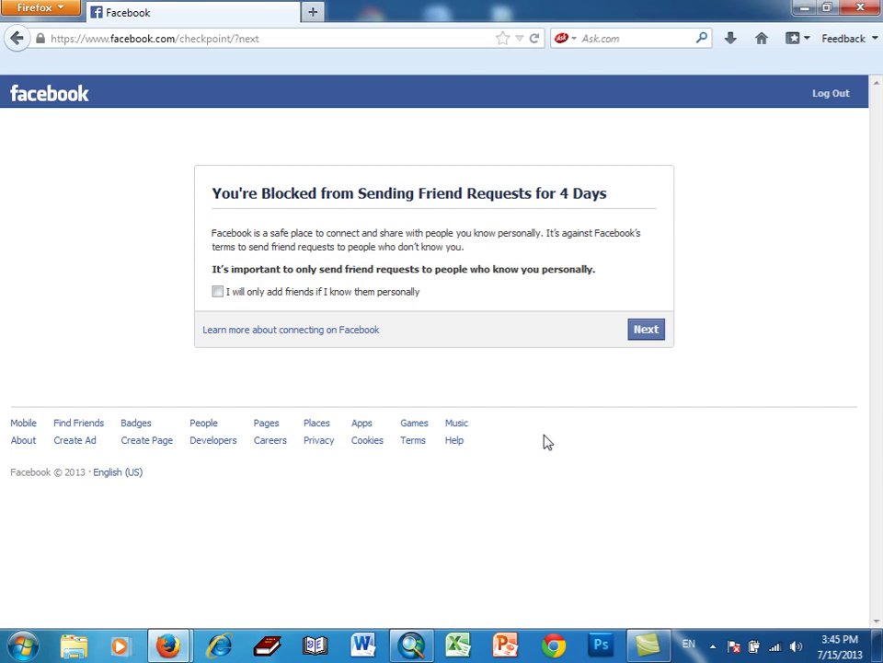
- Get past the friend-request block notice, agreeing to add only people you know
{"action": "left_click", "coordinate": [635, 335]}
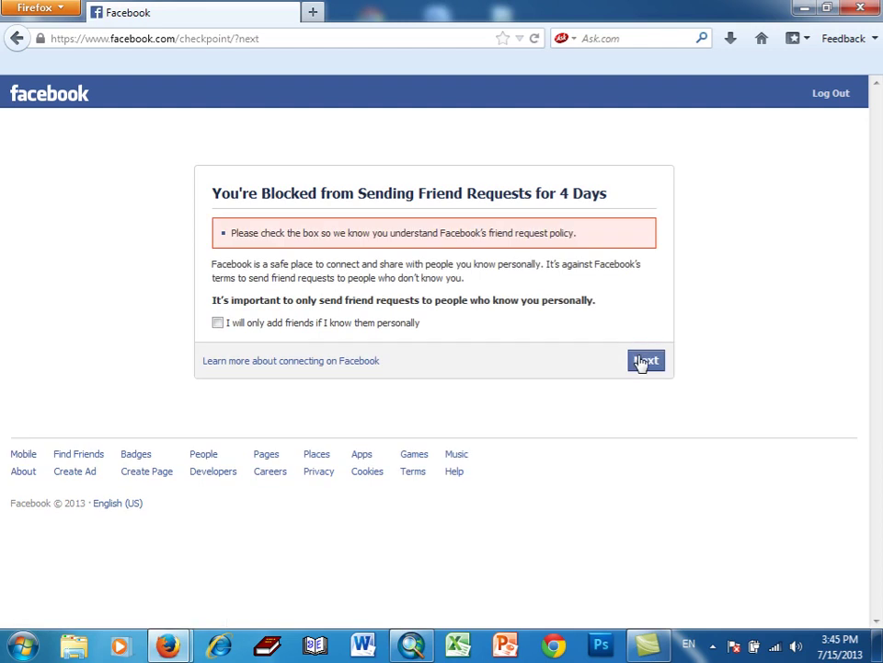
{"action": "left_click", "coordinate": [641, 361]}
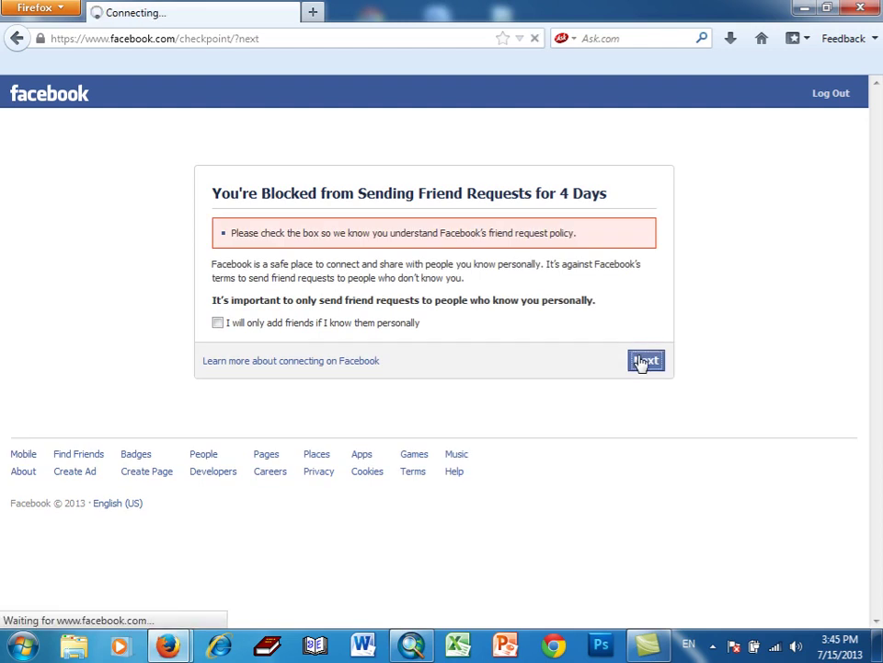
{"action": "left_click", "coordinate": [313, 326]}
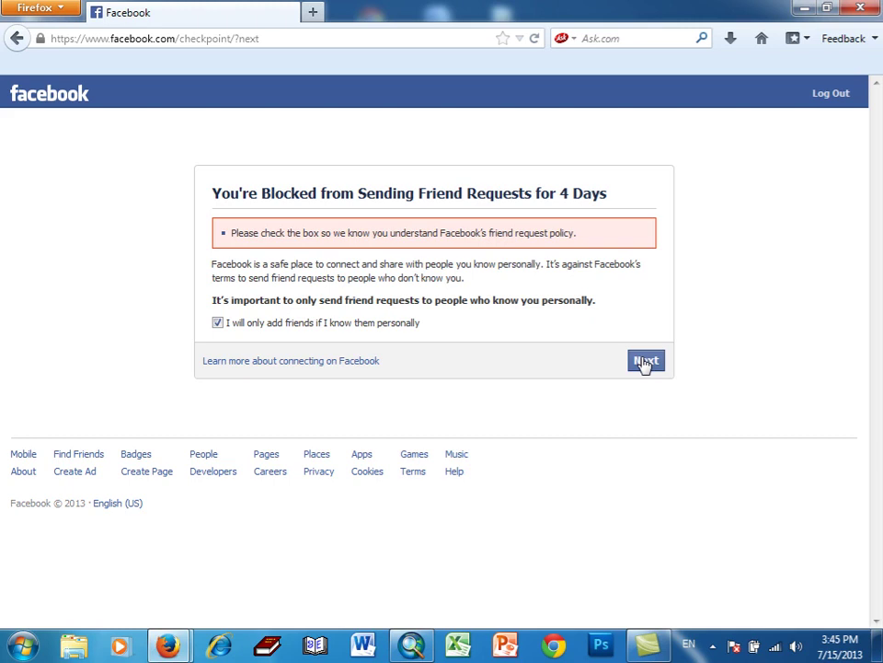
{"action": "left_click", "coordinate": [645, 362]}
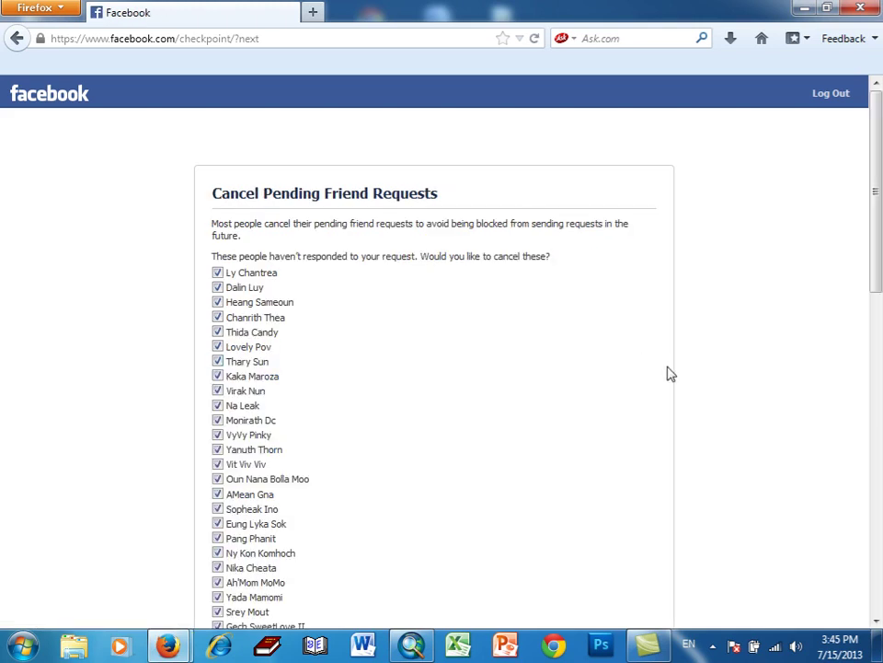
- Remove all checked pending friend requests and acknowledge the Friend Requests Canceled notice
{"action": "scroll", "coordinate": [670, 374], "scroll_direction": "down", "scroll_amount": 10}
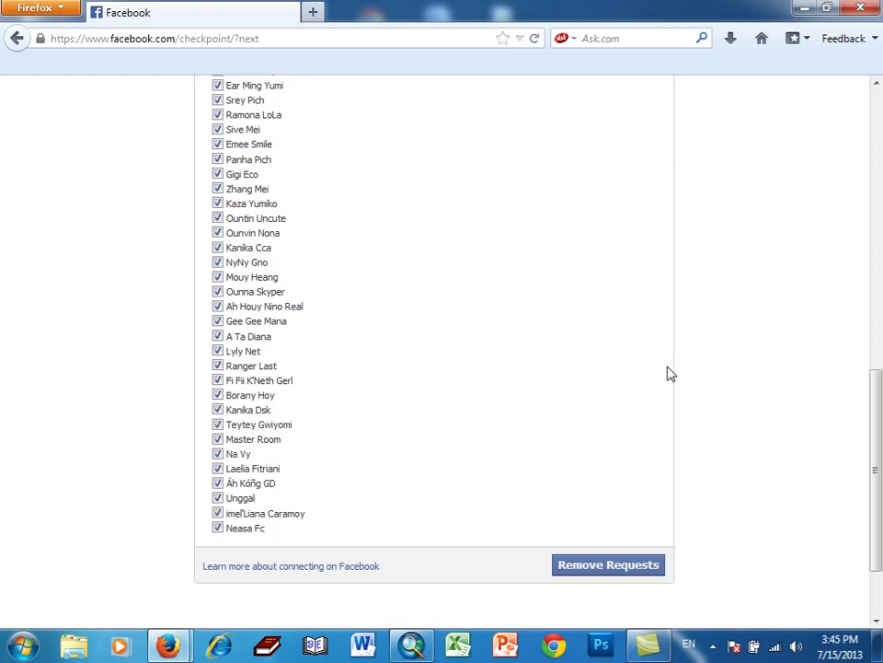
{"action": "scroll", "coordinate": [671, 373], "scroll_direction": "up", "scroll_amount": 10}
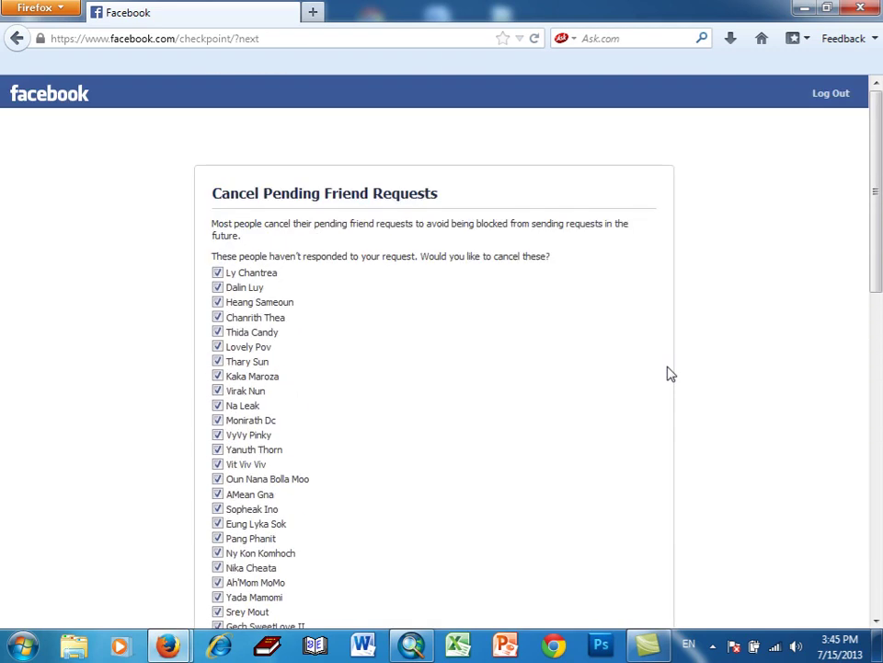
{"action": "scroll", "coordinate": [670, 373], "scroll_direction": "down", "scroll_amount": 10}
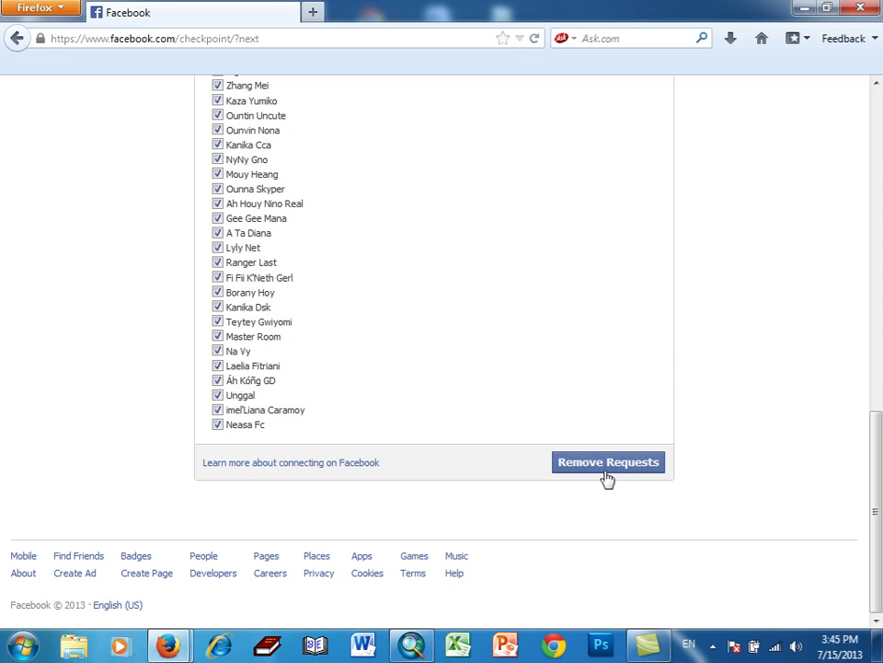
{"action": "scroll", "coordinate": [606, 478], "scroll_direction": "up", "scroll_amount": 10}
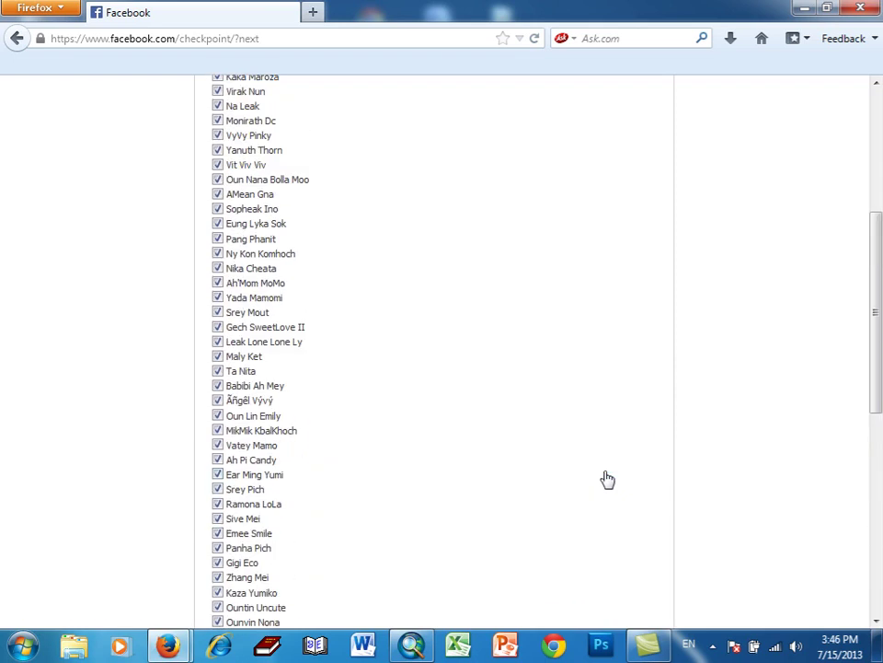
{"action": "scroll", "coordinate": [605, 478], "scroll_direction": "down", "scroll_amount": 10}
{"action": "scroll", "coordinate": [607, 477], "scroll_direction": "down", "scroll_amount": 1}
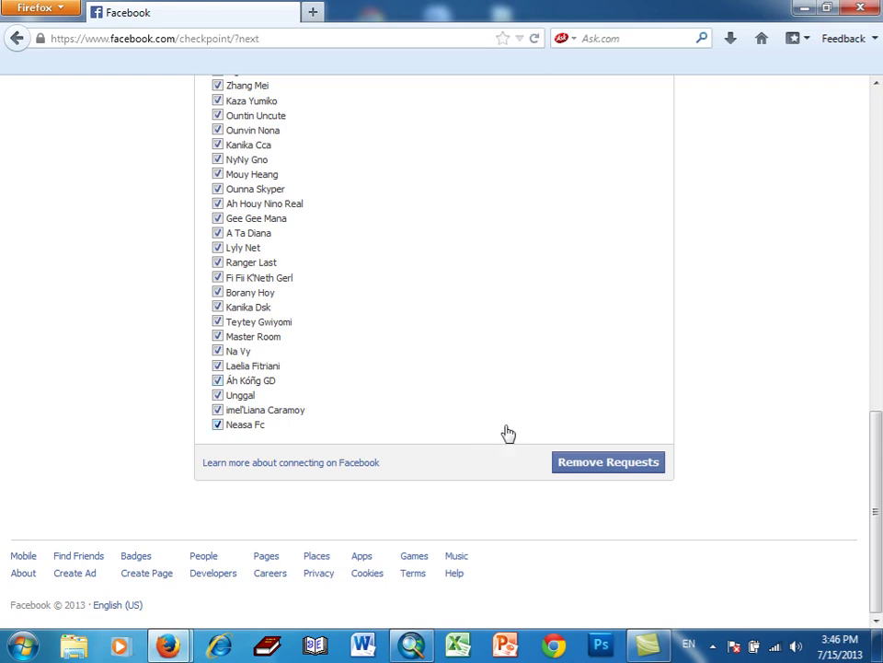
{"action": "left_click", "coordinate": [571, 464]}
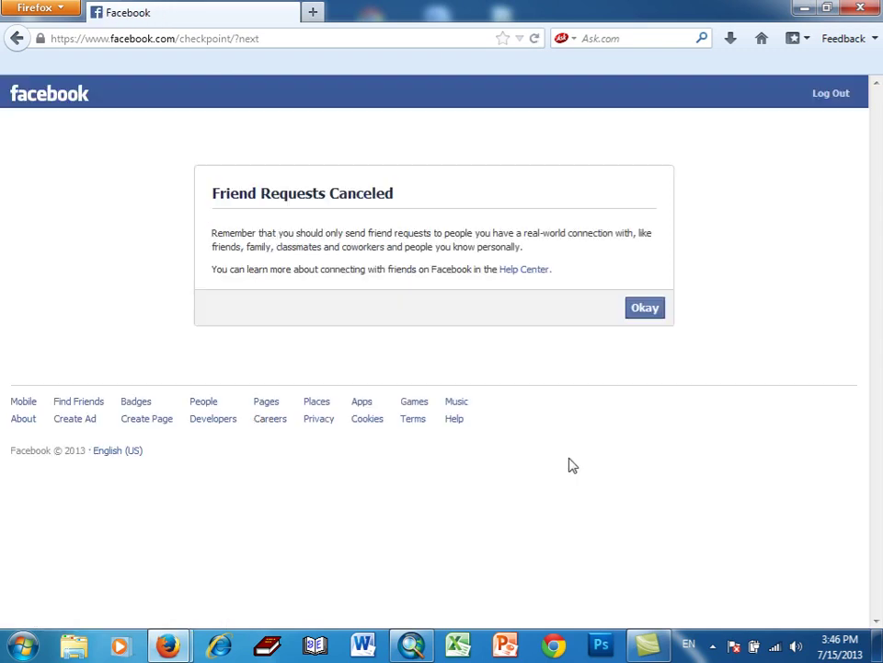
{"action": "left_click", "coordinate": [638, 313]}
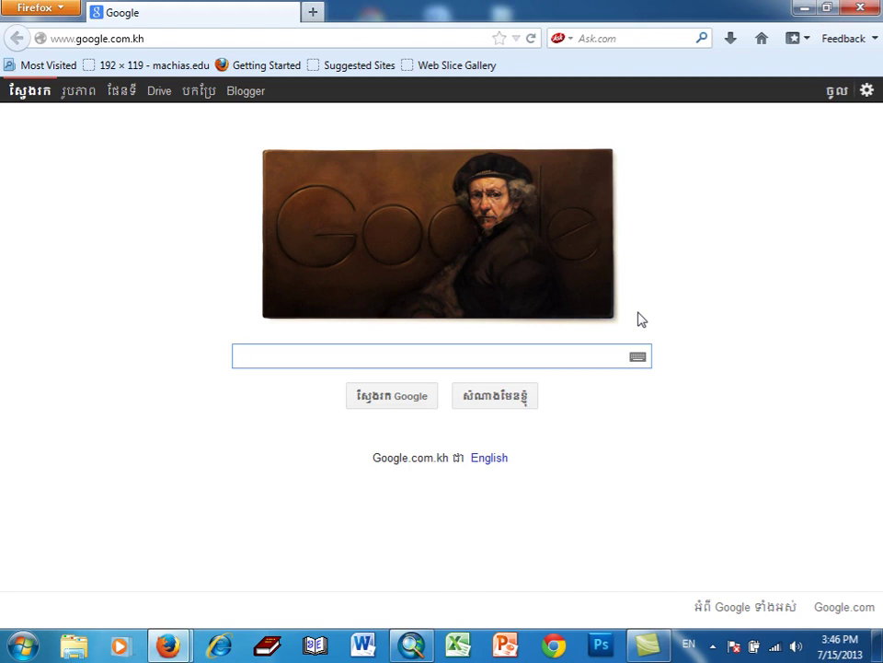
- Return to facebook.com from the address-bar history and open your own profile
{"action": "left_click", "coordinate": [517, 39]}
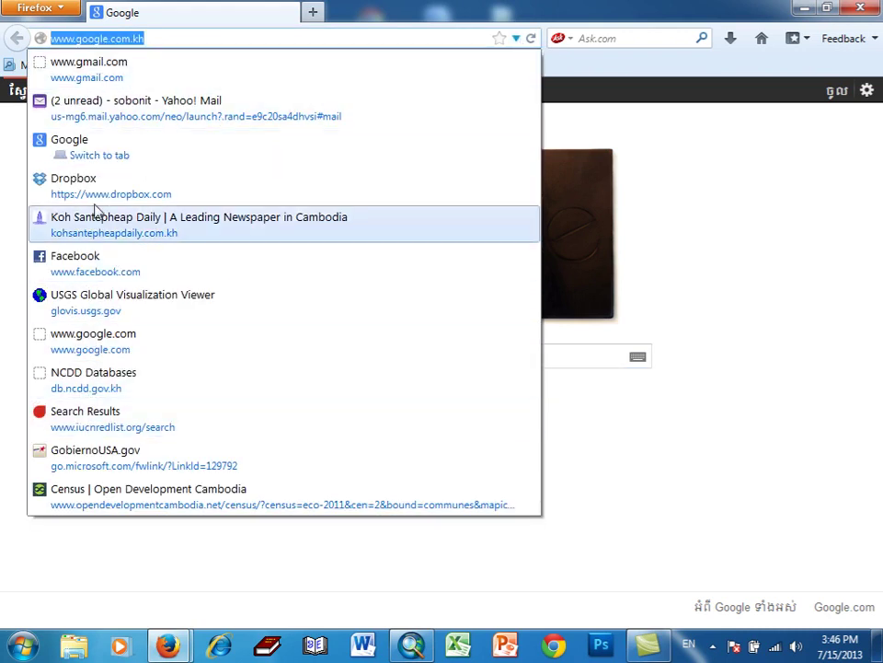
{"action": "left_click", "coordinate": [104, 270]}
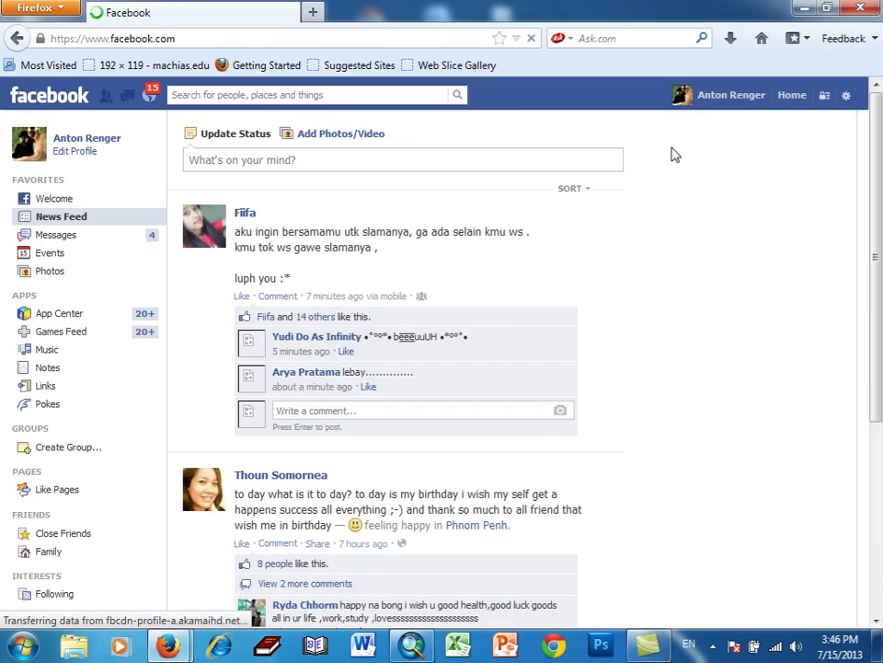
{"action": "left_click", "coordinate": [698, 104]}
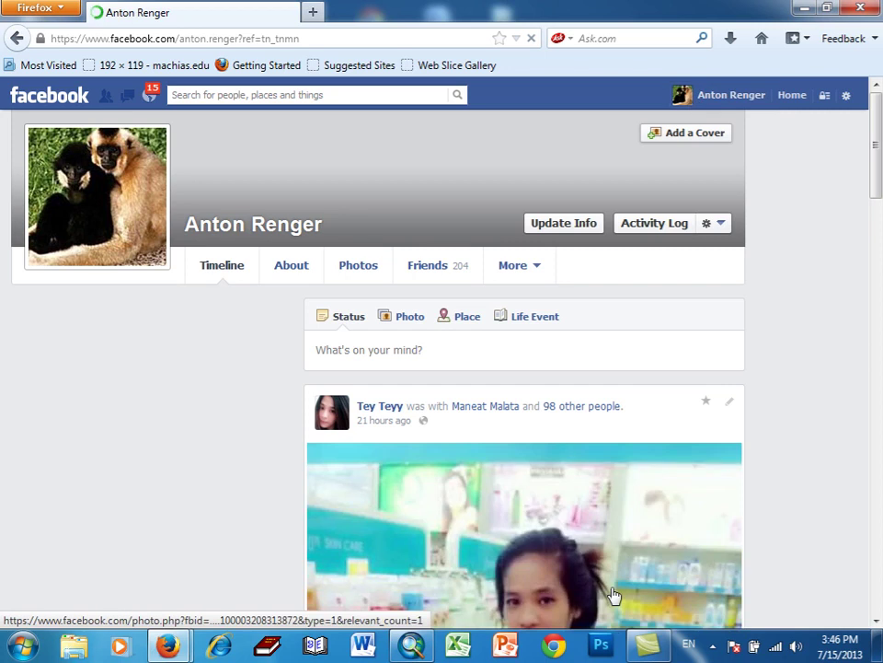
- Scroll through the profile Timeline to browse its recent photo posts
{"action": "scroll", "coordinate": [611, 592], "scroll_direction": "down", "scroll_amount": 5}
{"action": "scroll", "coordinate": [611, 589], "scroll_direction": "down", "scroll_amount": 4}
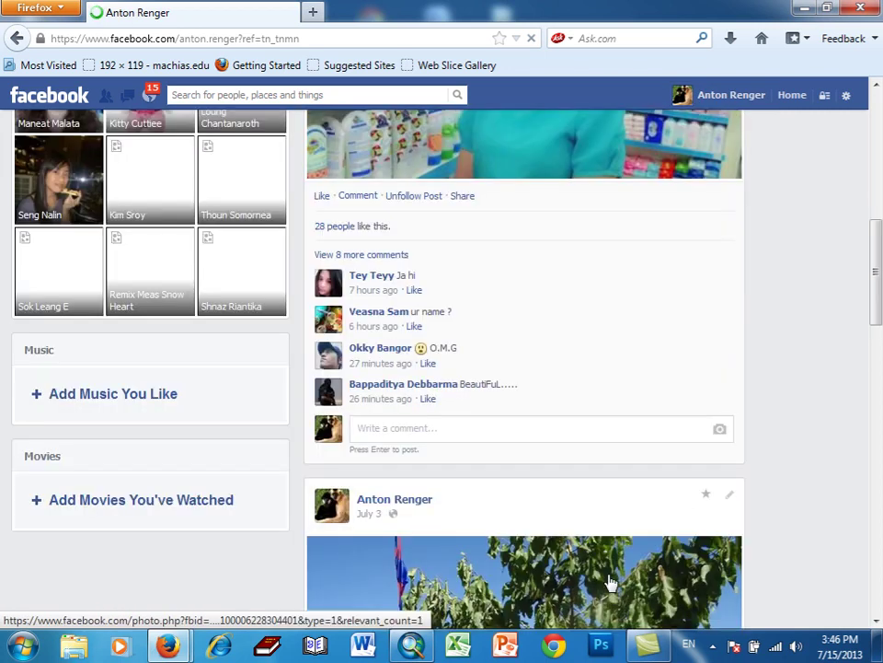
{"action": "scroll", "coordinate": [604, 566], "scroll_direction": "up", "scroll_amount": 9}
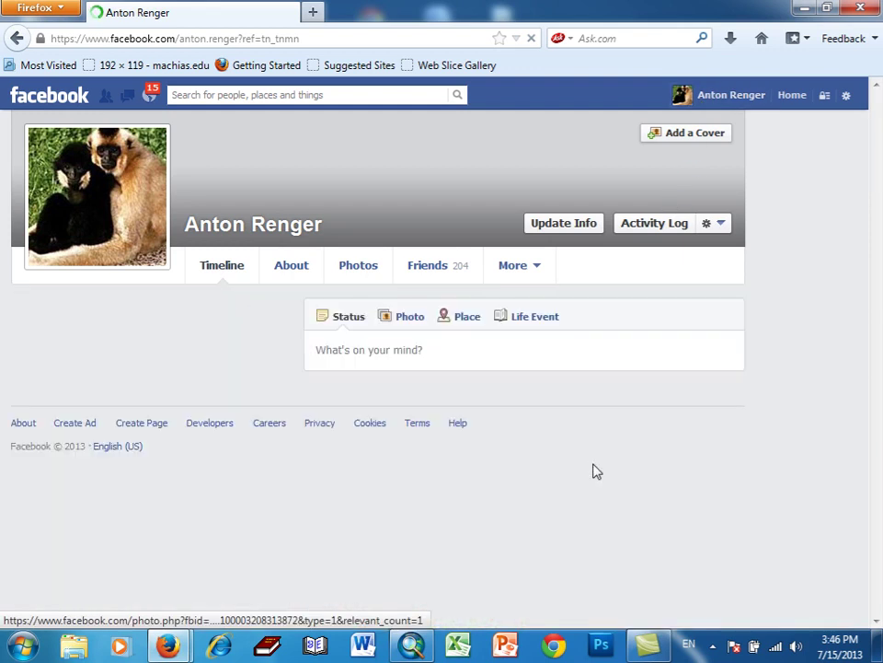
{"action": "scroll", "coordinate": [593, 471], "scroll_direction": "down", "scroll_amount": 5}
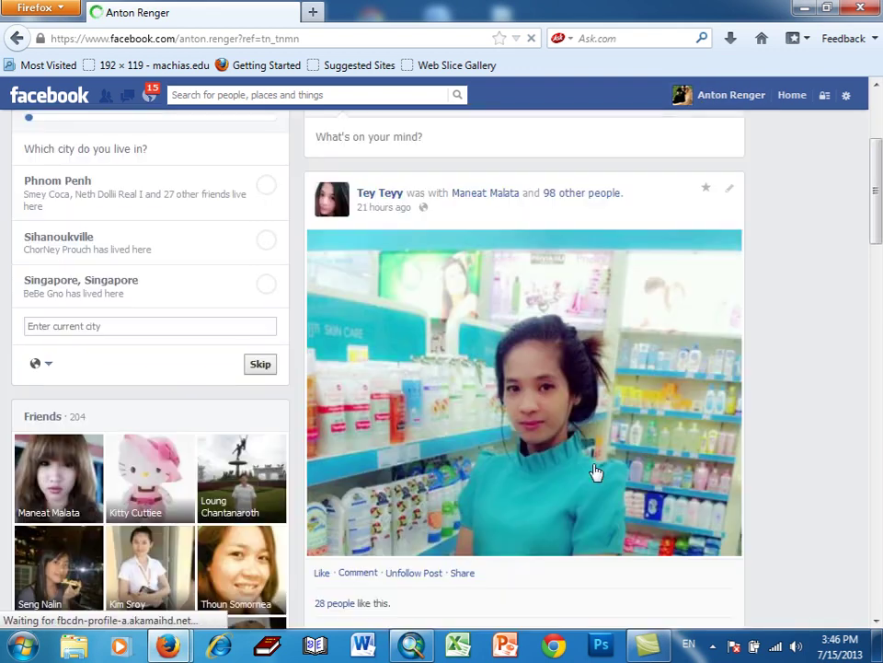
{"action": "scroll", "coordinate": [593, 471], "scroll_direction": "down", "scroll_amount": 10}
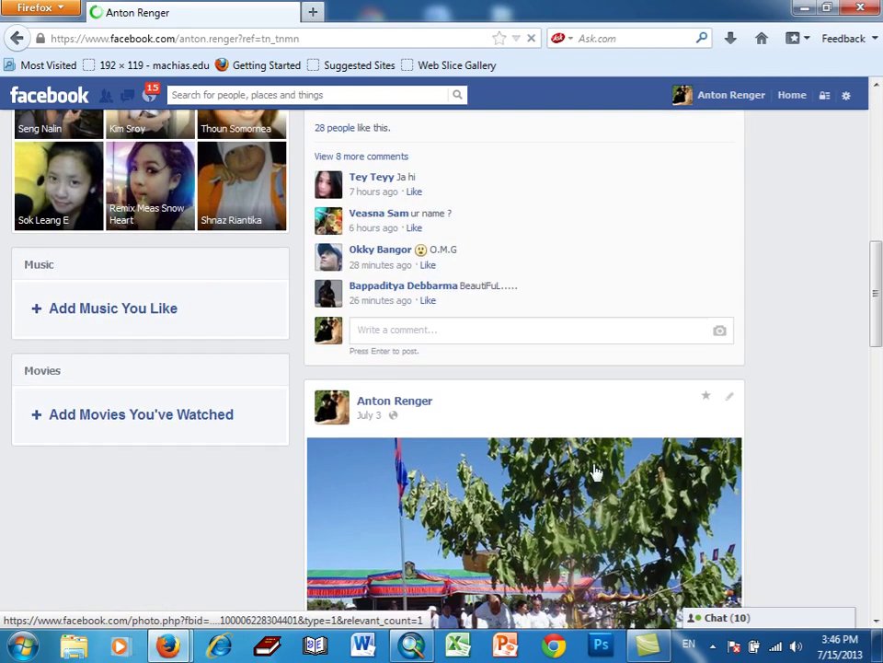
{"action": "scroll", "coordinate": [594, 471], "scroll_direction": "down", "scroll_amount": 15}
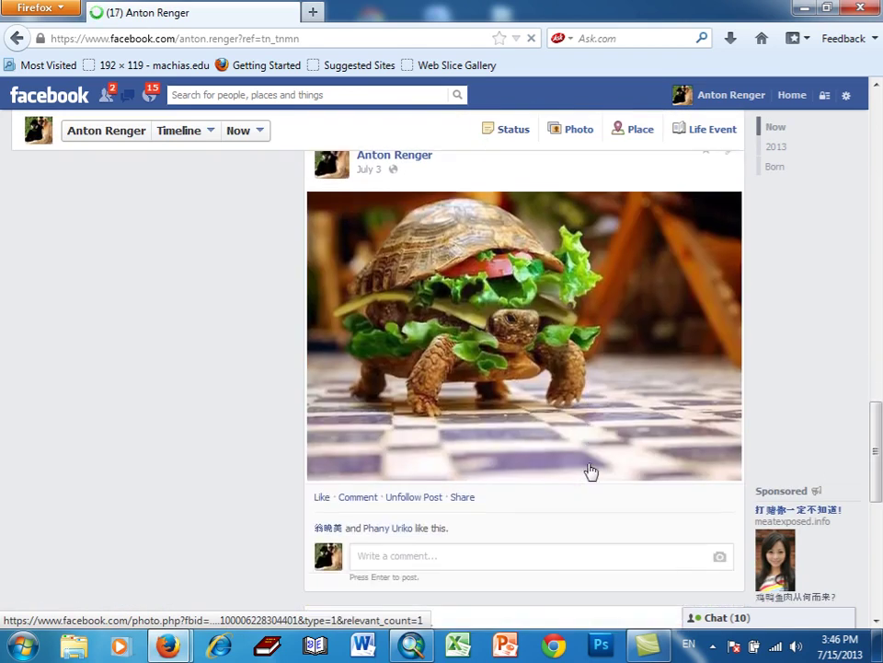
{"action": "scroll", "coordinate": [590, 471], "scroll_direction": "up", "scroll_amount": 7}
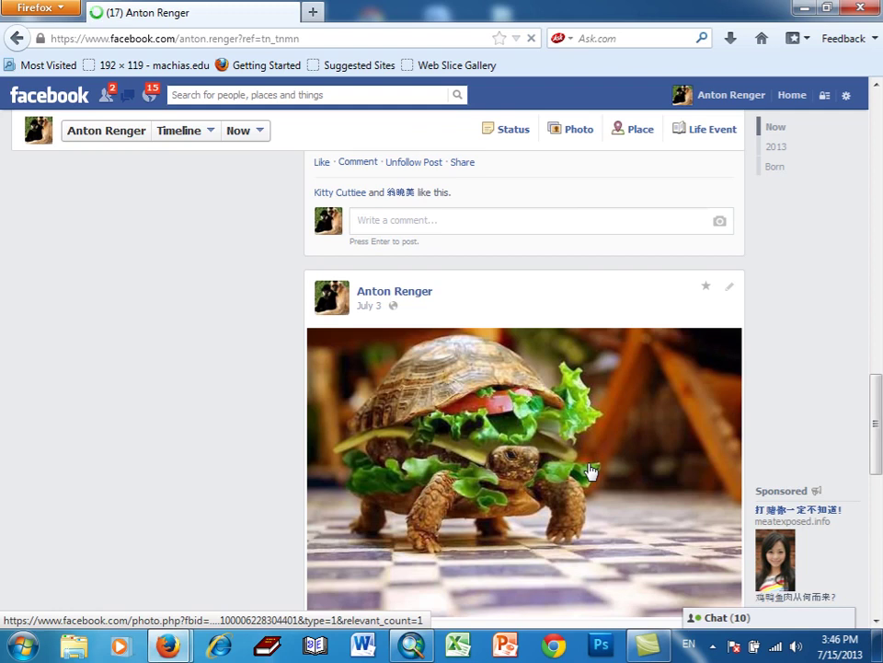
{"action": "scroll", "coordinate": [590, 471], "scroll_direction": "down", "scroll_amount": 10}
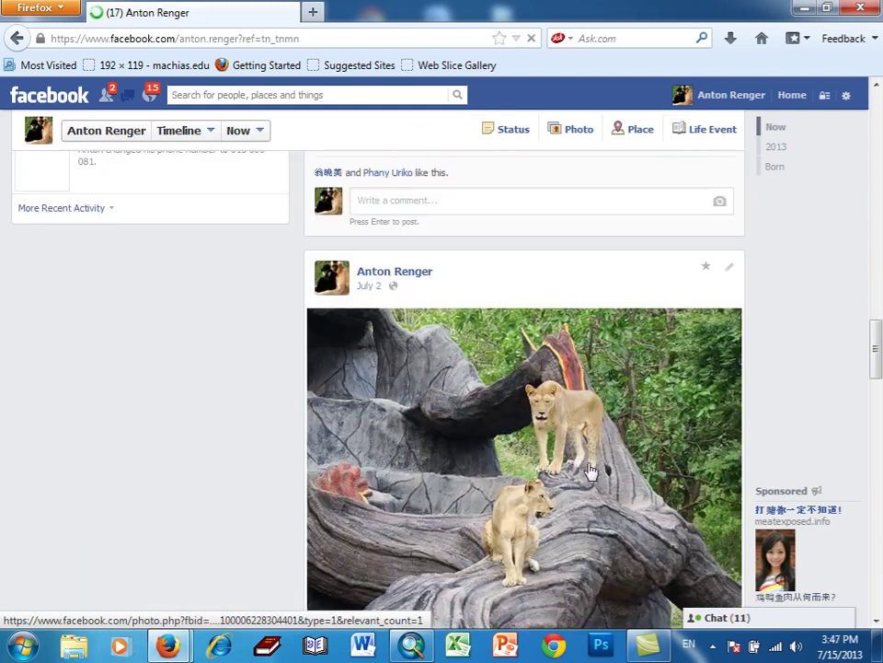
{"action": "scroll", "coordinate": [590, 471], "scroll_direction": "down", "scroll_amount": 15}
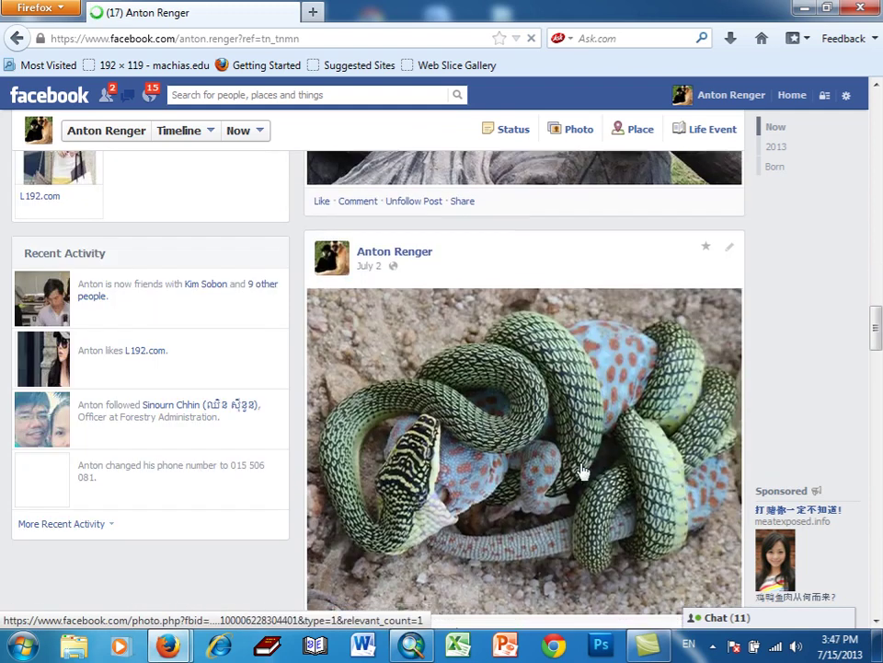
{"action": "scroll", "coordinate": [582, 471], "scroll_direction": "down", "scroll_amount": 15}
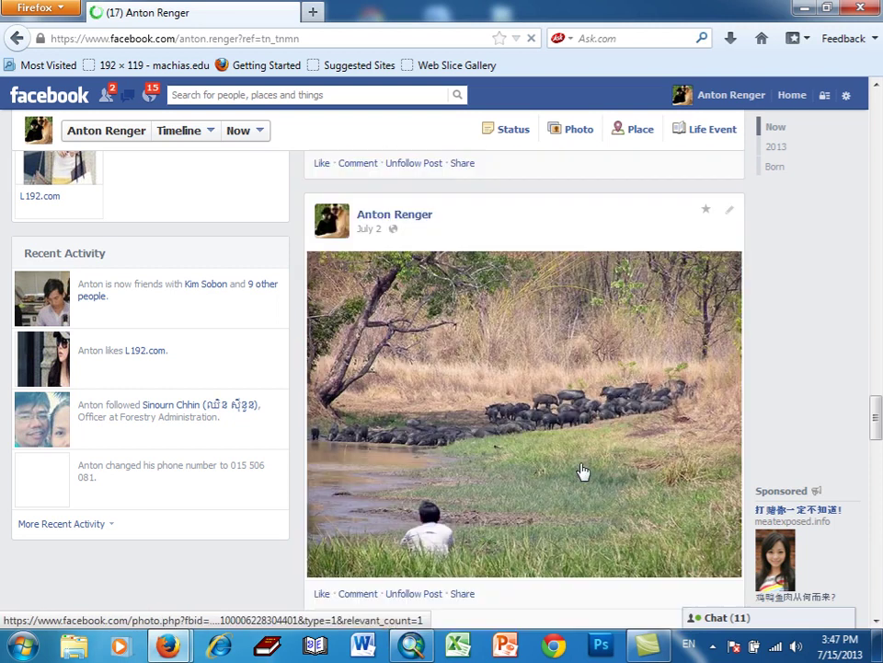
{"action": "scroll", "coordinate": [583, 471], "scroll_direction": "down", "scroll_amount": 4}
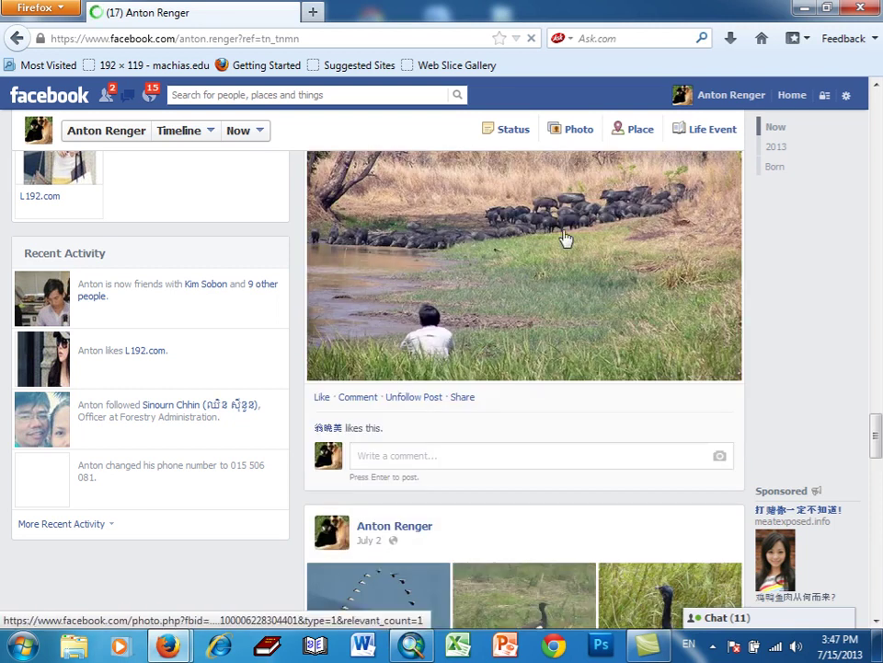
{"action": "scroll", "coordinate": [572, 333], "scroll_direction": "down", "scroll_amount": 15}
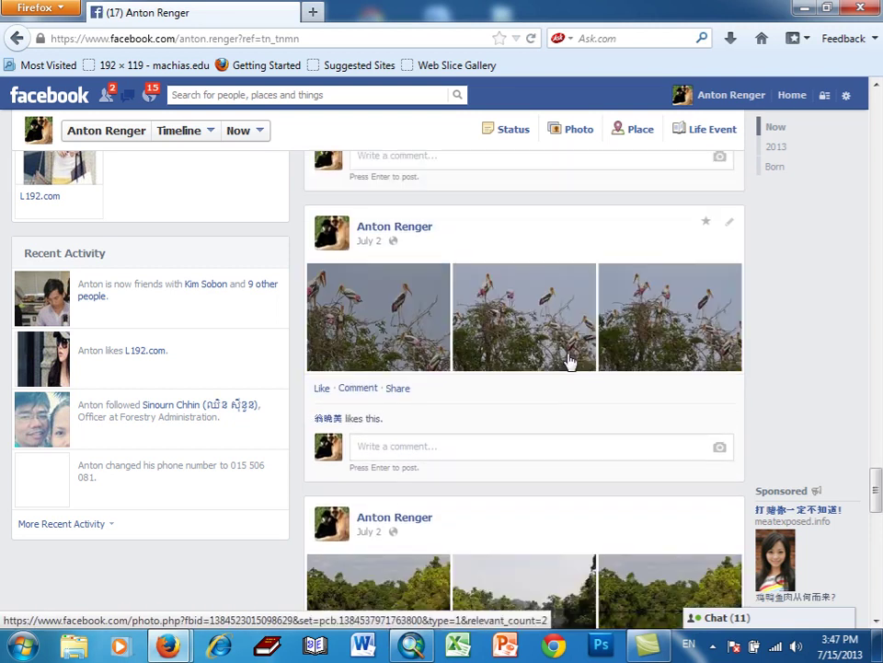
{"action": "scroll", "coordinate": [570, 365], "scroll_direction": "down", "scroll_amount": 12}
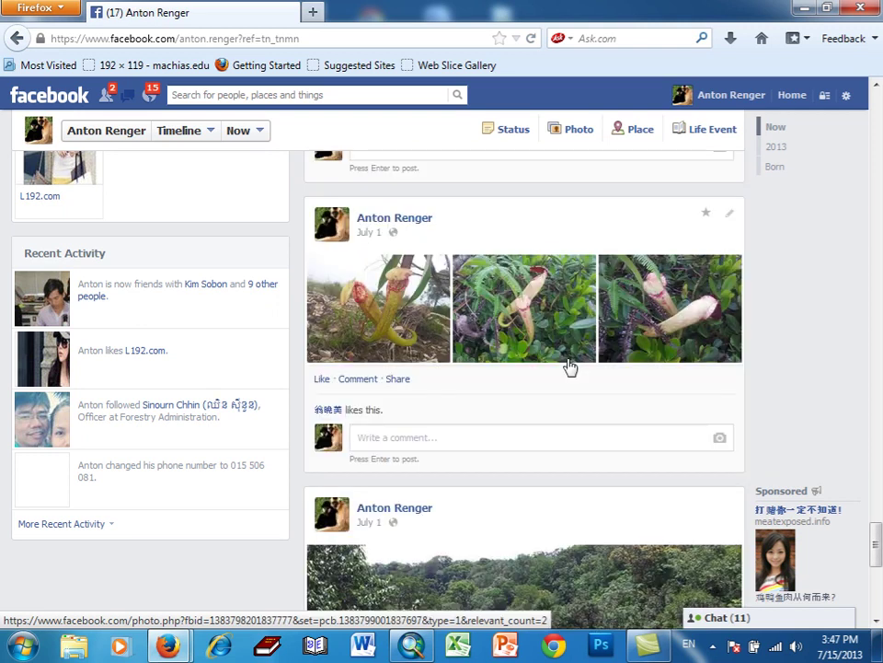
{"action": "scroll", "coordinate": [567, 365], "scroll_direction": "up", "scroll_amount": 3}
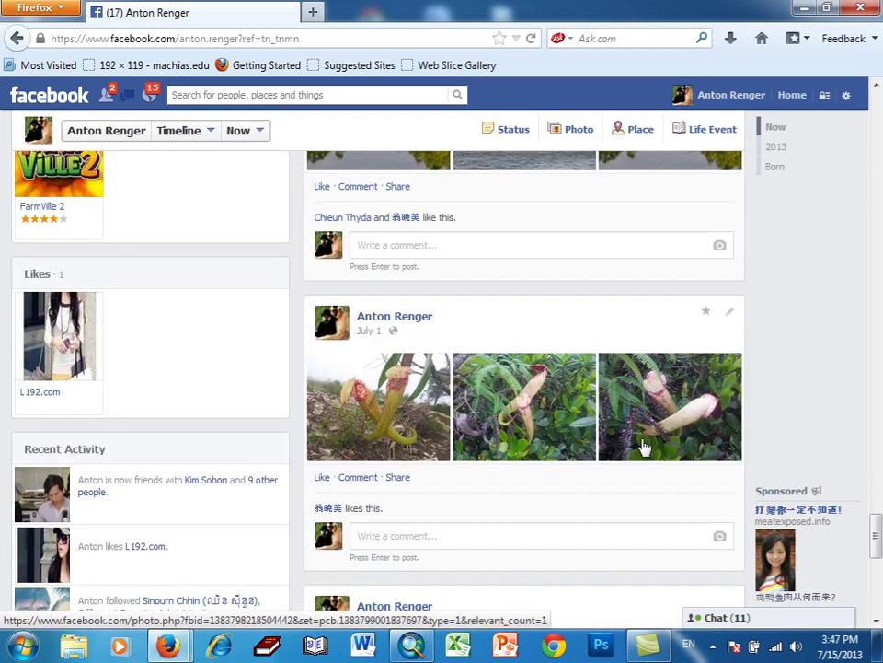
{"action": "scroll", "coordinate": [644, 448], "scroll_direction": "down", "scroll_amount": 8}
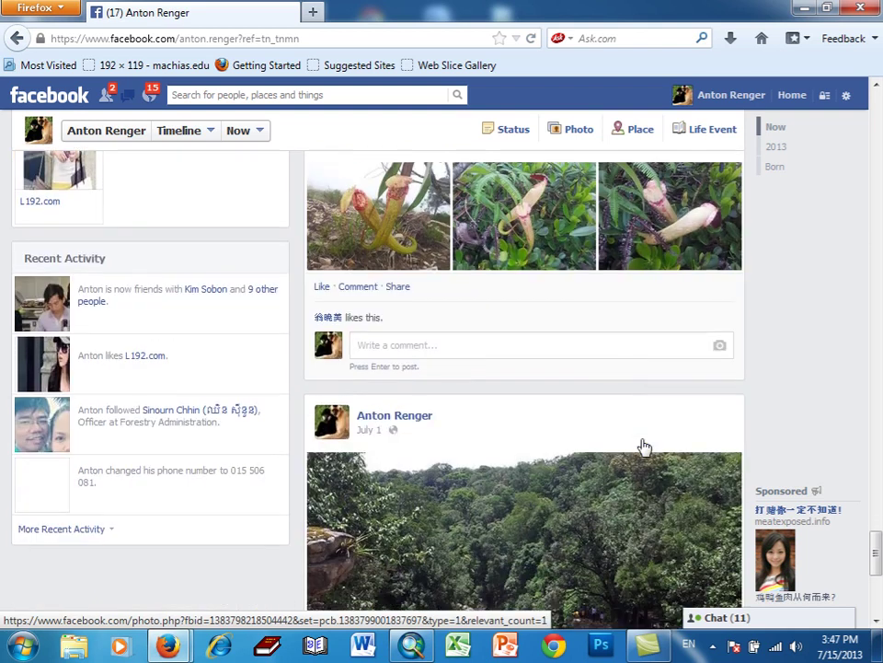
{"action": "scroll", "coordinate": [643, 448], "scroll_direction": "down", "scroll_amount": 4}
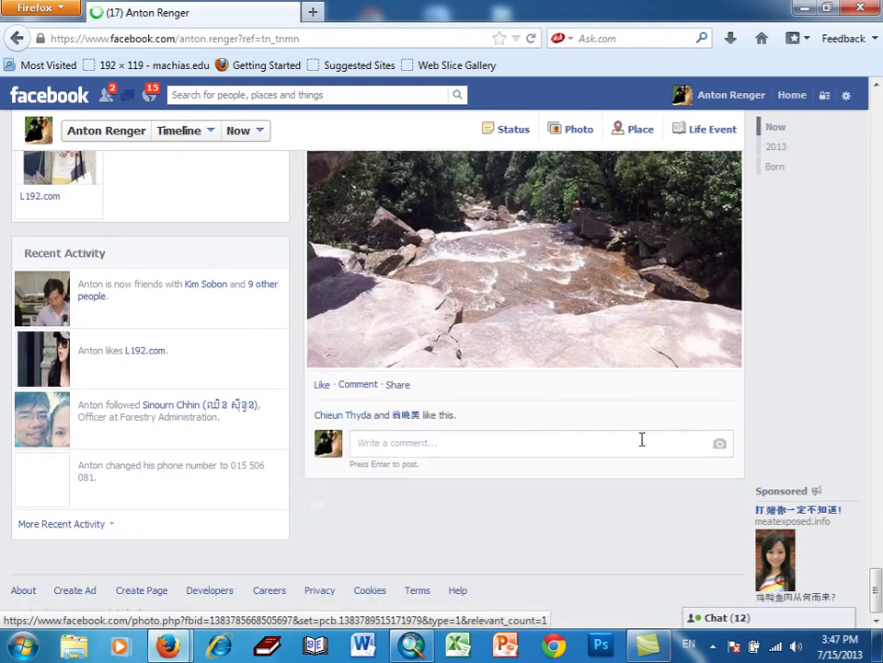
{"action": "scroll", "coordinate": [641, 444], "scroll_direction": "down", "scroll_amount": 4}
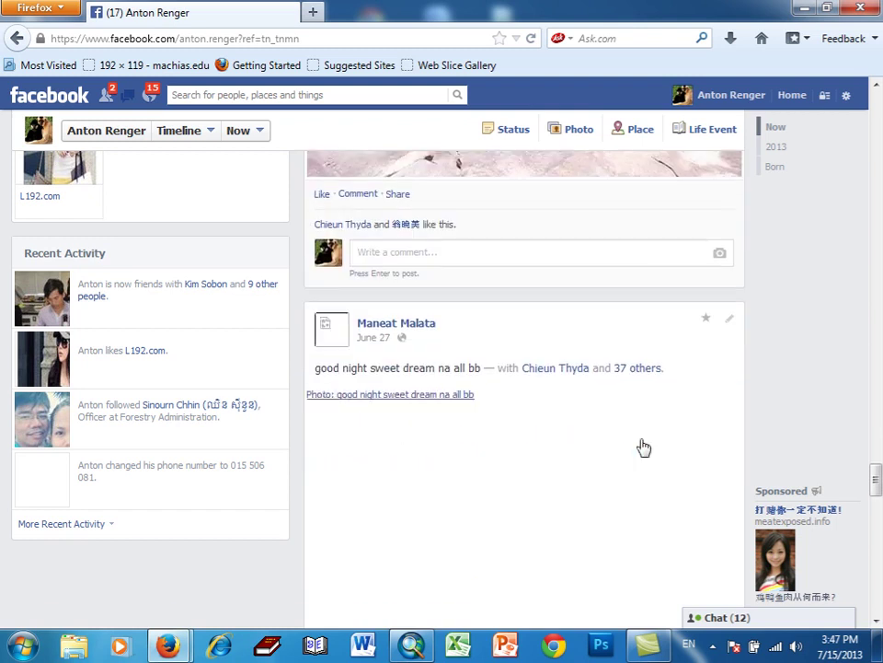
{"action": "scroll", "coordinate": [643, 447], "scroll_direction": "down", "scroll_amount": 4}
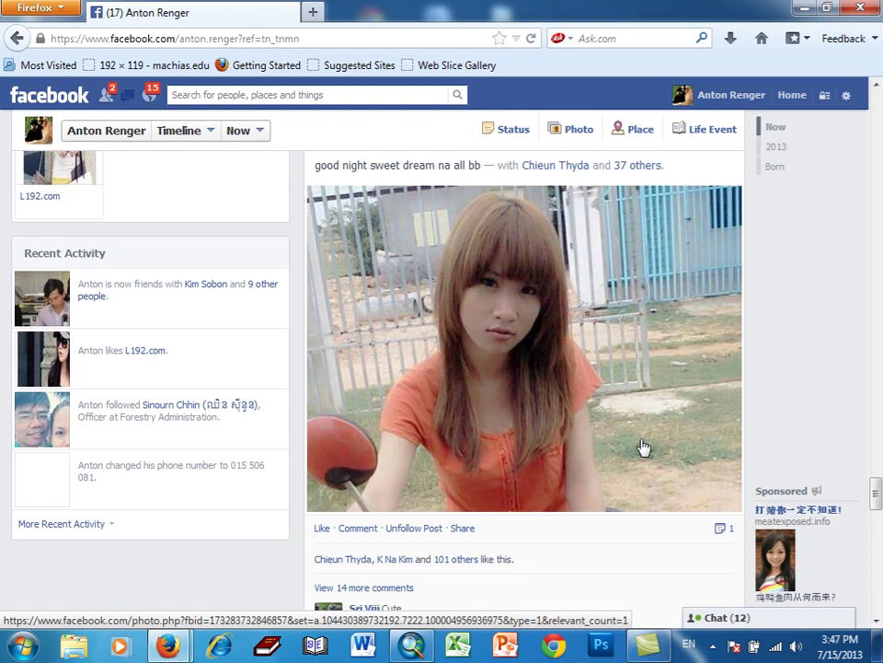
{"action": "scroll", "coordinate": [643, 448], "scroll_direction": "up", "scroll_amount": 3}
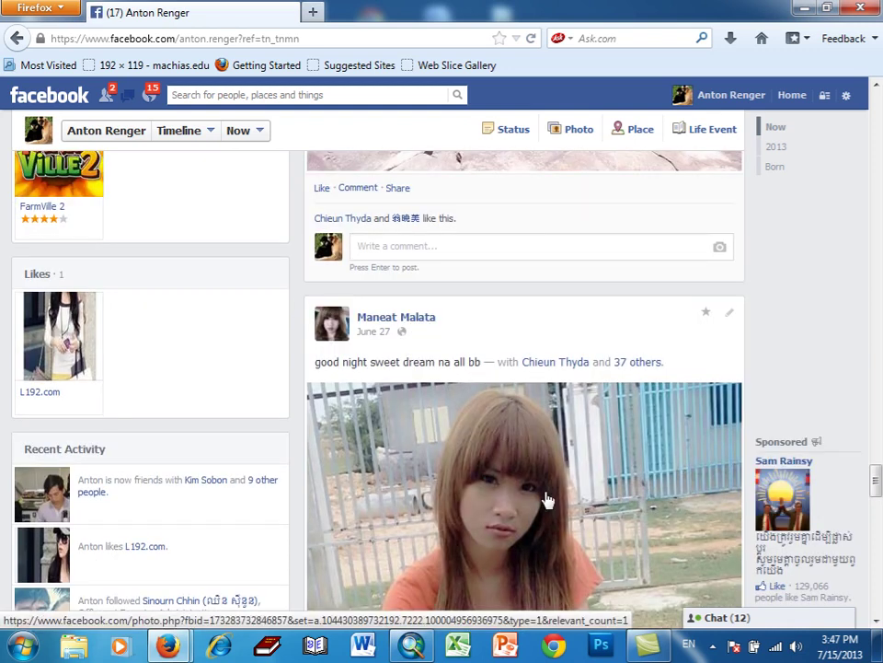
{"action": "scroll", "coordinate": [546, 500], "scroll_direction": "down", "scroll_amount": 3}
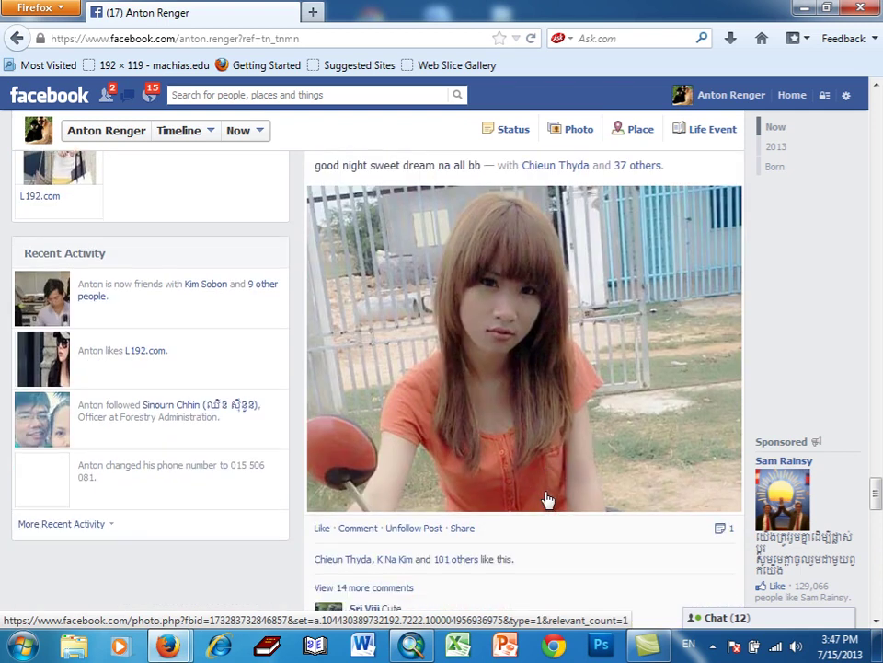
{"action": "scroll", "coordinate": [547, 500], "scroll_direction": "down", "scroll_amount": 5}
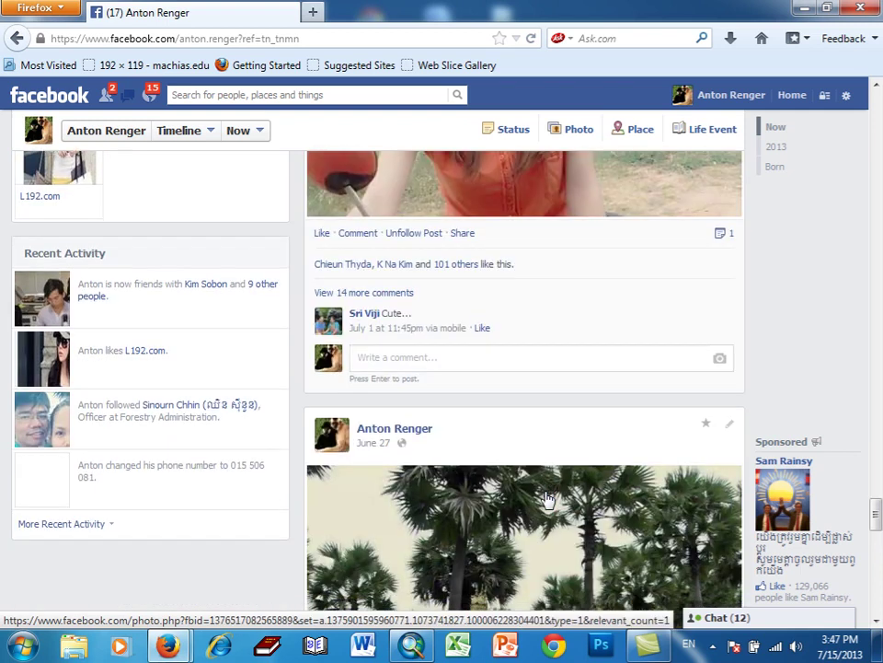
{"action": "scroll", "coordinate": [547, 500], "scroll_direction": "down", "scroll_amount": 5}
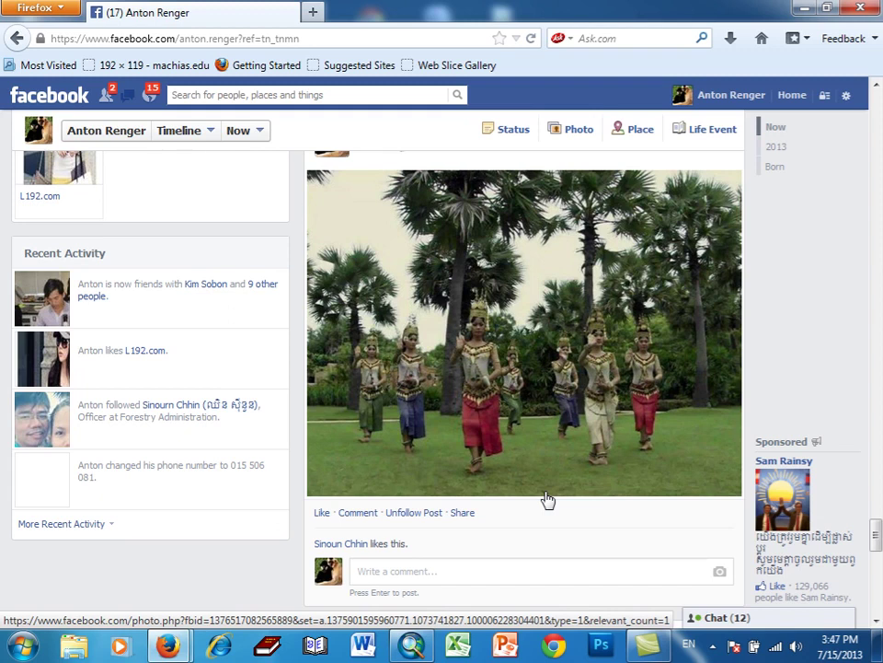
{"action": "scroll", "coordinate": [547, 500], "scroll_direction": "up", "scroll_amount": 15}
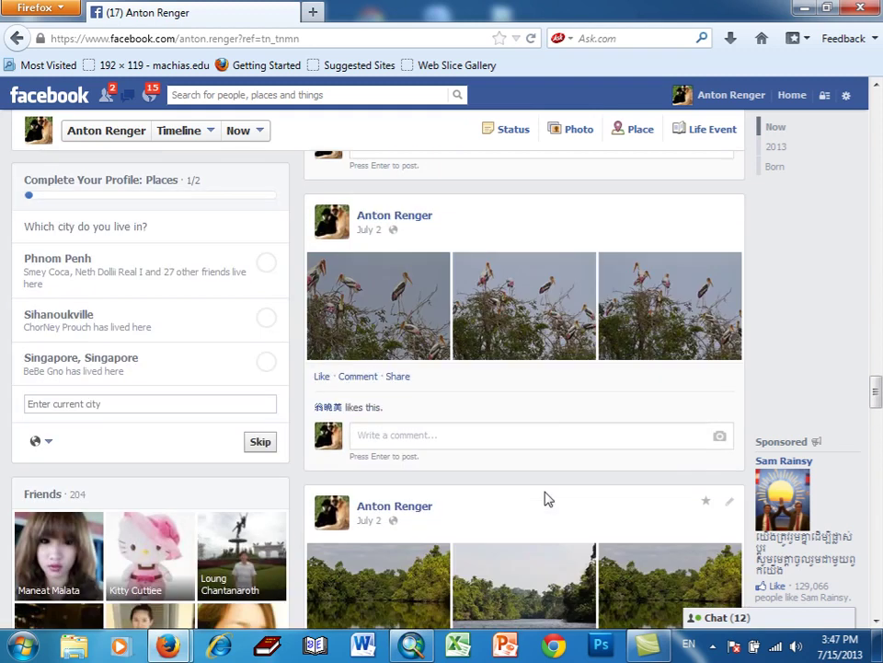
{"action": "scroll", "coordinate": [547, 499], "scroll_direction": "up", "scroll_amount": 15}
{"action": "scroll", "coordinate": [548, 497], "scroll_direction": "up", "scroll_amount": 5}
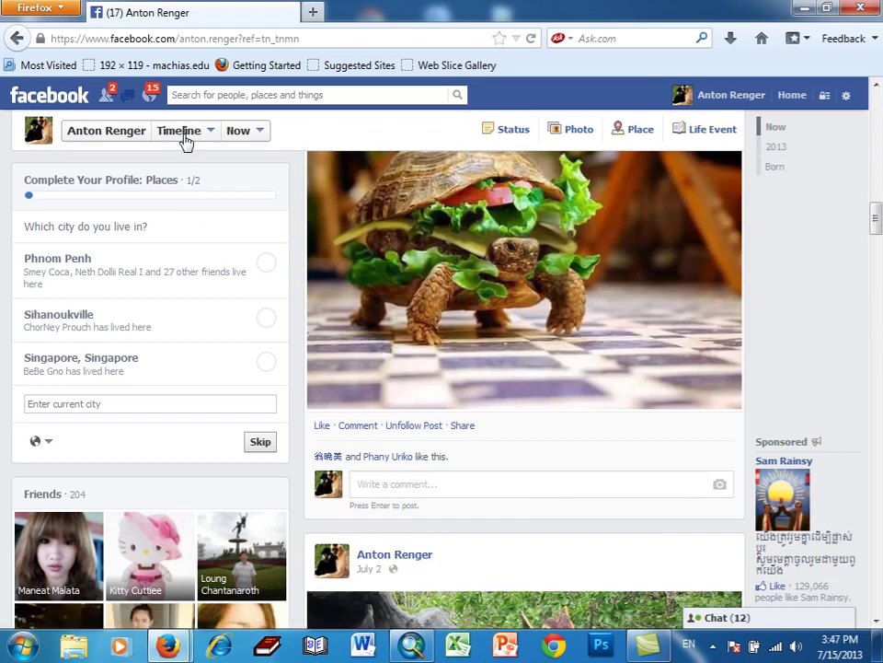
{"action": "scroll", "coordinate": [473, 355], "scroll_direction": "up", "scroll_amount": 10}
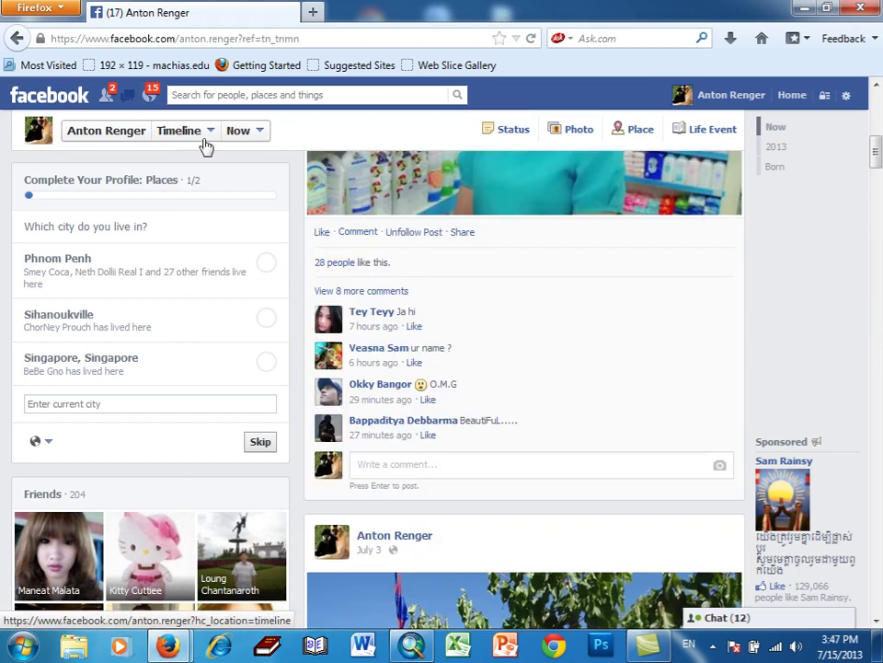
- Open Friend Requests and confirm the first batch of pending requests
{"action": "left_click", "coordinate": [107, 95]}
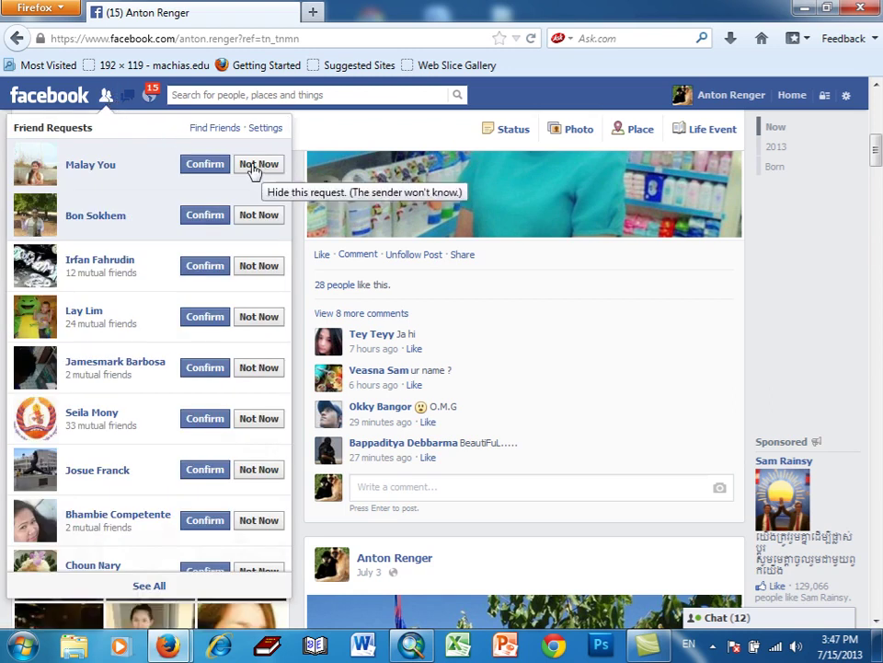
{"action": "left_click", "coordinate": [210, 169]}
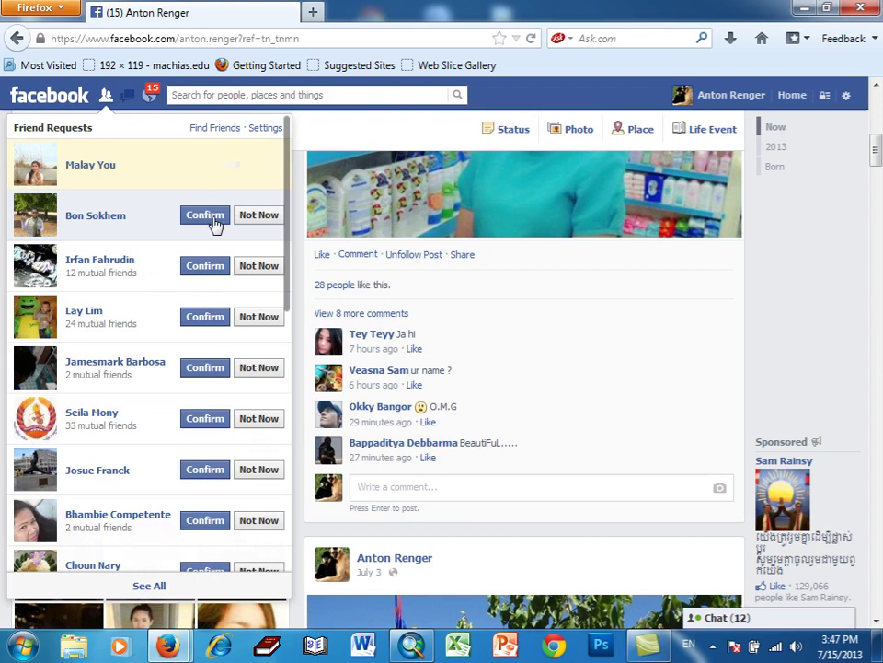
{"action": "left_click", "coordinate": [211, 223]}
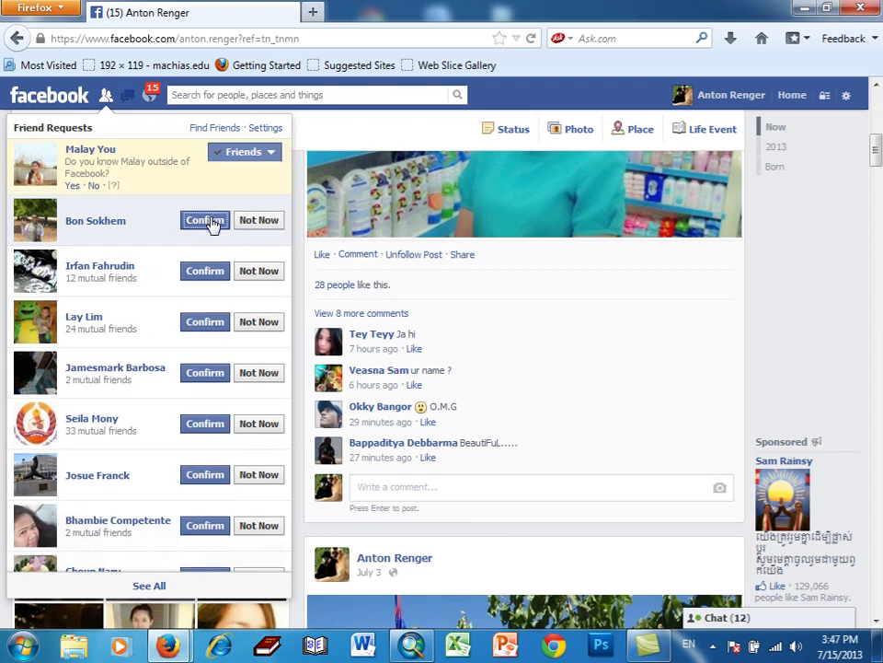
{"action": "left_click", "coordinate": [208, 273]}
{"action": "left_click", "coordinate": [207, 328]}
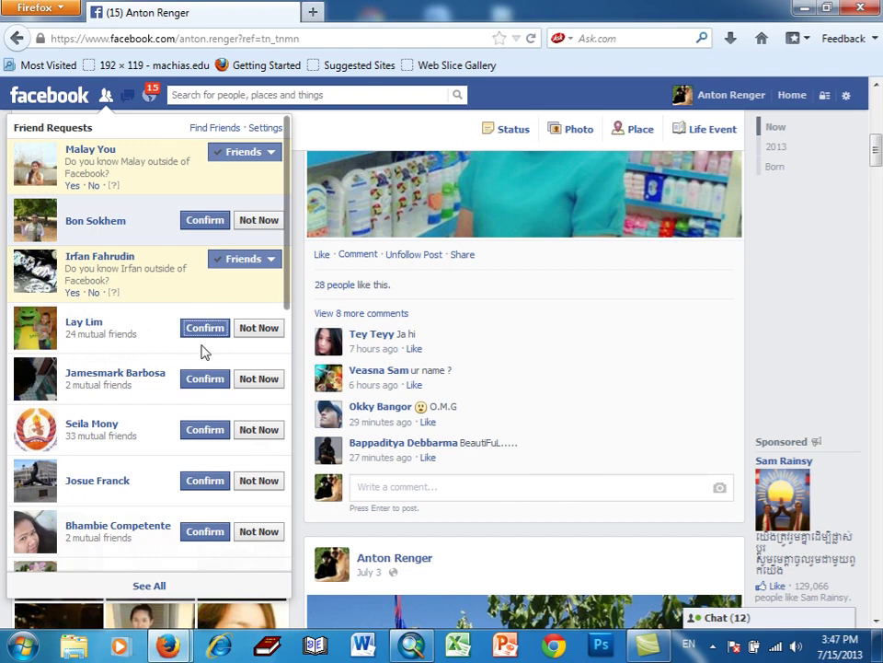
{"action": "left_click", "coordinate": [204, 382]}
{"action": "left_click", "coordinate": [198, 435]}
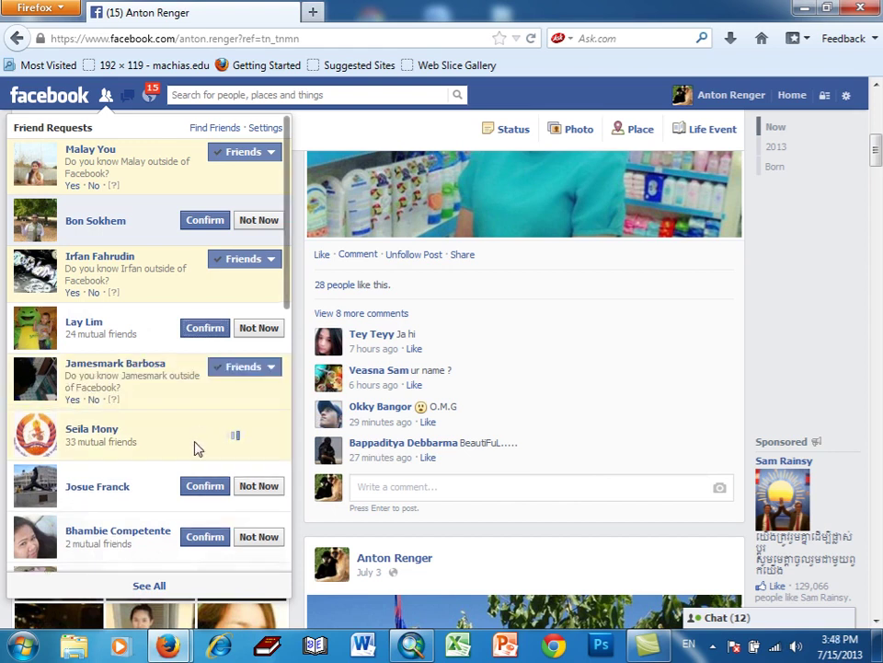
{"action": "left_click", "coordinate": [185, 332]}
{"action": "left_click", "coordinate": [204, 220]}
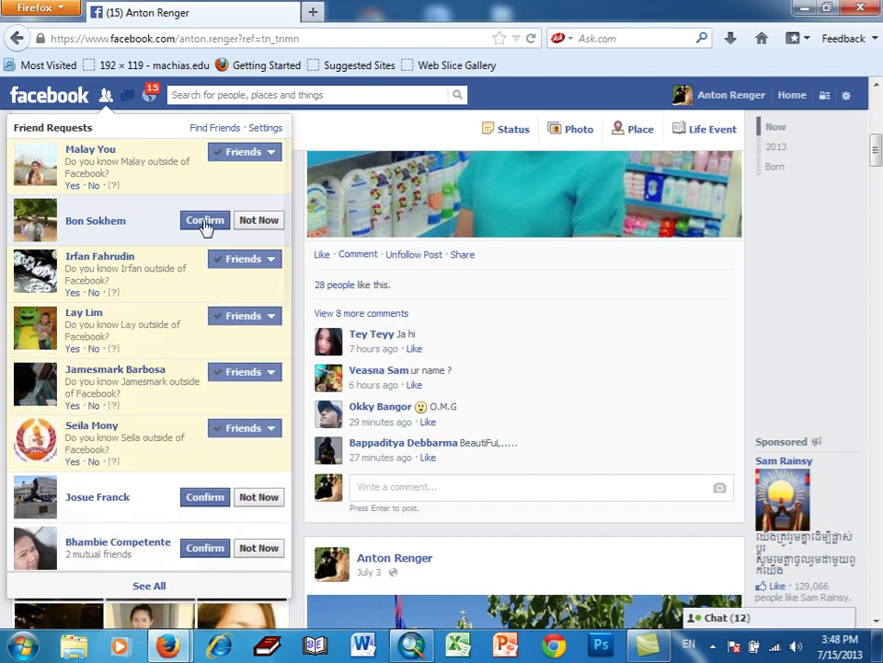
{"action": "left_click", "coordinate": [210, 498]}
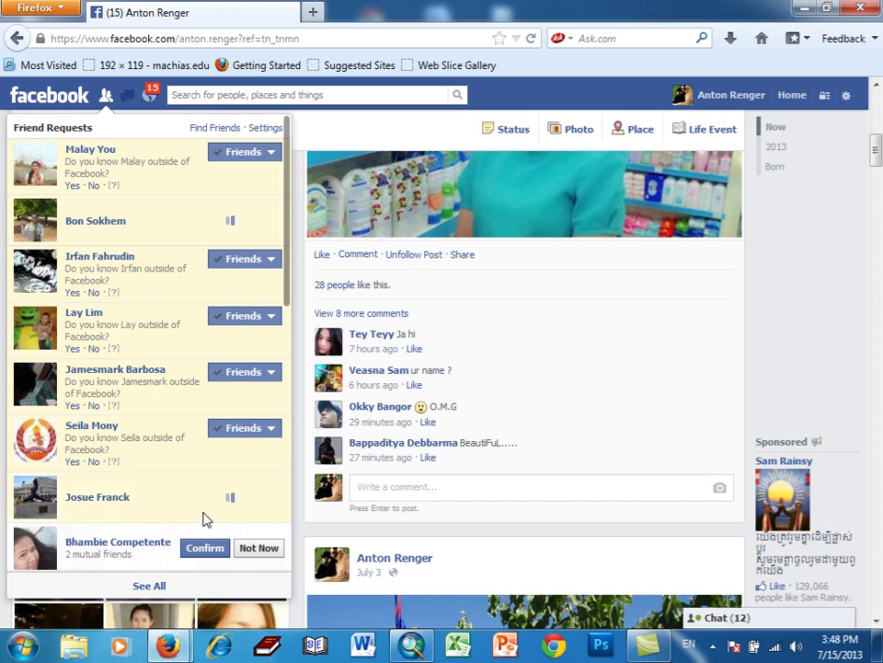
{"action": "scroll", "coordinate": [204, 518], "scroll_direction": "down", "scroll_amount": 1}
{"action": "left_click", "coordinate": [205, 520]}
{"action": "scroll", "coordinate": [203, 520], "scroll_direction": "down", "scroll_amount": 3}
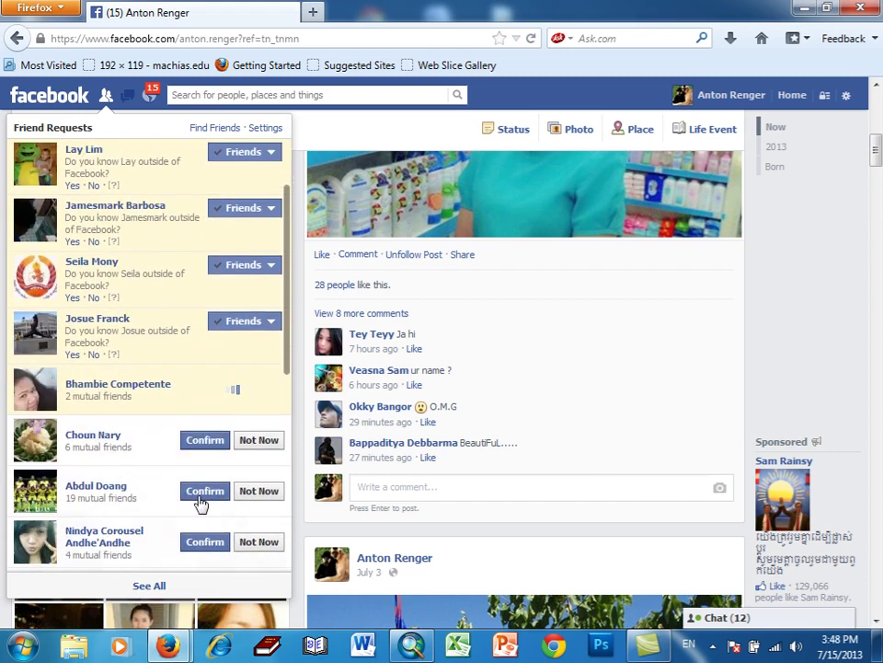
{"action": "left_click", "coordinate": [203, 447]}
{"action": "left_click", "coordinate": [200, 500]}
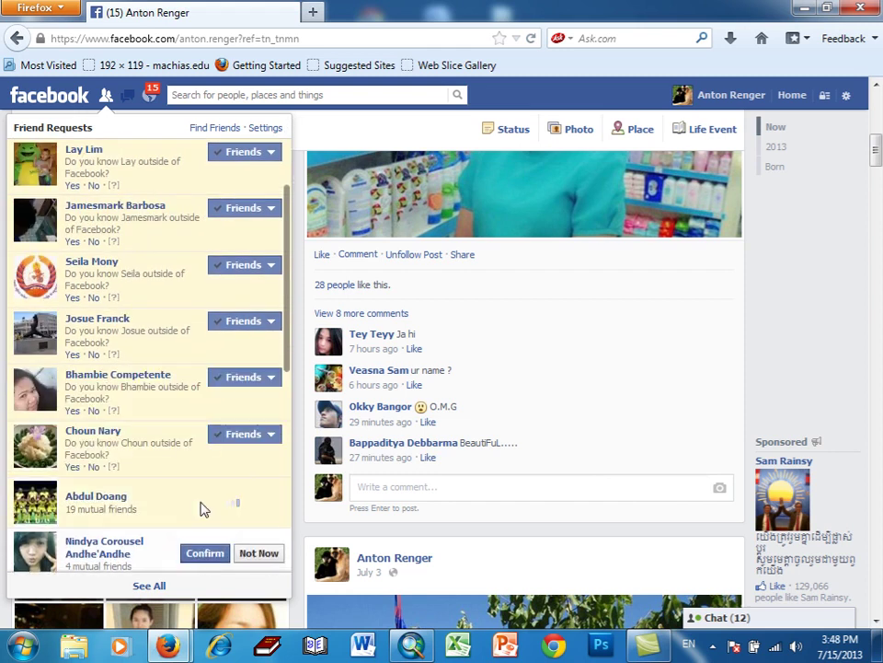
{"action": "scroll", "coordinate": [204, 504], "scroll_direction": "down", "scroll_amount": 3}
{"action": "left_click", "coordinate": [198, 428]}
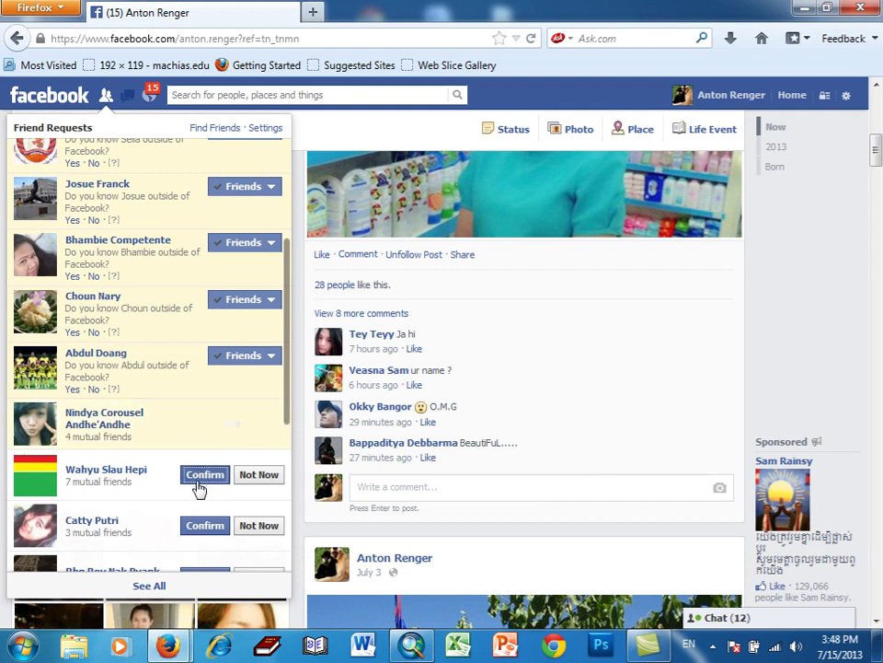
{"action": "left_click", "coordinate": [199, 483]}
{"action": "scroll", "coordinate": [197, 529], "scroll_direction": "down", "scroll_amount": 1}
{"action": "scroll", "coordinate": [195, 525], "scroll_direction": "down", "scroll_amount": 2}
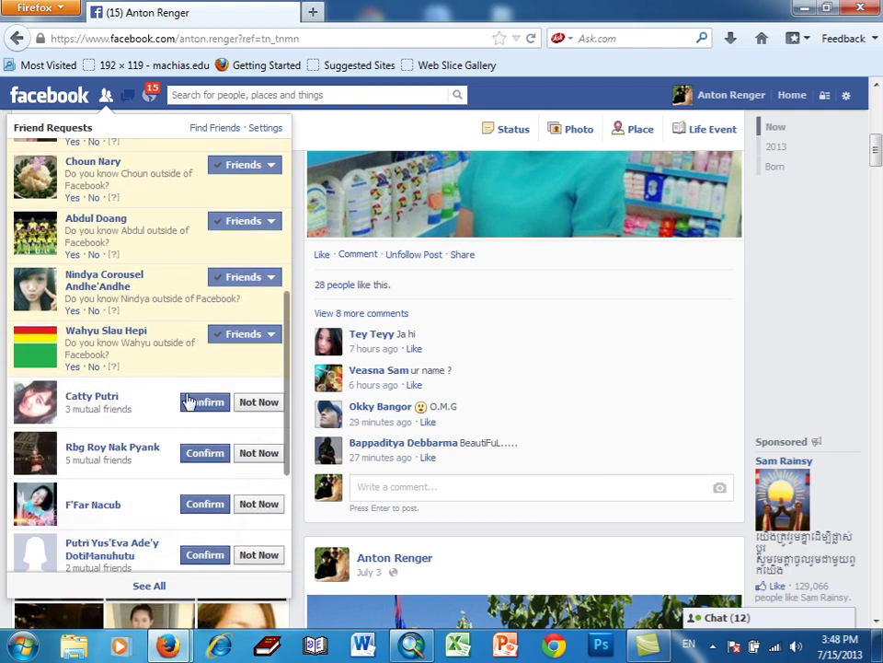
{"action": "left_click", "coordinate": [196, 411]}
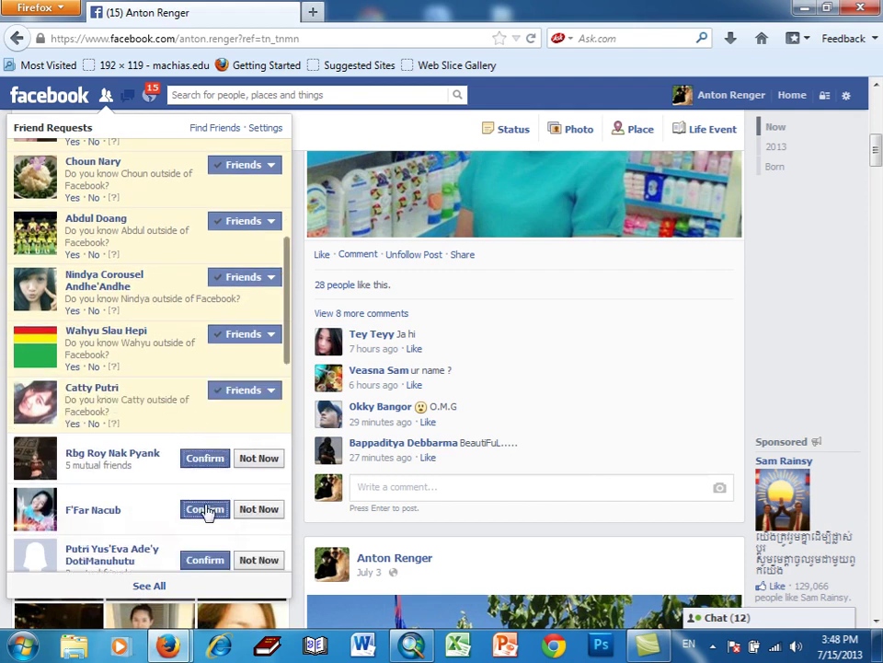
{"action": "left_click", "coordinate": [206, 510]}
{"action": "left_click", "coordinate": [199, 426]}
{"action": "scroll", "coordinate": [177, 497], "scroll_direction": "down", "scroll_amount": 2}
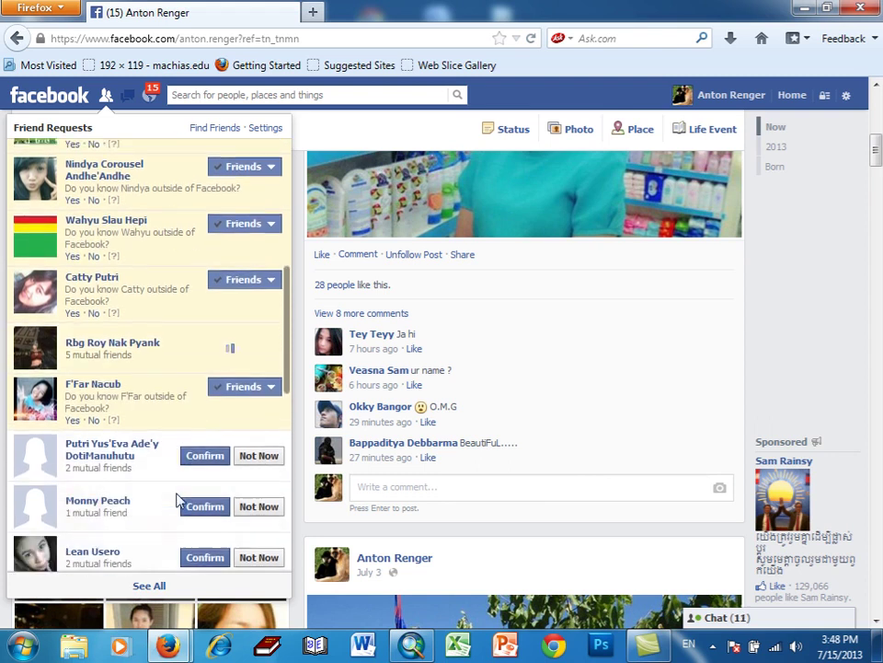
- Confirm the remaining pending friend requests down to the end of the list
{"action": "left_click", "coordinate": [199, 434]}
{"action": "left_click", "coordinate": [197, 487]}
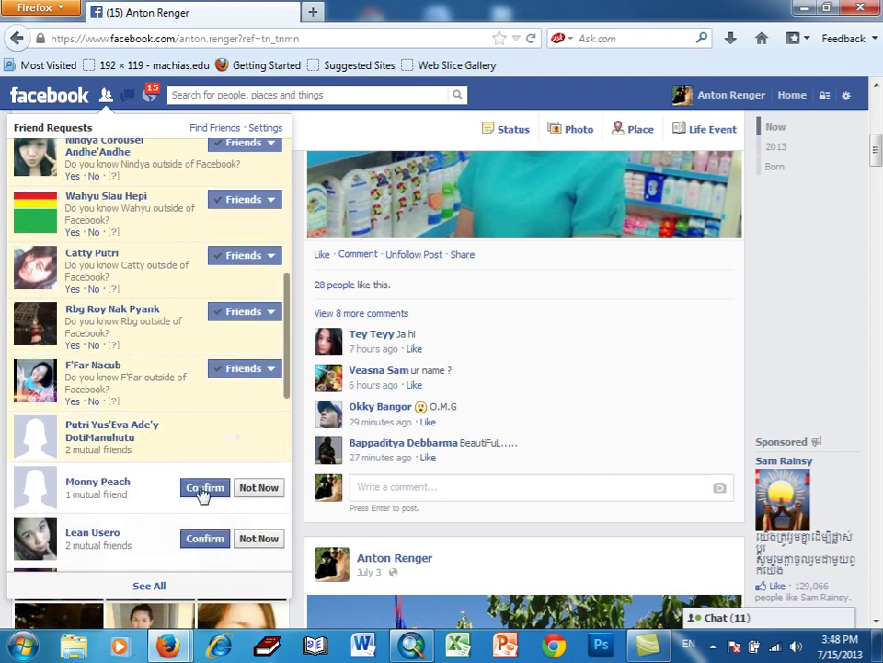
{"action": "left_click", "coordinate": [197, 549]}
{"action": "scroll", "coordinate": [186, 504], "scroll_direction": "down", "scroll_amount": 2}
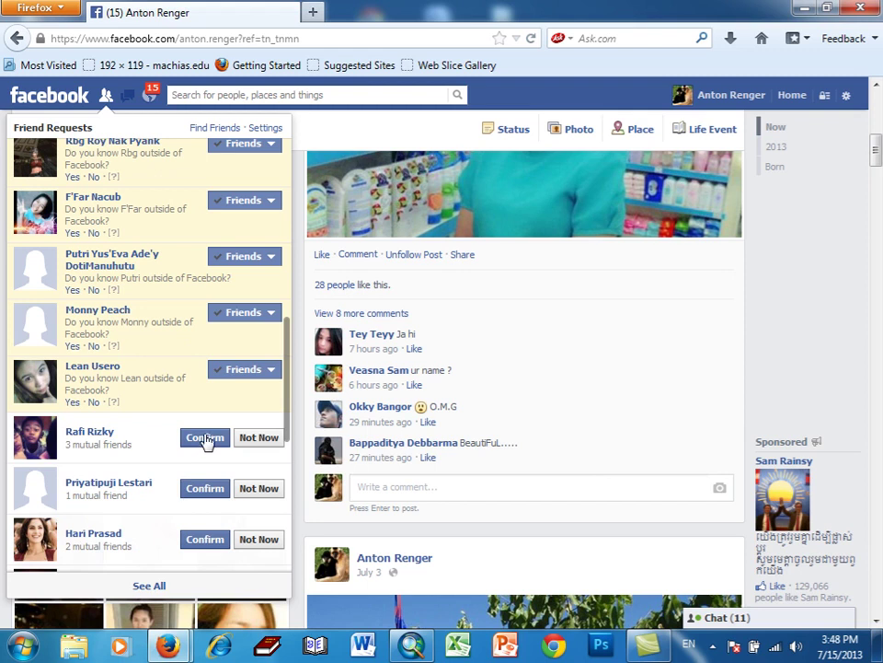
{"action": "left_click", "coordinate": [206, 440]}
{"action": "left_click", "coordinate": [205, 488]}
{"action": "left_click", "coordinate": [204, 545]}
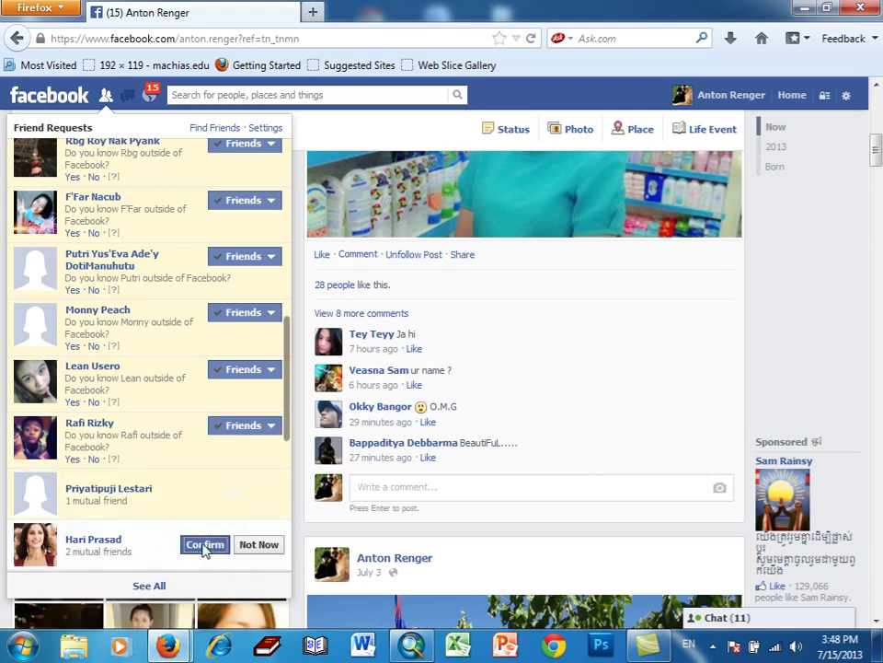
{"action": "scroll", "coordinate": [224, 508], "scroll_direction": "down", "scroll_amount": 3}
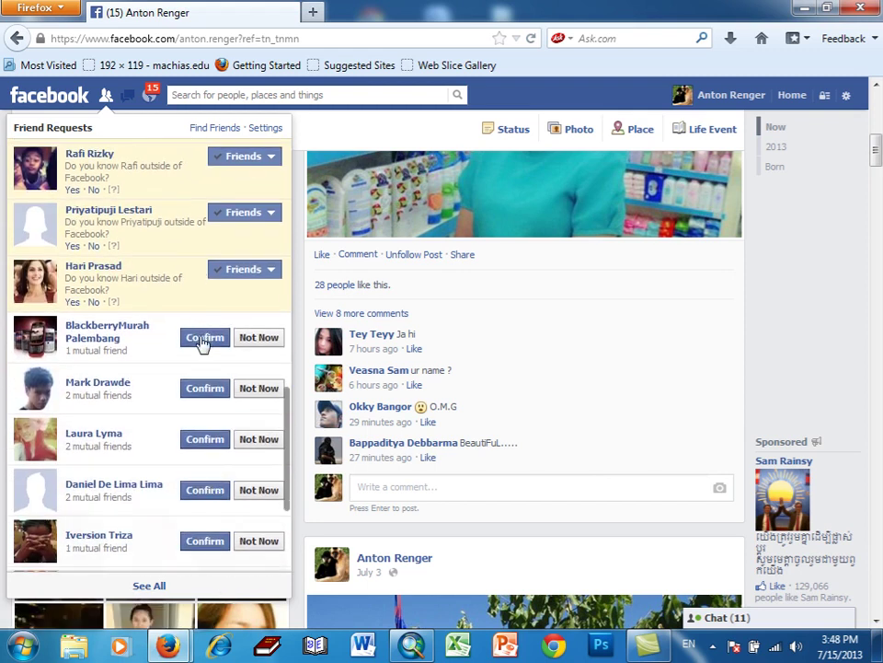
{"action": "left_click", "coordinate": [205, 339]}
{"action": "left_click", "coordinate": [203, 389]}
{"action": "left_click", "coordinate": [204, 440]}
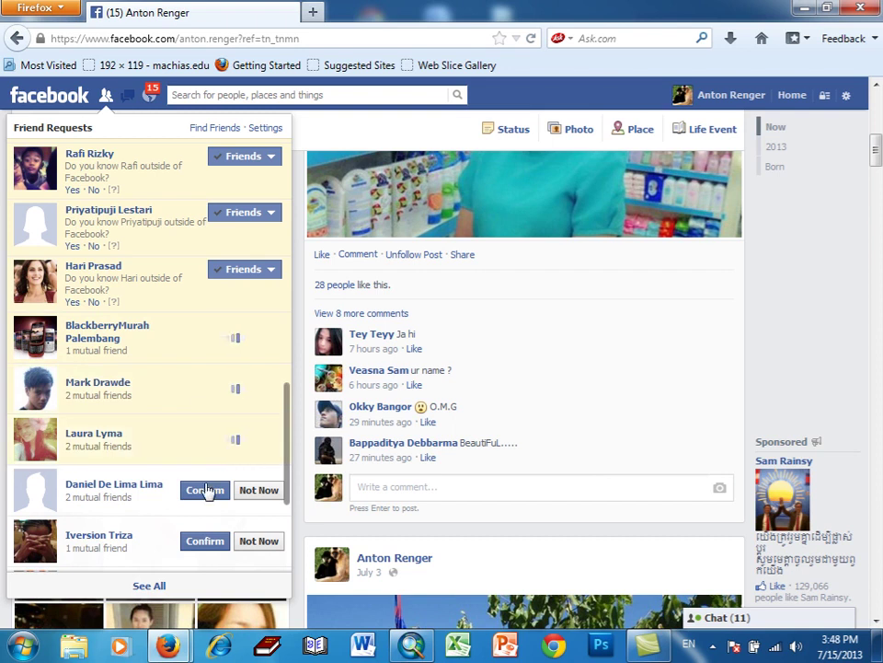
{"action": "left_click", "coordinate": [205, 555]}
{"action": "left_click", "coordinate": [203, 502]}
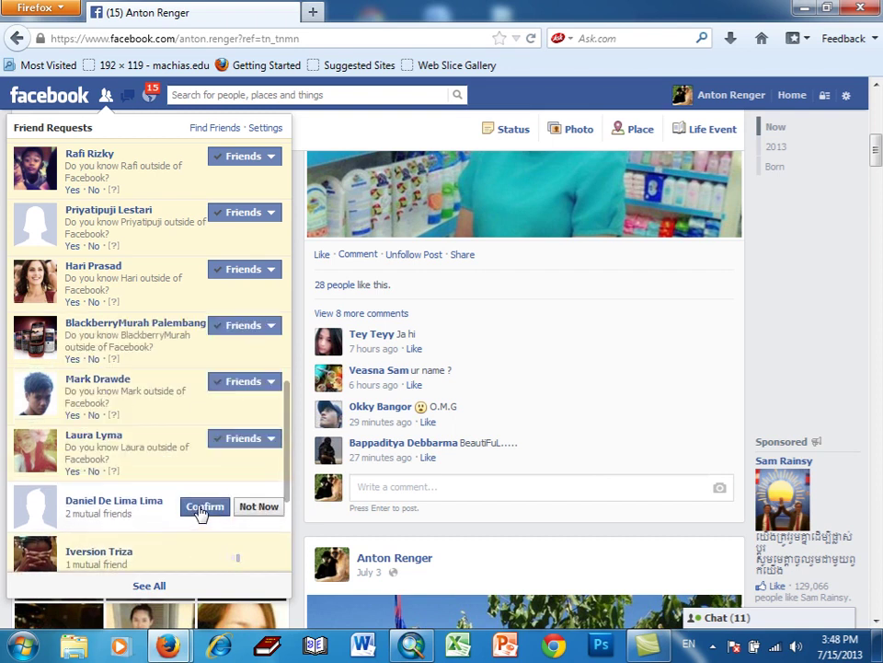
{"action": "mouse_move", "coordinate": [218, 502]}
{"action": "scroll", "coordinate": [182, 506], "scroll_direction": "down", "scroll_amount": 3}
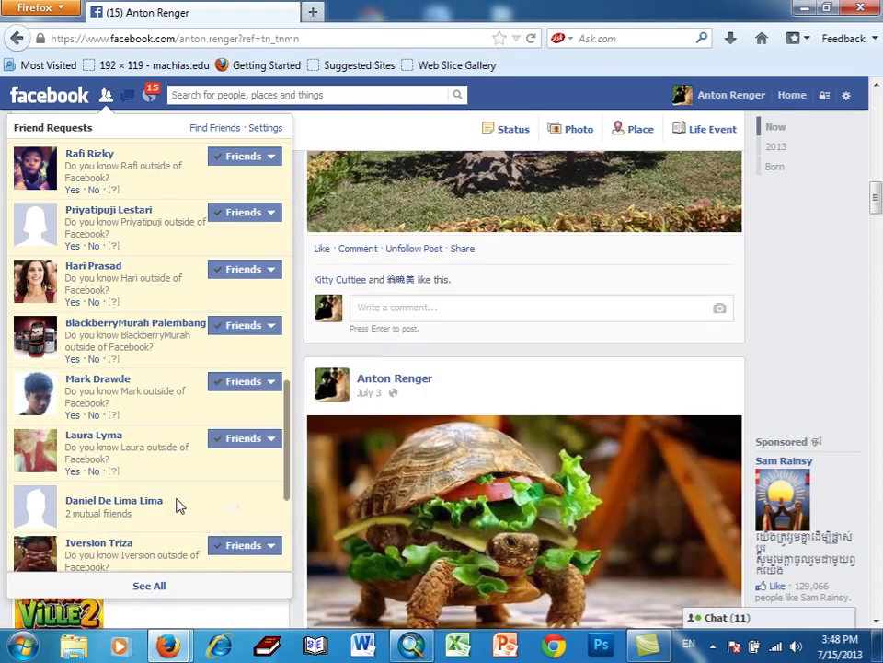
{"action": "scroll", "coordinate": [179, 506], "scroll_direction": "down", "scroll_amount": 2}
{"action": "scroll", "coordinate": [180, 506], "scroll_direction": "down", "scroll_amount": 3}
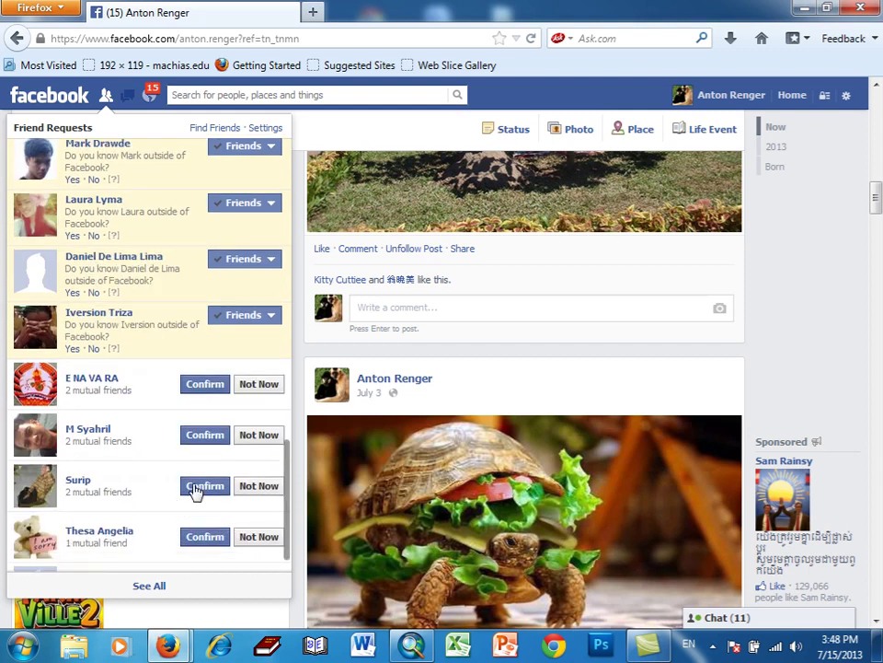
{"action": "left_click", "coordinate": [203, 385]}
{"action": "left_click", "coordinate": [202, 435]}
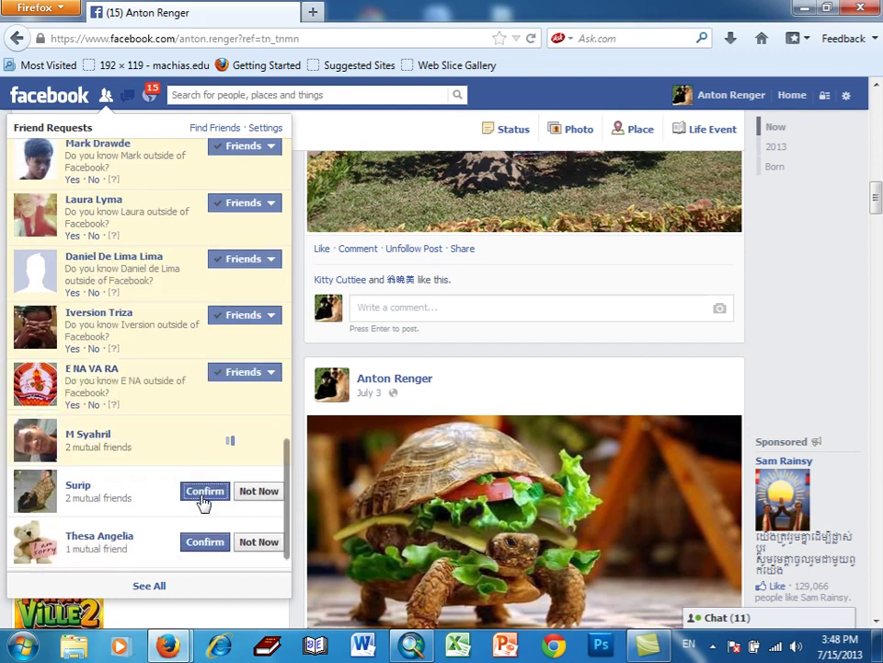
{"action": "left_click", "coordinate": [204, 488]}
{"action": "left_click", "coordinate": [205, 548]}
{"action": "scroll", "coordinate": [175, 506], "scroll_direction": "down", "scroll_amount": 1}
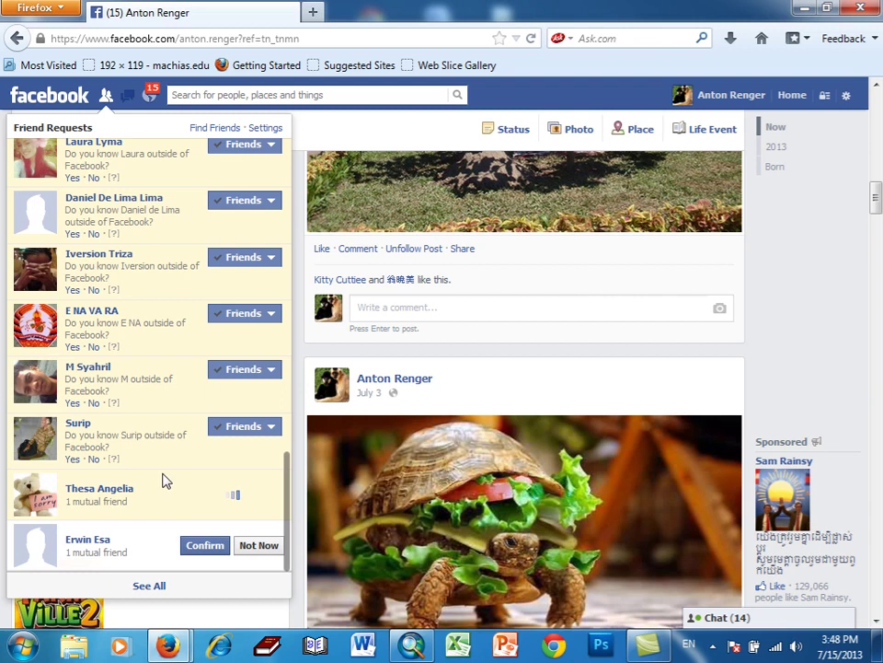
{"action": "left_click", "coordinate": [196, 547]}
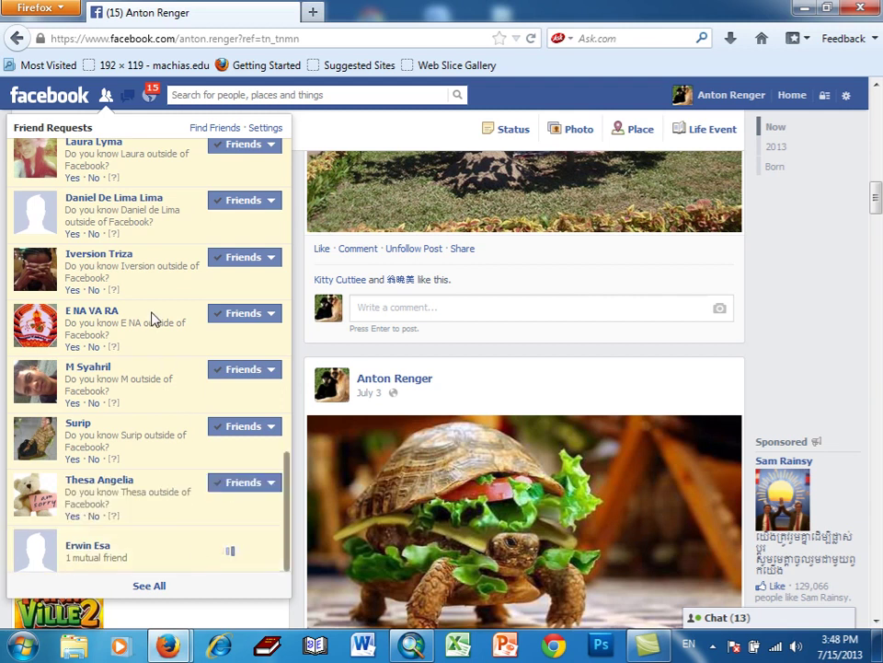
{"action": "scroll", "coordinate": [154, 322], "scroll_direction": "up", "scroll_amount": 10}
{"action": "scroll", "coordinate": [154, 318], "scroll_direction": "up", "scroll_amount": 10}
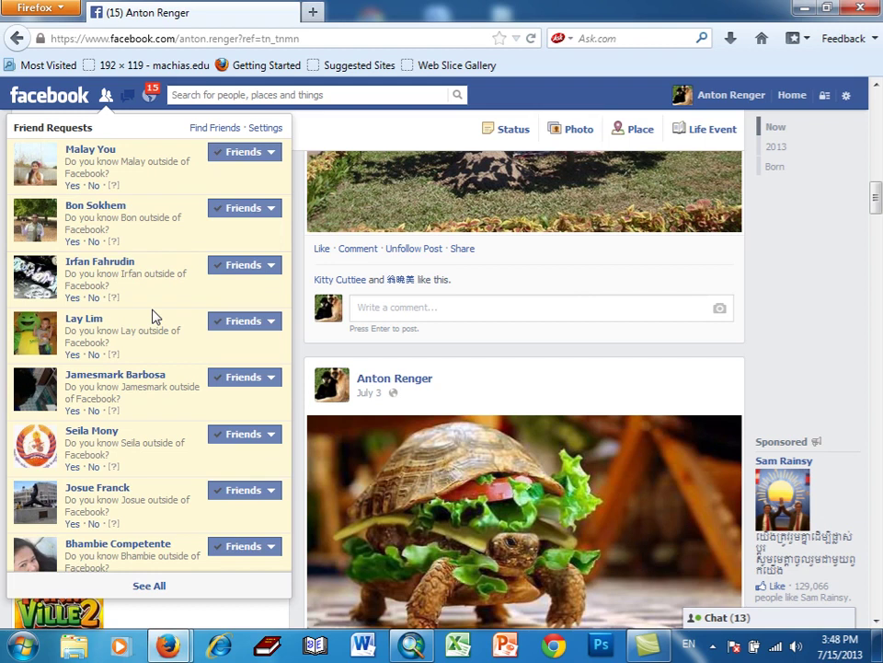
- Close the friend requests list, return to the profile top and open the Photos tab
{"action": "left_click", "coordinate": [796, 287]}
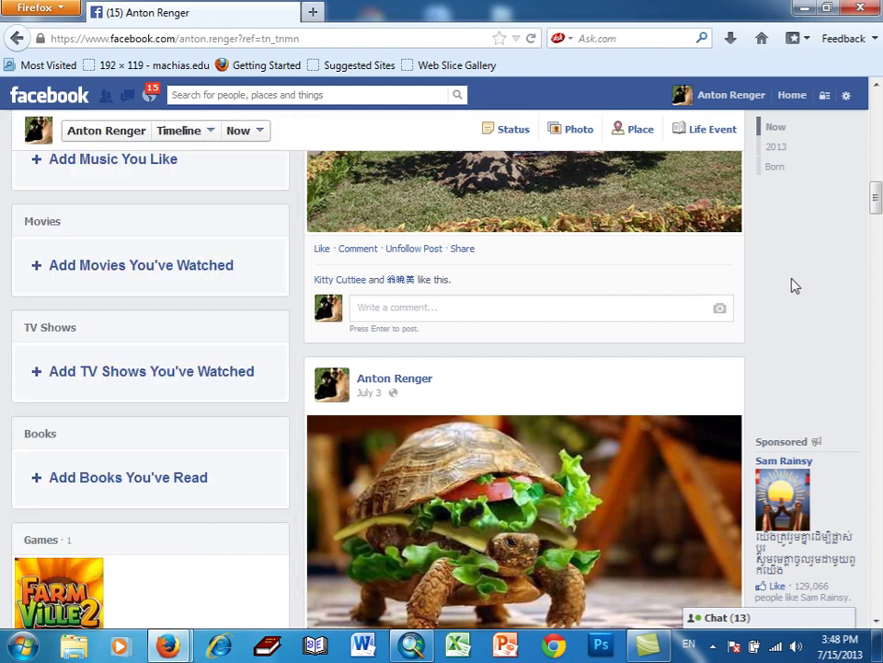
{"action": "scroll", "coordinate": [795, 257], "scroll_direction": "up", "scroll_amount": 15}
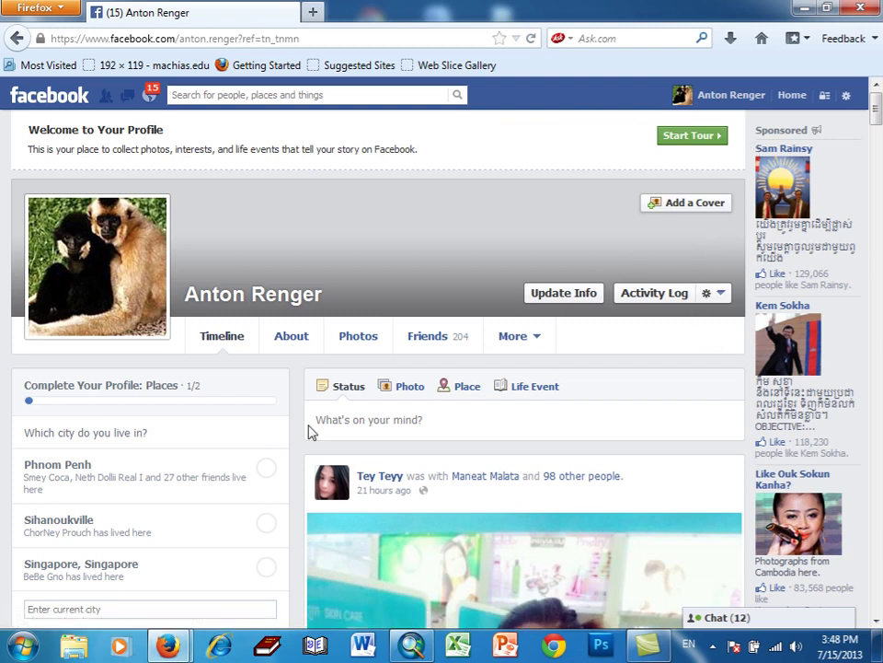
{"action": "scroll", "coordinate": [311, 432], "scroll_direction": "down", "scroll_amount": 5}
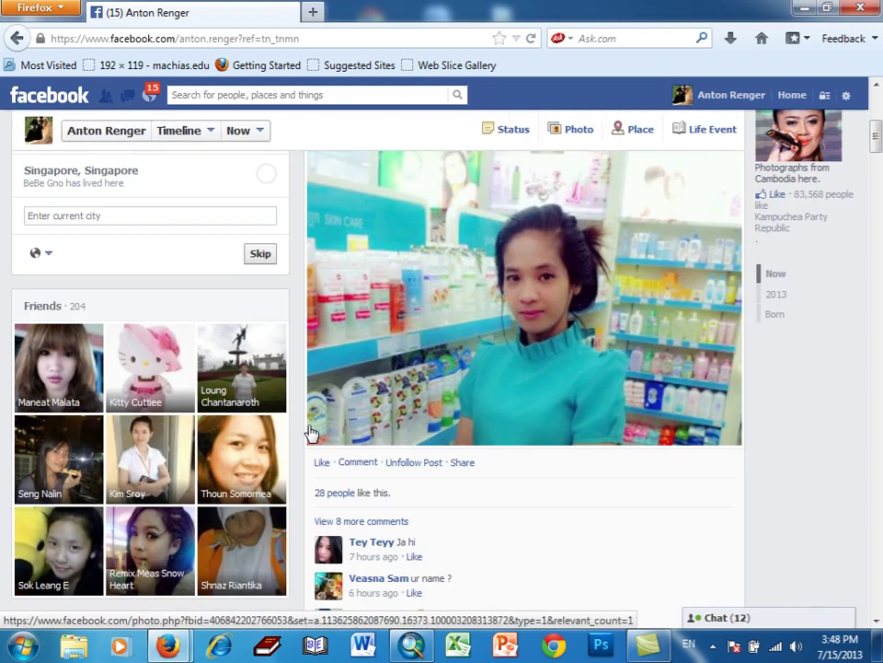
{"action": "scroll", "coordinate": [311, 432], "scroll_direction": "up", "scroll_amount": 3}
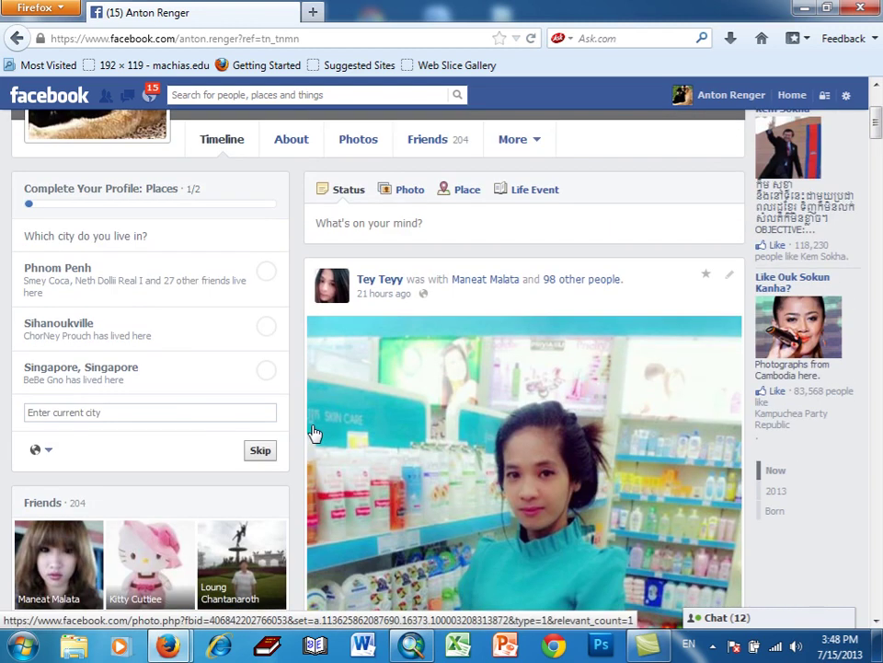
{"action": "scroll", "coordinate": [483, 423], "scroll_direction": "down", "scroll_amount": 3}
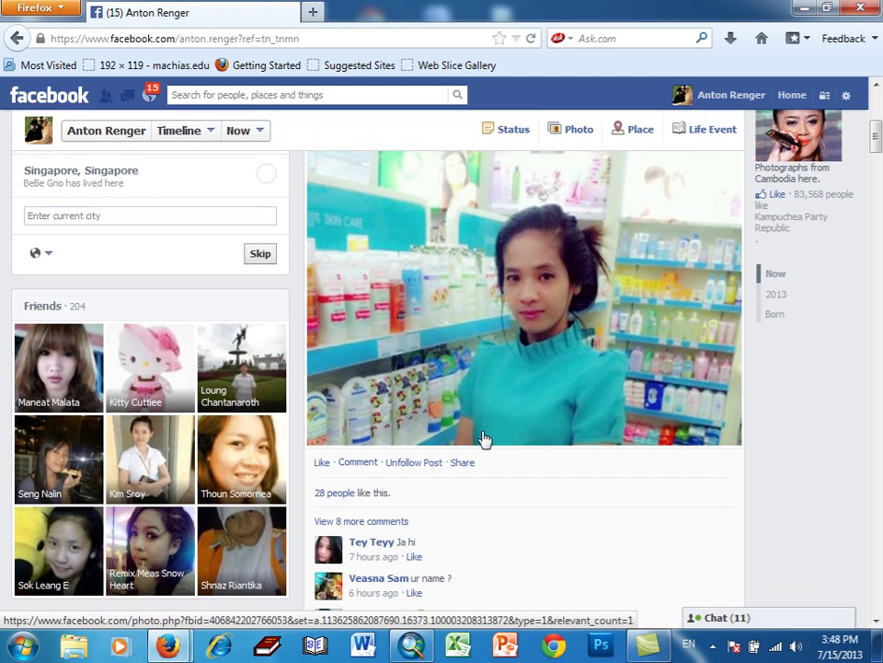
{"action": "scroll", "coordinate": [483, 438], "scroll_direction": "down", "scroll_amount": 3}
{"action": "scroll", "coordinate": [483, 438], "scroll_direction": "up", "scroll_amount": 2}
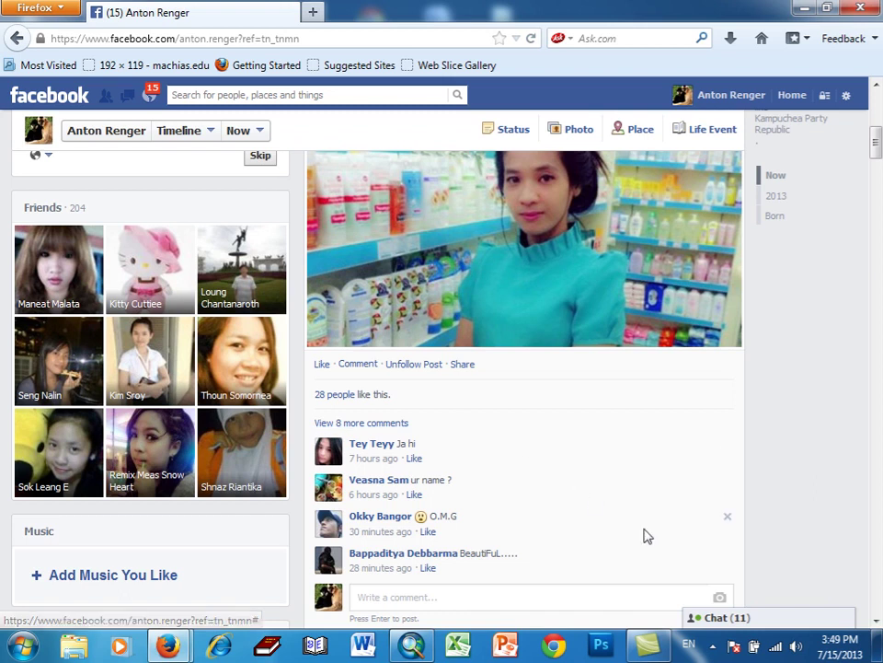
{"action": "scroll", "coordinate": [654, 525], "scroll_direction": "up", "scroll_amount": 5}
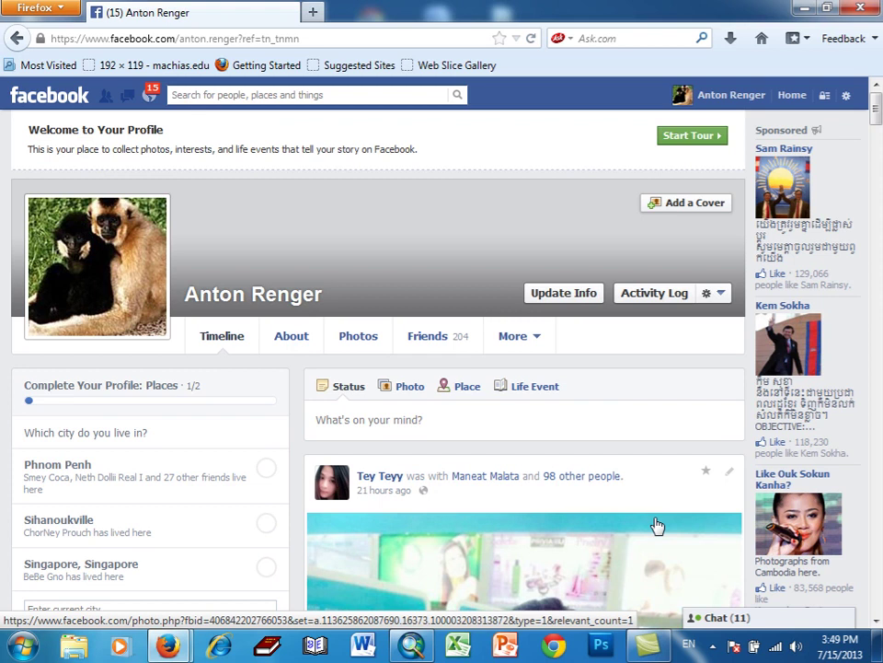
{"action": "scroll", "coordinate": [657, 525], "scroll_direction": "down", "scroll_amount": 5}
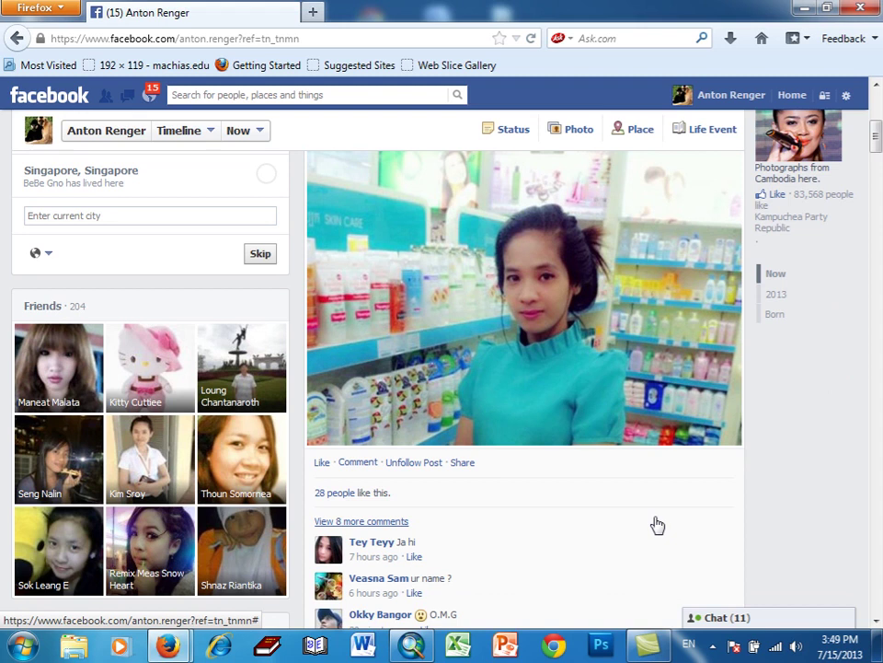
{"action": "scroll", "coordinate": [657, 525], "scroll_direction": "up", "scroll_amount": 5}
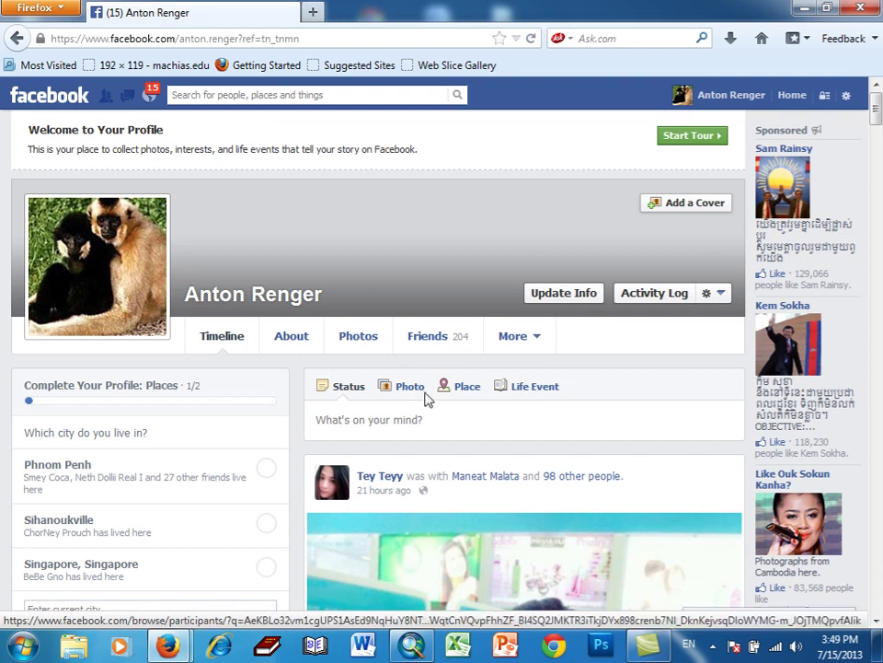
{"action": "left_click", "coordinate": [364, 341]}
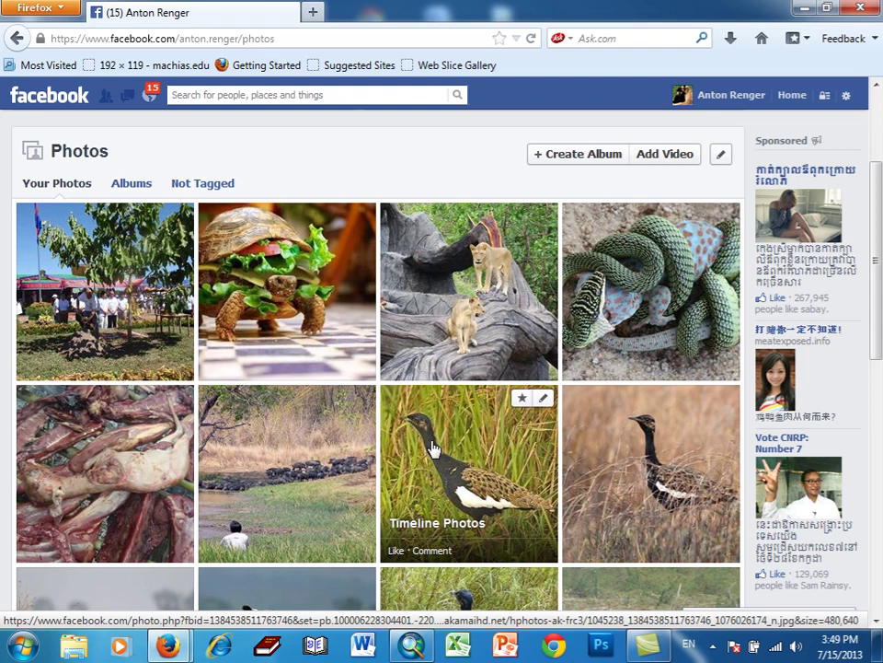
{"action": "scroll", "coordinate": [433, 448], "scroll_direction": "down", "scroll_amount": 3}
{"action": "scroll", "coordinate": [433, 448], "scroll_direction": "down", "scroll_amount": 3}
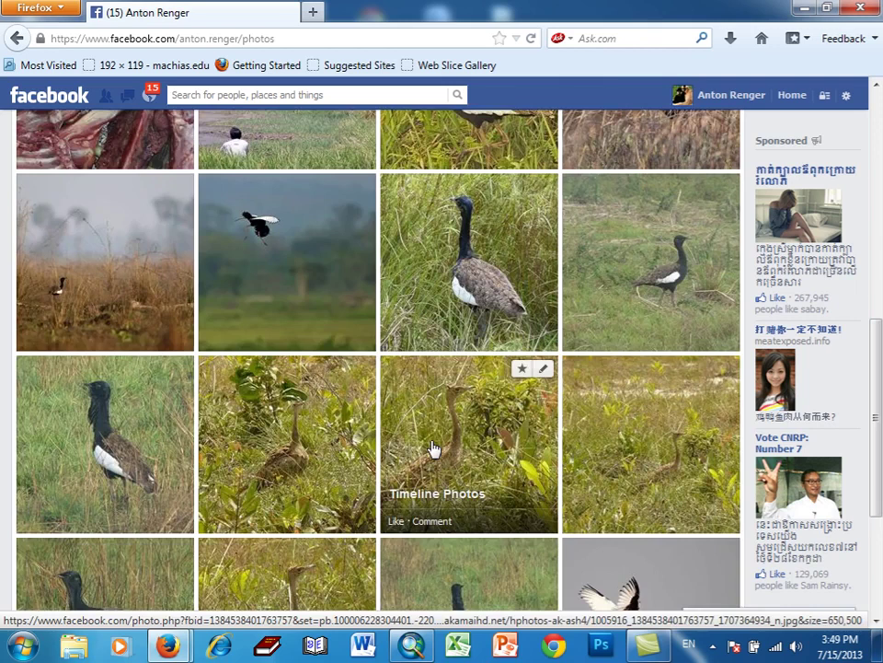
{"action": "scroll", "coordinate": [433, 448], "scroll_direction": "down", "scroll_amount": 3}
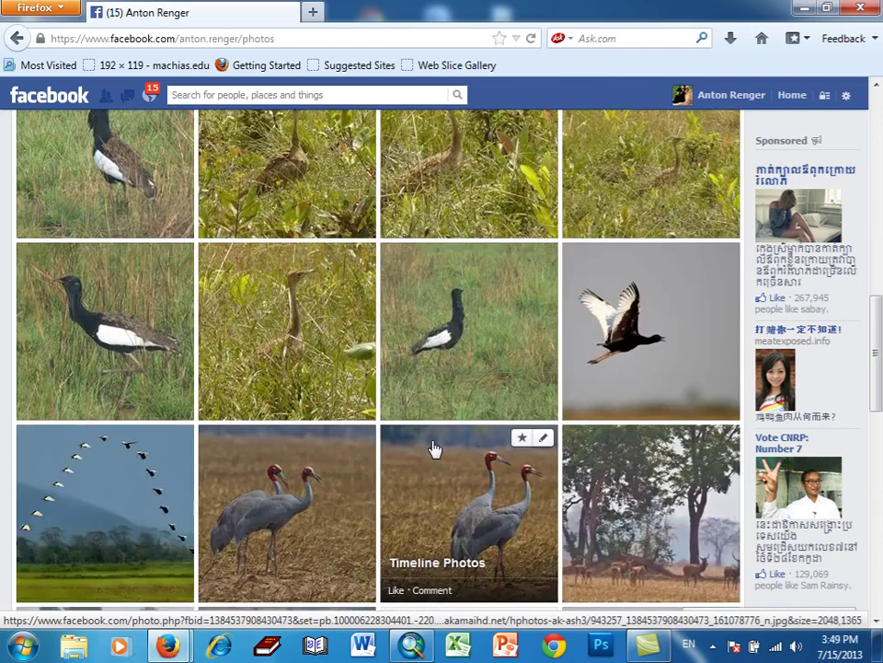
{"action": "scroll", "coordinate": [433, 448], "scroll_direction": "down", "scroll_amount": 5}
{"action": "scroll", "coordinate": [432, 449], "scroll_direction": "down", "scroll_amount": 2}
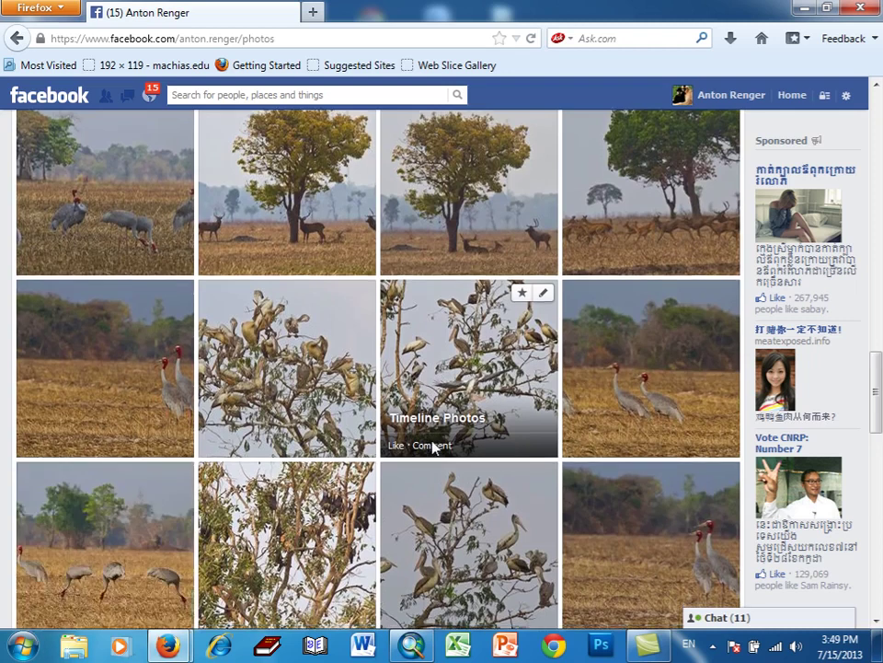
{"action": "scroll", "coordinate": [433, 448], "scroll_direction": "down", "scroll_amount": 8}
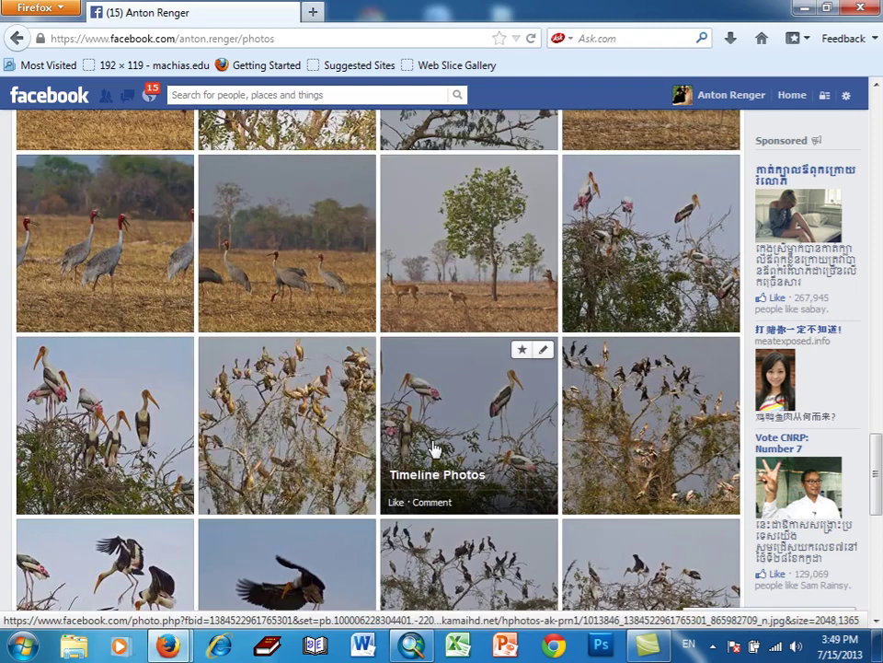
{"action": "scroll", "coordinate": [433, 448], "scroll_direction": "down", "scroll_amount": 5}
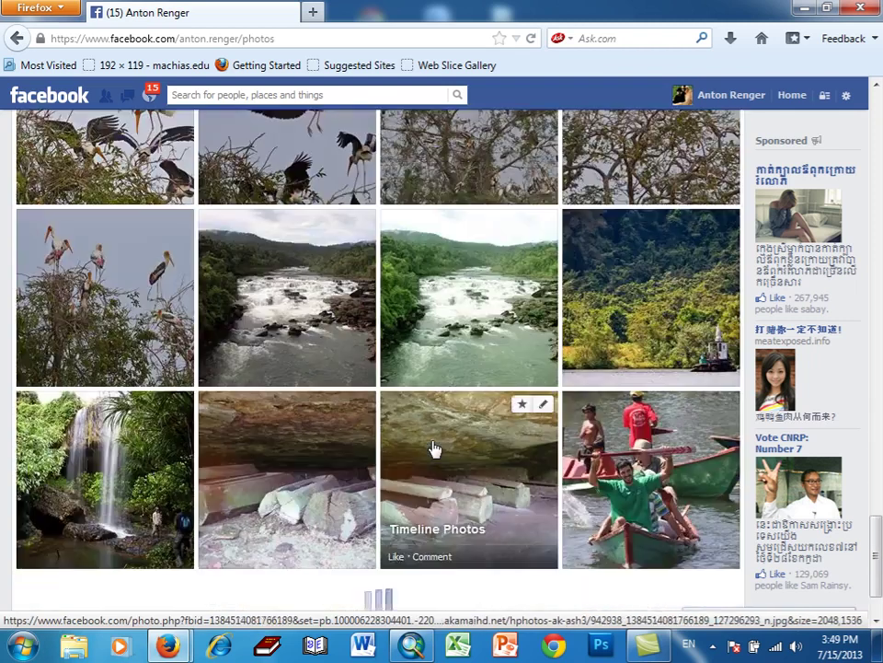
{"action": "scroll", "coordinate": [434, 449], "scroll_direction": "down", "scroll_amount": 1}
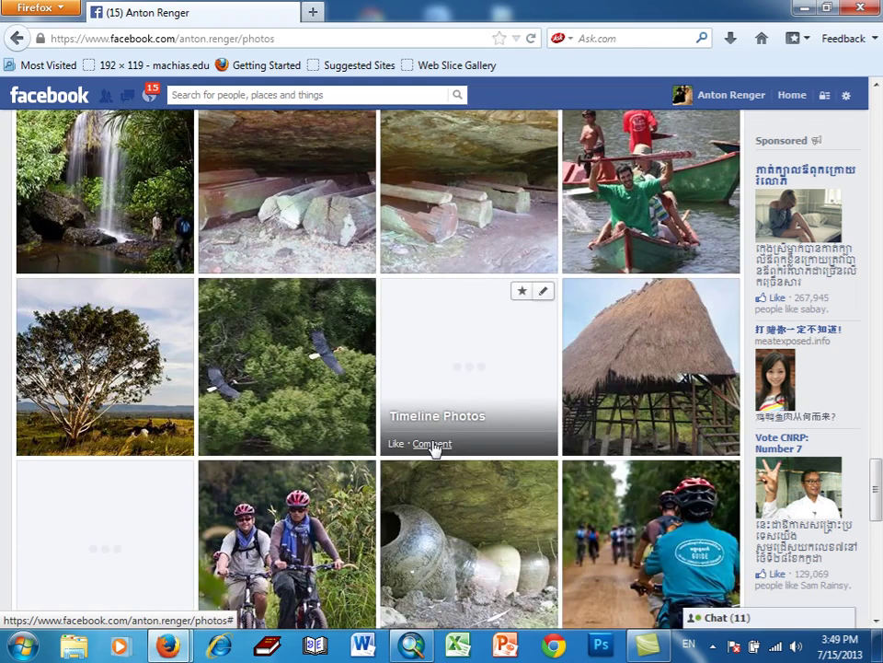
{"action": "scroll", "coordinate": [435, 449], "scroll_direction": "down", "scroll_amount": 4}
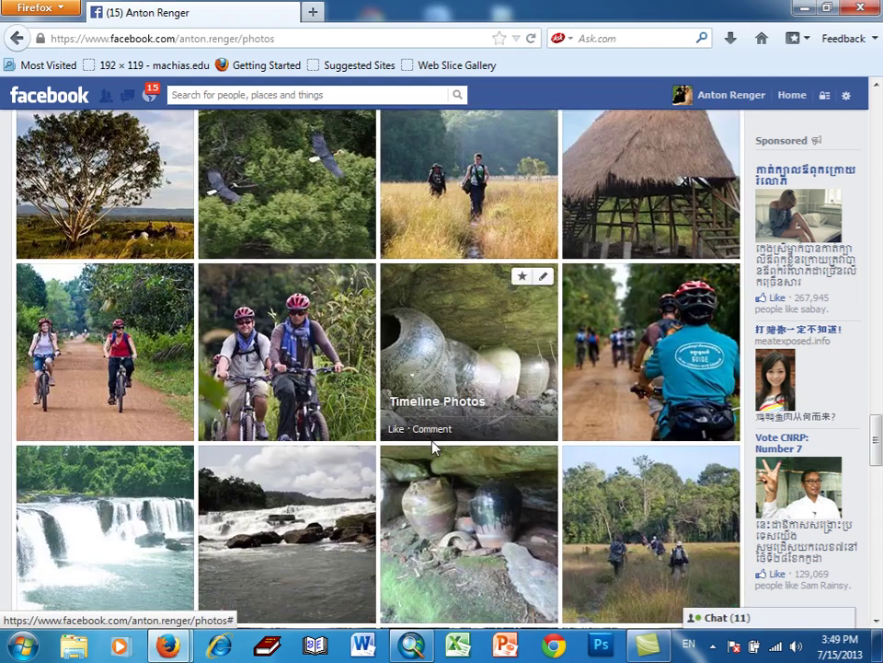
{"action": "scroll", "coordinate": [435, 448], "scroll_direction": "down", "scroll_amount": 4}
{"action": "scroll", "coordinate": [435, 449], "scroll_direction": "down", "scroll_amount": 5}
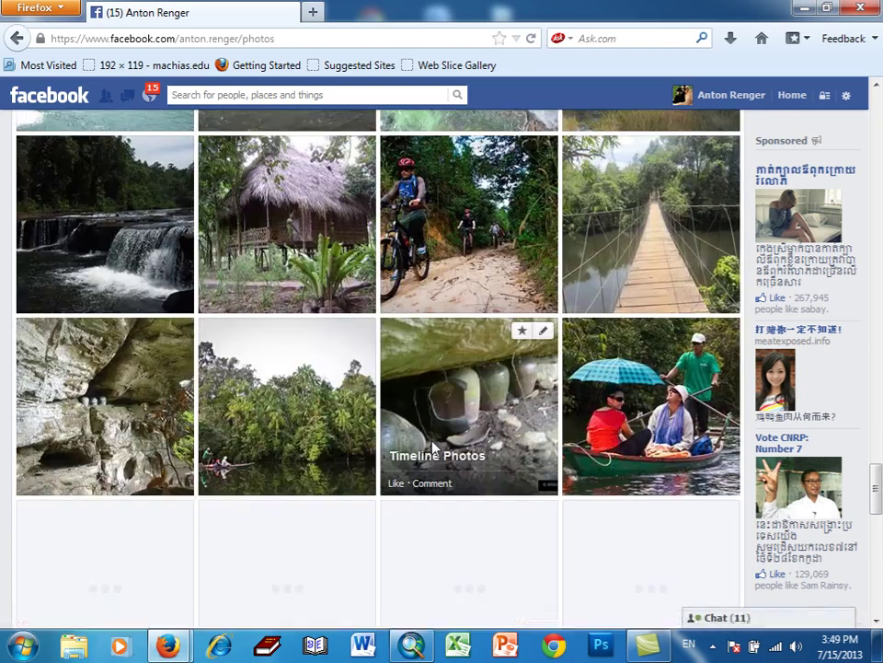
{"action": "scroll", "coordinate": [435, 449], "scroll_direction": "down", "scroll_amount": 5}
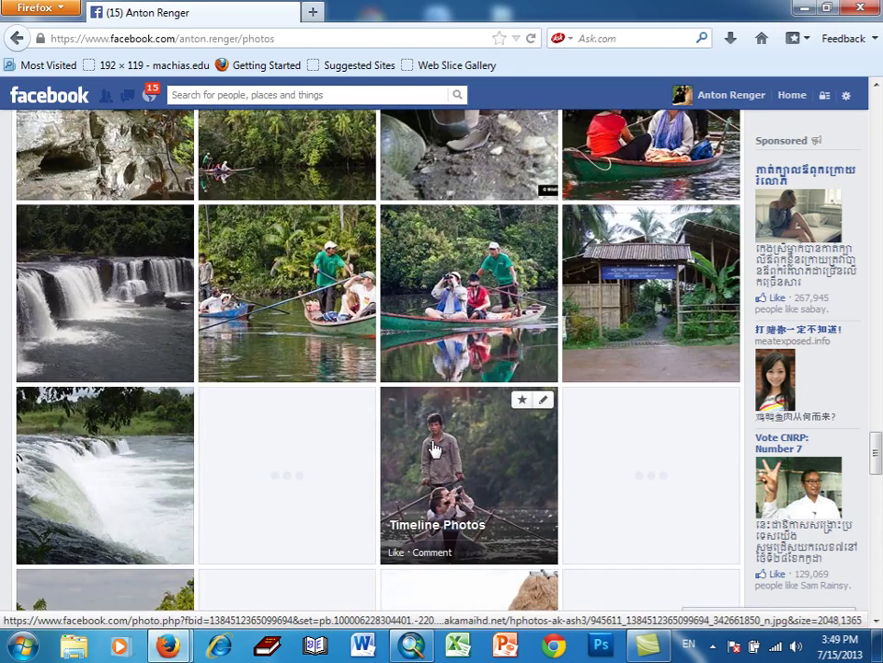
{"action": "scroll", "coordinate": [434, 448], "scroll_direction": "down", "scroll_amount": 3}
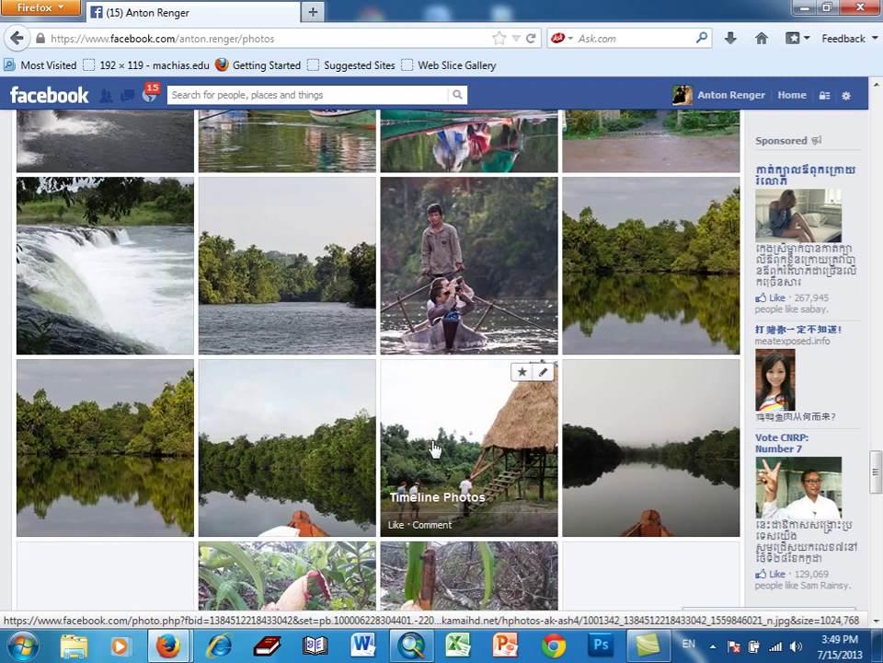
{"action": "scroll", "coordinate": [435, 448], "scroll_direction": "down", "scroll_amount": 6}
{"action": "scroll", "coordinate": [435, 448], "scroll_direction": "down", "scroll_amount": 3}
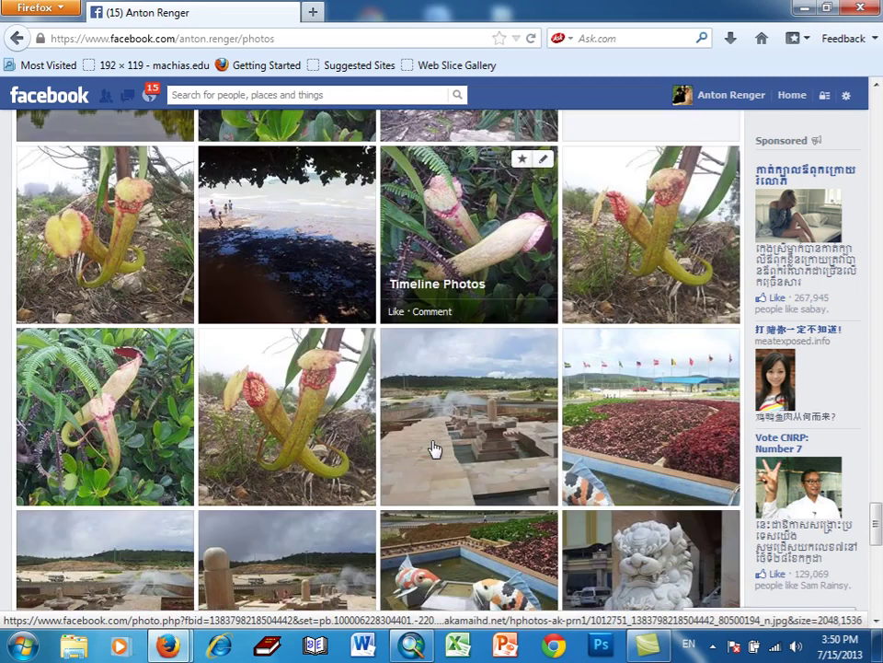
{"action": "scroll", "coordinate": [434, 449], "scroll_direction": "down", "scroll_amount": 3}
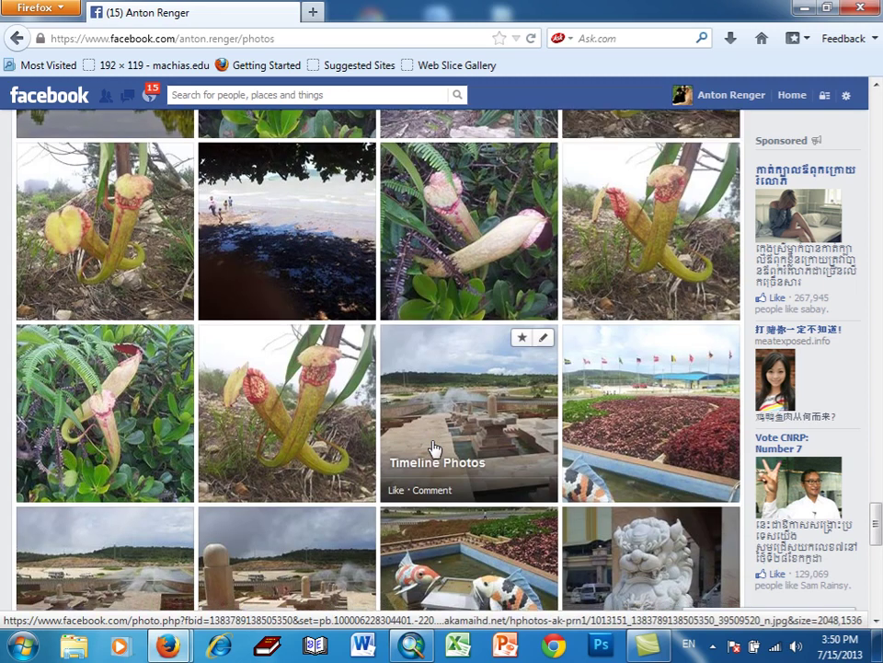
{"action": "scroll", "coordinate": [435, 448], "scroll_direction": "down", "scroll_amount": 4}
{"action": "scroll", "coordinate": [434, 448], "scroll_direction": "down", "scroll_amount": 4}
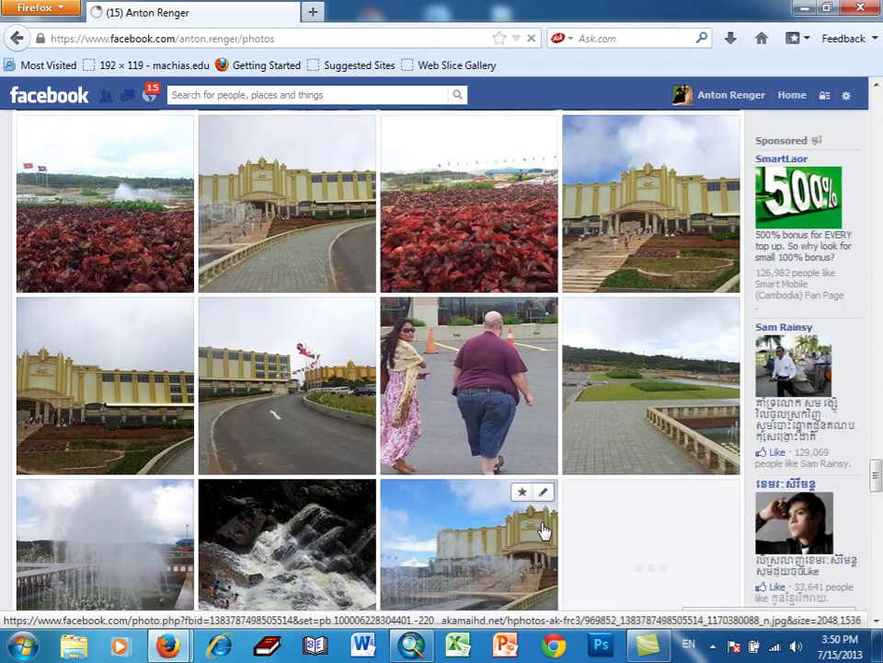
{"action": "scroll", "coordinate": [543, 531], "scroll_direction": "down", "scroll_amount": 4}
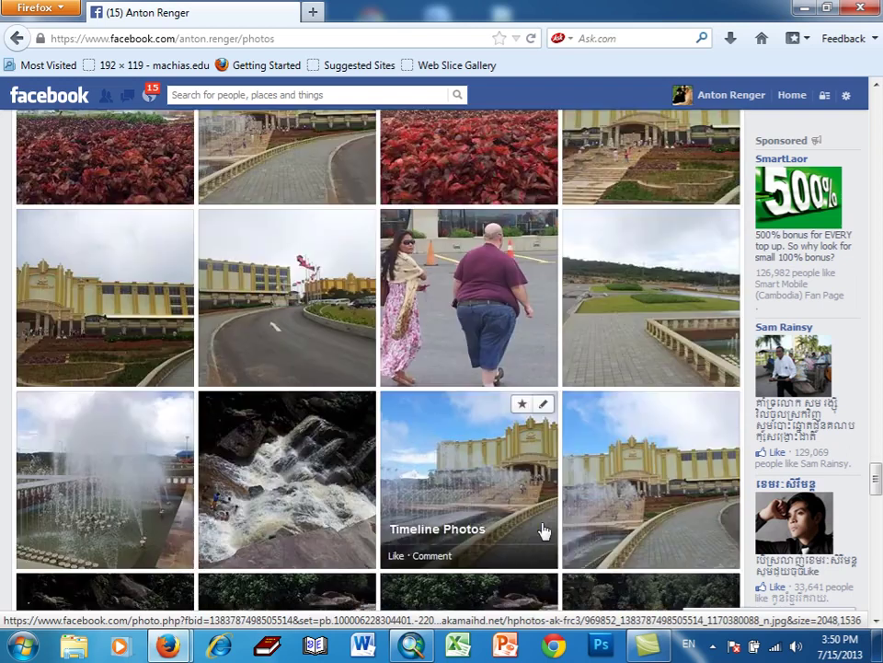
{"action": "scroll", "coordinate": [543, 531], "scroll_direction": "down", "scroll_amount": 7}
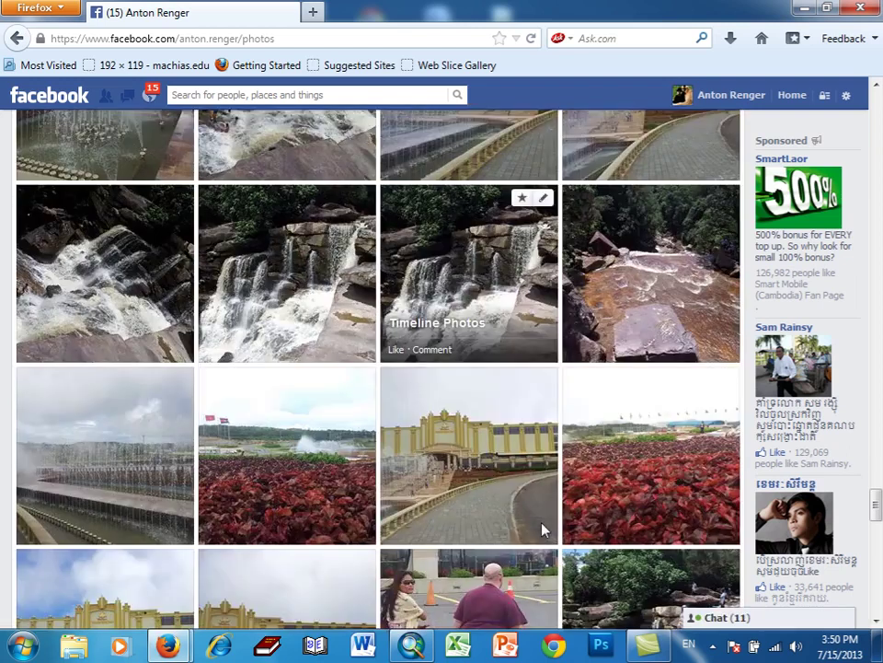
{"action": "scroll", "coordinate": [543, 531], "scroll_direction": "down", "scroll_amount": 8}
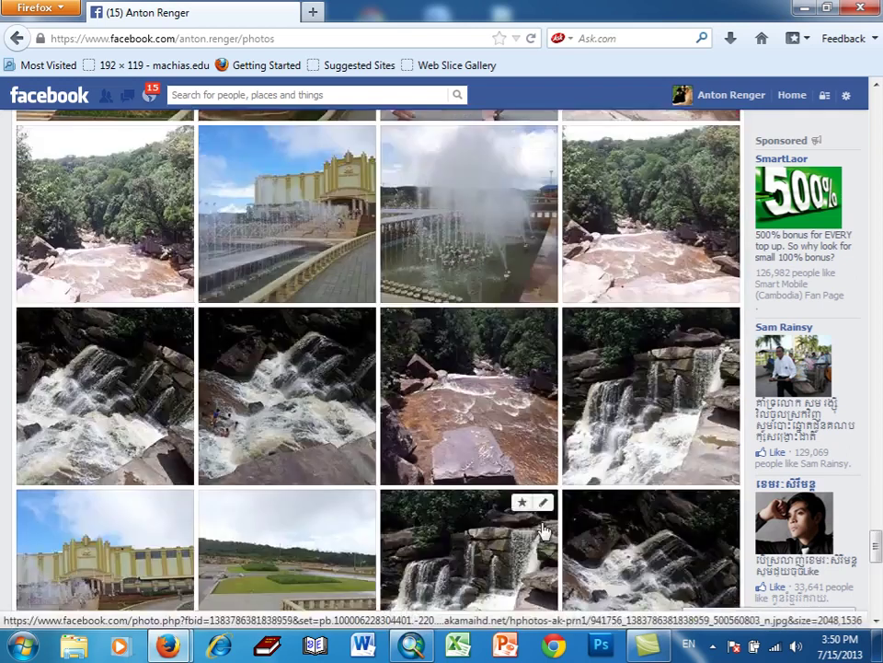
{"action": "scroll", "coordinate": [543, 531], "scroll_direction": "down", "scroll_amount": 4}
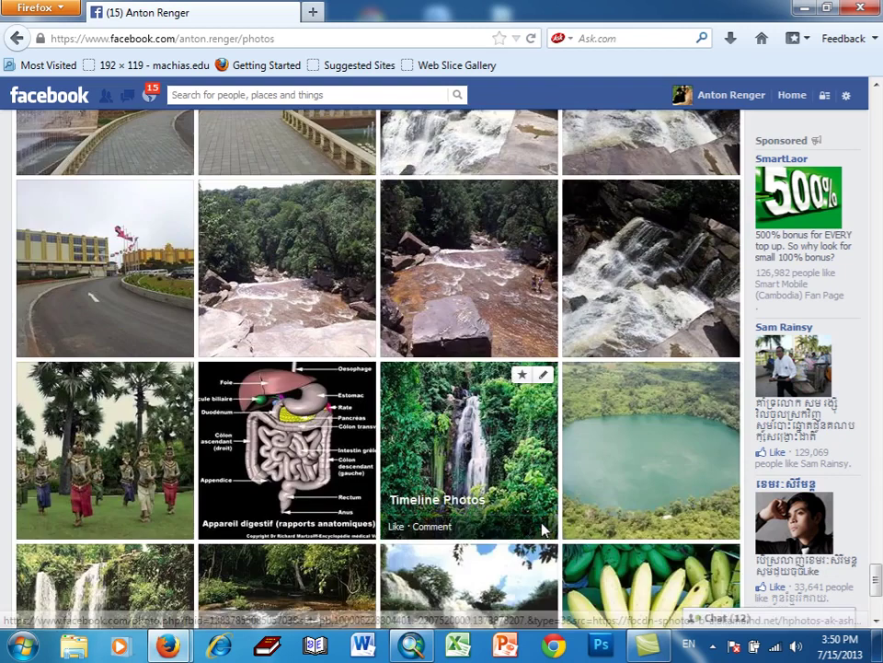
{"action": "scroll", "coordinate": [544, 530], "scroll_direction": "down", "scroll_amount": 4}
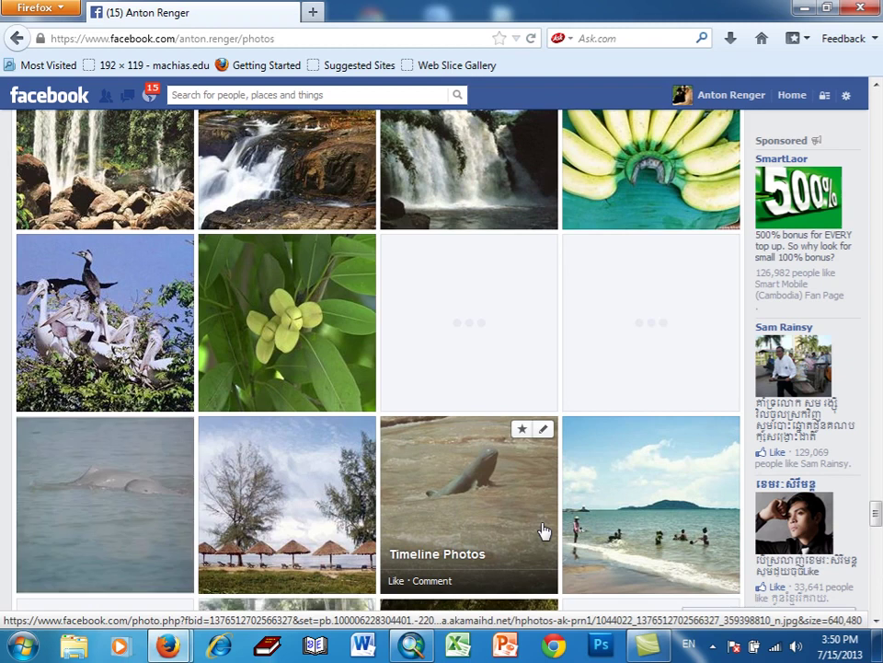
{"action": "scroll", "coordinate": [543, 531], "scroll_direction": "down", "scroll_amount": 8}
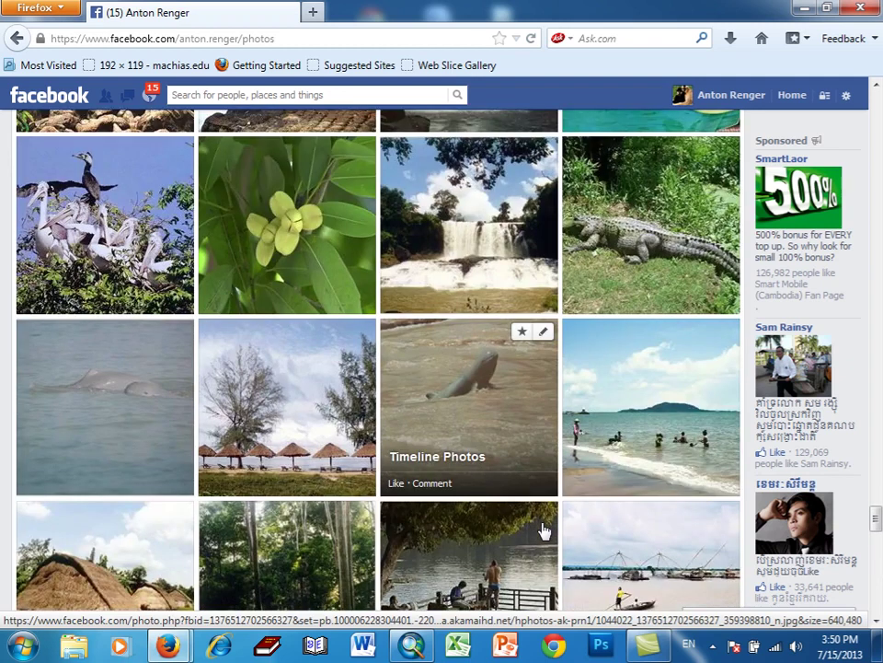
{"action": "scroll", "coordinate": [543, 531], "scroll_direction": "down", "scroll_amount": 8}
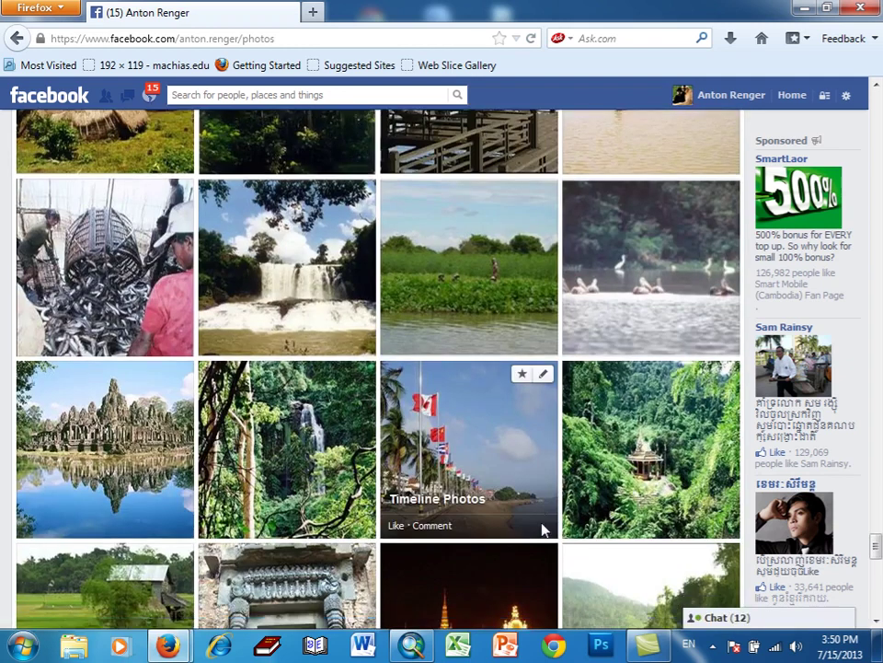
{"action": "scroll", "coordinate": [543, 524], "scroll_direction": "down", "scroll_amount": 5}
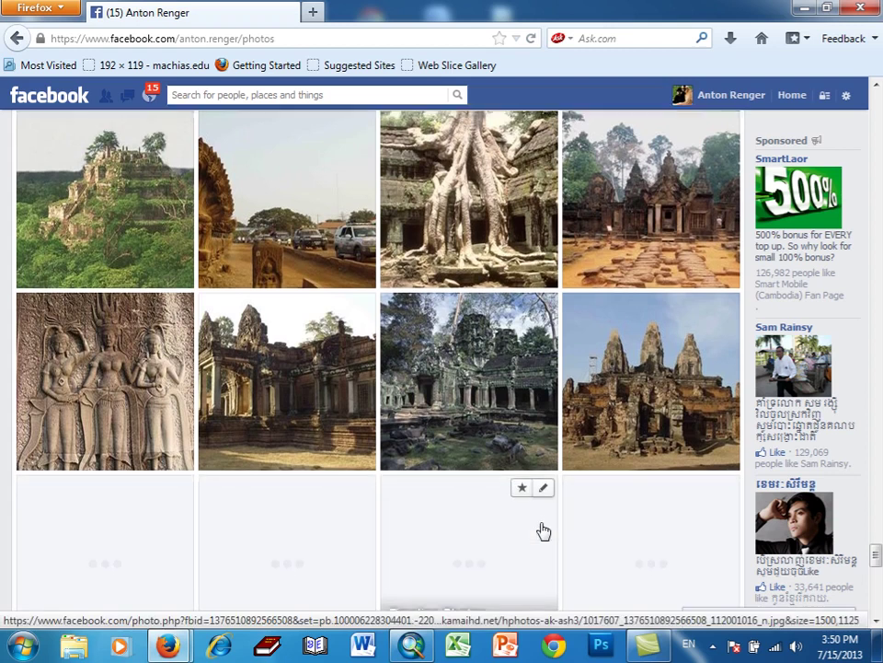
{"action": "scroll", "coordinate": [543, 529], "scroll_direction": "down", "scroll_amount": 3}
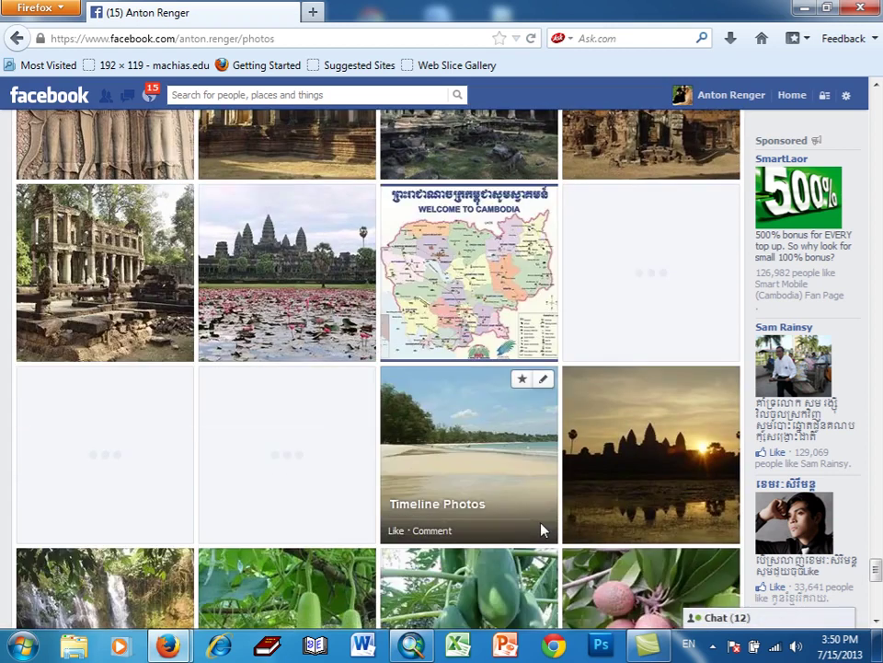
{"action": "scroll", "coordinate": [543, 529], "scroll_direction": "down", "scroll_amount": 3}
{"action": "scroll", "coordinate": [543, 529], "scroll_direction": "down", "scroll_amount": 5}
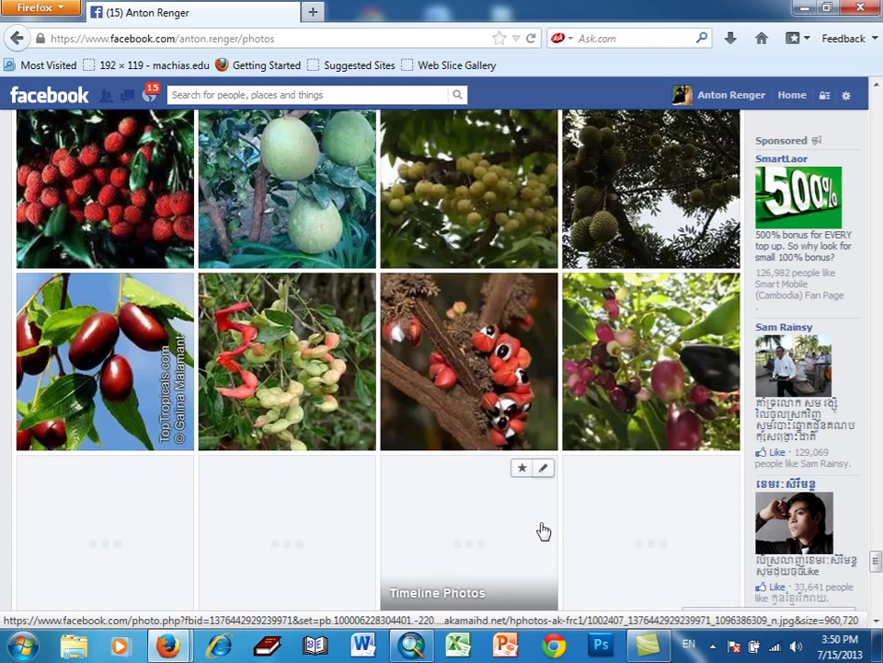
{"action": "scroll", "coordinate": [543, 531], "scroll_direction": "down", "scroll_amount": 5}
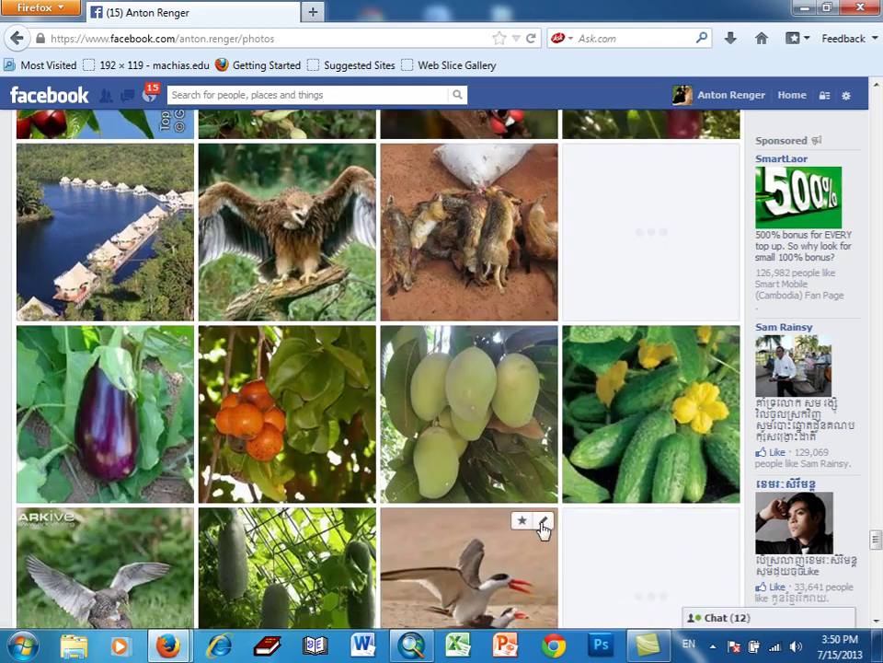
{"action": "scroll", "coordinate": [542, 531], "scroll_direction": "down", "scroll_amount": 7}
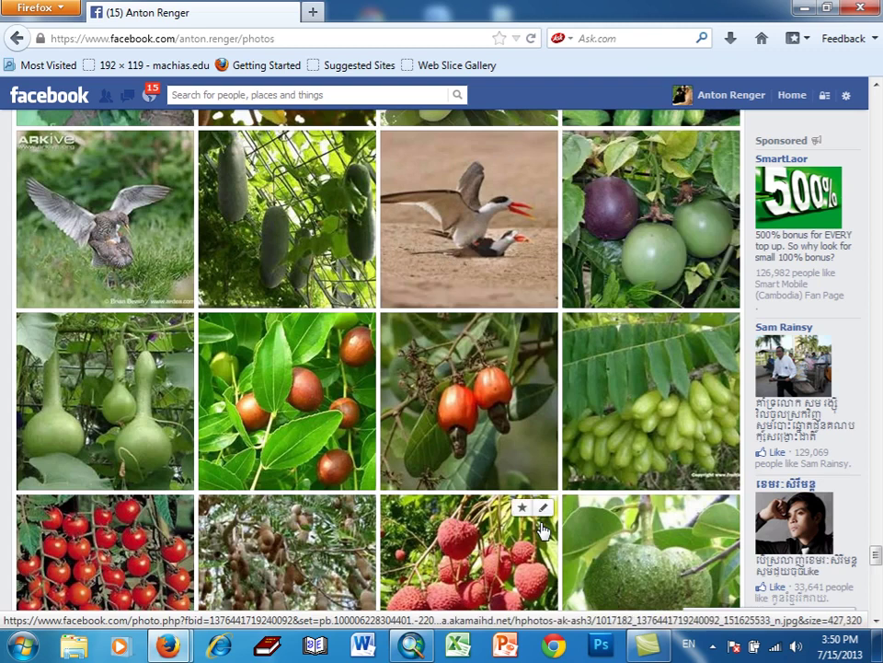
{"action": "scroll", "coordinate": [543, 531], "scroll_direction": "down", "scroll_amount": 3}
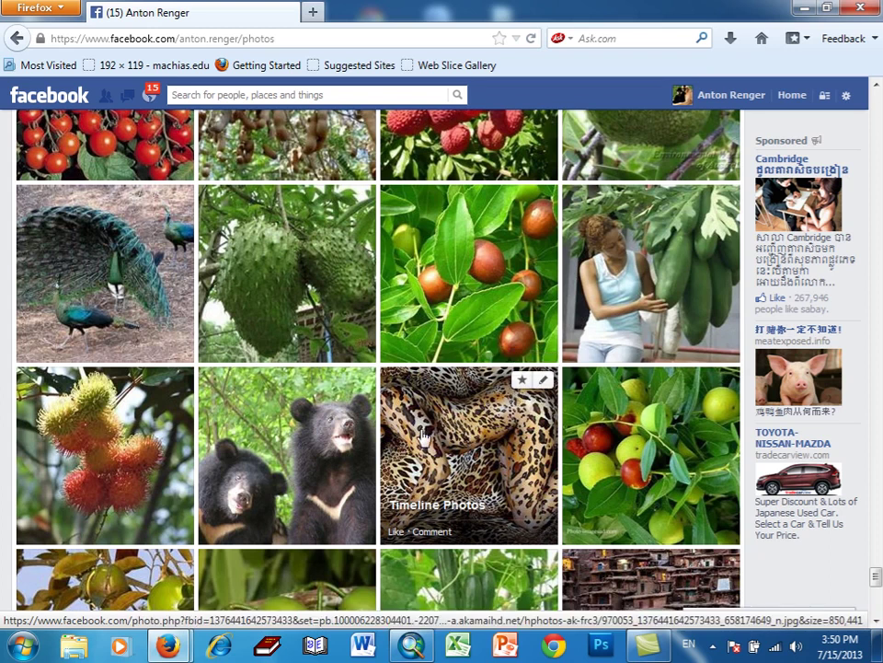
{"action": "scroll", "coordinate": [424, 436], "scroll_direction": "down", "scroll_amount": 4}
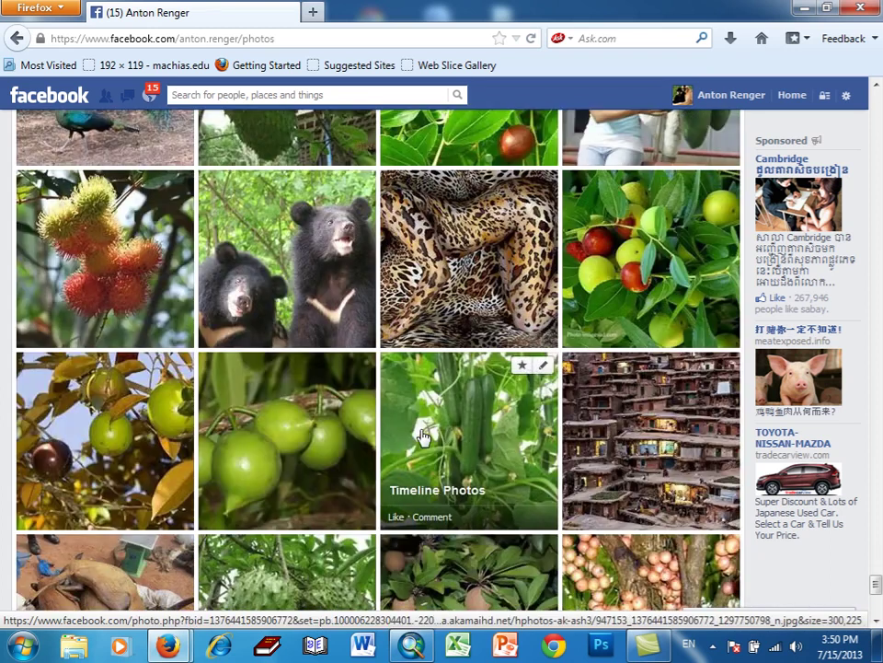
{"action": "scroll", "coordinate": [423, 436], "scroll_direction": "down", "scroll_amount": 3}
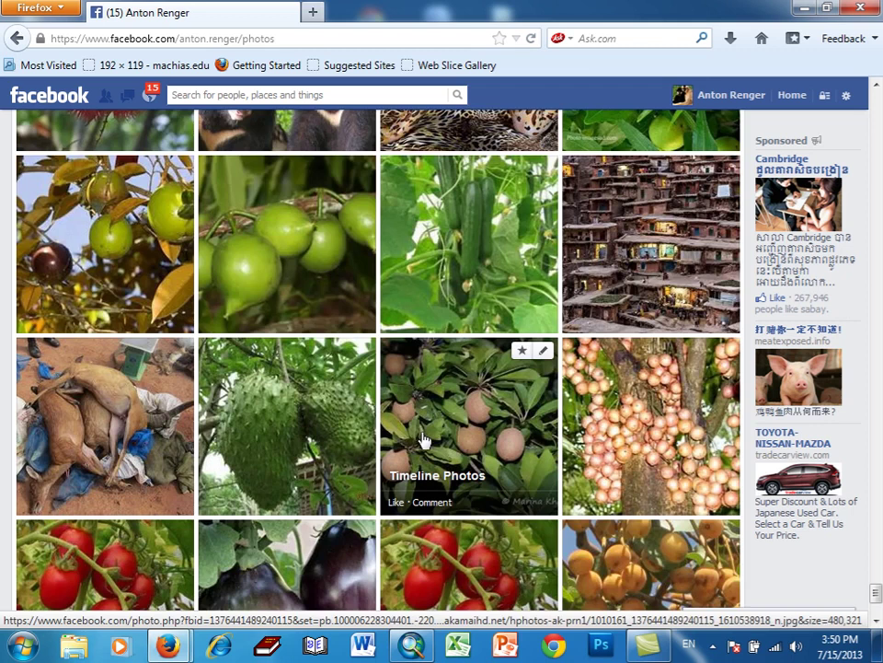
{"action": "scroll", "coordinate": [423, 438], "scroll_direction": "down", "scroll_amount": 6}
{"action": "scroll", "coordinate": [444, 452], "scroll_direction": "down", "scroll_amount": 2}
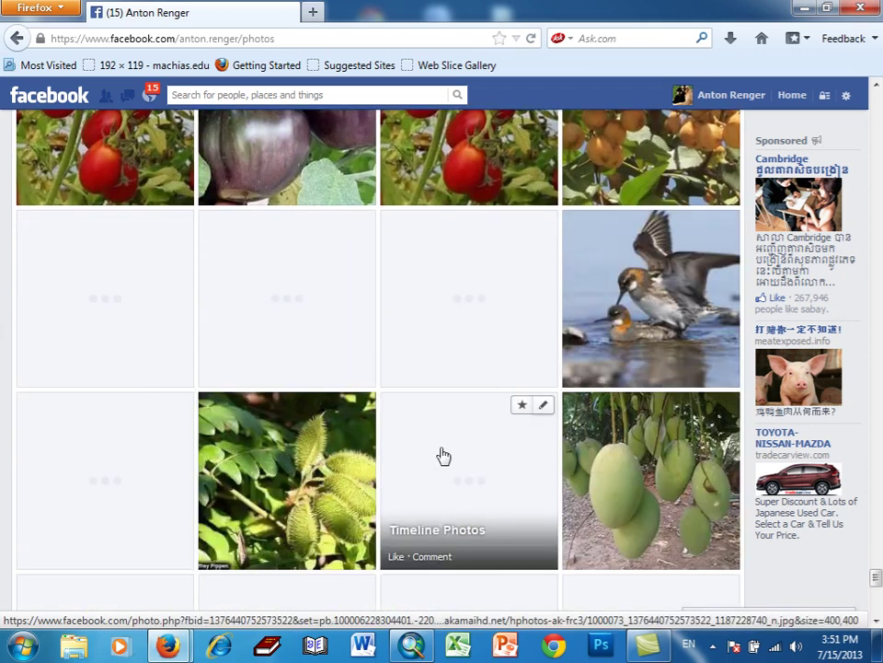
{"action": "scroll", "coordinate": [444, 454], "scroll_direction": "down", "scroll_amount": 2}
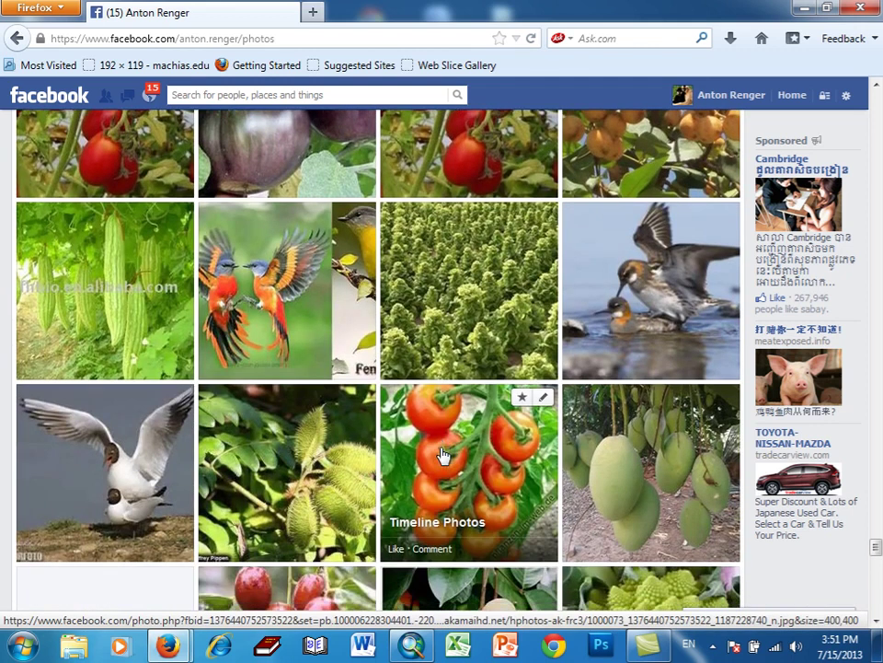
{"action": "scroll", "coordinate": [442, 454], "scroll_direction": "down", "scroll_amount": 2}
{"action": "scroll", "coordinate": [442, 454], "scroll_direction": "down", "scroll_amount": 4}
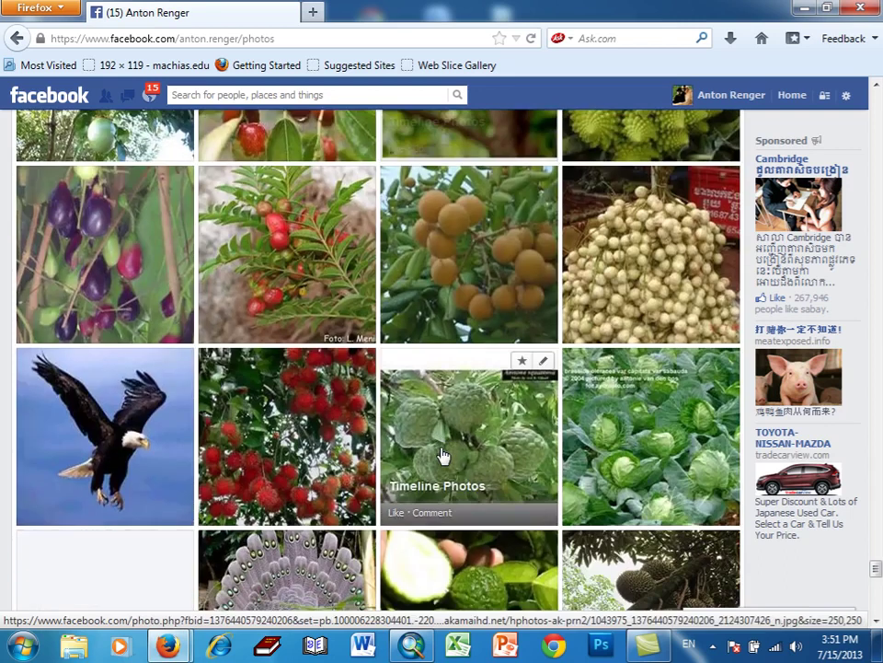
{"action": "scroll", "coordinate": [441, 454], "scroll_direction": "down", "scroll_amount": 4}
{"action": "scroll", "coordinate": [442, 453], "scroll_direction": "down", "scroll_amount": 4}
{"action": "scroll", "coordinate": [441, 453], "scroll_direction": "down", "scroll_amount": 4}
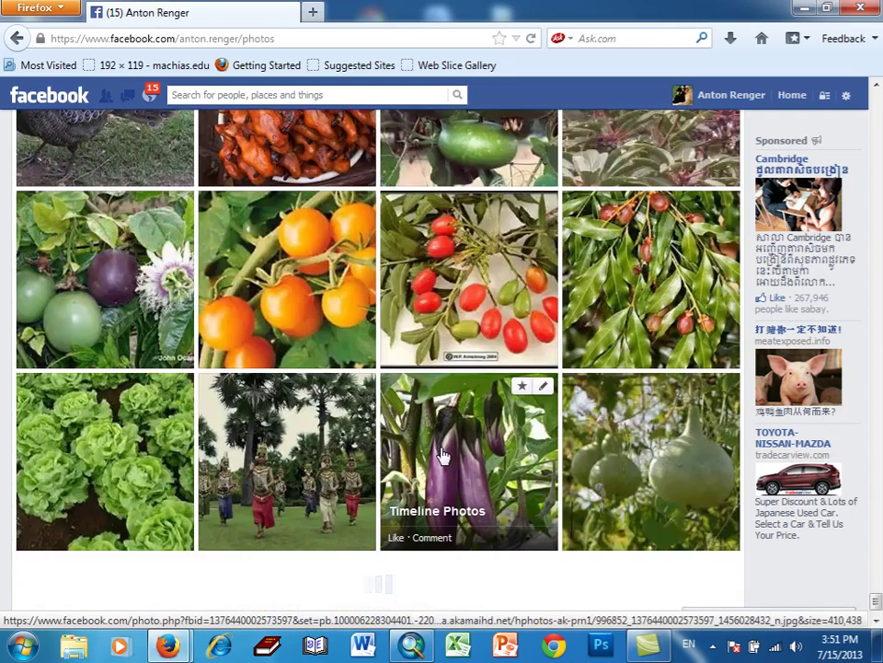
{"action": "scroll", "coordinate": [442, 454], "scroll_direction": "down", "scroll_amount": 2}
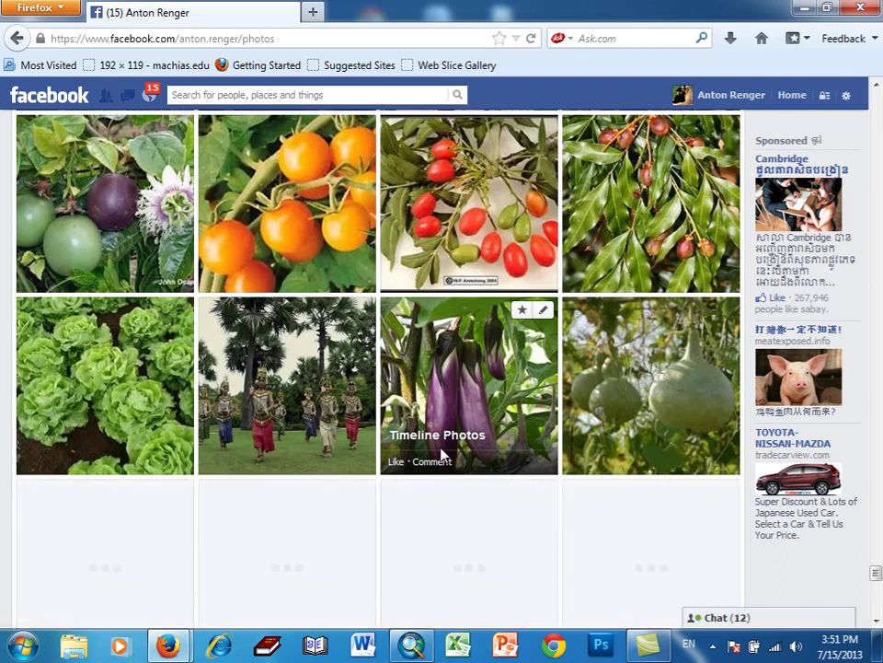
{"action": "scroll", "coordinate": [442, 453], "scroll_direction": "down", "scroll_amount": 1}
{"action": "scroll", "coordinate": [442, 454], "scroll_direction": "down", "scroll_amount": 4}
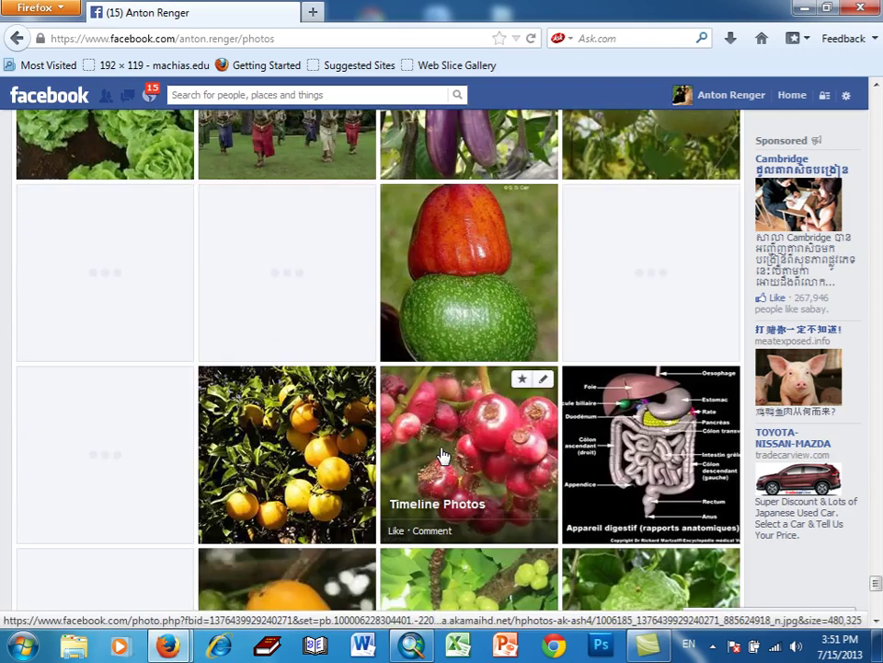
{"action": "scroll", "coordinate": [442, 454], "scroll_direction": "up", "scroll_amount": 15}
{"action": "scroll", "coordinate": [442, 455], "scroll_direction": "up", "scroll_amount": 15}
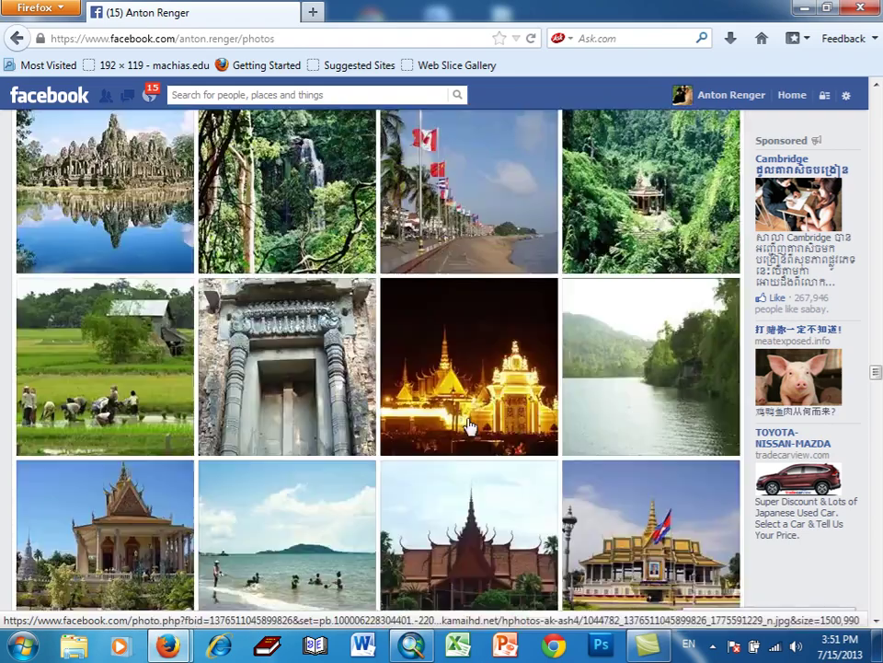
{"action": "scroll", "coordinate": [469, 425], "scroll_direction": "up", "scroll_amount": 8}
{"action": "scroll", "coordinate": [470, 425], "scroll_direction": "up", "scroll_amount": 8}
{"action": "scroll", "coordinate": [469, 425], "scroll_direction": "up", "scroll_amount": 15}
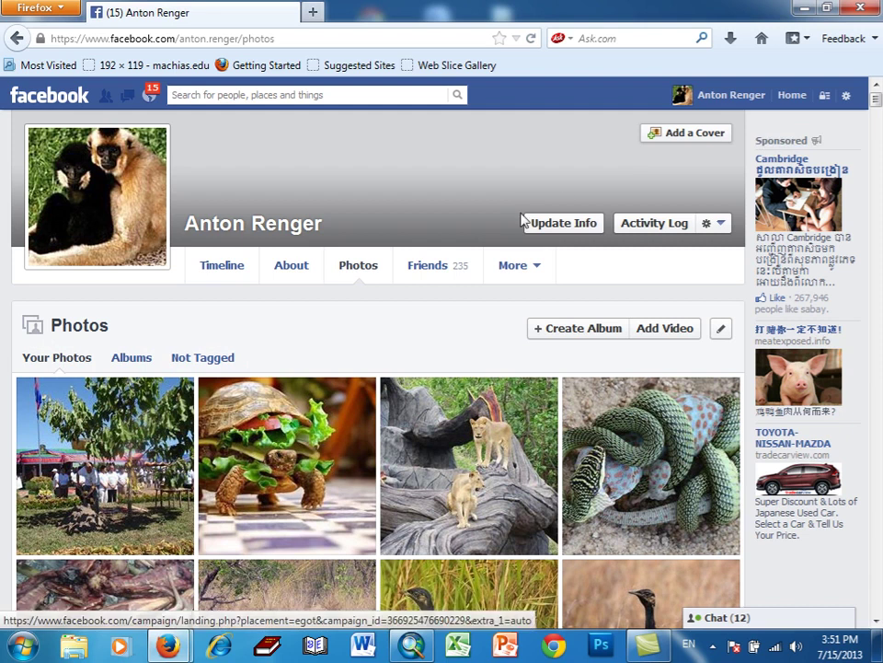
- Switch from the photo grid to the profile Timeline via the name in the top bar
{"action": "left_click", "coordinate": [719, 97]}
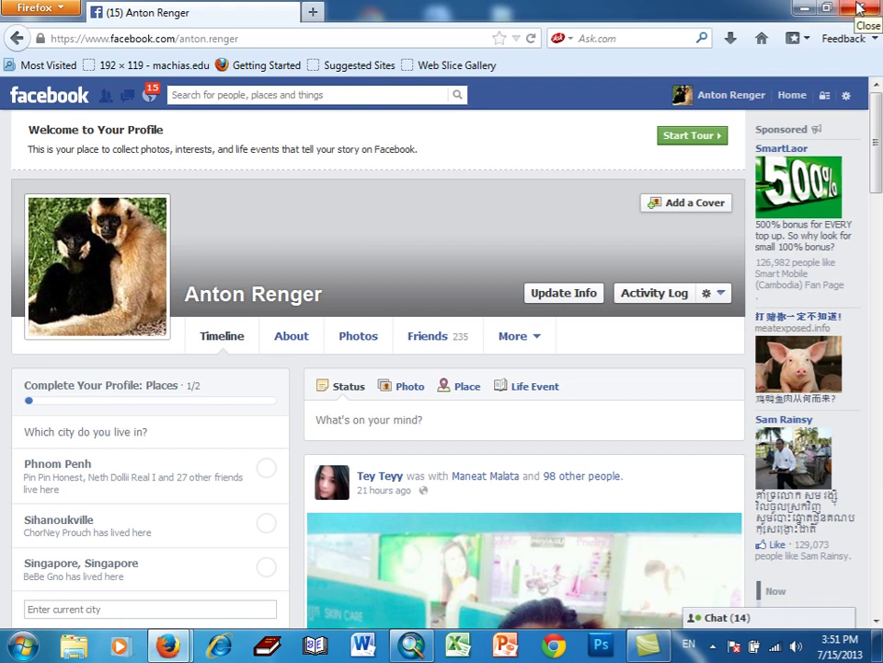
- Log out of Facebook from the gear menu, dismiss the Not Logged In notice, and close Firefox
{"action": "left_click", "coordinate": [847, 99]}
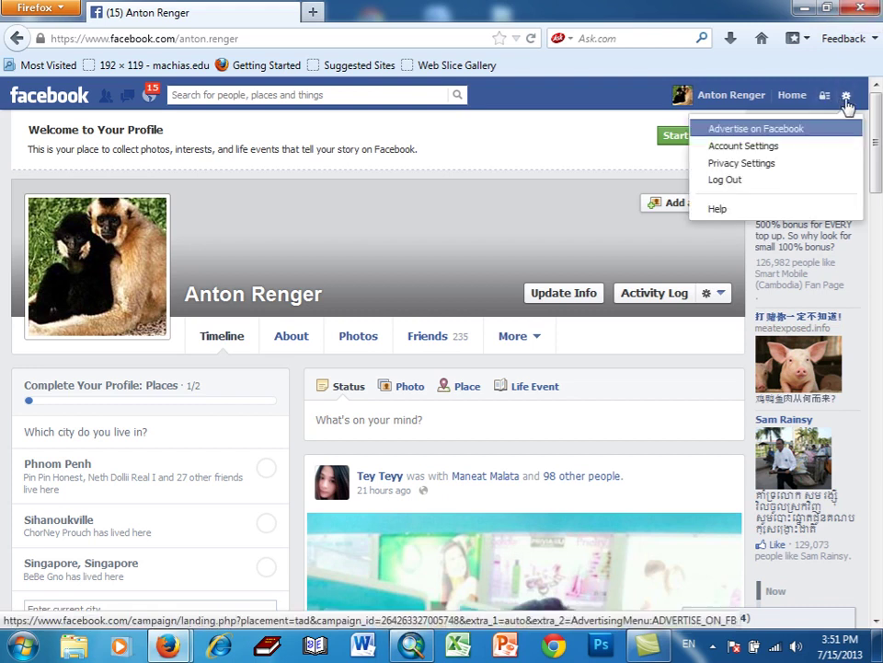
{"action": "left_click", "coordinate": [802, 184]}
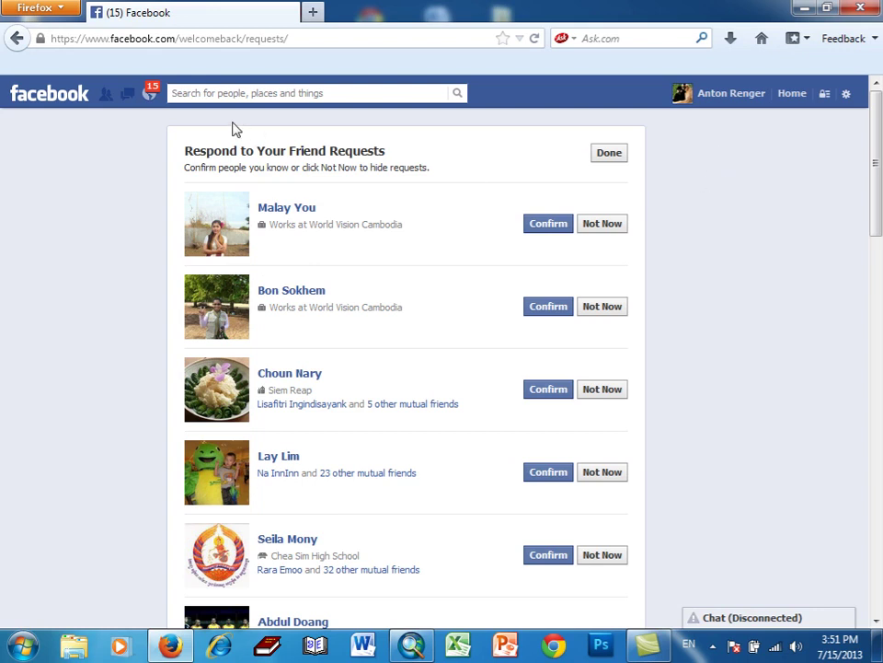
{"action": "left_click", "coordinate": [532, 227]}
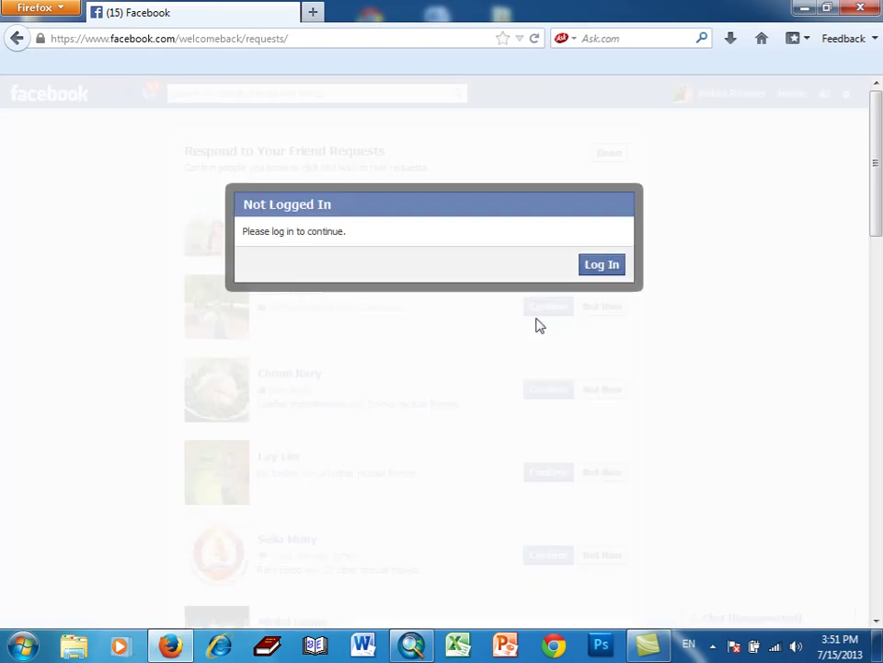
{"action": "left_click", "coordinate": [613, 270]}
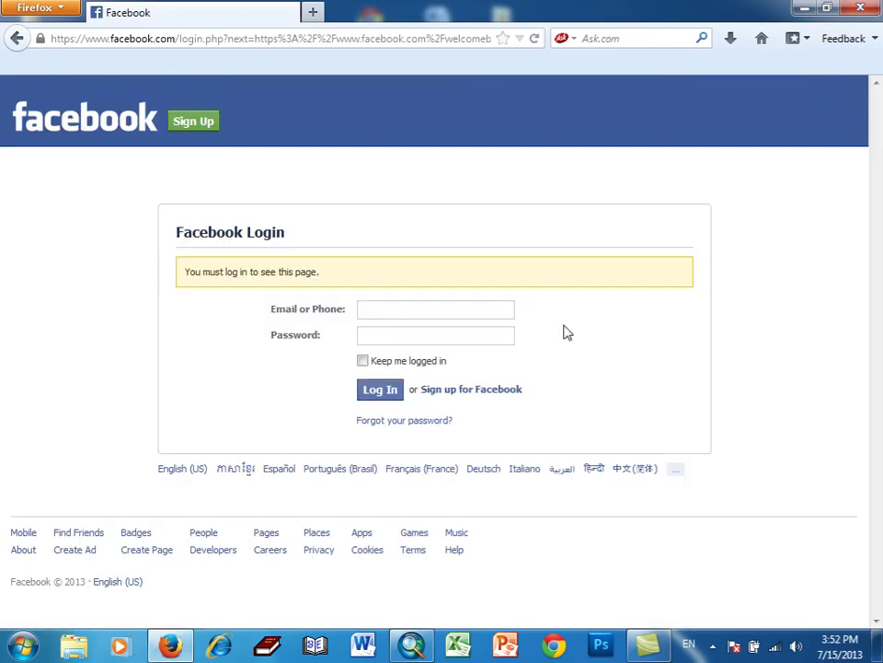
{"action": "left_click", "coordinate": [858, 7]}
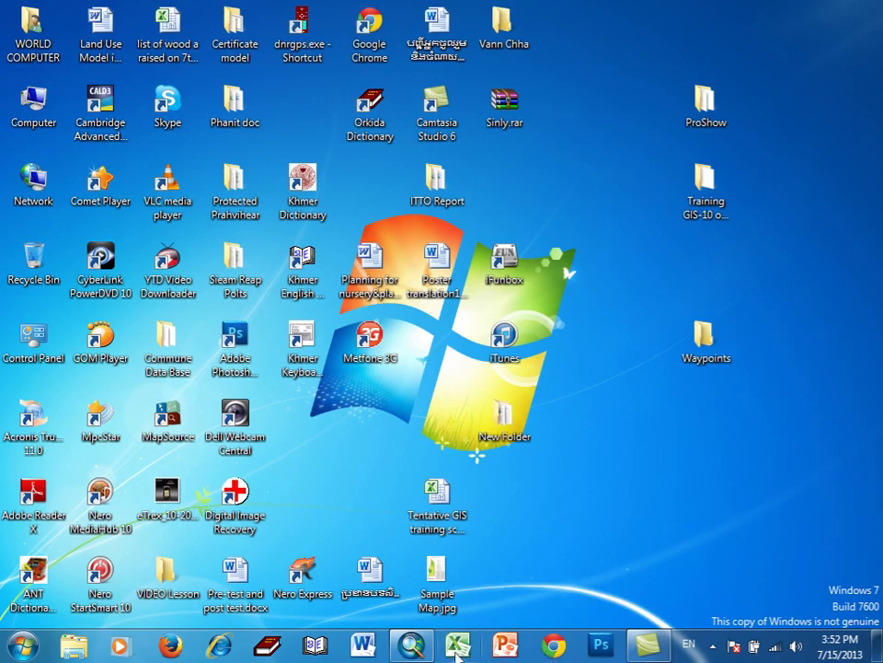
- Restore the ArcMap window showing the commune, village and Tbaeng_meanchey_Area layers
{"action": "left_click", "coordinate": [411, 644]}
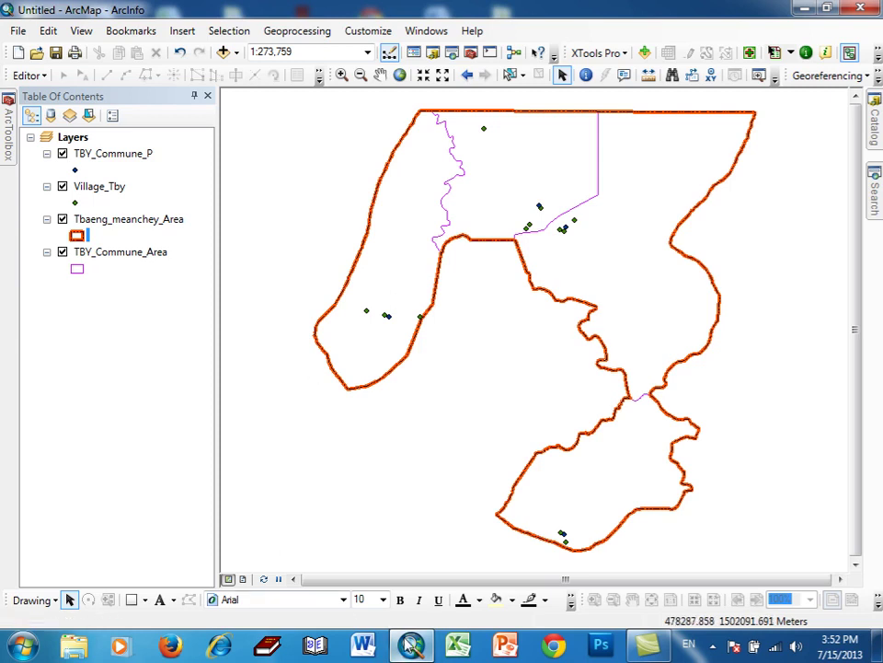
{"action": "mouse_move", "coordinate": [412, 646]}
{"action": "mouse_move", "coordinate": [419, 649]}
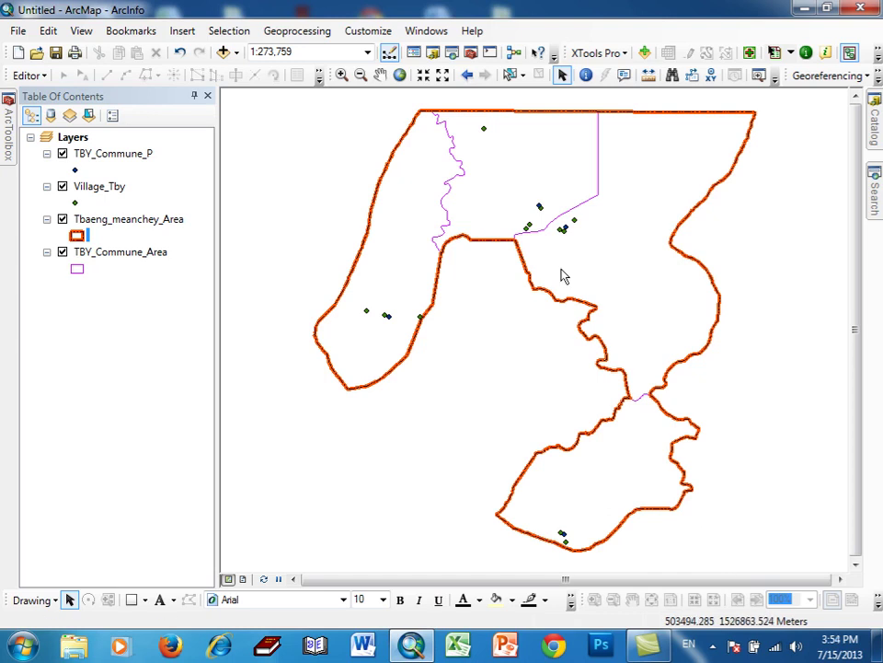
{"action": "mouse_move", "coordinate": [667, 648]}
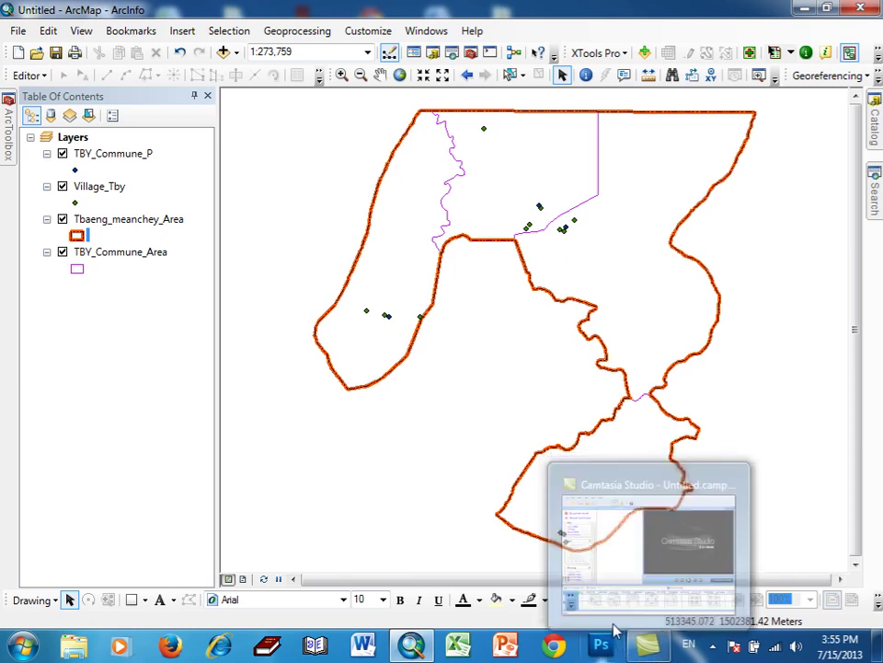
- Add District_Centers.shp from the Admin > District folder to the map as a point layer
{"action": "left_click", "coordinate": [712, 646]}
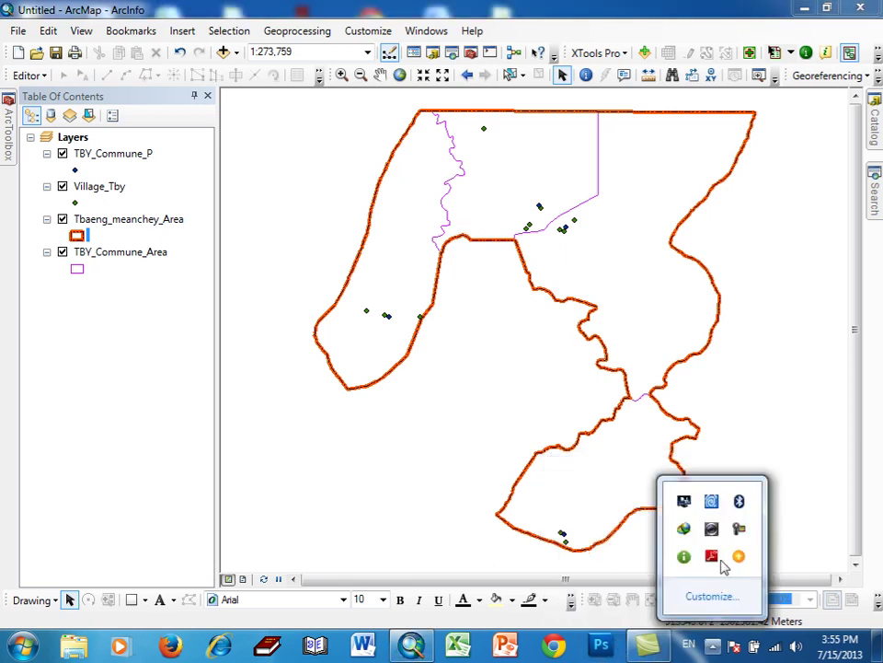
{"action": "left_click", "coordinate": [412, 479]}
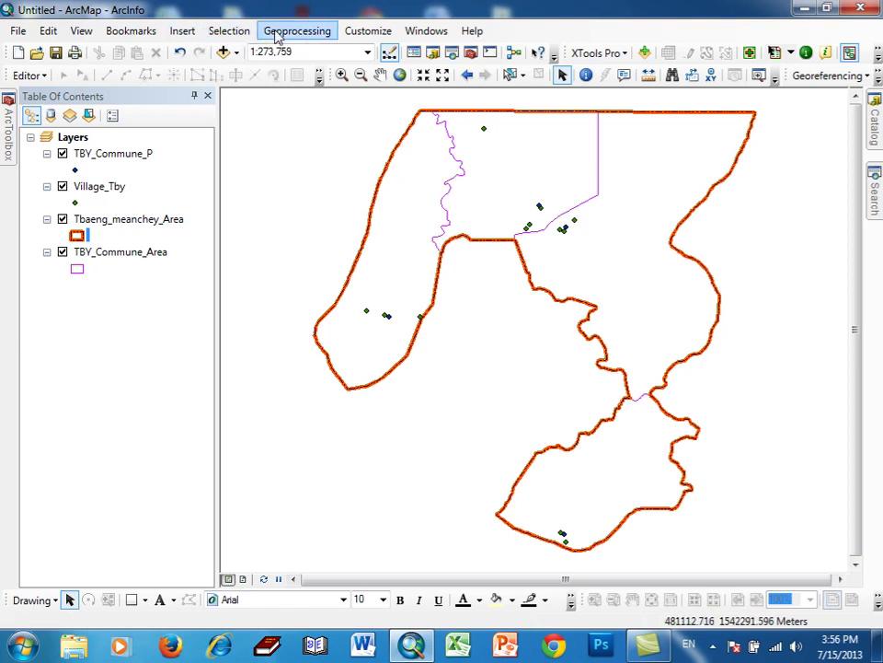
{"action": "left_click", "coordinate": [226, 53]}
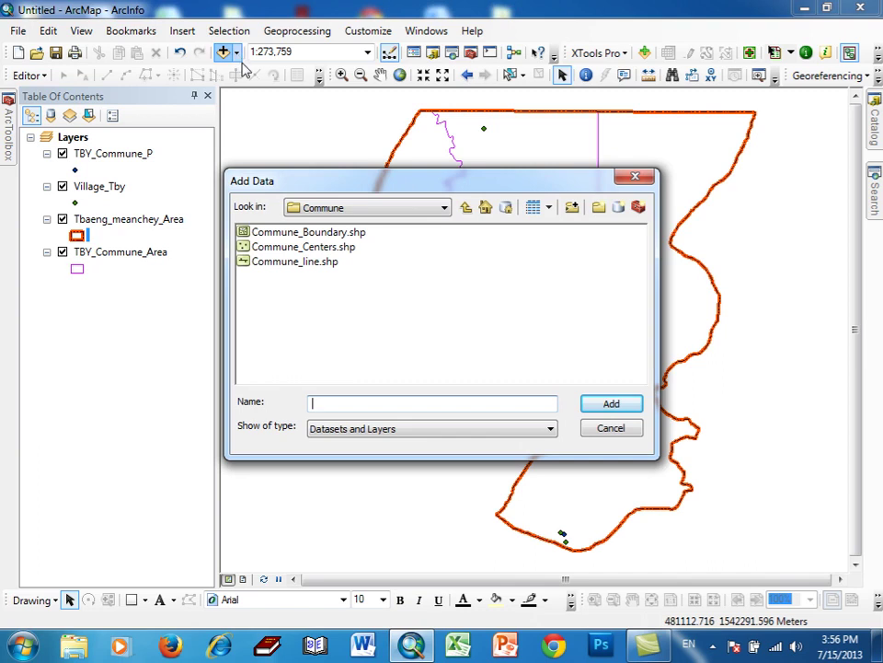
{"action": "left_click", "coordinate": [442, 208]}
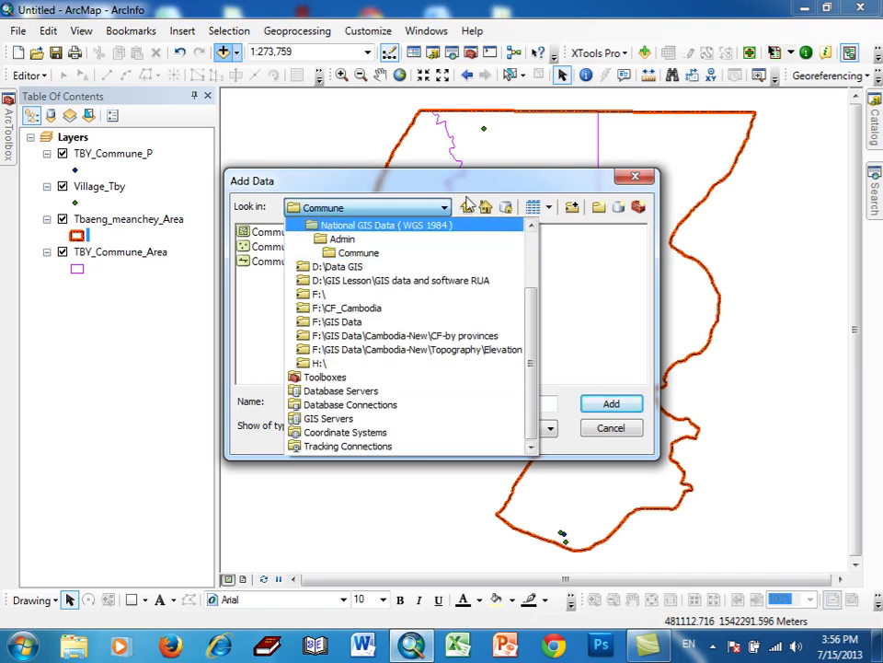
{"action": "left_click", "coordinate": [382, 211]}
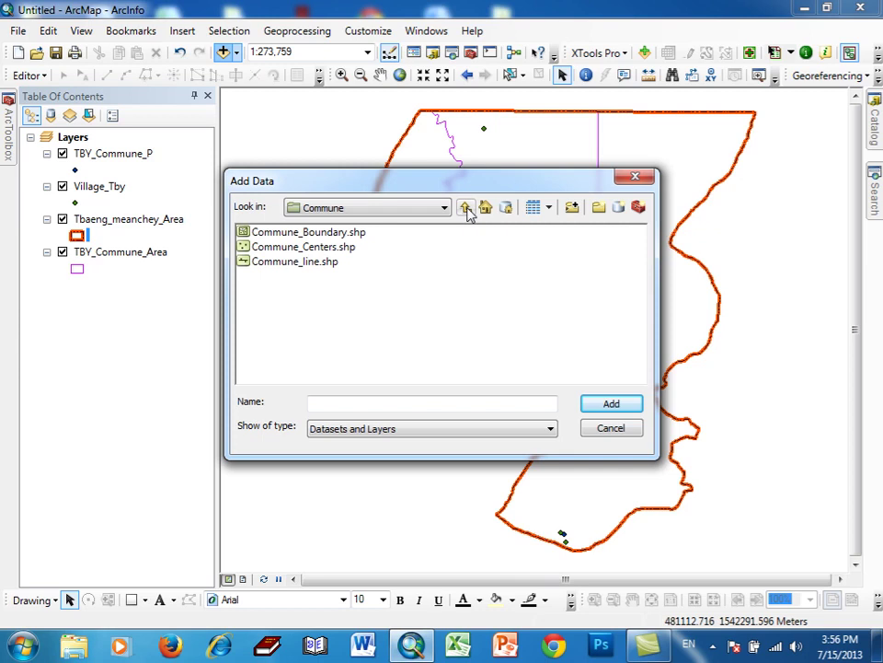
{"action": "left_click", "coordinate": [466, 209]}
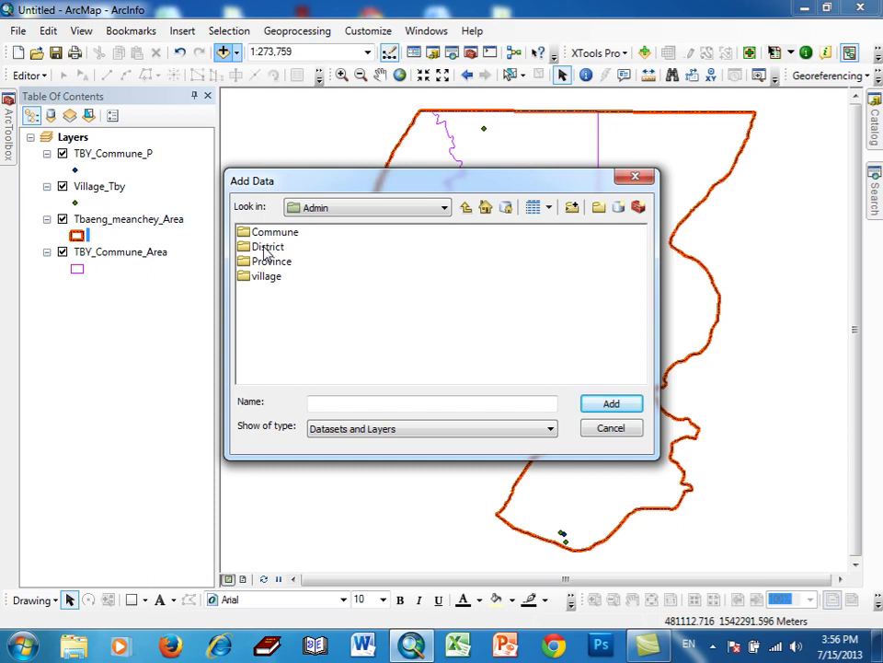
{"action": "double_click", "coordinate": [266, 248]}
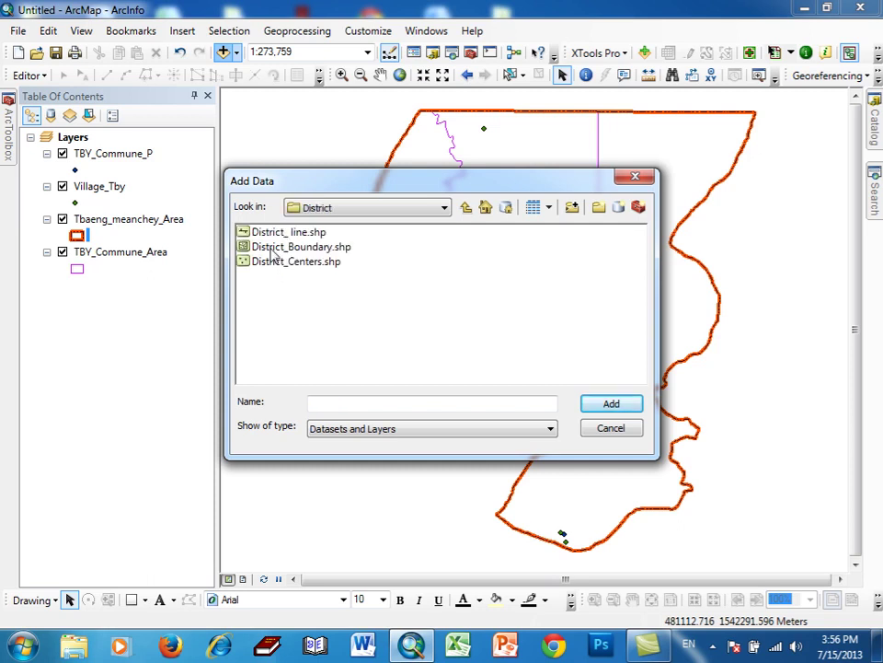
{"action": "left_click", "coordinate": [277, 266]}
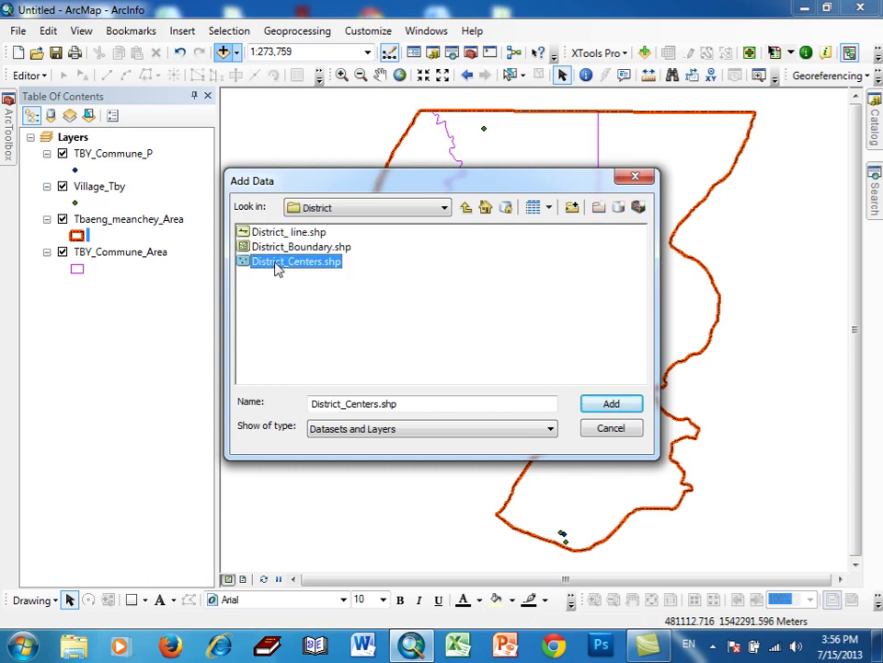
{"action": "left_click", "coordinate": [605, 410]}
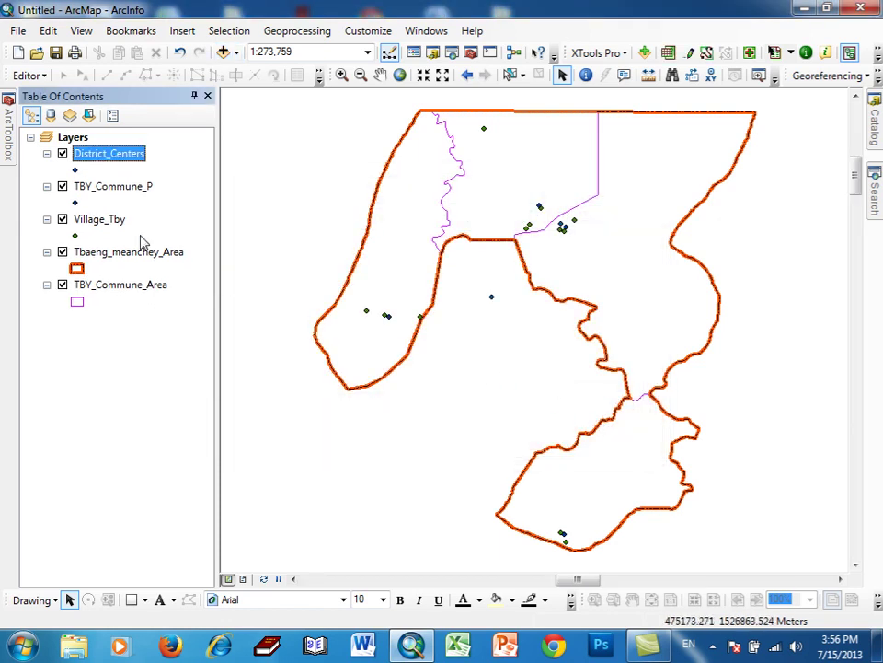
- Turn off the District_Centers layer's visibility on the map
{"action": "left_click", "coordinate": [63, 154]}
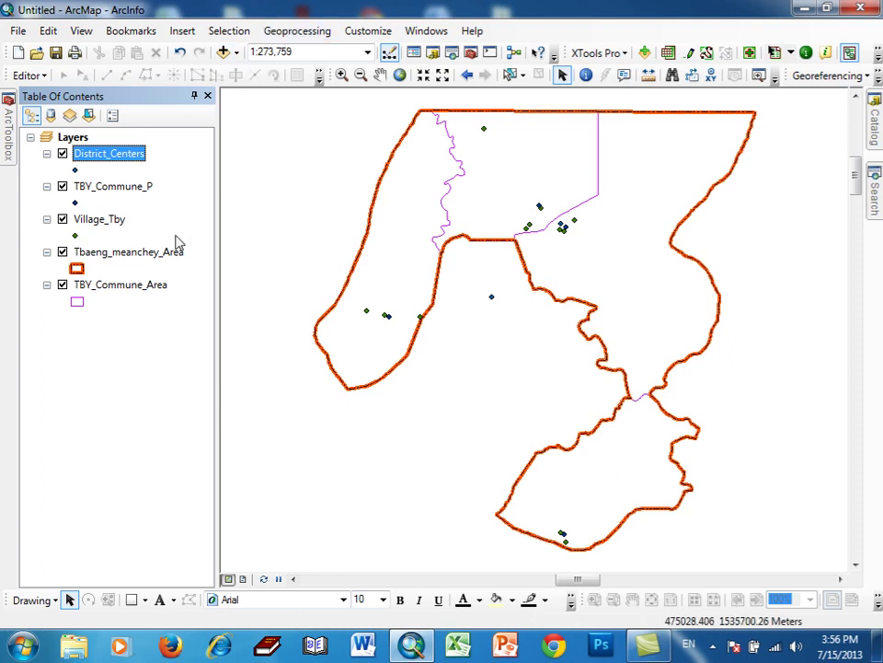
{"action": "left_click", "coordinate": [713, 645]}
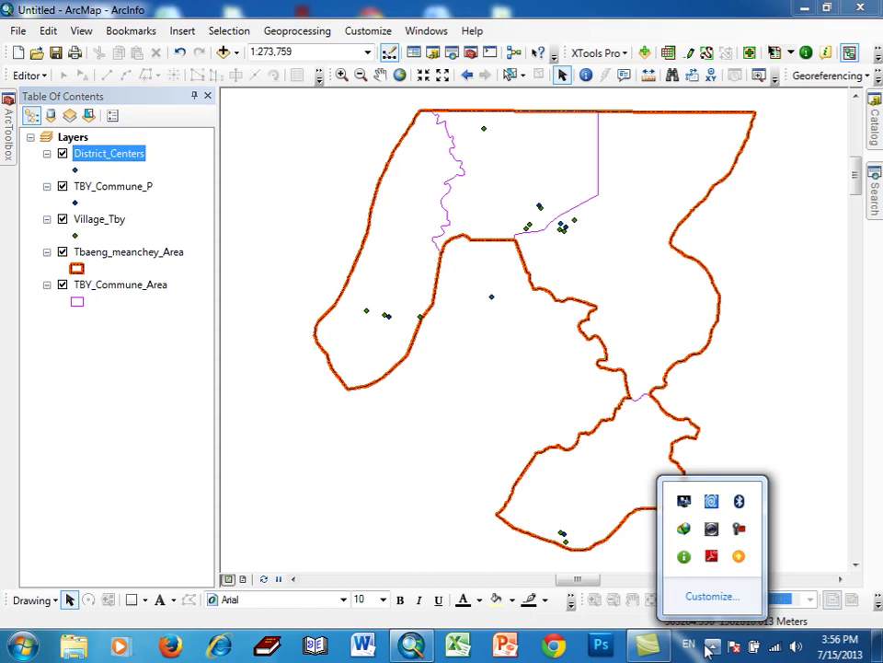
{"action": "left_click", "coordinate": [739, 528]}
{"action": "left_click", "coordinate": [808, 628]}
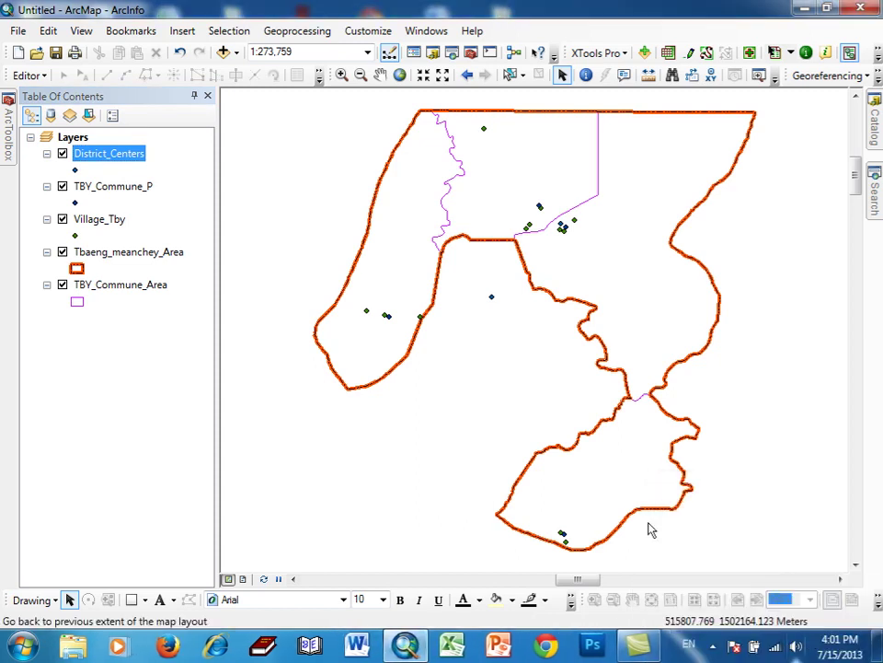
- Clip District_Centers to Tbaeng_meanchey_Area, saving the output in GIS Data as TBY_District_P
{"action": "left_click", "coordinate": [319, 32]}
{"action": "left_click", "coordinate": [311, 71]}
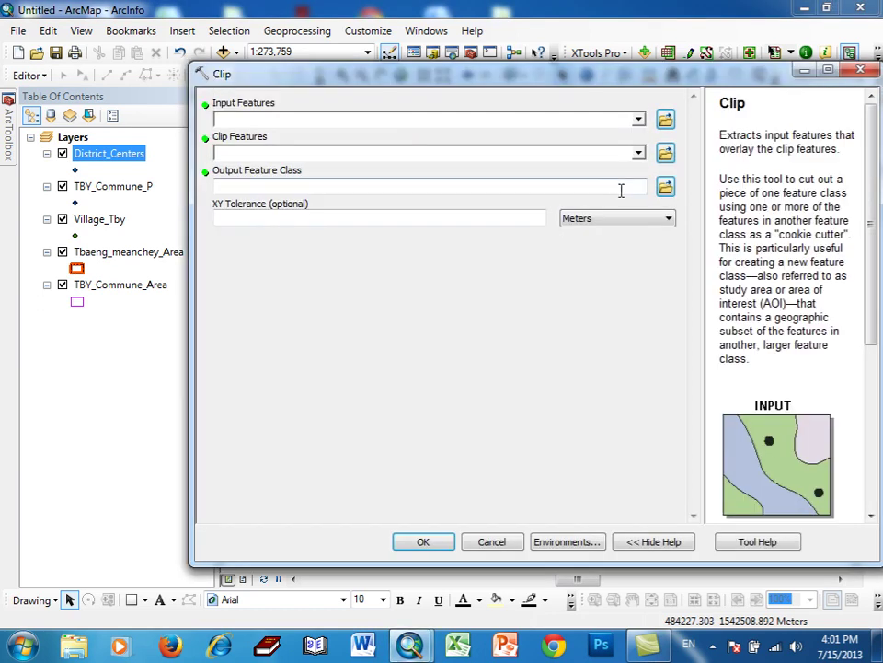
{"action": "left_click", "coordinate": [639, 120]}
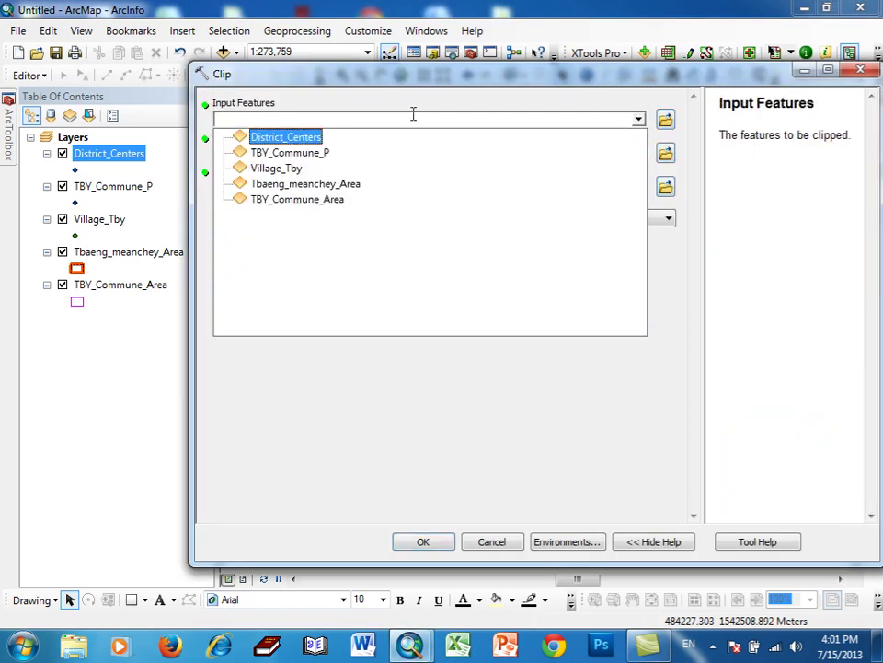
{"action": "left_click", "coordinate": [296, 137]}
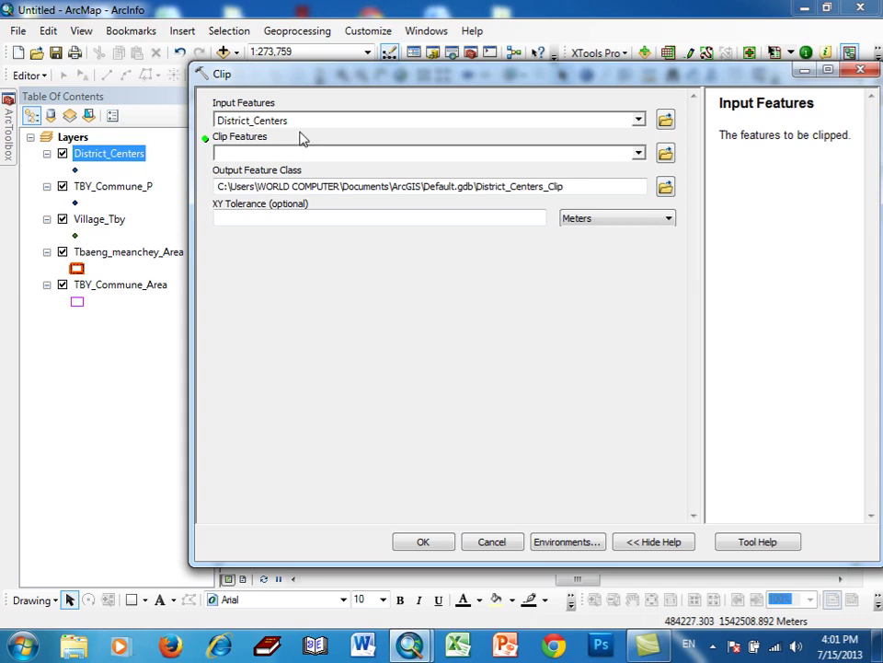
{"action": "left_click", "coordinate": [639, 153]}
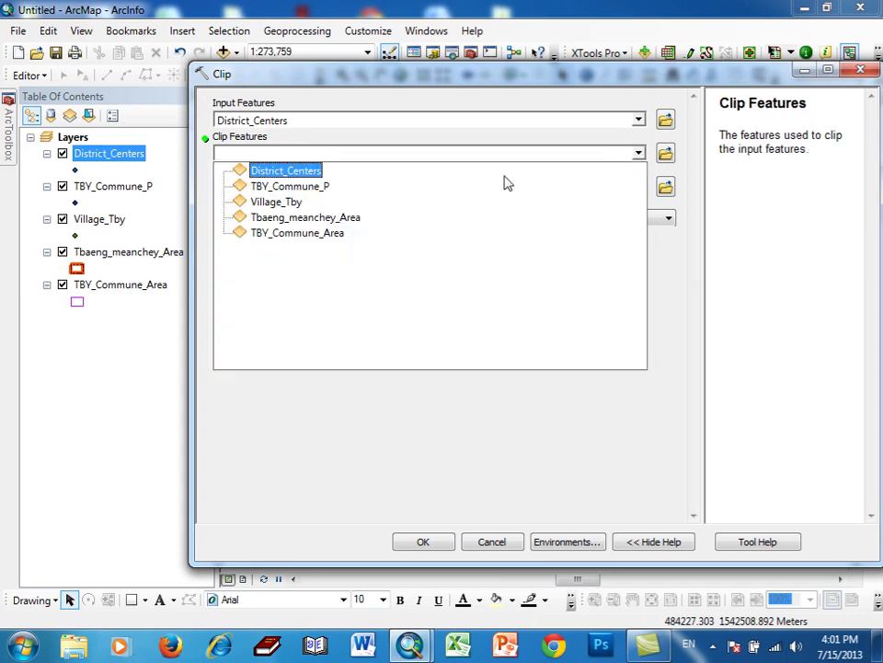
{"action": "left_click", "coordinate": [283, 218]}
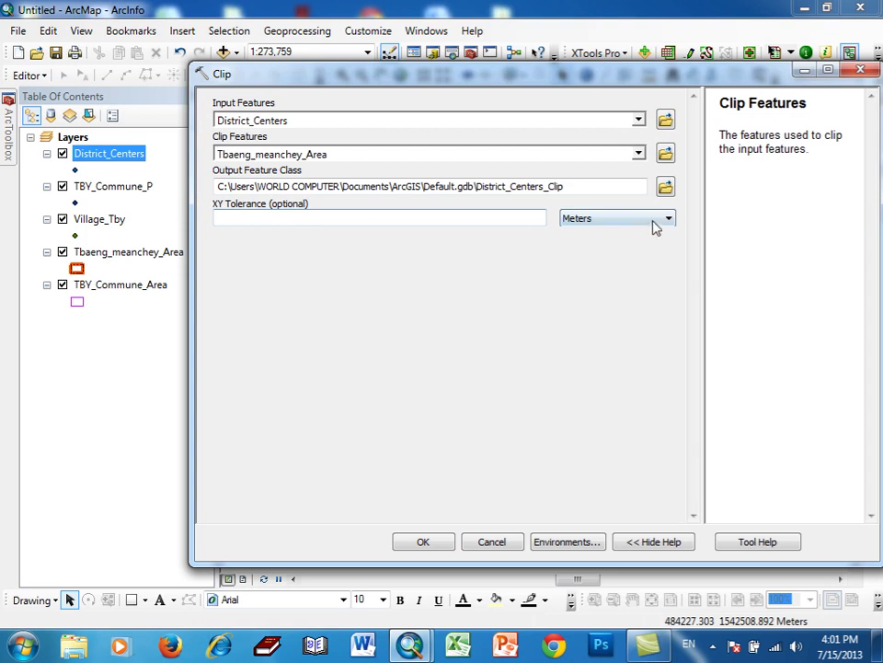
{"action": "left_click", "coordinate": [665, 187]}
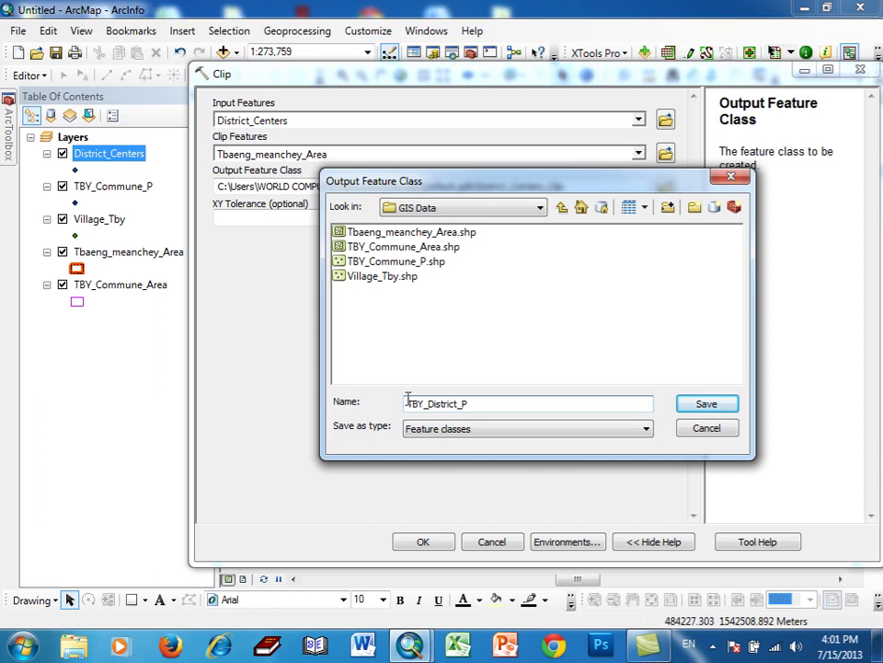
{"action": "left_click", "coordinate": [706, 405]}
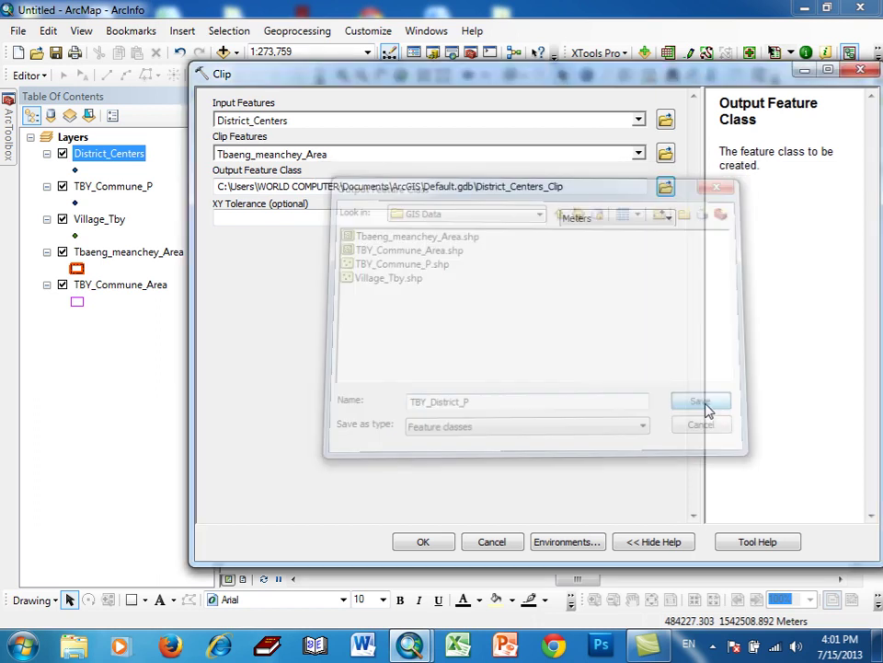
{"action": "left_click", "coordinate": [430, 541]}
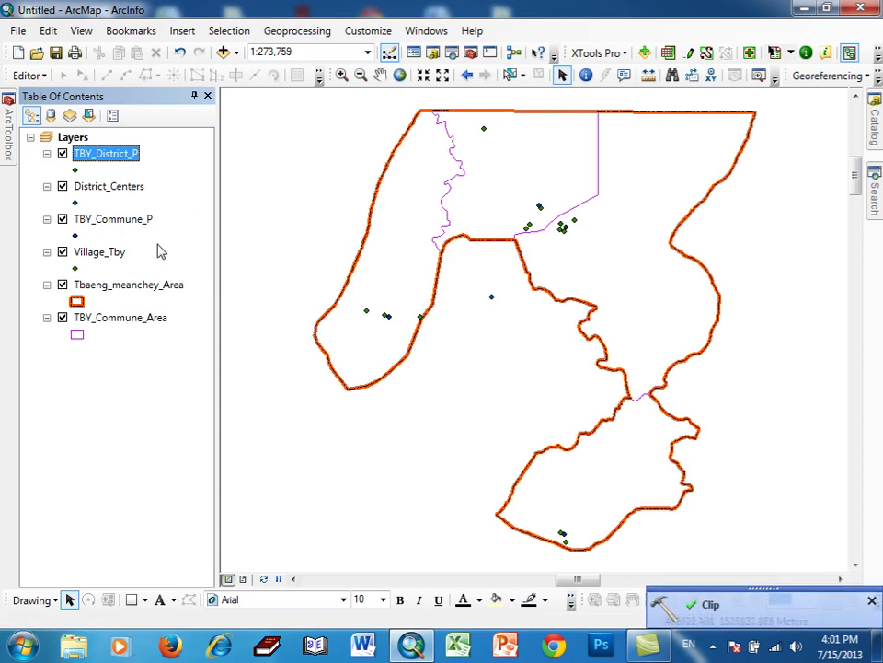
- Remove the District_Centers layer from the Table of Contents, then bring up Add Data
{"action": "right_click", "coordinate": [129, 189]}
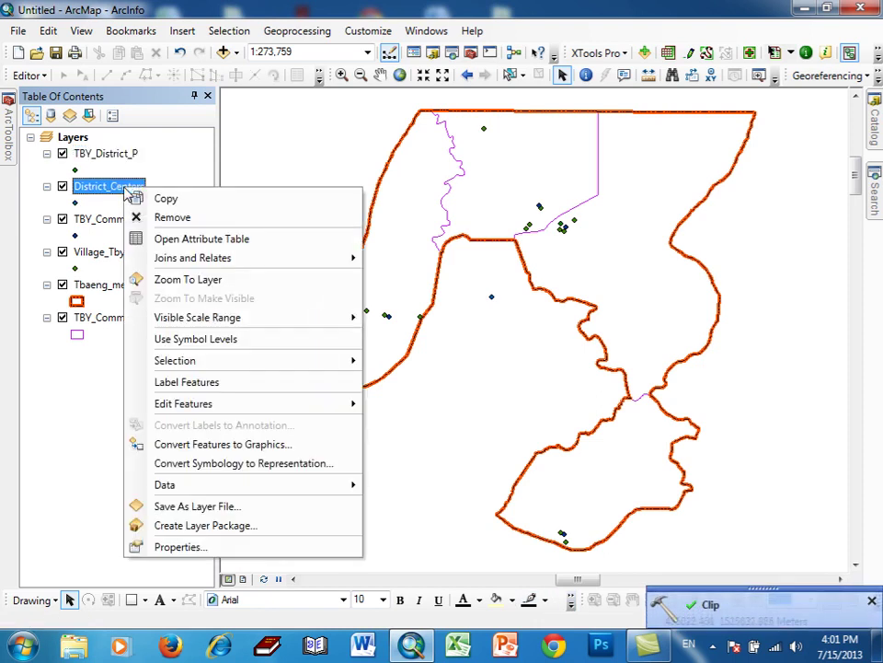
{"action": "left_click", "coordinate": [140, 218]}
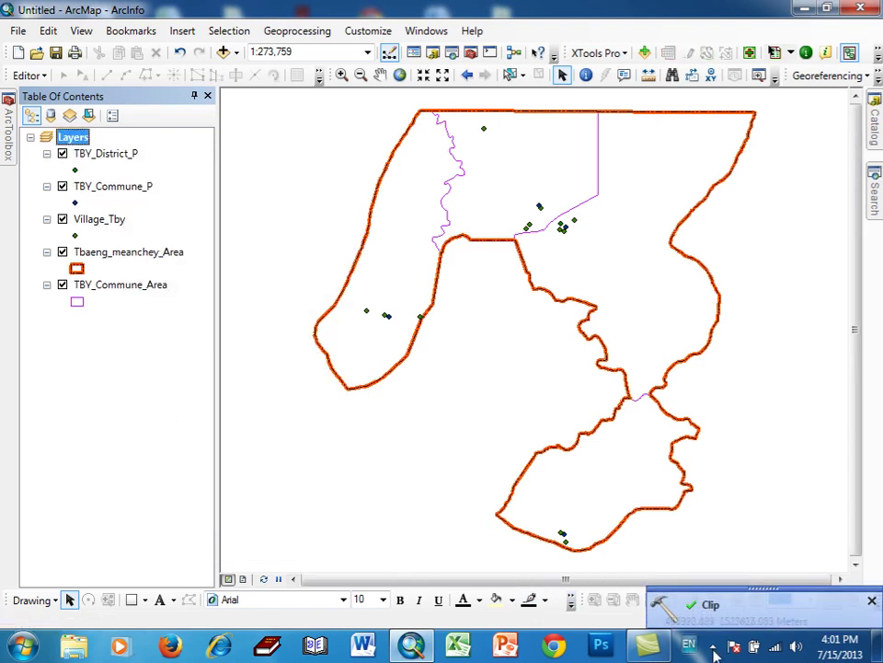
{"action": "left_click", "coordinate": [870, 601]}
{"action": "left_click", "coordinate": [713, 645]}
{"action": "left_click", "coordinate": [739, 531]}
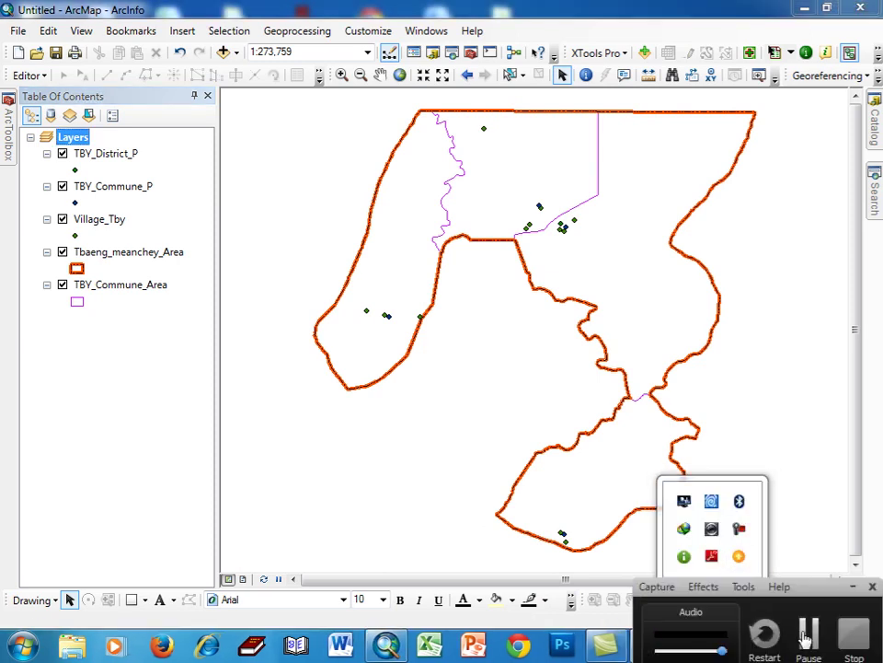
{"action": "left_click", "coordinate": [224, 54]}
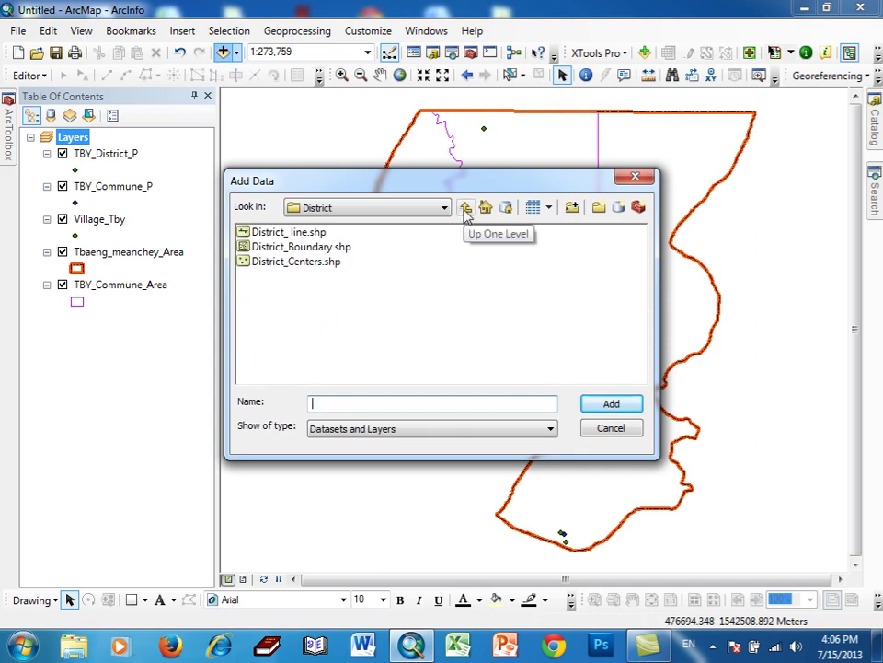
- Go up two folder levels from District to National GIS Data (WGS 1984)
{"action": "left_click", "coordinate": [467, 210]}
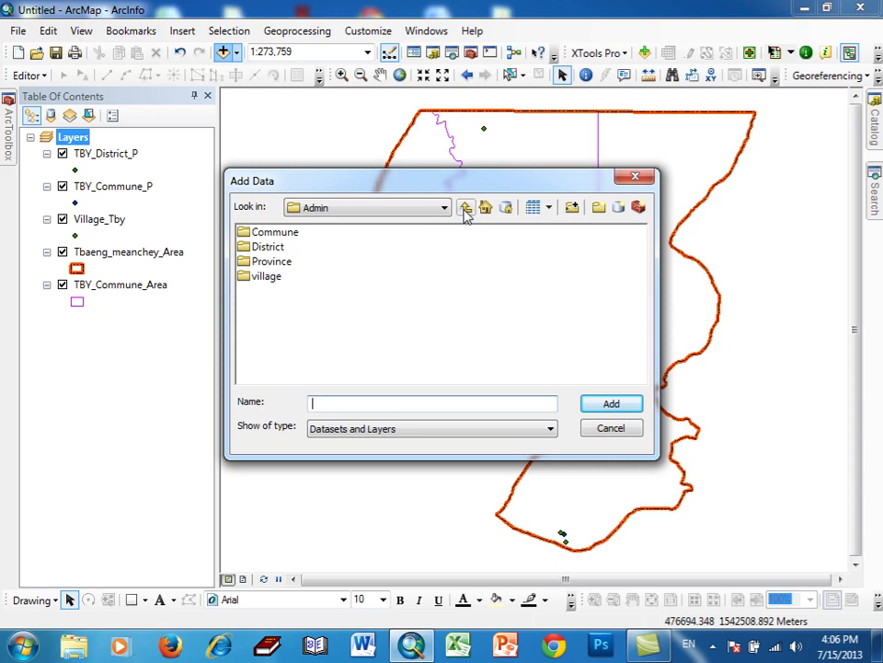
{"action": "left_click", "coordinate": [467, 210]}
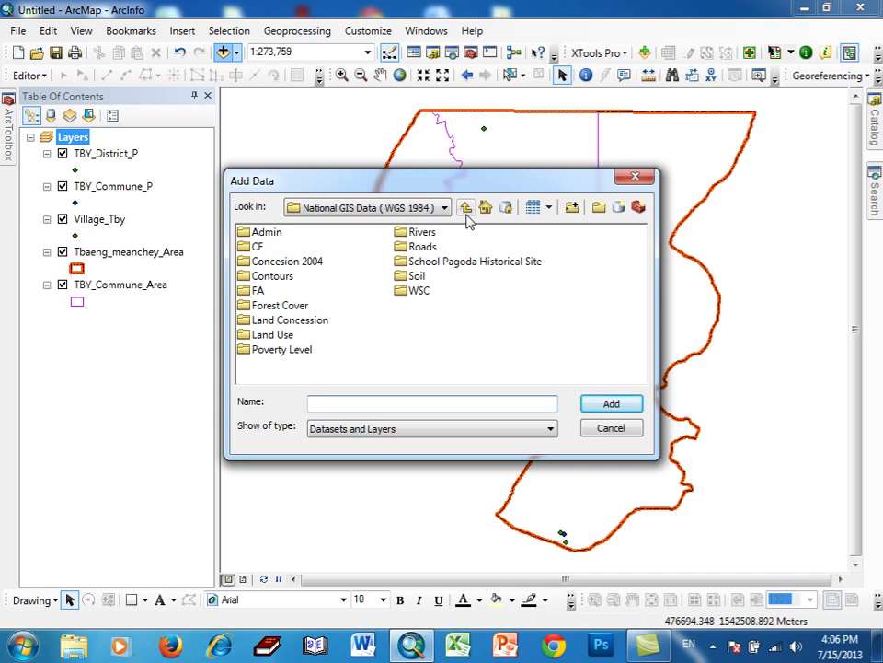
{"action": "left_click", "coordinate": [714, 648]}
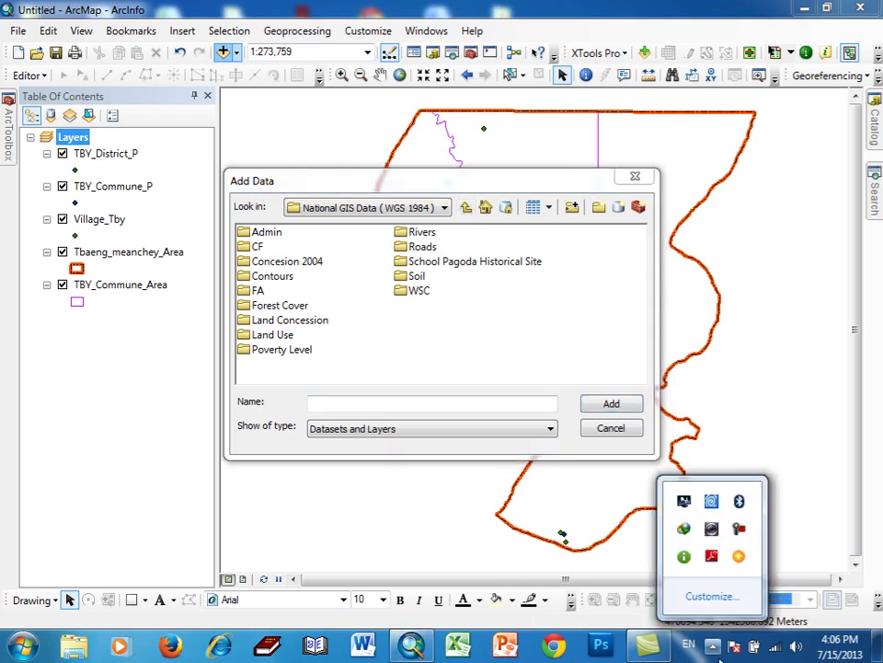
{"action": "left_click", "coordinate": [739, 528]}
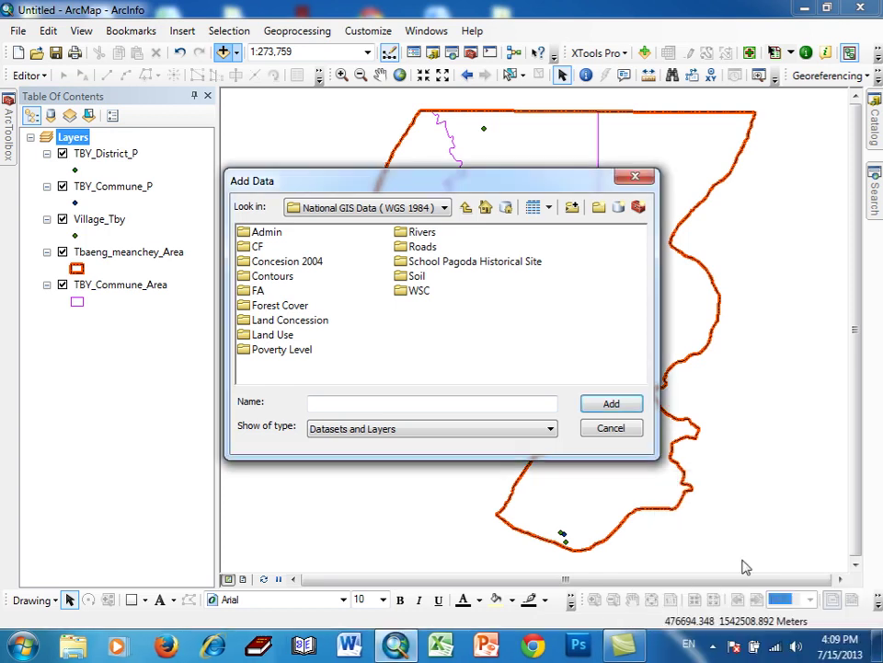
- Add Rivers.lyr from the Rivers folder, drawing river, stream, pond and dam lines
{"action": "double_click", "coordinate": [421, 233]}
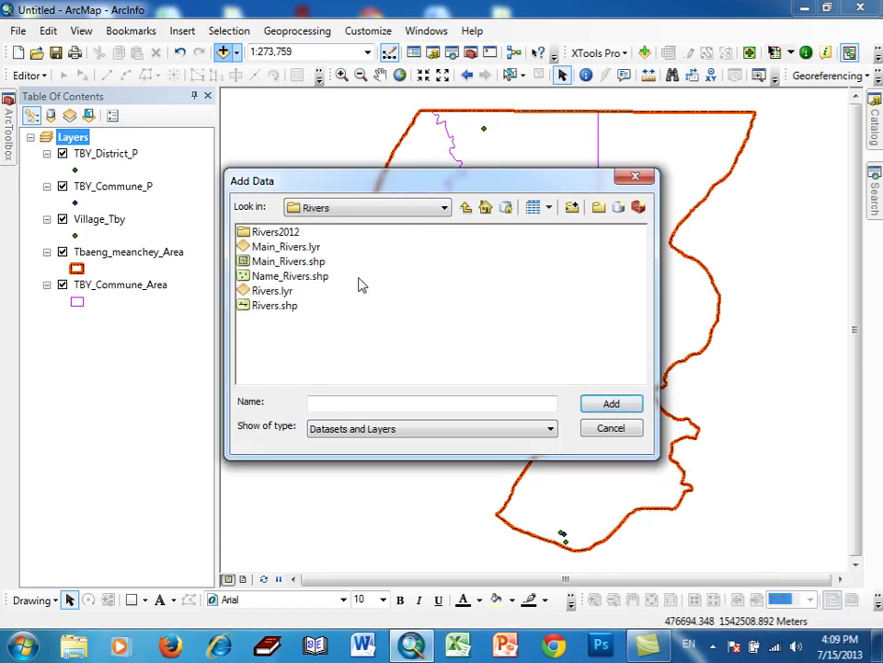
{"action": "left_click", "coordinate": [269, 291]}
{"action": "left_click", "coordinate": [715, 648]}
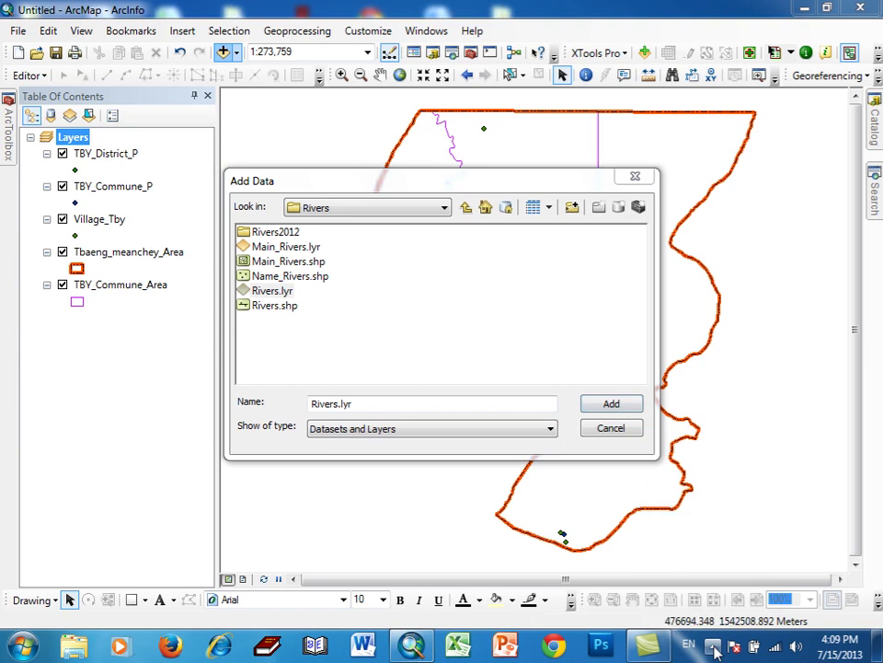
{"action": "left_click", "coordinate": [739, 528]}
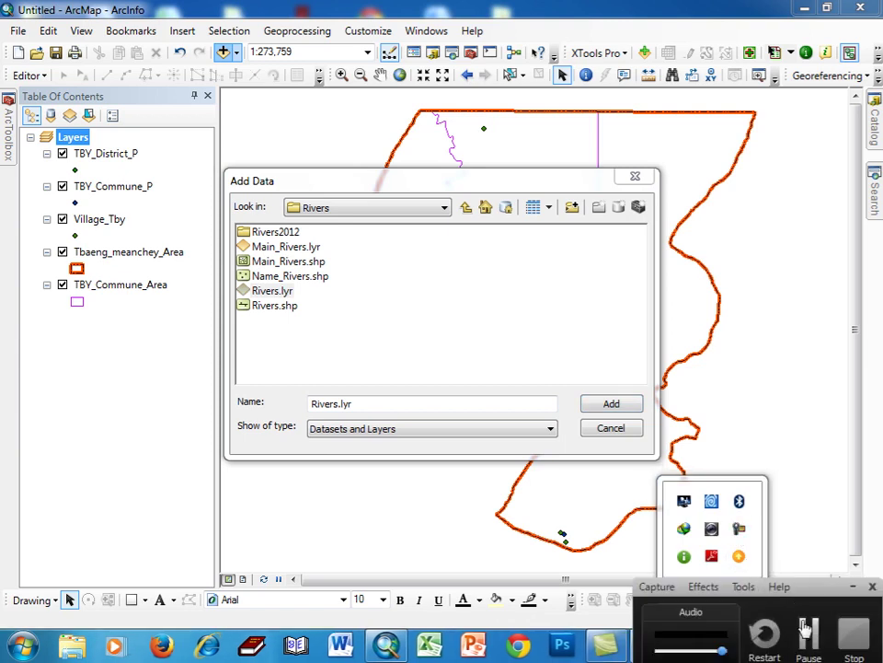
{"action": "left_click", "coordinate": [805, 629]}
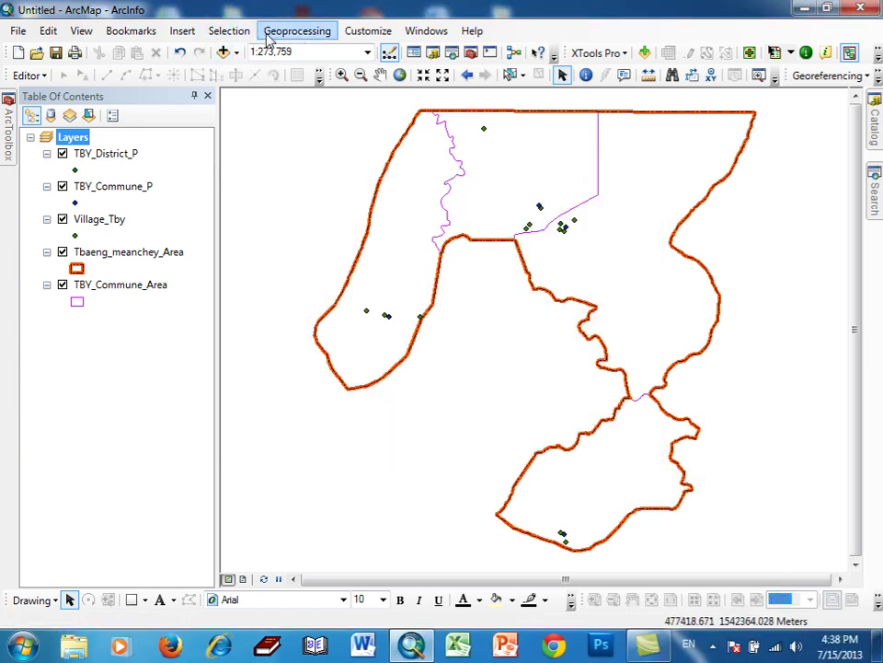
{"action": "left_click", "coordinate": [224, 53]}
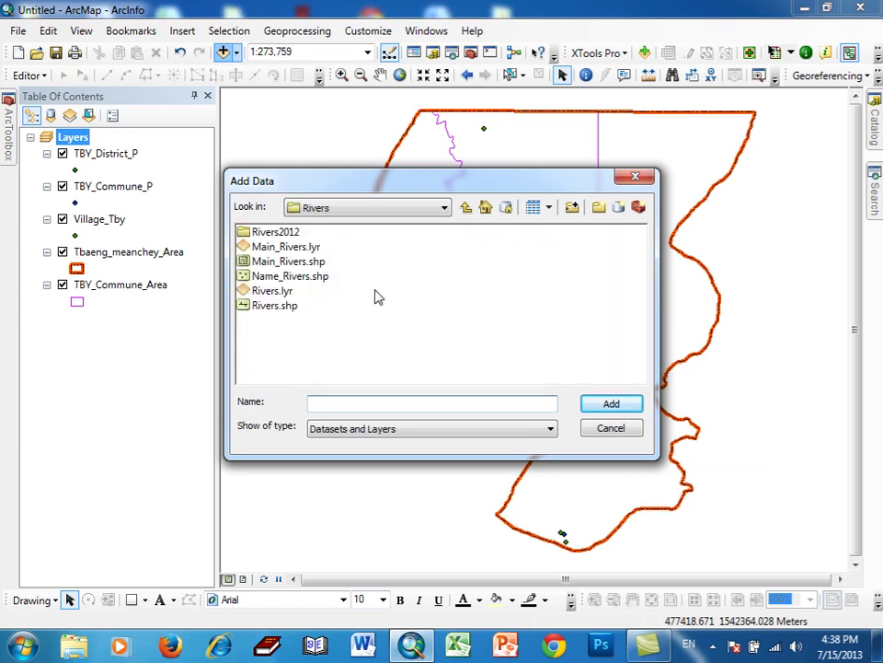
{"action": "left_click", "coordinate": [276, 290]}
{"action": "left_click", "coordinate": [633, 405]}
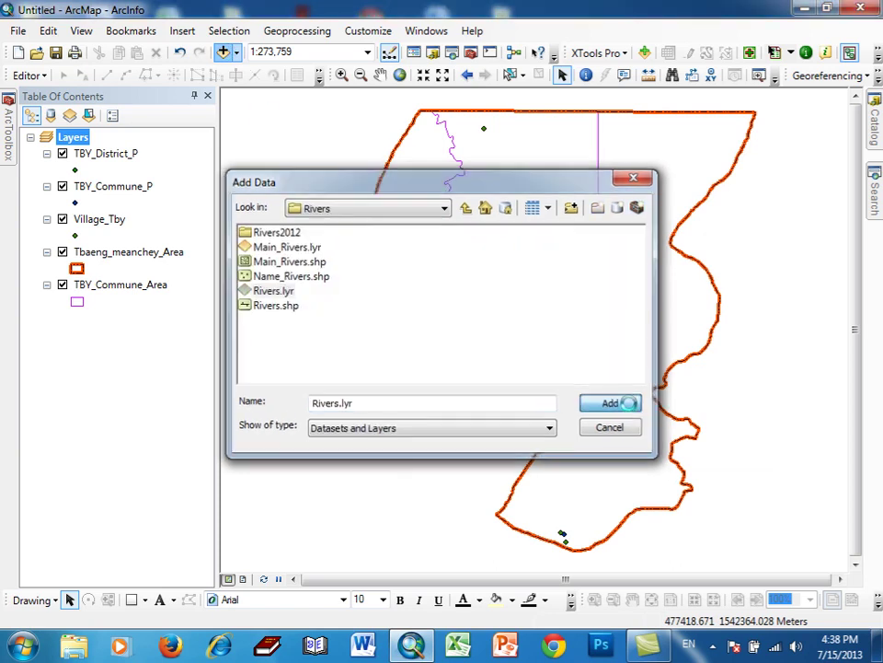
- Add Roads.lyr from the Roads folder to the map
{"action": "left_click", "coordinate": [224, 53]}
{"action": "left_click", "coordinate": [467, 207]}
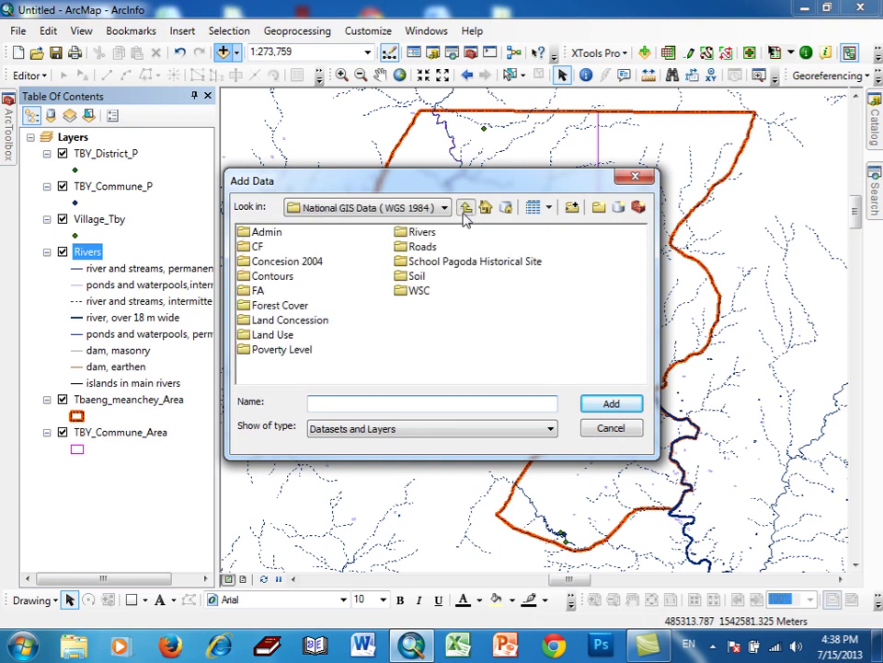
{"action": "double_click", "coordinate": [425, 248]}
{"action": "left_click", "coordinate": [276, 261]}
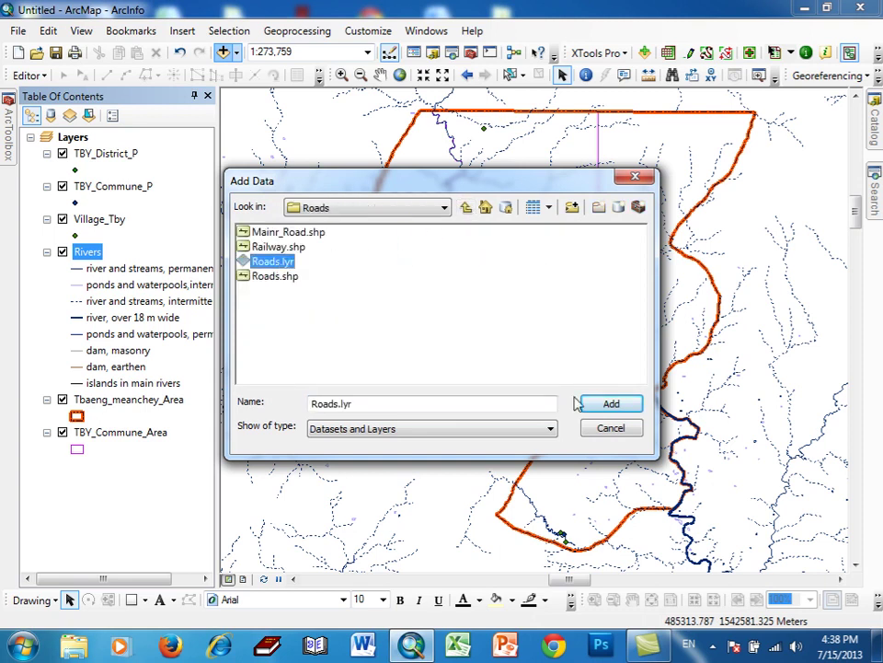
{"action": "left_click", "coordinate": [611, 404]}
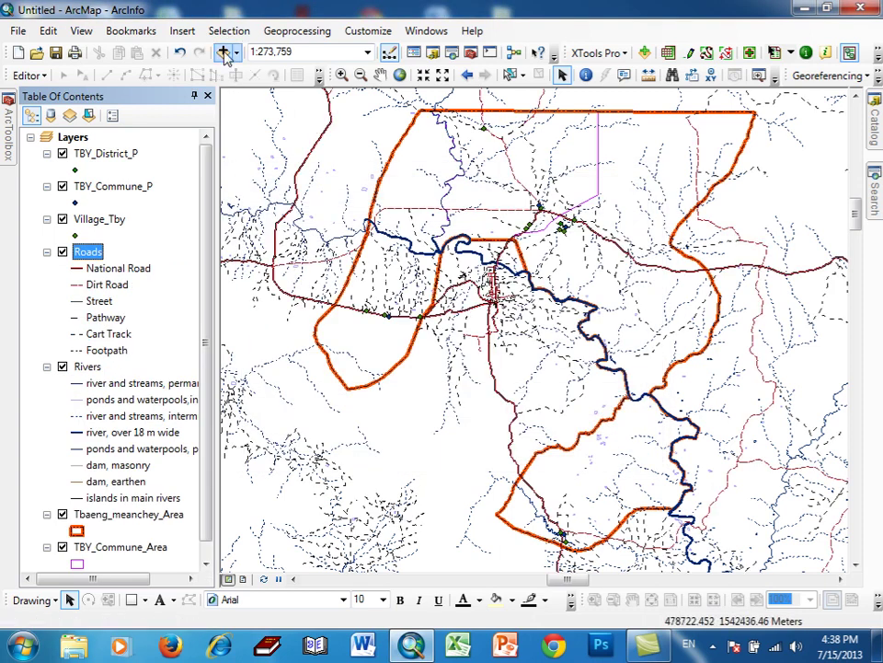
- Add Forest_Cover_2010.lyr from the Forest Cover folder to the map
{"action": "left_click", "coordinate": [223, 52]}
{"action": "left_click", "coordinate": [466, 207]}
{"action": "double_click", "coordinate": [292, 306]}
{"action": "left_click", "coordinate": [295, 291]}
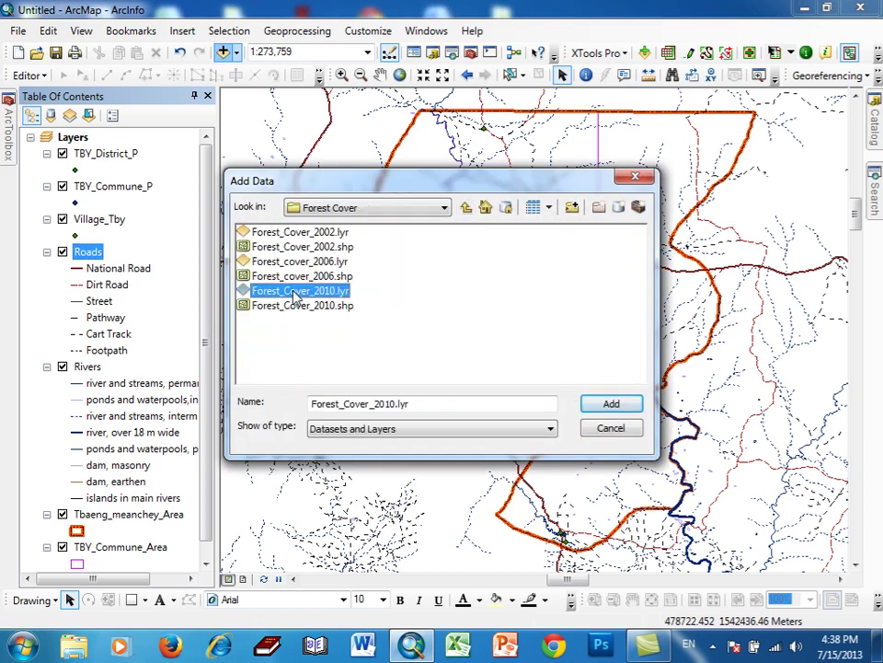
{"action": "left_click", "coordinate": [591, 405]}
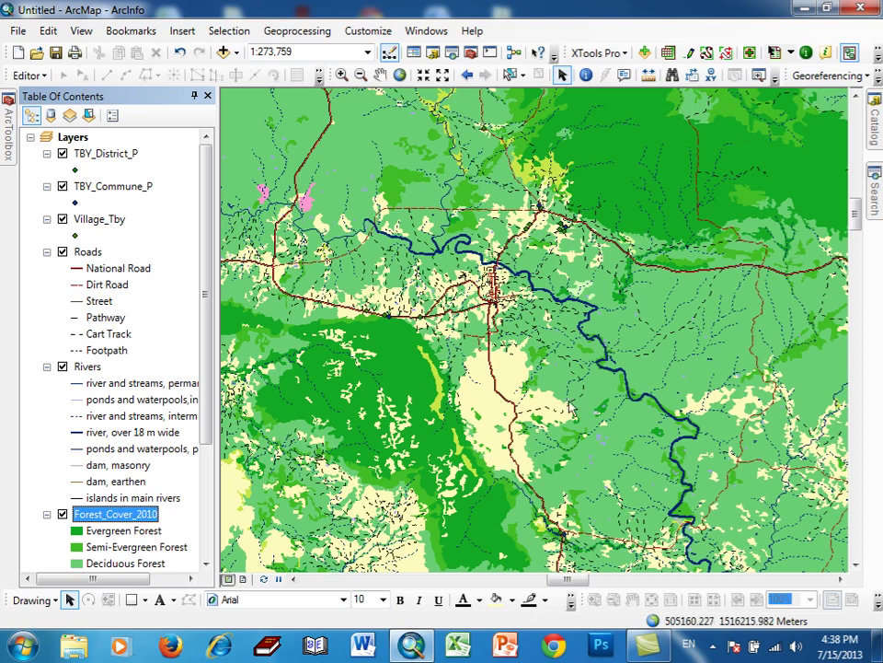
{"action": "left_click", "coordinate": [296, 30]}
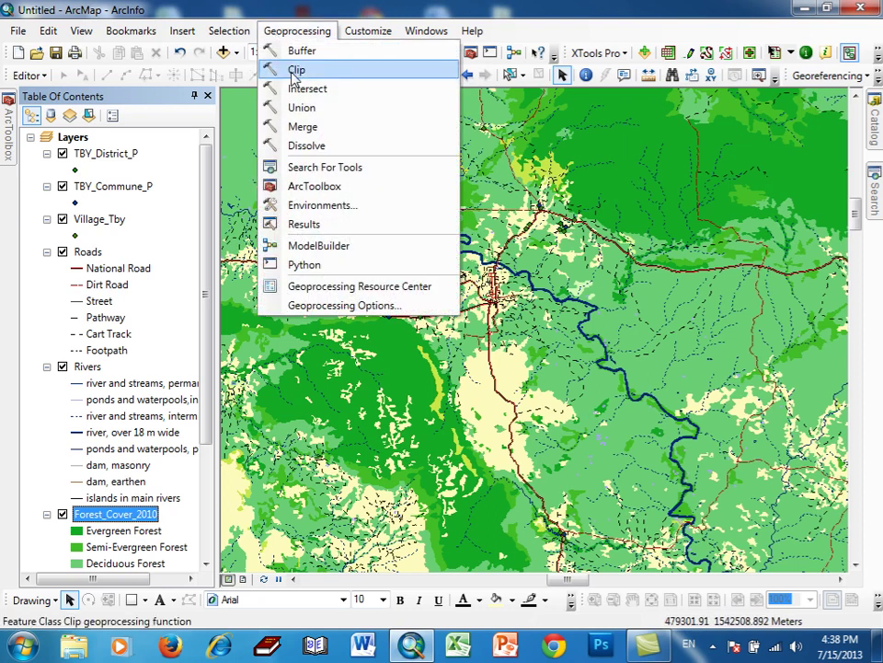
- Clip Roads to Tbaeng_meanchey_Area, saving the output as Road_TBY
{"action": "left_click", "coordinate": [295, 71]}
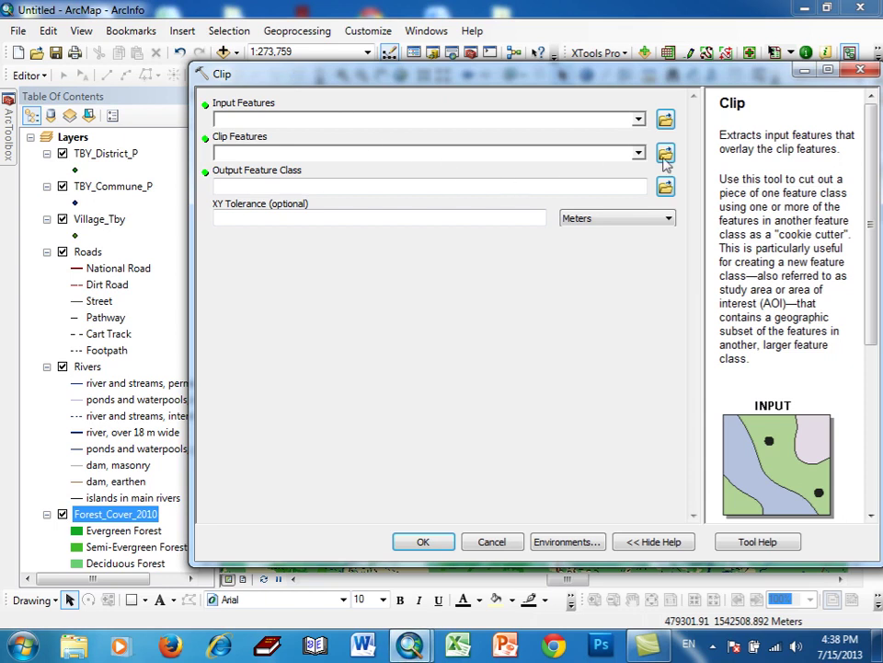
{"action": "left_click", "coordinate": [638, 121]}
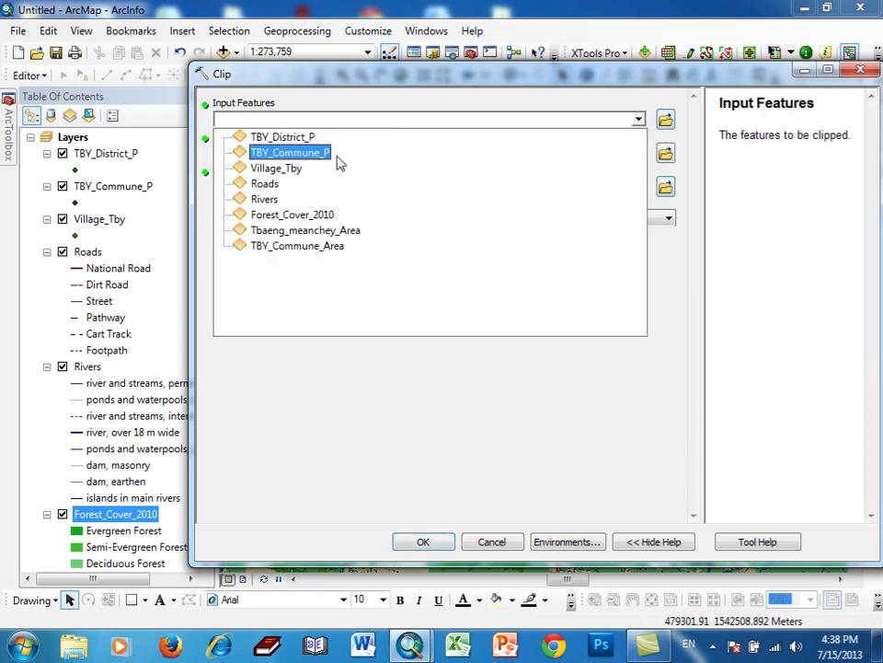
{"action": "left_click", "coordinate": [264, 183]}
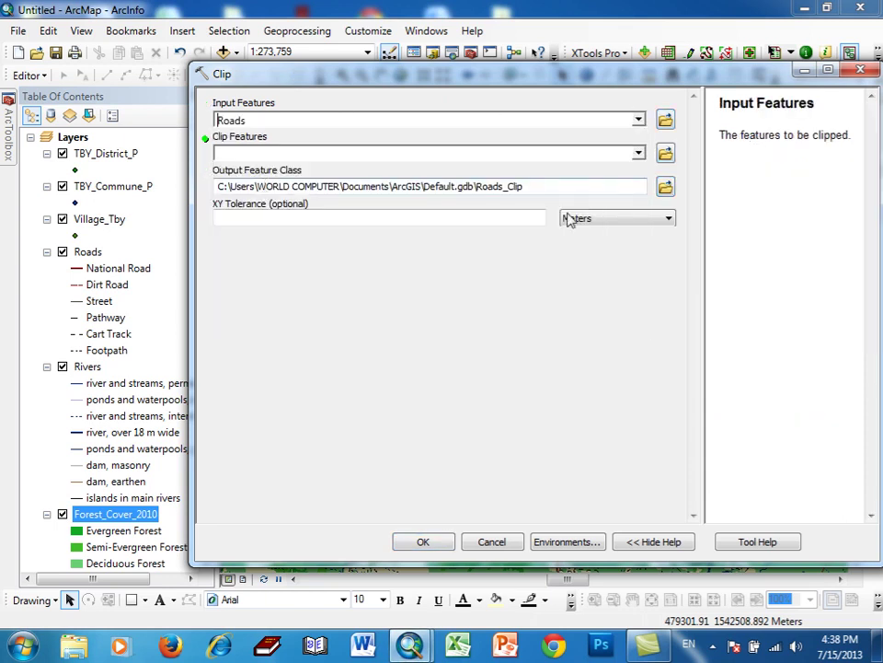
{"action": "left_click", "coordinate": [638, 155]}
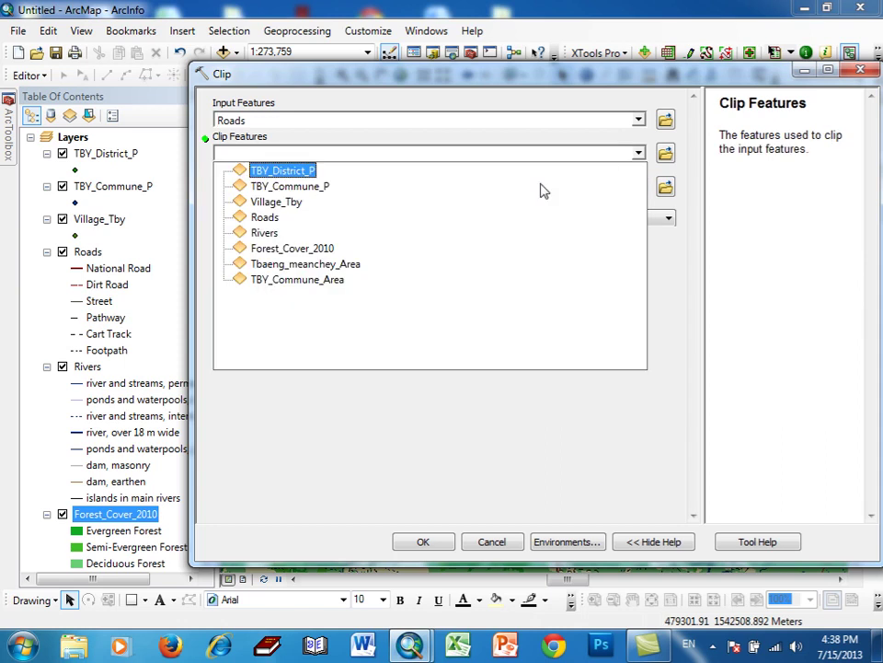
{"action": "left_click", "coordinate": [354, 264]}
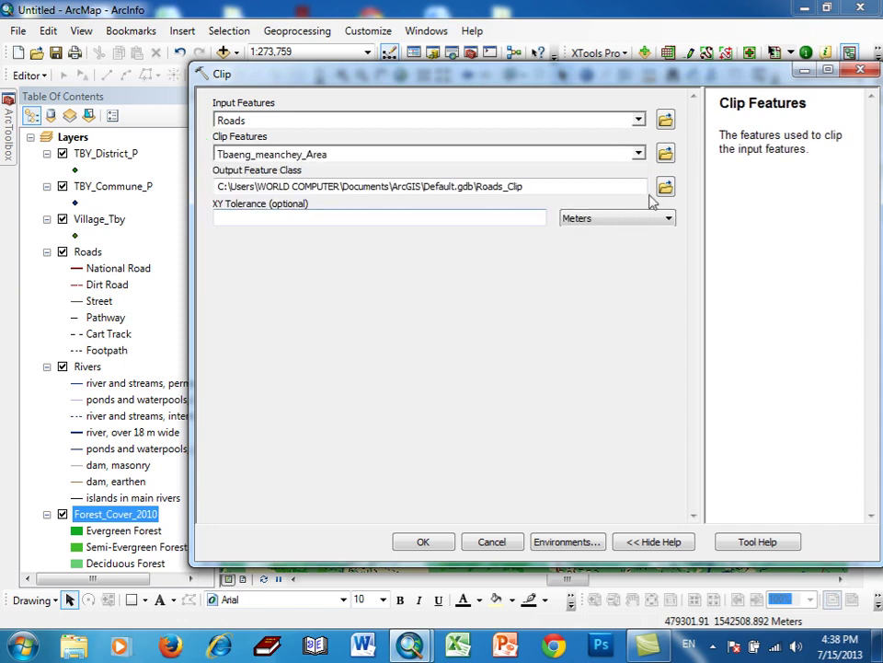
{"action": "left_click", "coordinate": [663, 187]}
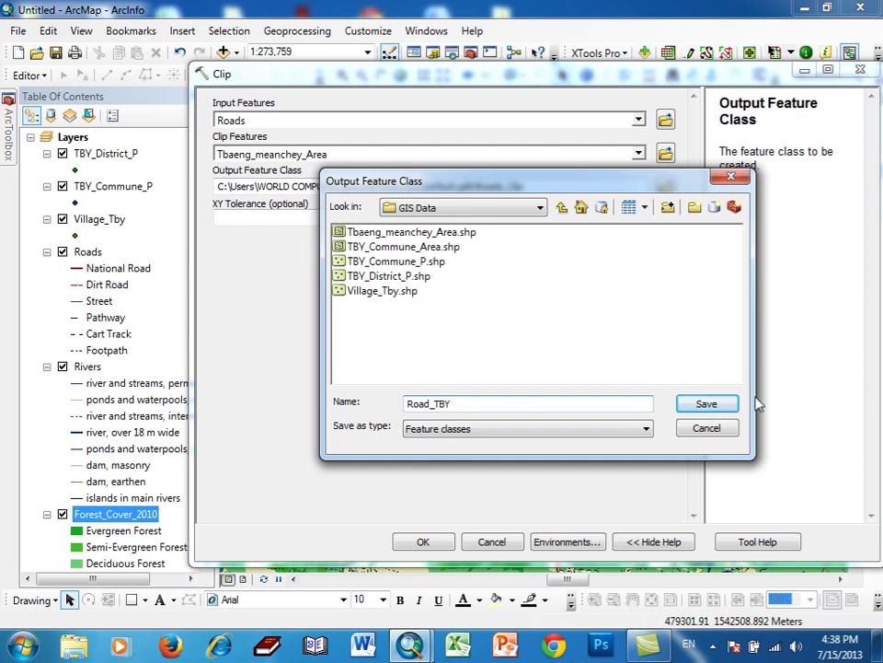
{"action": "left_click", "coordinate": [719, 405]}
{"action": "left_click", "coordinate": [425, 542]}
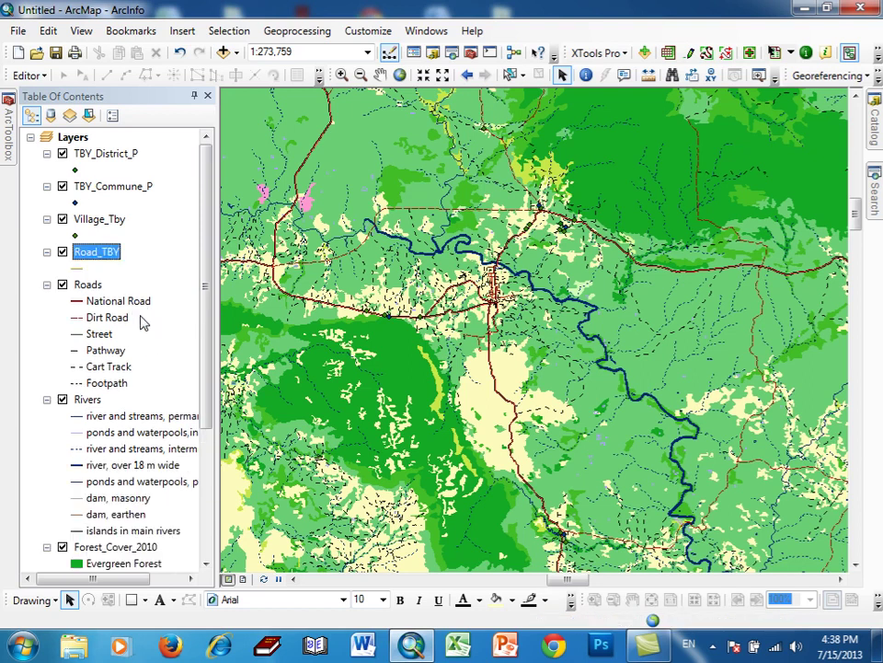
{"action": "left_click", "coordinate": [84, 289], "text": "ctrl"}
{"action": "right_click", "coordinate": [84, 293]}
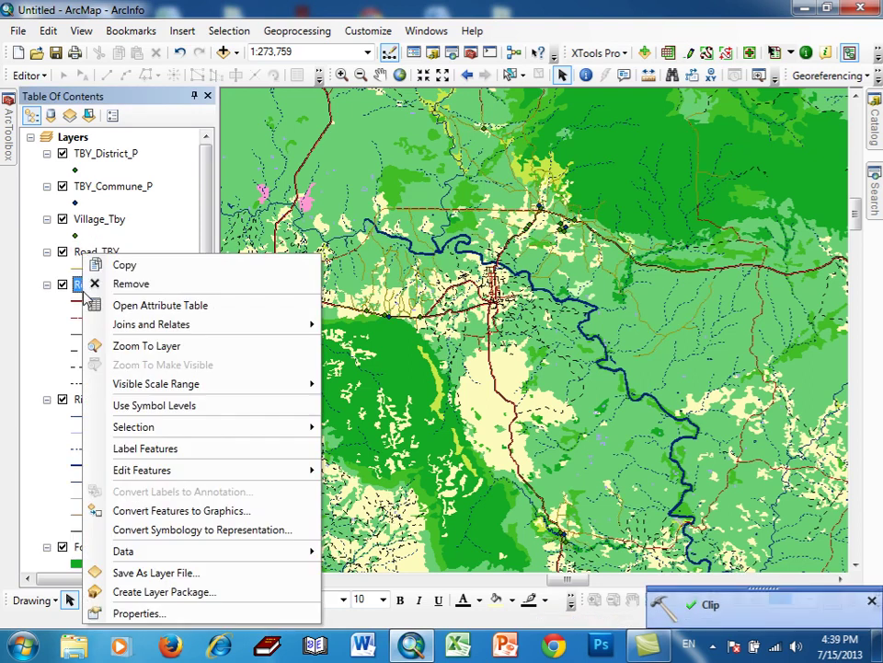
- Remove the original Roads layer, then clip Rivers to Tbaeng_meanchey_Area as River_TBY
{"action": "left_click", "coordinate": [115, 282]}
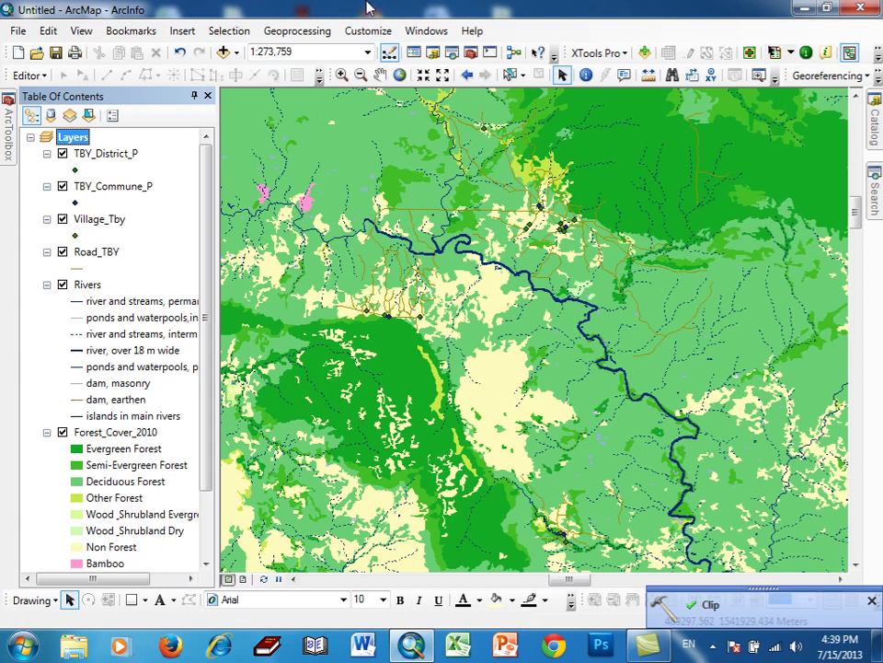
{"action": "left_click", "coordinate": [280, 30]}
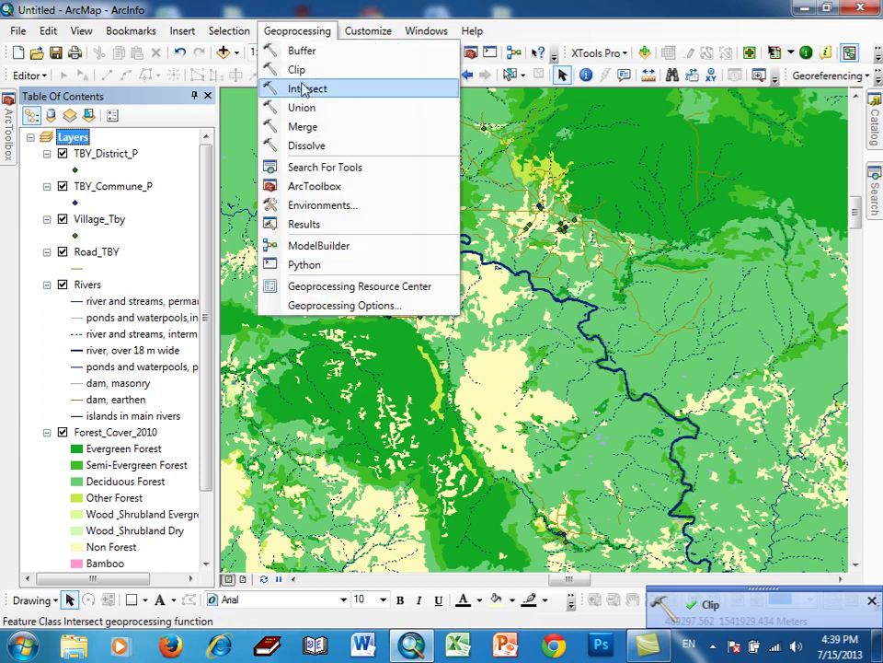
{"action": "left_click", "coordinate": [302, 78]}
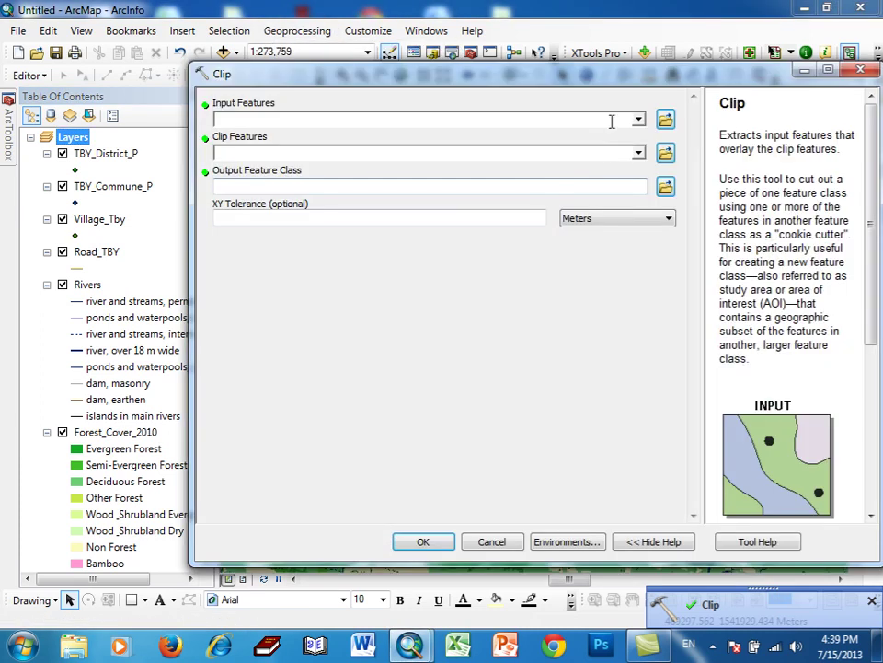
{"action": "left_click", "coordinate": [637, 119]}
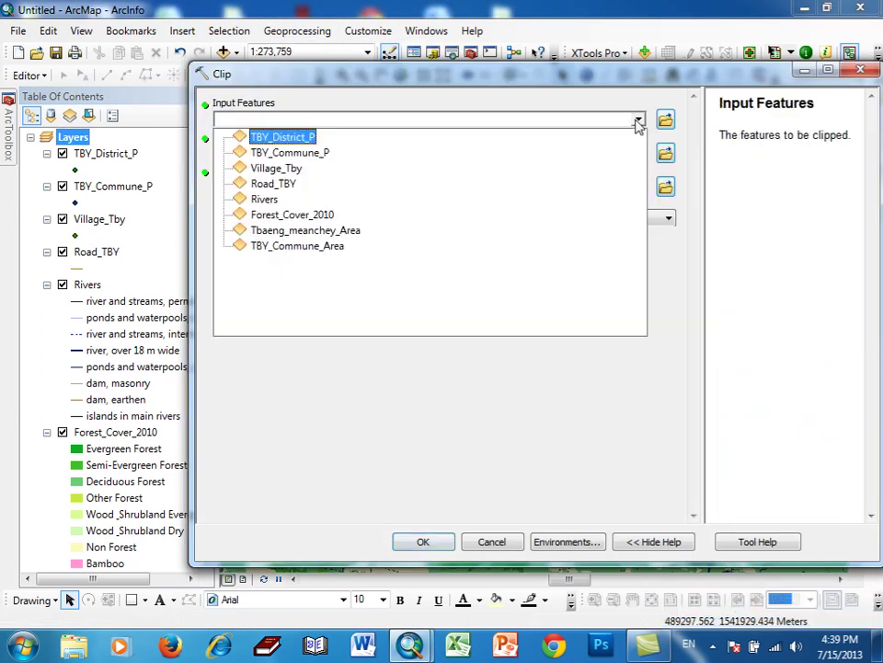
{"action": "left_click", "coordinate": [277, 199]}
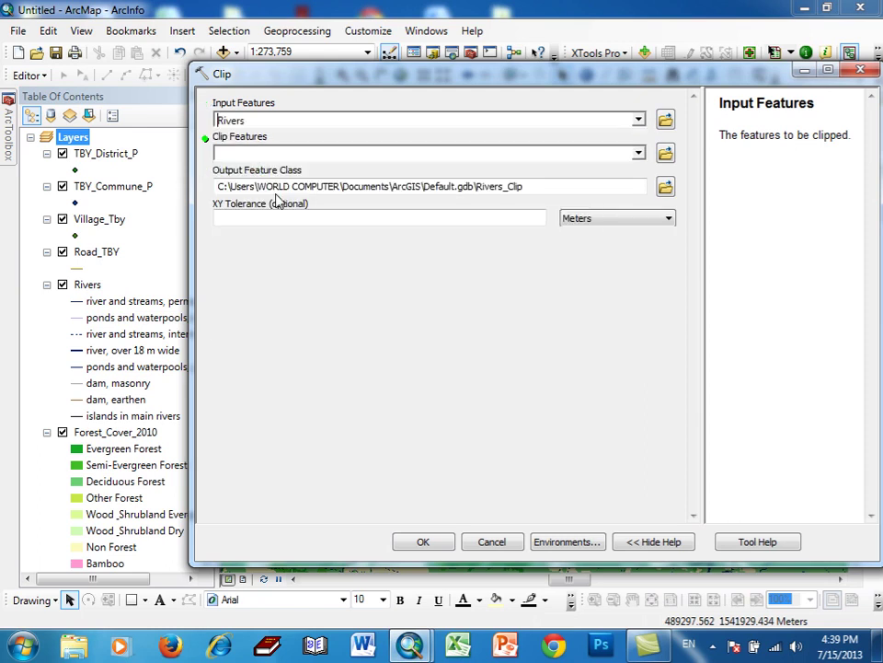
{"action": "left_click", "coordinate": [638, 154]}
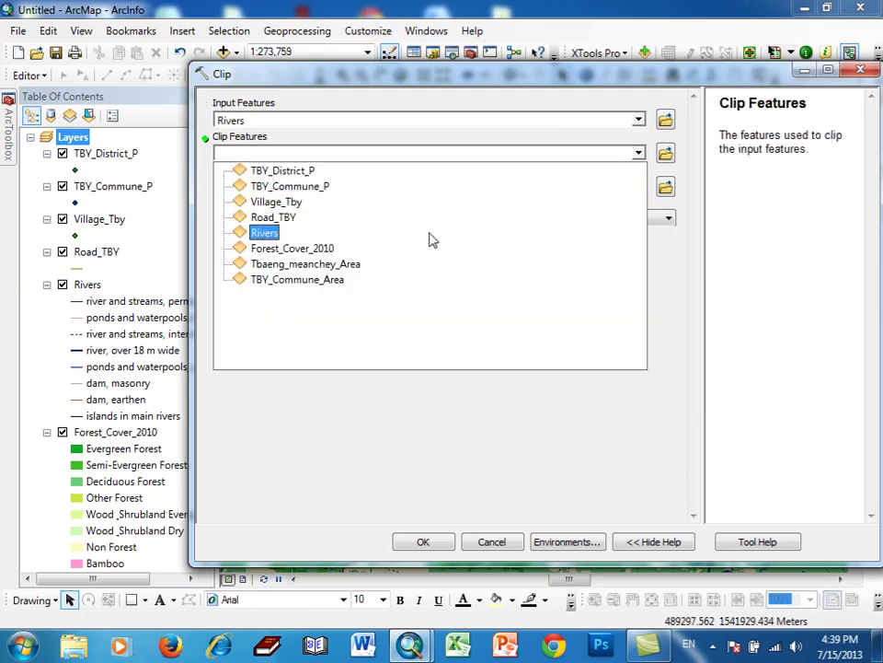
{"action": "left_click", "coordinate": [355, 263]}
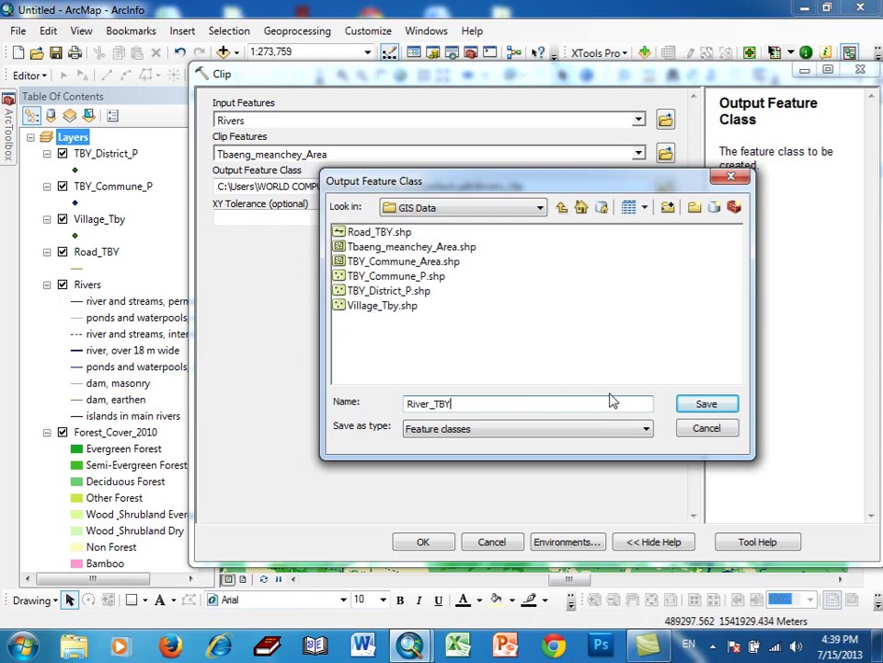
{"action": "left_click", "coordinate": [686, 405]}
{"action": "left_click", "coordinate": [424, 543]}
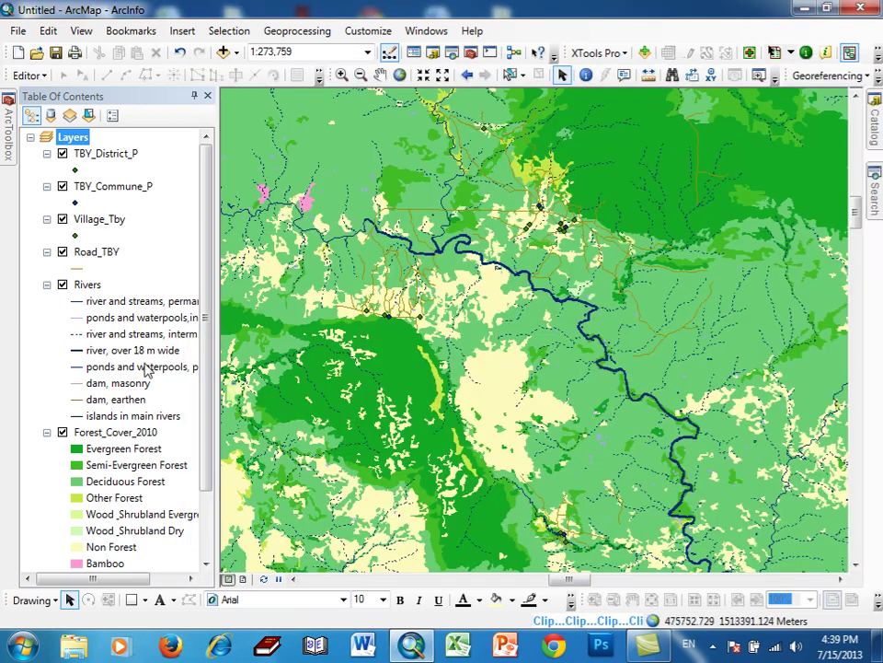
{"action": "right_click", "coordinate": [87, 319]}
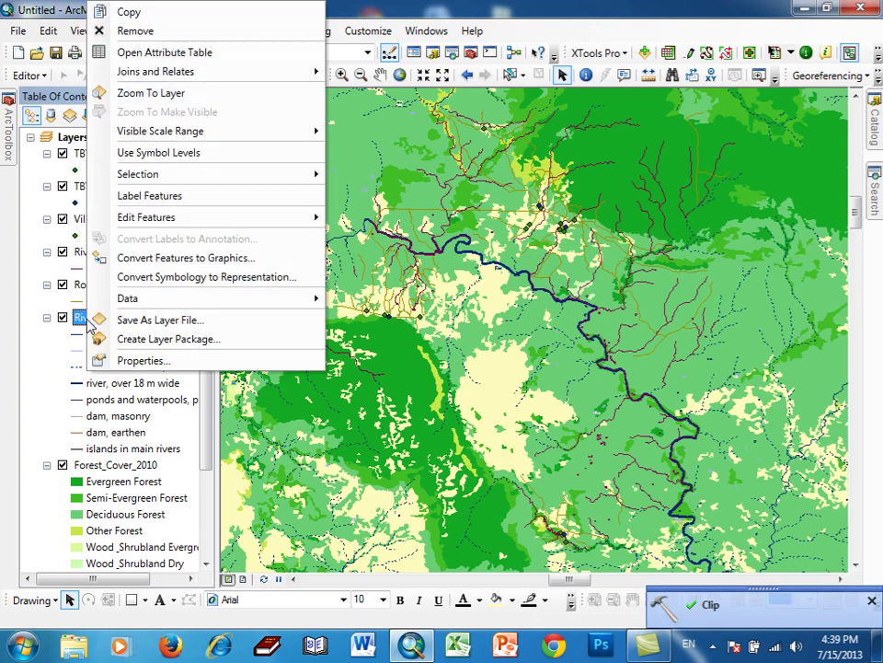
- Remove the original Rivers layer, then close a Clip of Forest_Cover_2010 without running it
{"action": "left_click", "coordinate": [129, 30]}
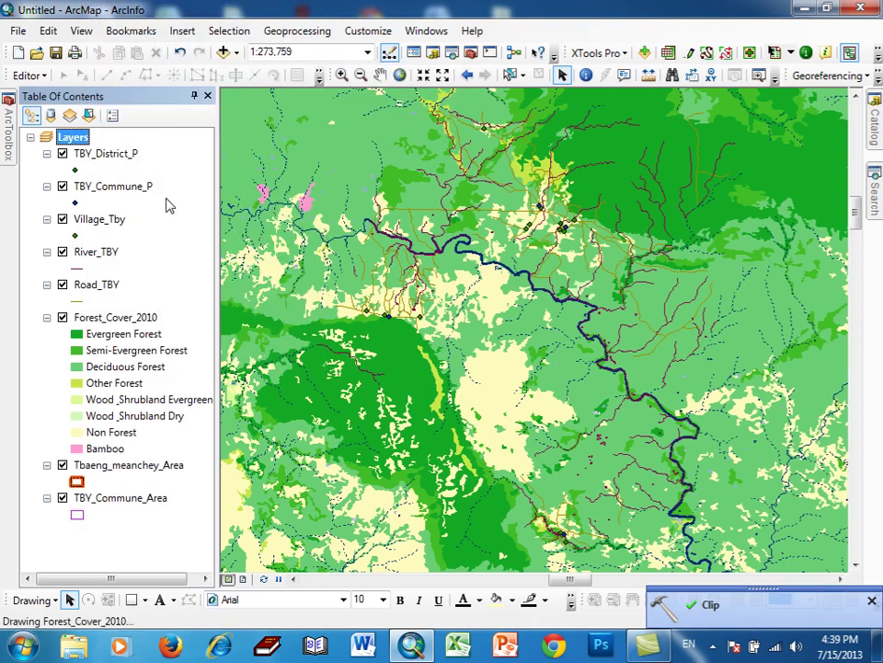
{"action": "left_click", "coordinate": [297, 30]}
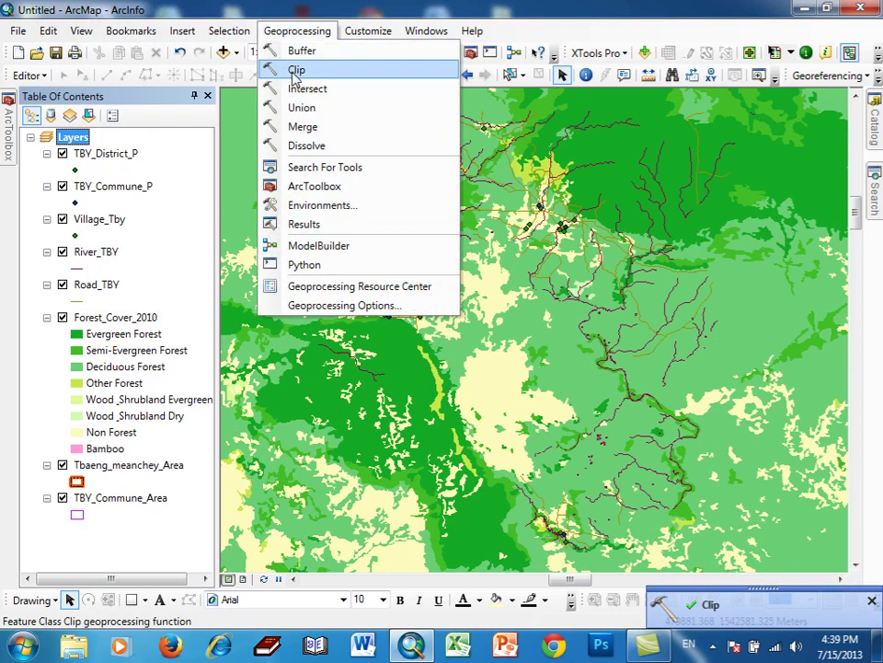
{"action": "left_click", "coordinate": [295, 71]}
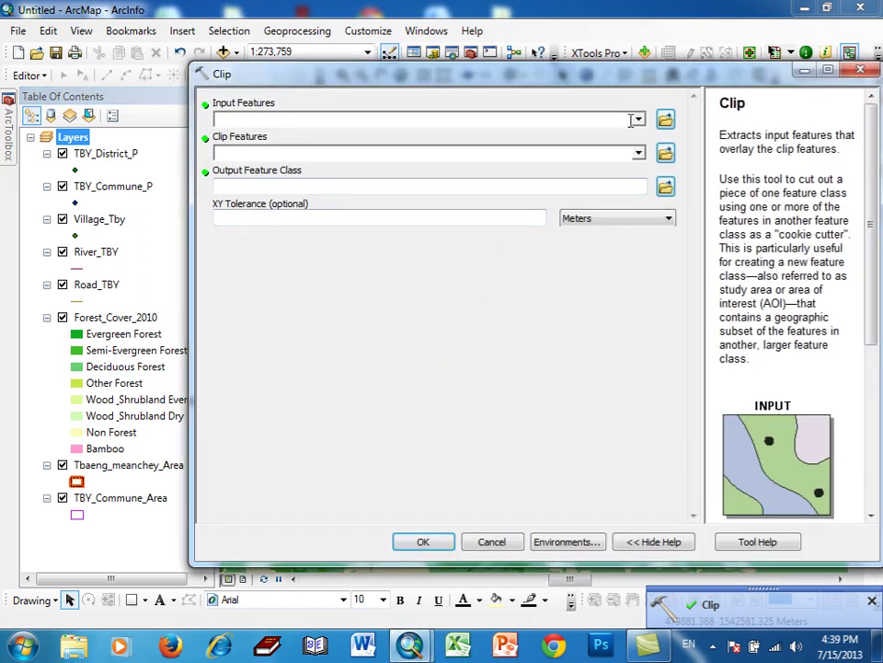
{"action": "left_click", "coordinate": [636, 119]}
{"action": "left_click", "coordinate": [317, 214]}
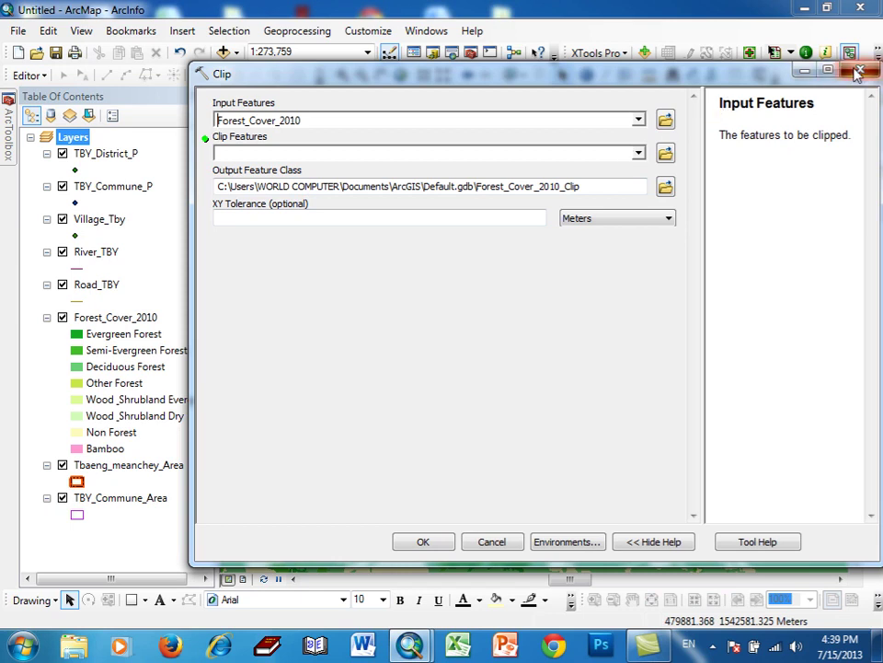
{"action": "left_click", "coordinate": [804, 70]}
- Remove the Forest_Cover_2010 layer and add the Forest_Cover_2006 layer file to the map
{"action": "right_click", "coordinate": [144, 318]}
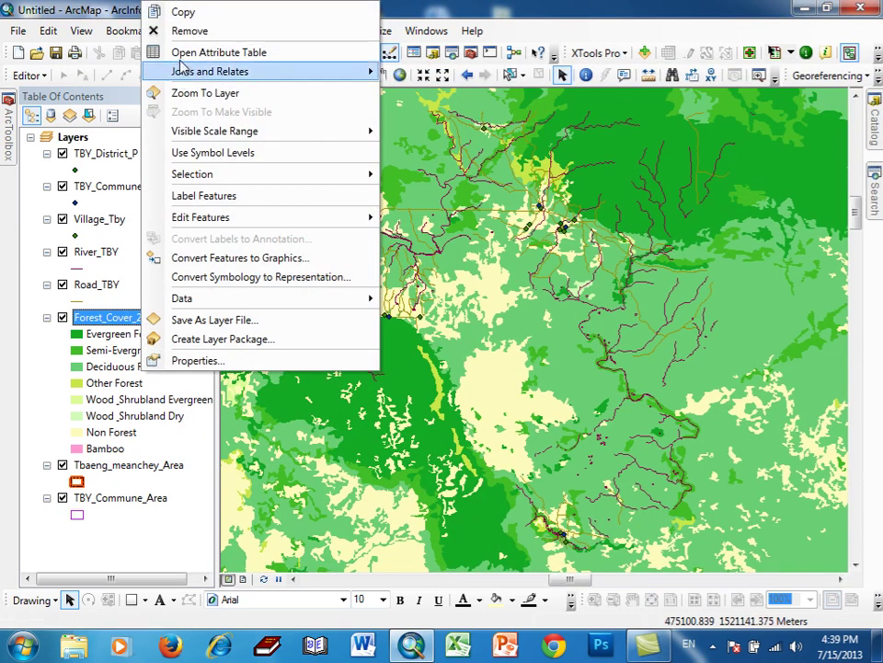
{"action": "left_click", "coordinate": [176, 30]}
{"action": "left_click", "coordinate": [227, 52]}
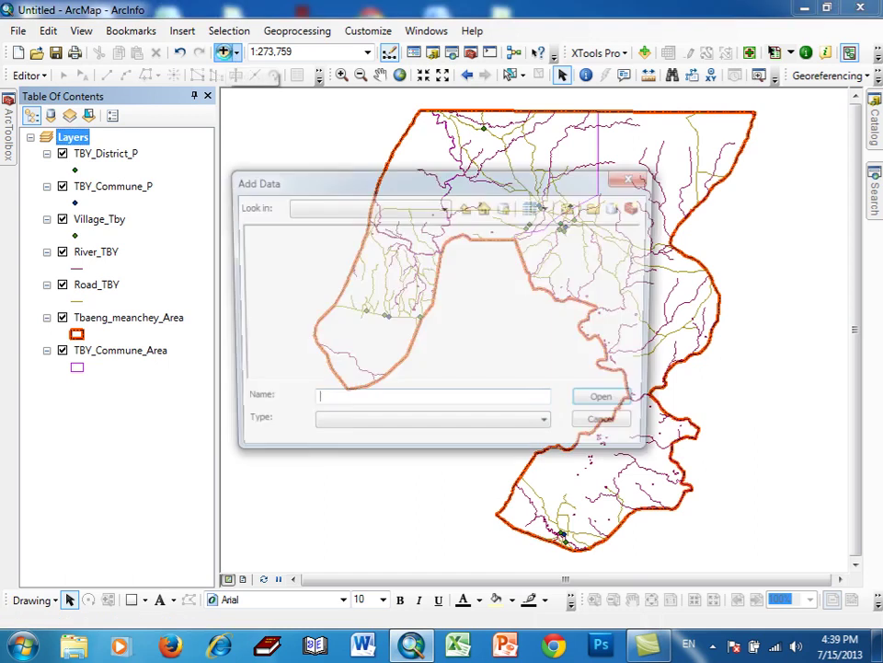
{"action": "left_click", "coordinate": [297, 261]}
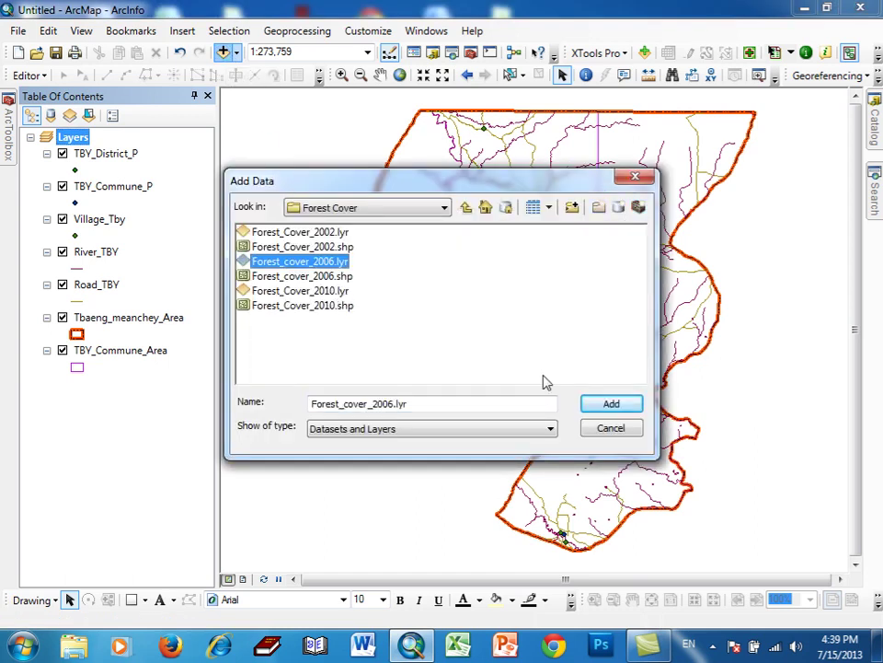
{"action": "left_click", "coordinate": [590, 405]}
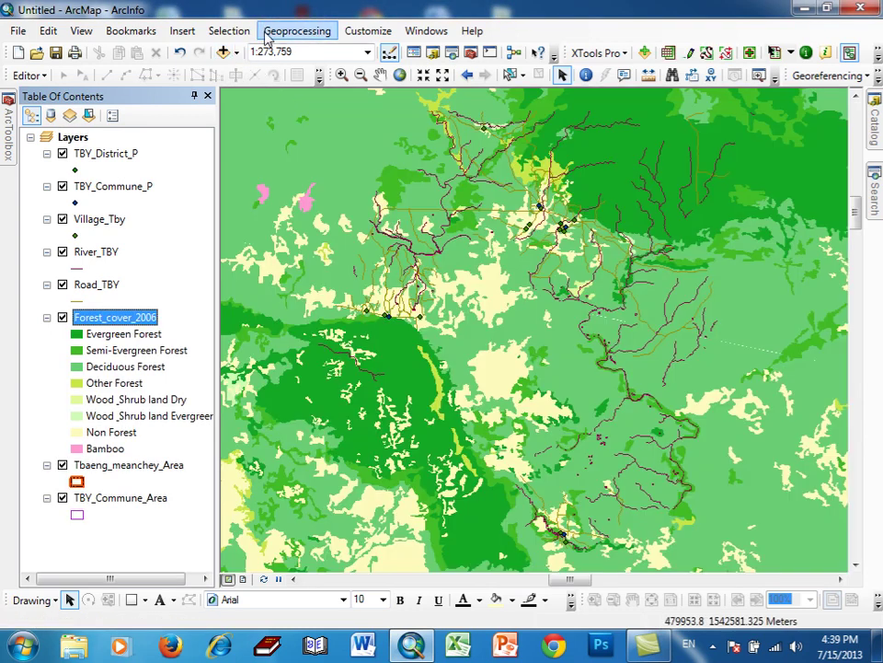
- Clip Forest_cover_2006 to the Tbaeng_meanchey_Area boundary, saving the output as FC_TBY
{"action": "left_click", "coordinate": [276, 31]}
{"action": "left_click", "coordinate": [295, 74]}
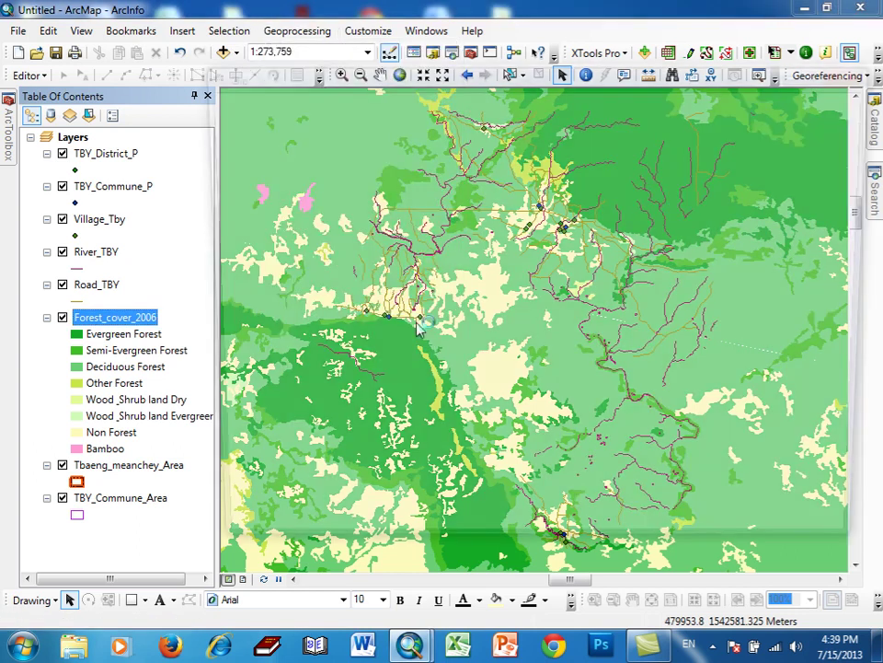
{"action": "left_click", "coordinate": [639, 121]}
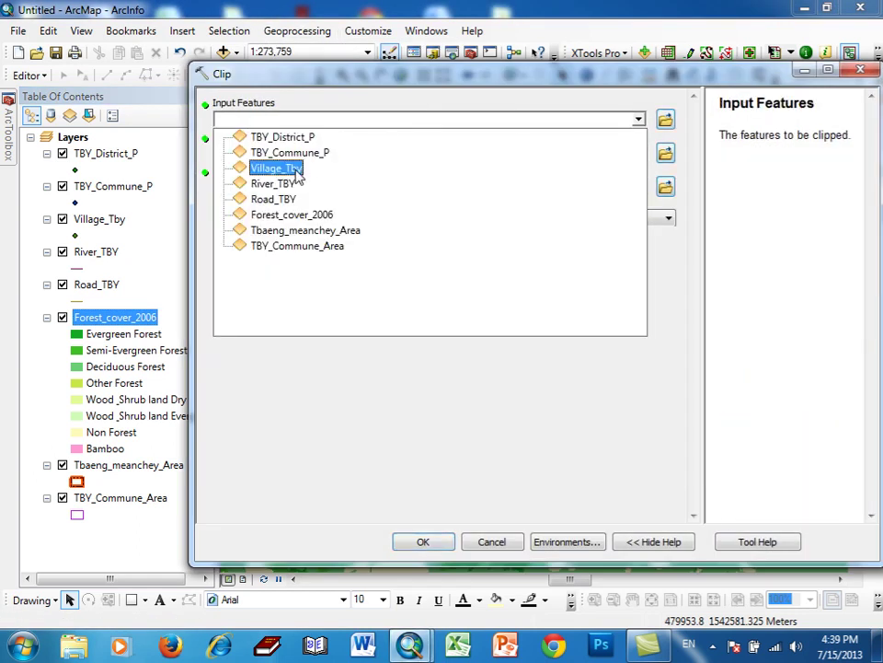
{"action": "left_click", "coordinate": [276, 214]}
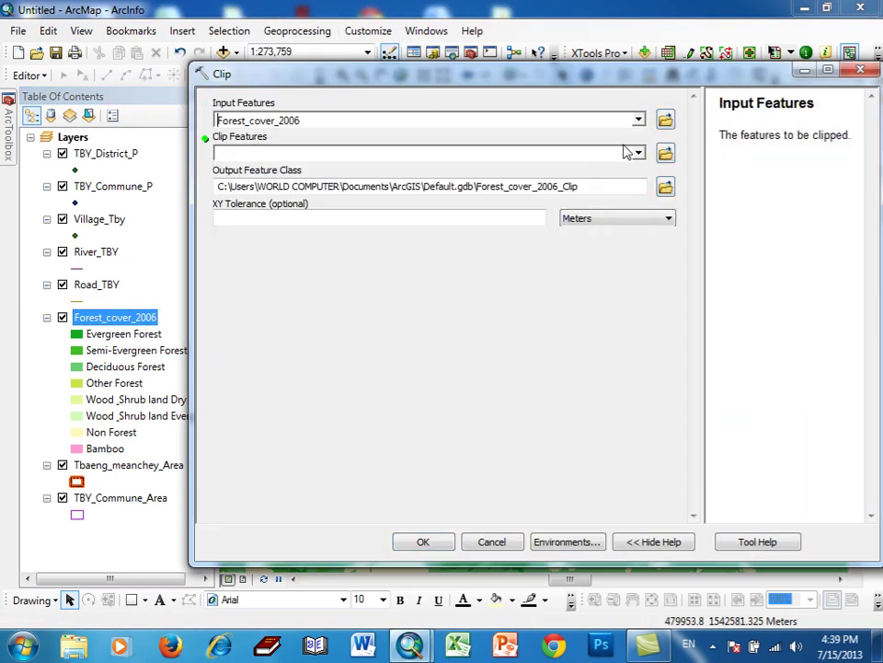
{"action": "left_click", "coordinate": [638, 153]}
{"action": "left_click", "coordinate": [304, 264]}
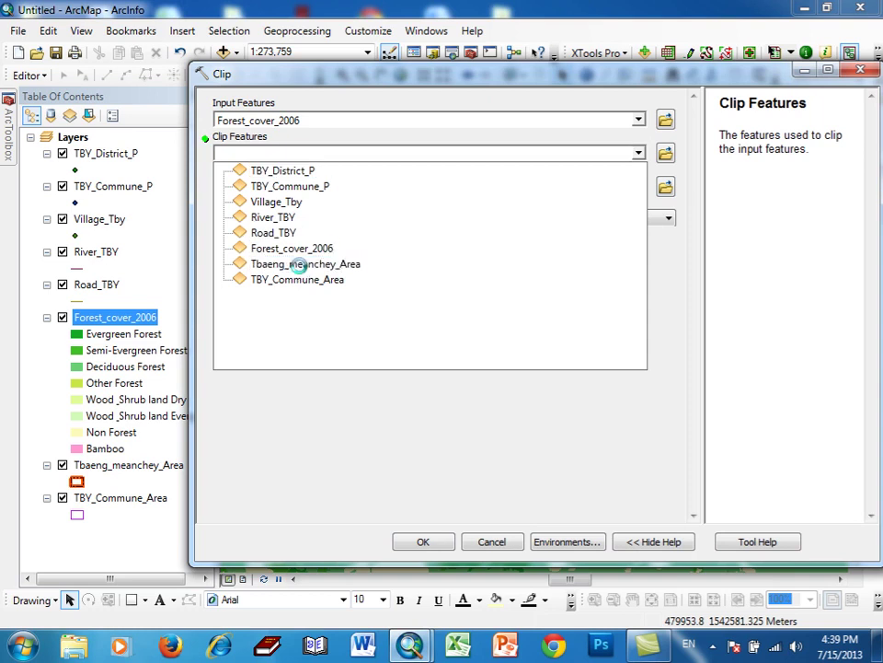
{"action": "left_click", "coordinate": [664, 189]}
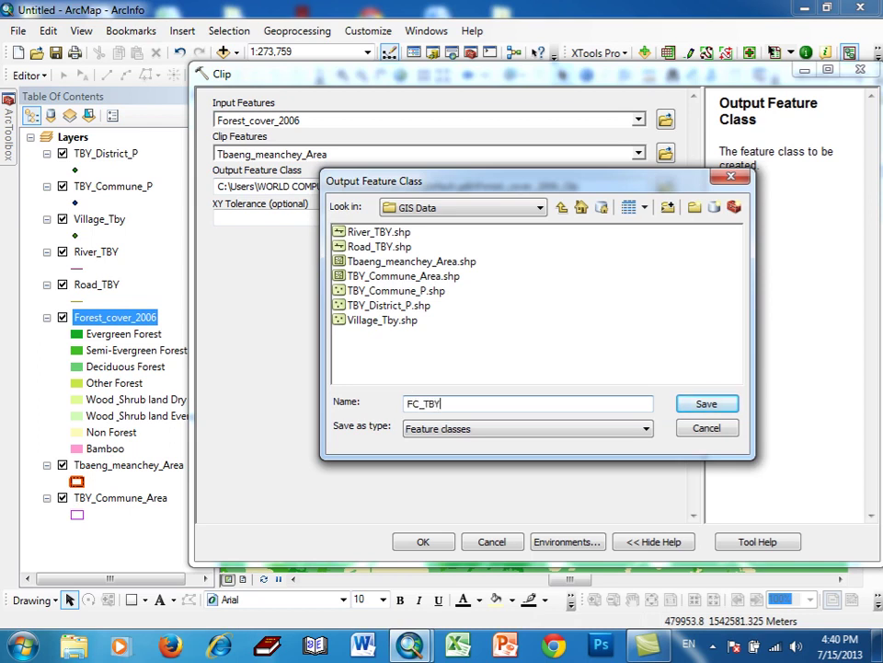
{"action": "type", "text": "FC_TBY"}
{"action": "left_click", "coordinate": [703, 404]}
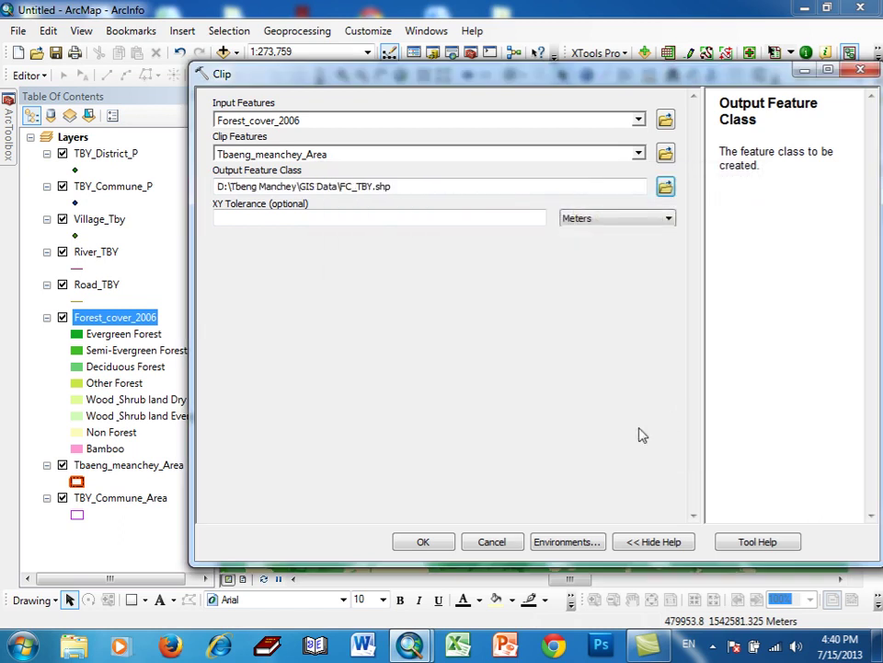
{"action": "left_click", "coordinate": [423, 541]}
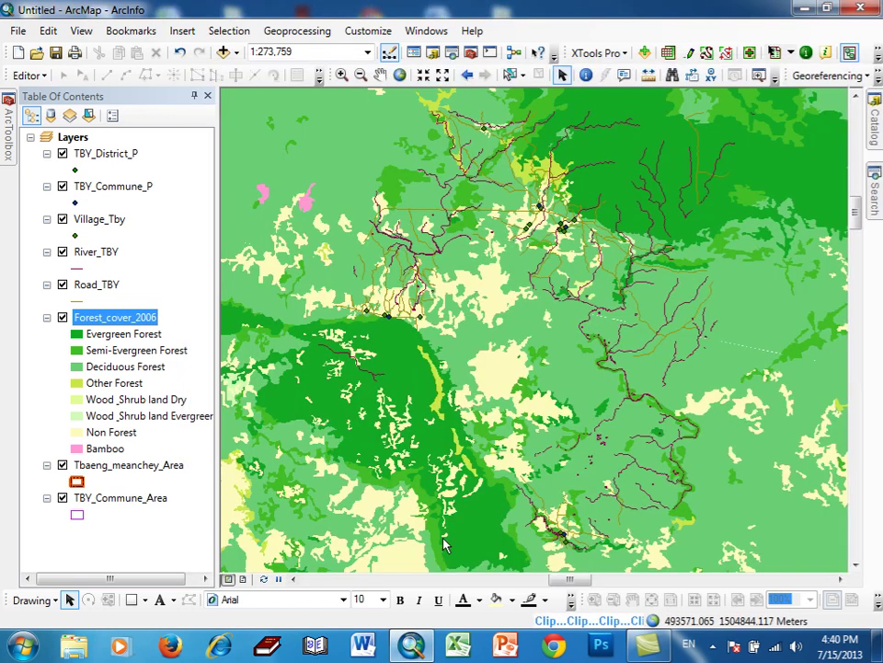
- Remove the original Forest_cover_2006 layer from the map and select the River_TBY layer
{"action": "right_click", "coordinate": [95, 351]}
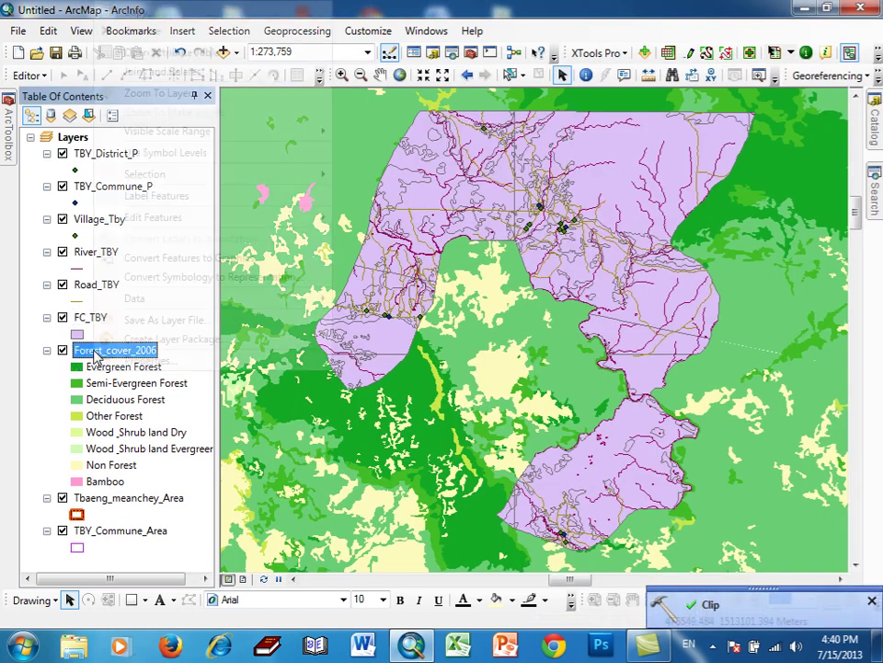
{"action": "left_click", "coordinate": [140, 30]}
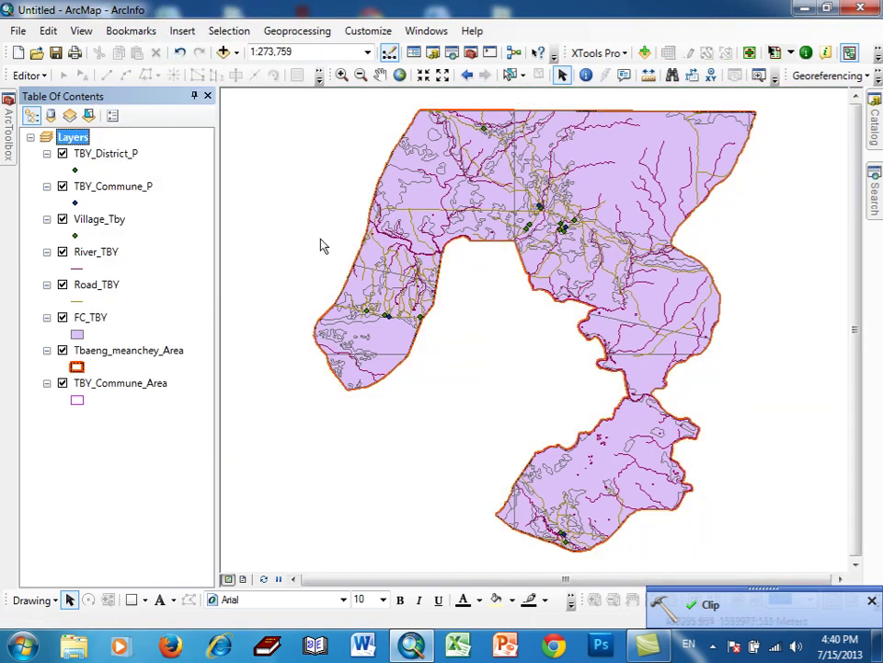
{"action": "left_click", "coordinate": [104, 252]}
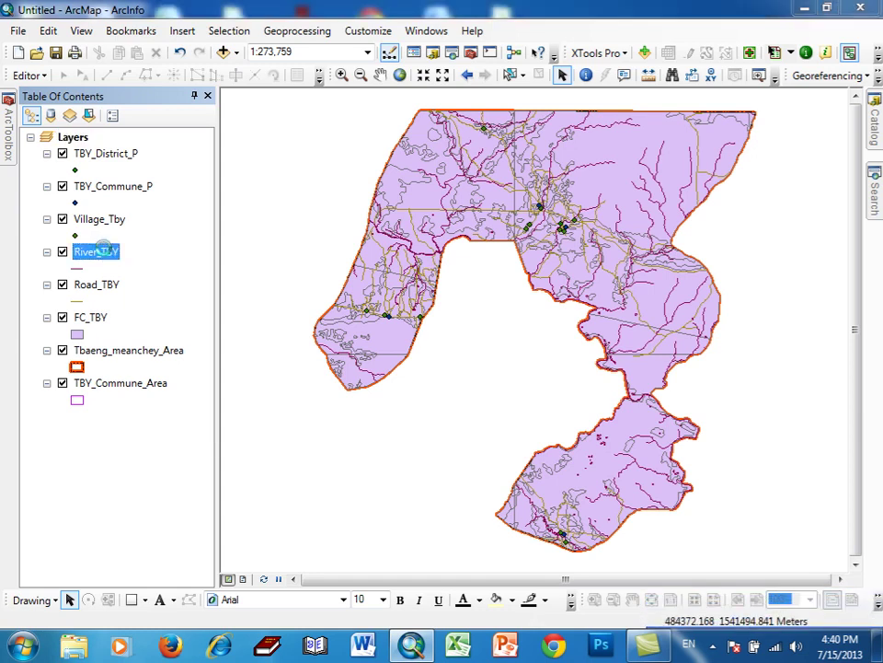
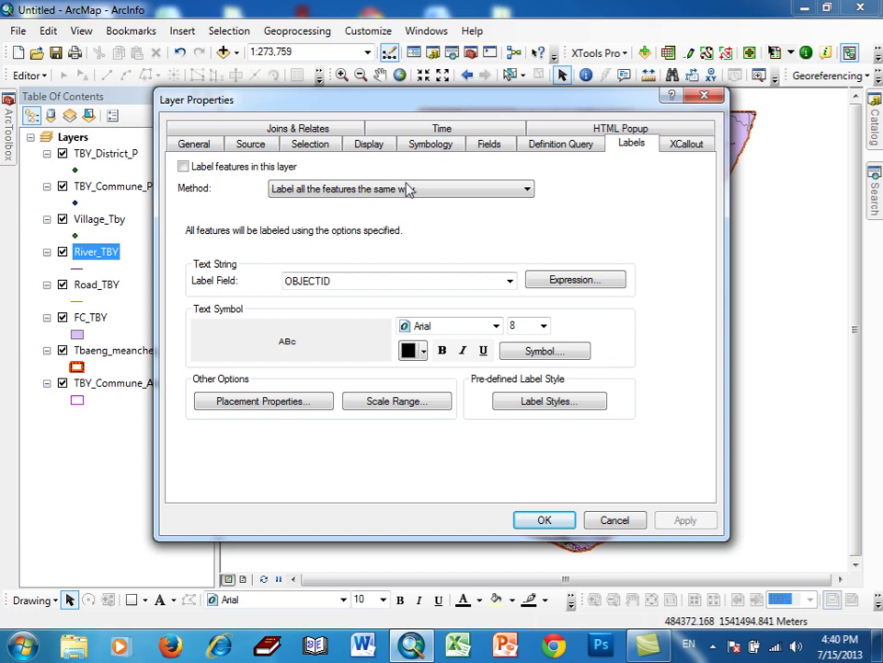
- Import River_TBY's symbology from Rivers\Rivers.lyr, matching categories on the CODE field
{"action": "left_click", "coordinate": [92, 289]}
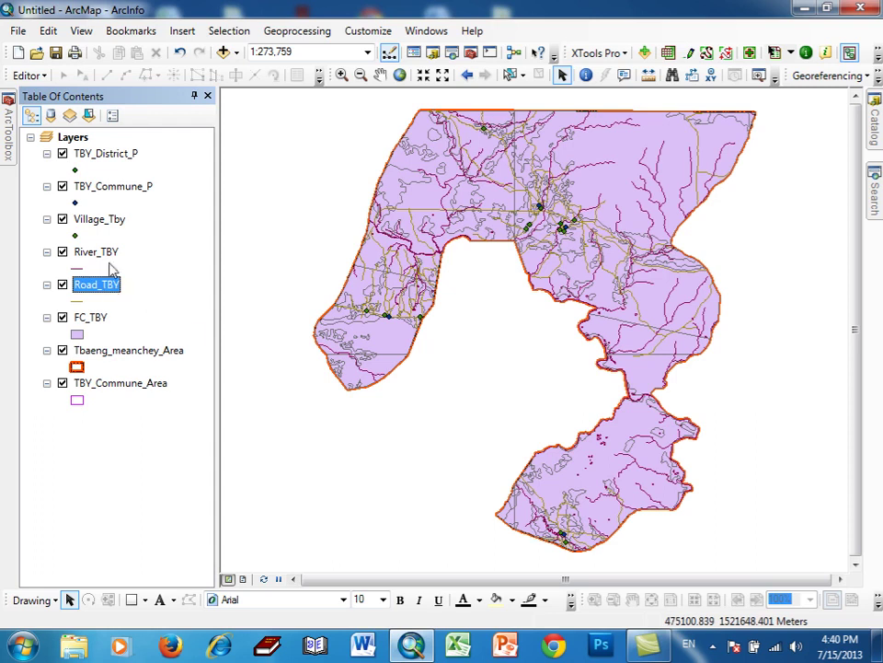
{"action": "double_click", "coordinate": [106, 254]}
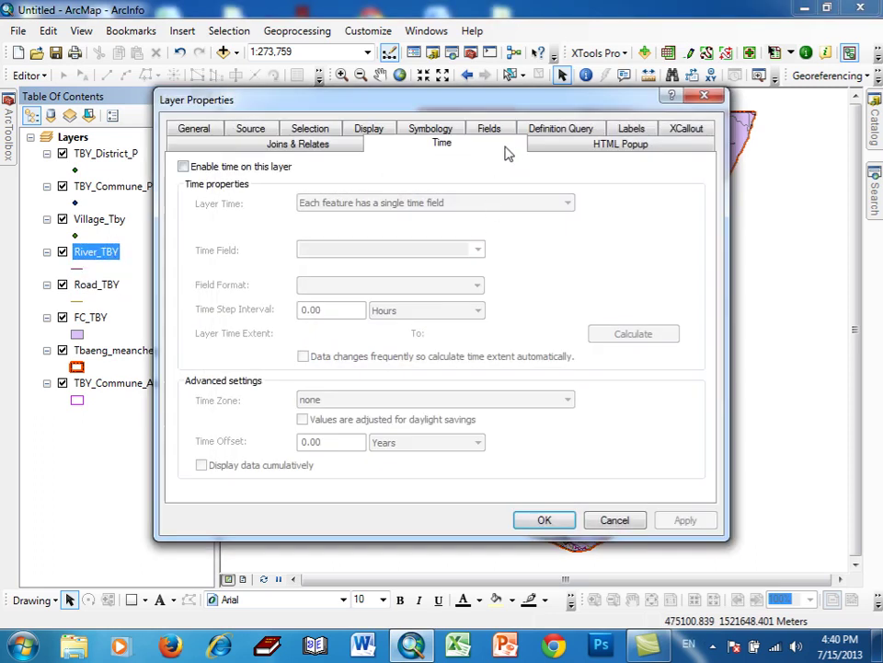
{"action": "left_click", "coordinate": [449, 130]}
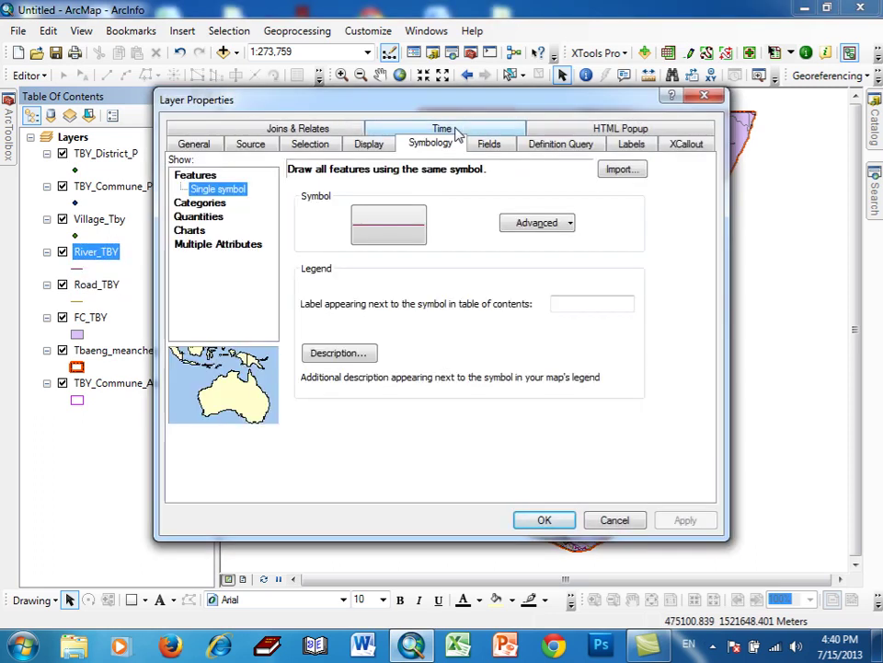
{"action": "left_click", "coordinate": [633, 169]}
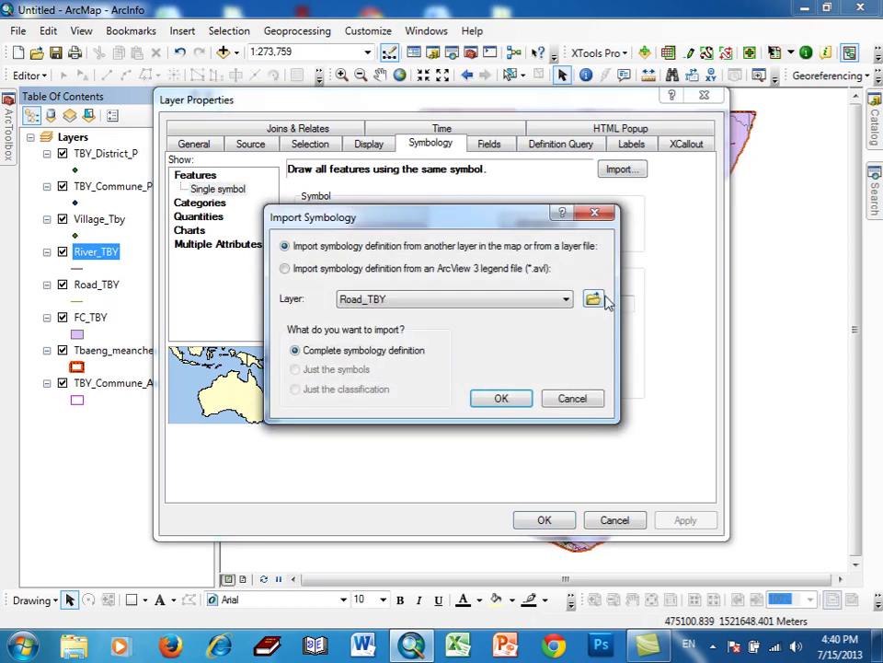
{"action": "left_click", "coordinate": [595, 300]}
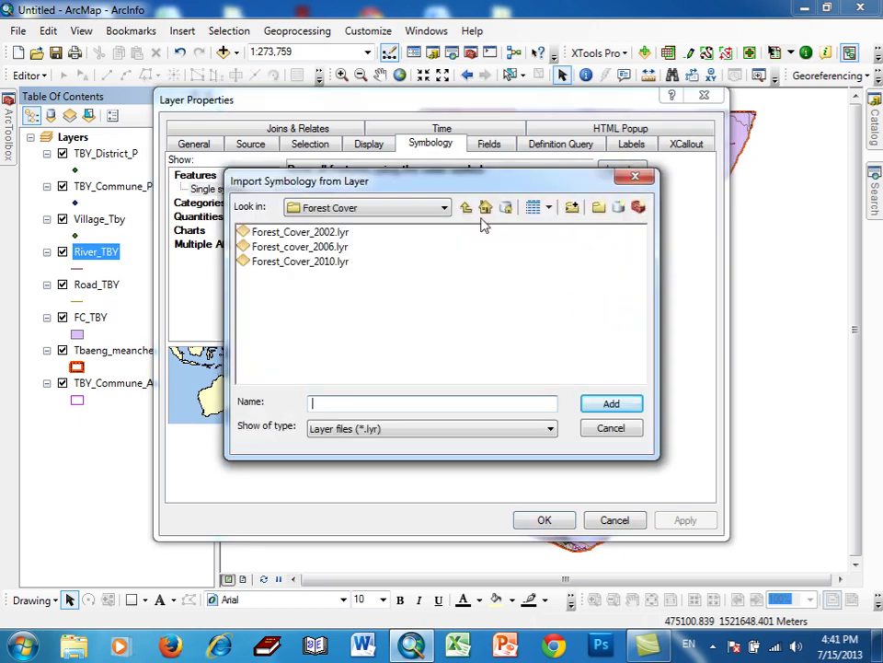
{"action": "left_click", "coordinate": [464, 208]}
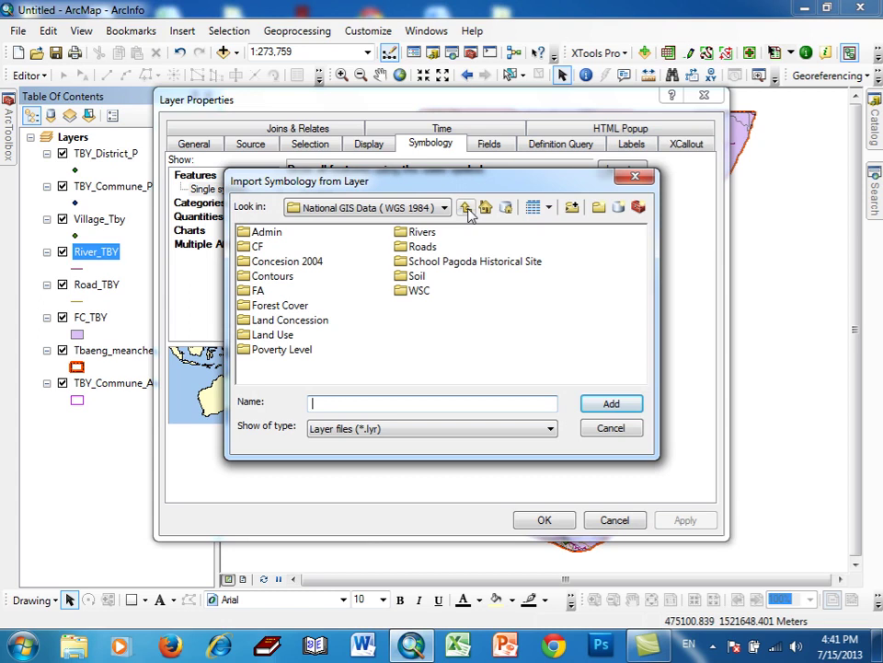
{"action": "double_click", "coordinate": [419, 233]}
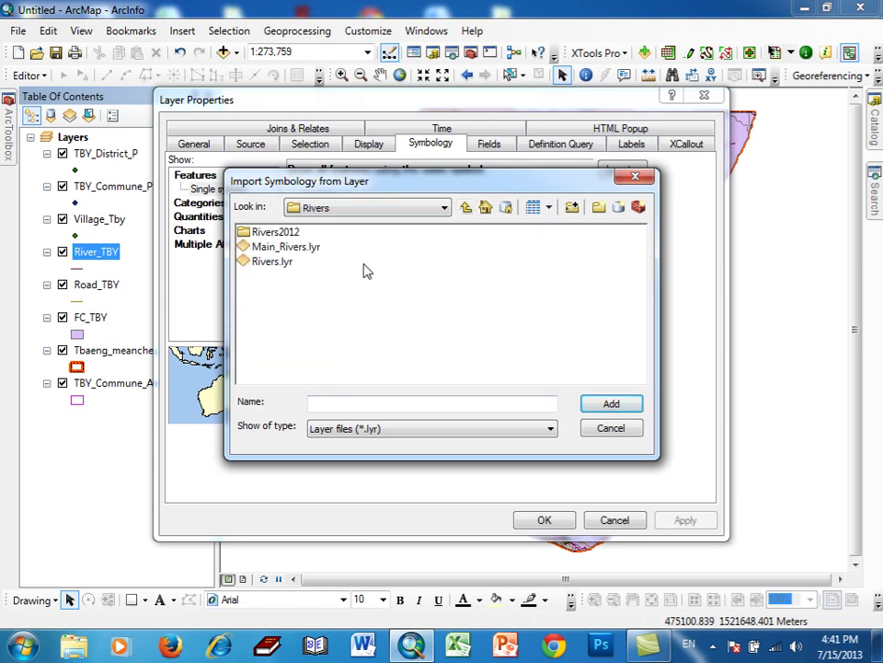
{"action": "left_click", "coordinate": [268, 262]}
{"action": "left_click", "coordinate": [602, 404]}
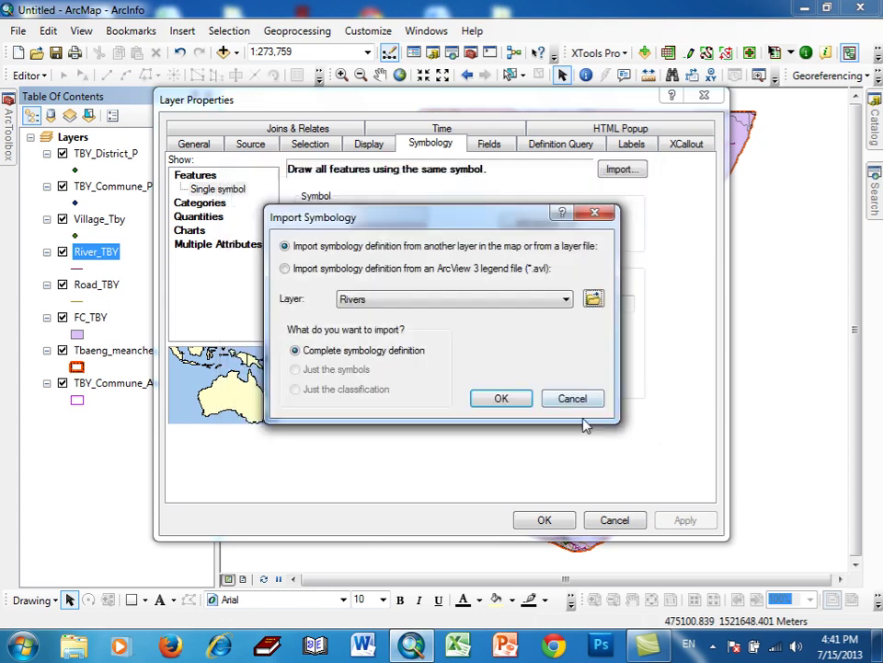
{"action": "left_click", "coordinate": [501, 399]}
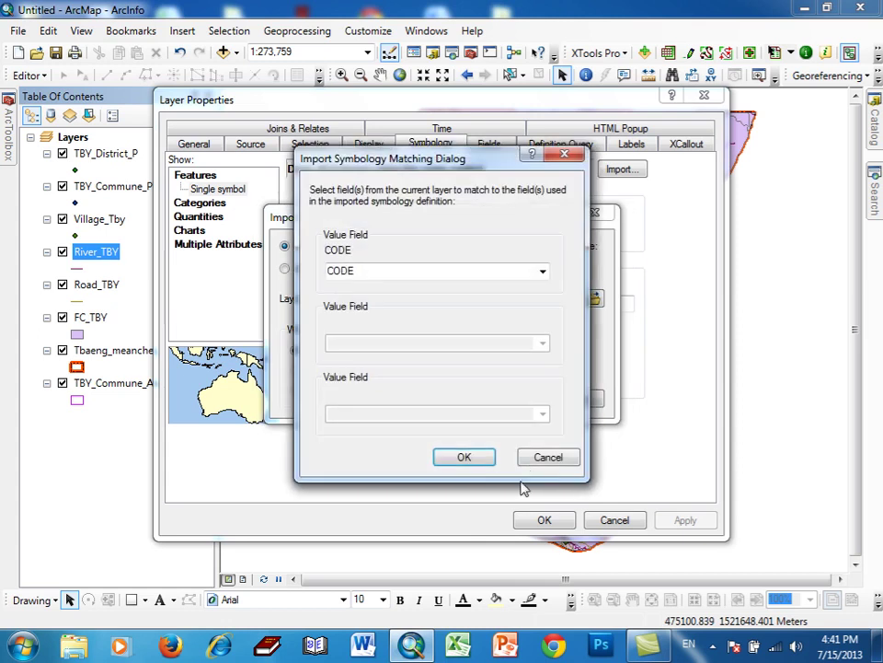
{"action": "left_click", "coordinate": [465, 457]}
{"action": "left_click", "coordinate": [541, 519]}
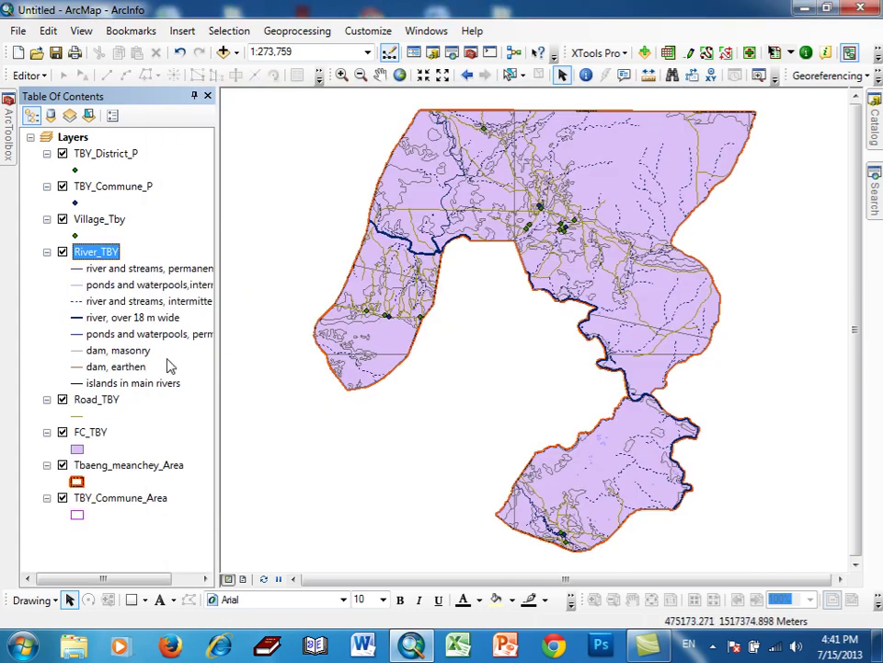
- Import Road_TBY's symbology from Roads\Roads.lyr, matching categories on the CODE field
{"action": "double_click", "coordinate": [114, 402]}
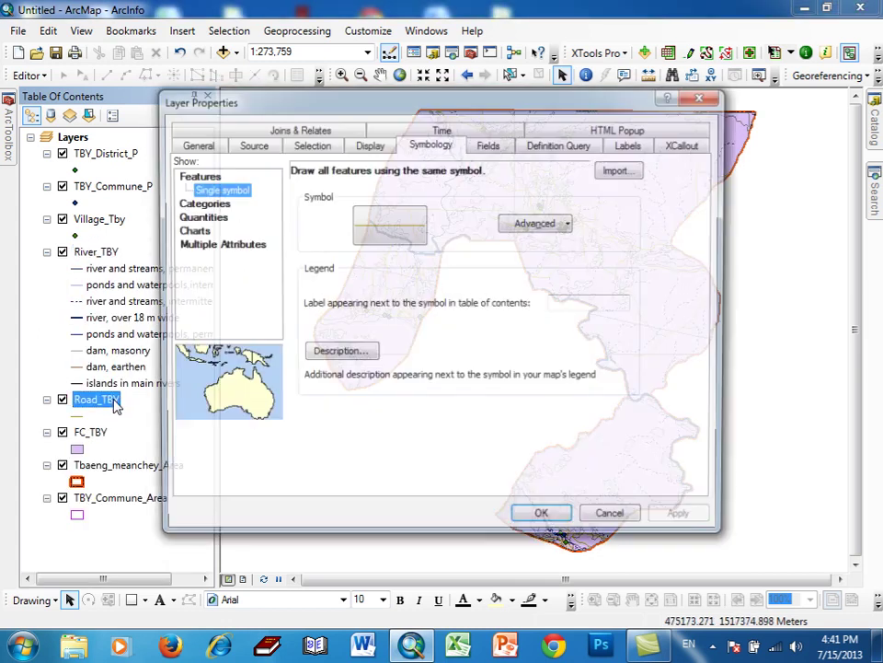
{"action": "left_click", "coordinate": [620, 170]}
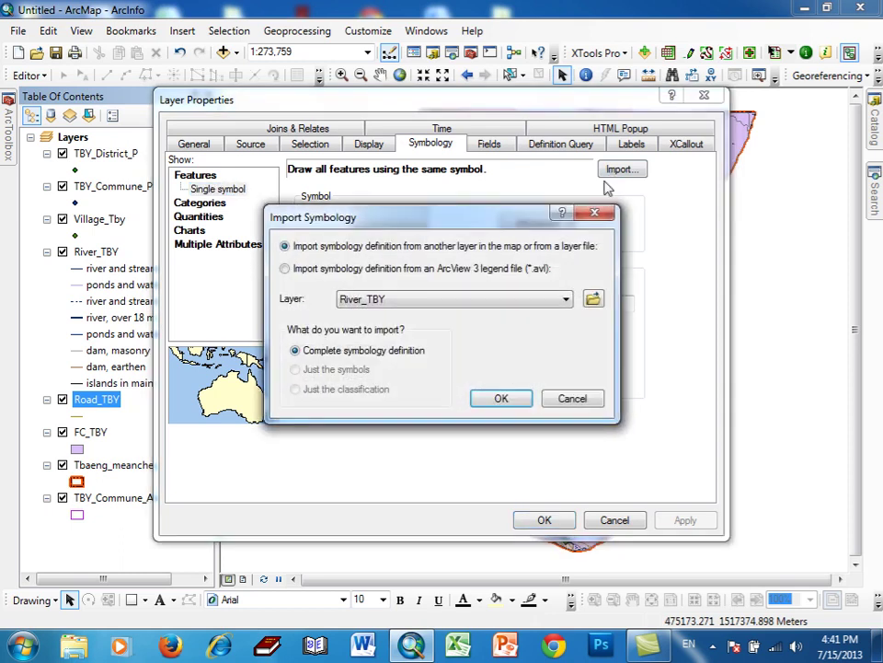
{"action": "left_click", "coordinate": [594, 301]}
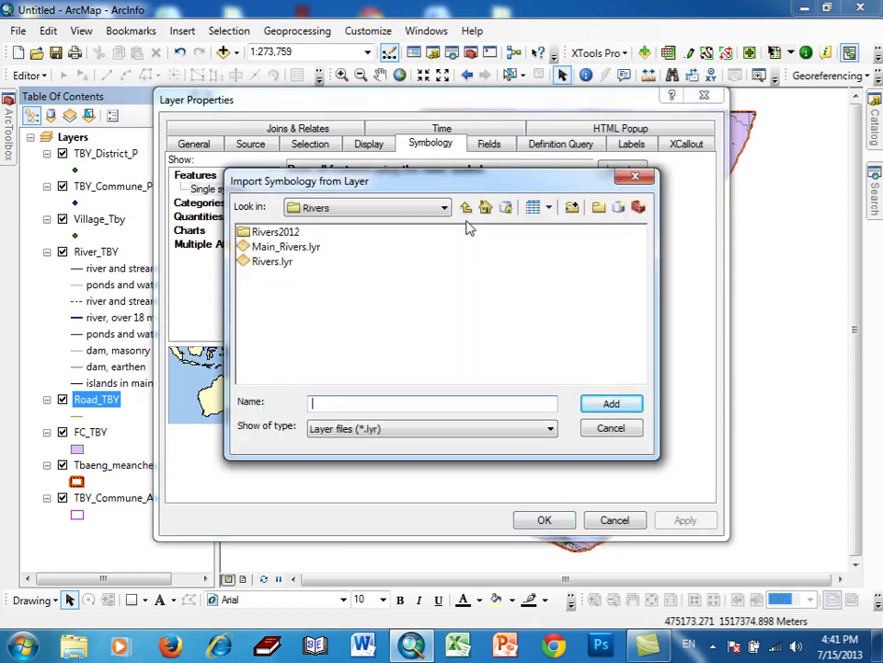
{"action": "left_click", "coordinate": [464, 209]}
{"action": "double_click", "coordinate": [416, 247]}
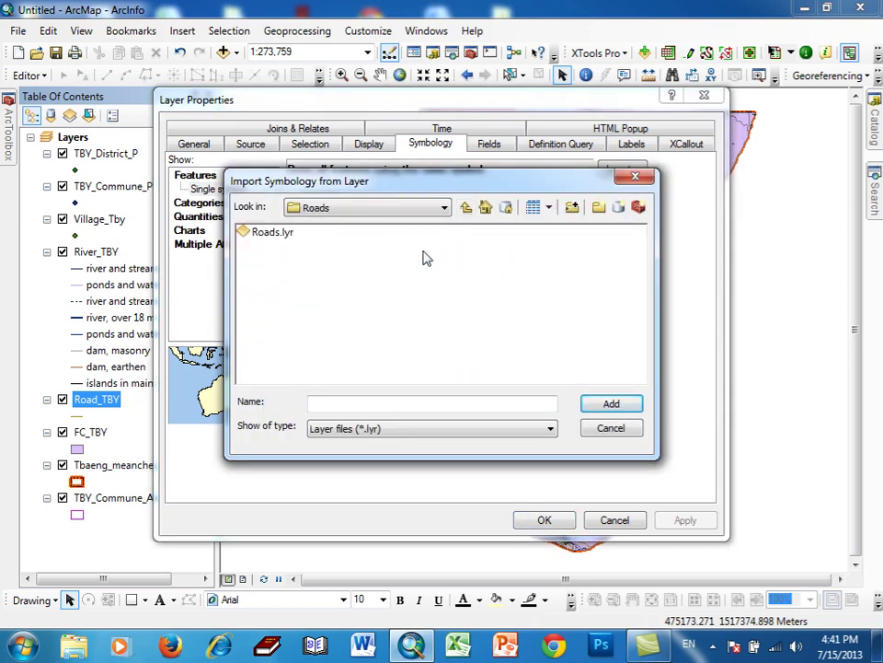
{"action": "left_click", "coordinate": [274, 234]}
{"action": "left_click", "coordinate": [596, 404]}
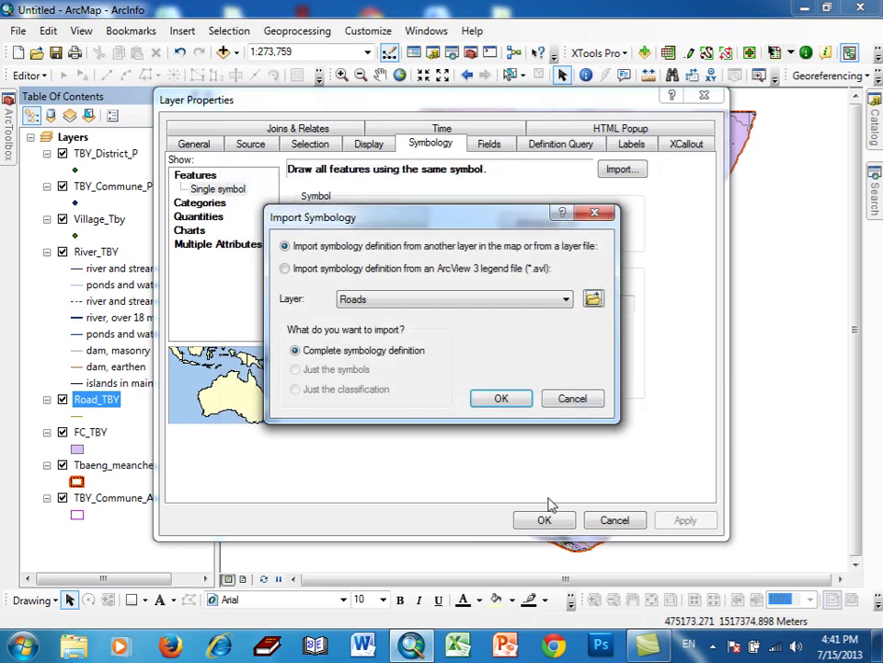
{"action": "left_click", "coordinate": [501, 398]}
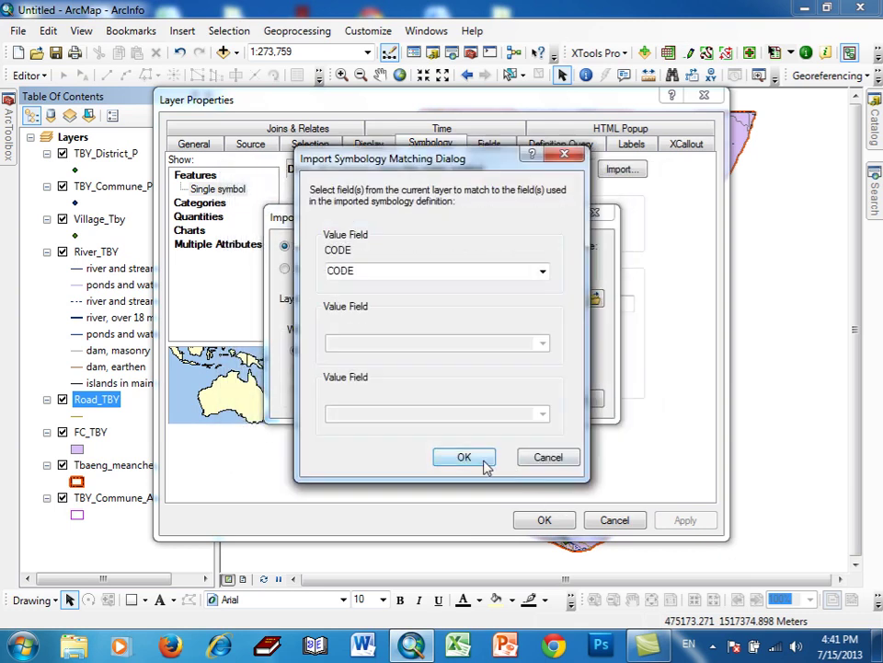
{"action": "left_click", "coordinate": [482, 465]}
{"action": "left_click", "coordinate": [543, 520]}
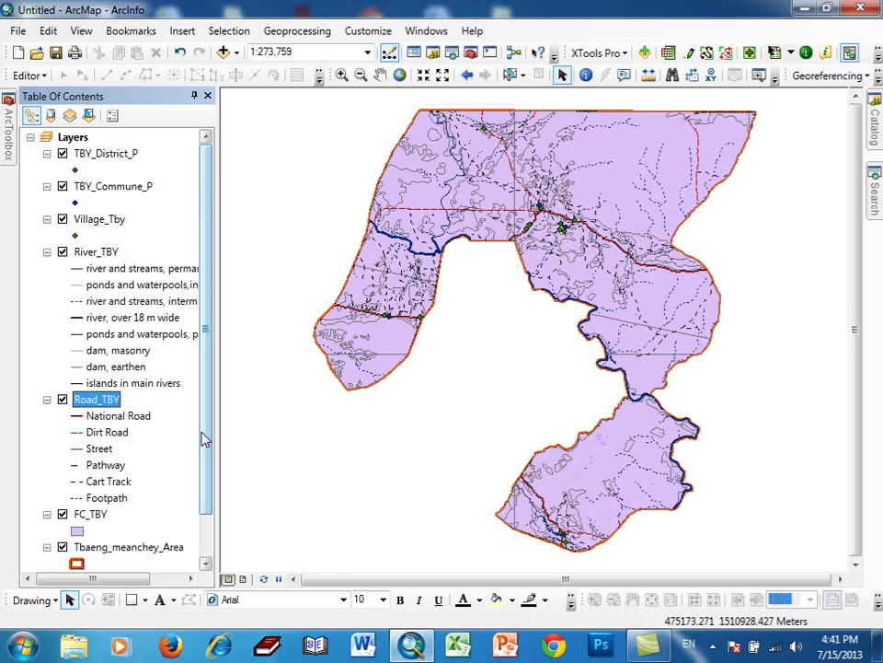
- Import FC_TBY's symbology from the Forest Cover 2006 layer file, matched on DESCRIPTIO
{"action": "scroll", "coordinate": [204, 460], "scroll_direction": "down", "scroll_amount": 1}
{"action": "double_click", "coordinate": [91, 465]}
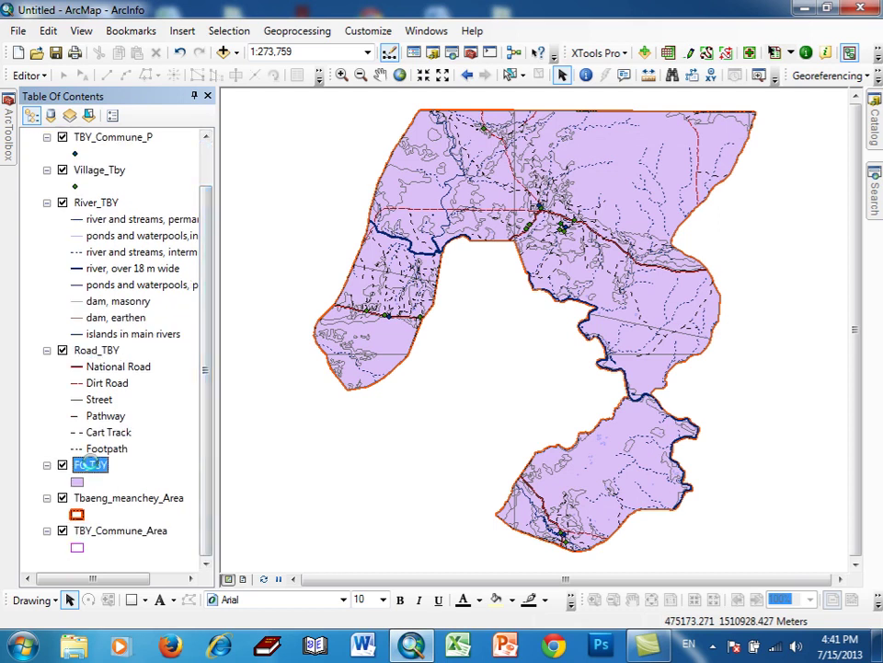
{"action": "left_click", "coordinate": [630, 171]}
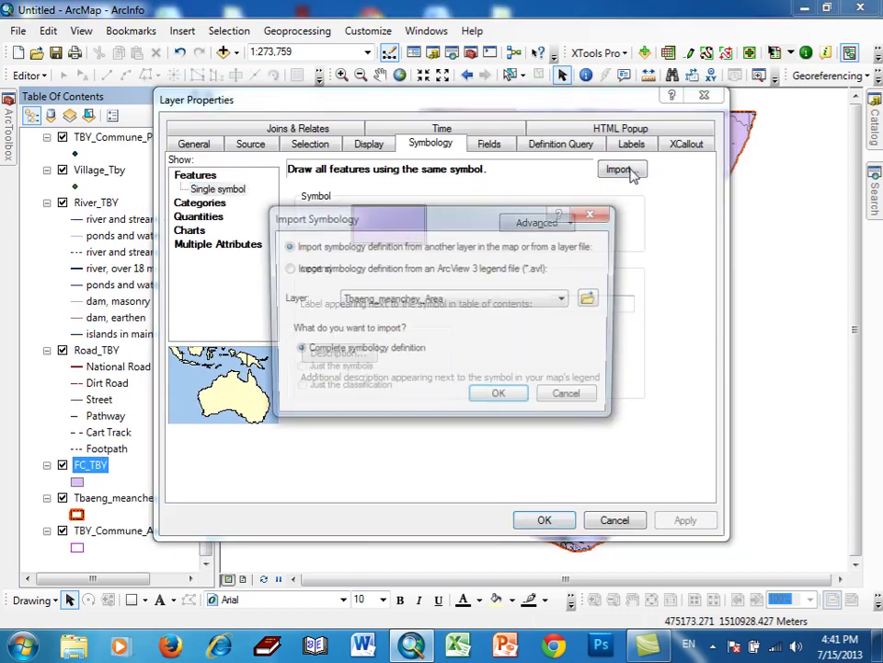
{"action": "left_click", "coordinate": [594, 300]}
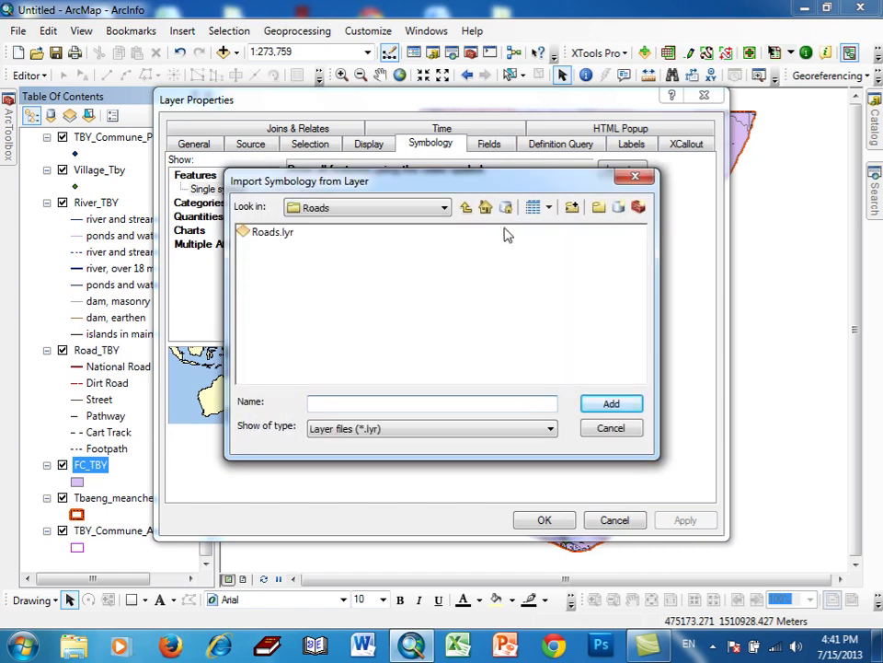
{"action": "left_click", "coordinate": [466, 207]}
{"action": "double_click", "coordinate": [280, 305]}
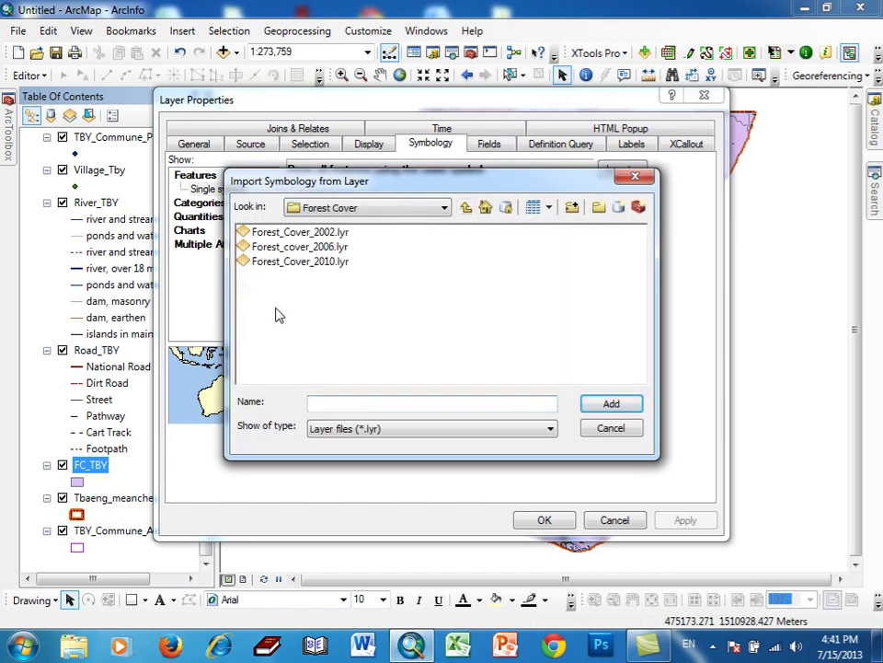
{"action": "left_click", "coordinate": [300, 247]}
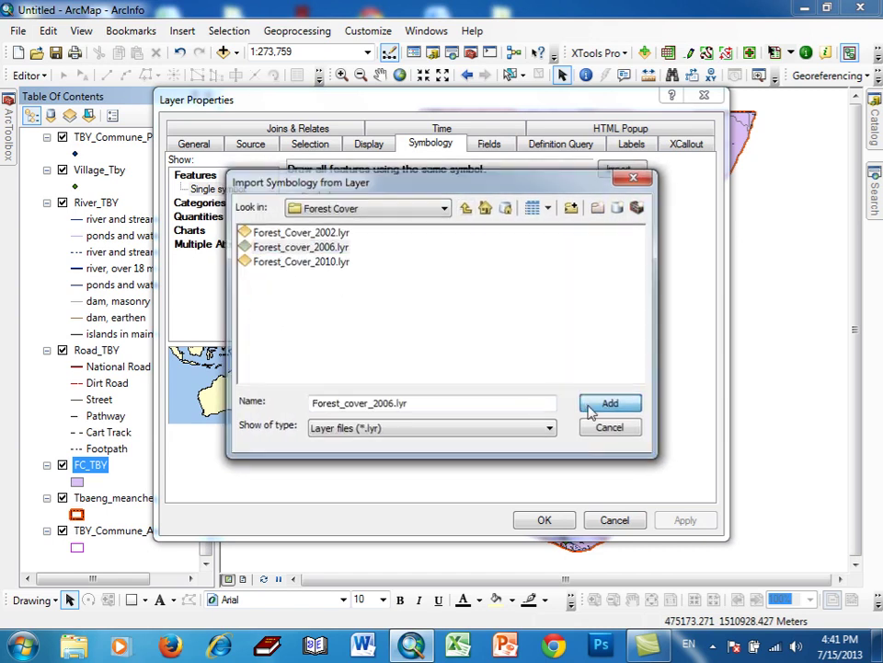
{"action": "left_click", "coordinate": [598, 403]}
{"action": "left_click", "coordinate": [501, 399]}
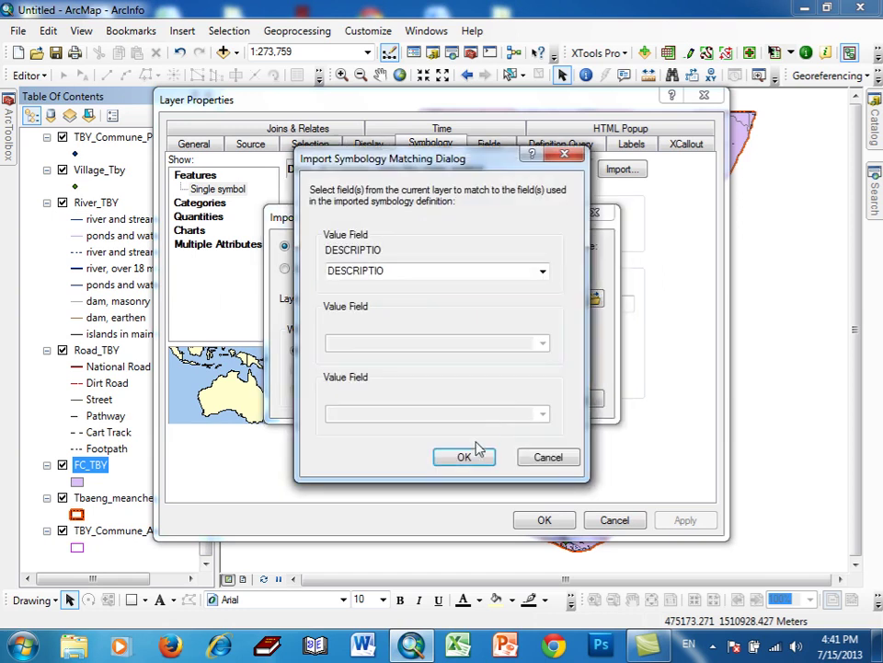
{"action": "left_click", "coordinate": [461, 454]}
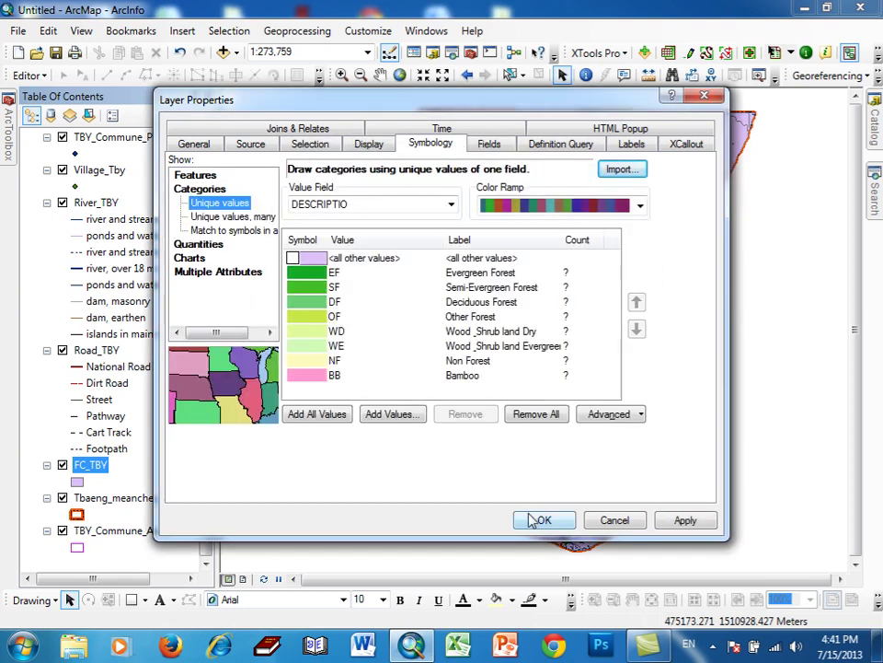
{"action": "left_click", "coordinate": [537, 521]}
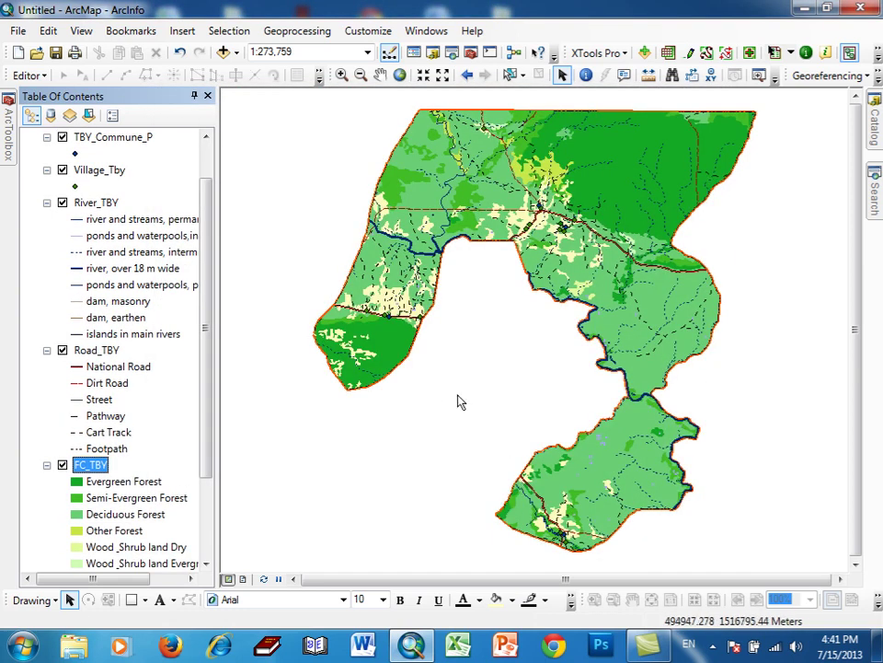
- Drag FC_TBY below TBY_Commune_Area to the bottom of the Table of Contents
{"action": "left_click_drag", "start_coordinate": [205, 331], "coordinate": [209, 466]}
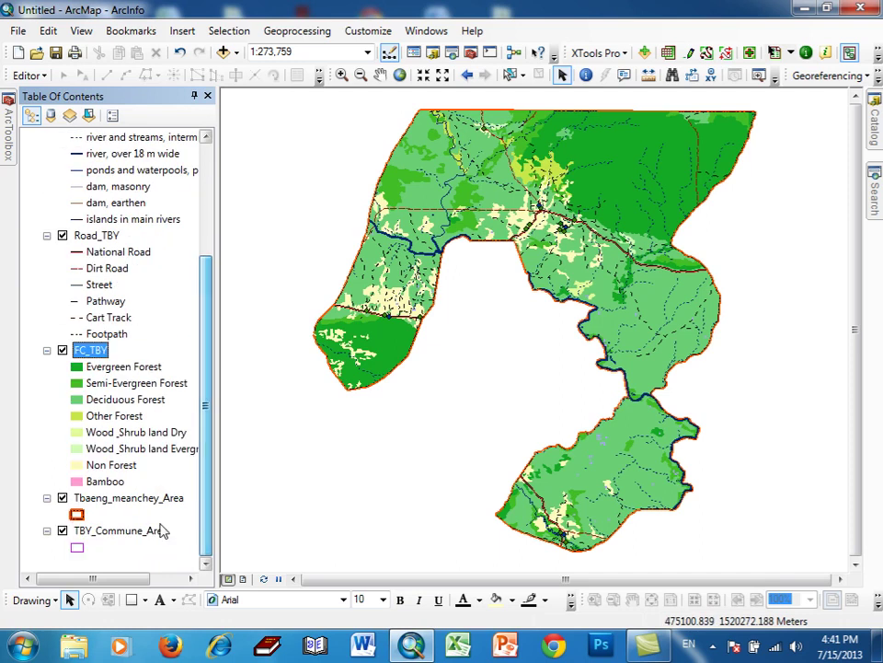
{"action": "left_click_drag", "start_coordinate": [92, 354], "coordinate": [92, 550]}
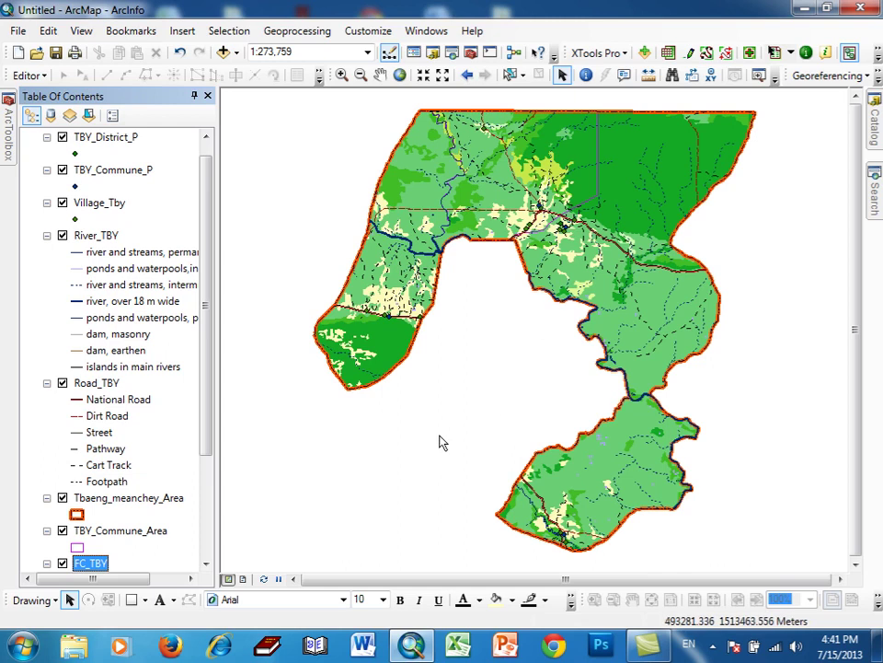
{"action": "left_click_drag", "start_coordinate": [213, 418], "coordinate": [211, 354]}
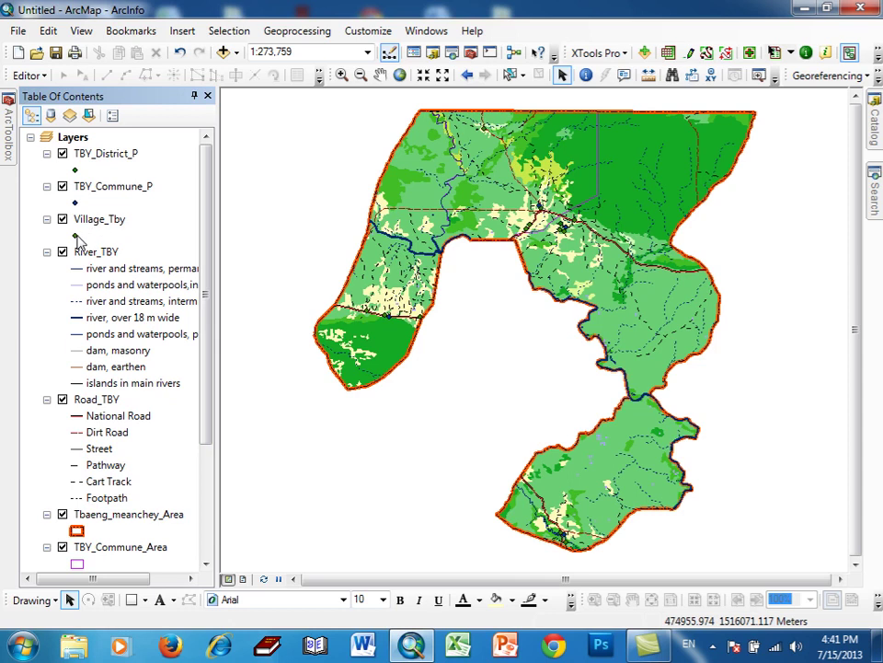
- Give Village_Tby points a black Circle 1 symbol at size 6
{"action": "left_click", "coordinate": [75, 234]}
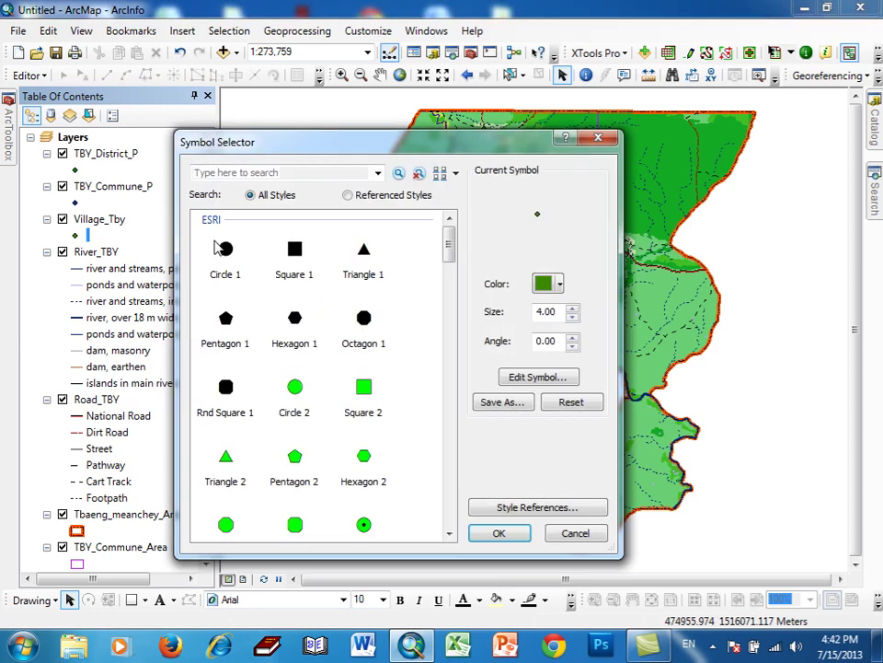
{"action": "left_click", "coordinate": [226, 250]}
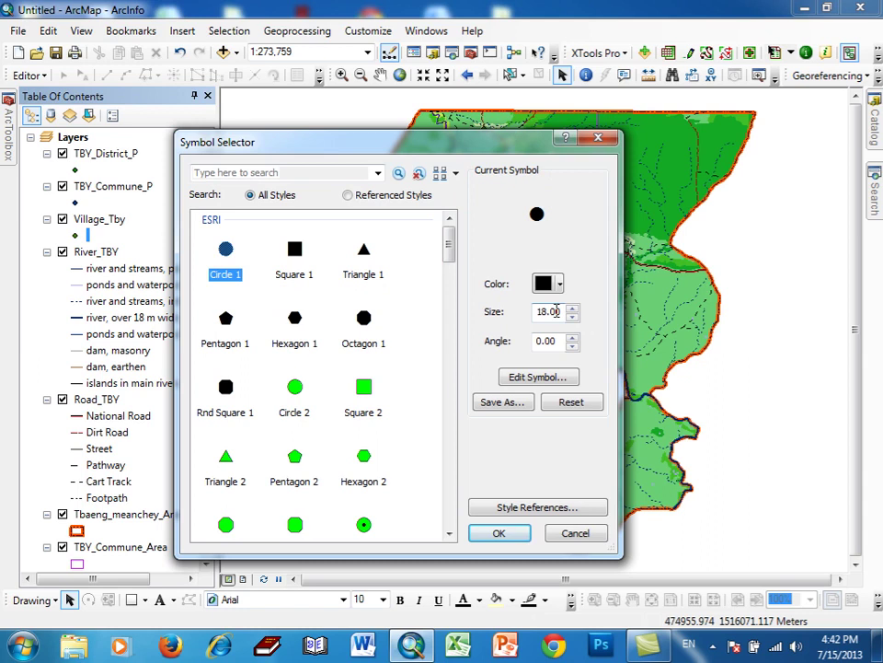
{"action": "left_click_drag", "start_coordinate": [559, 312], "coordinate": [540, 313]}
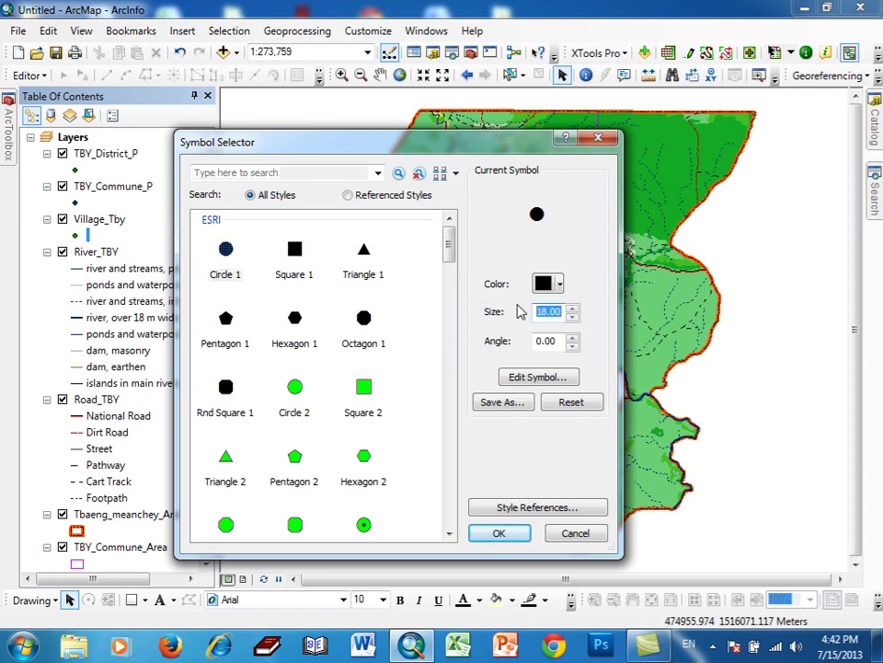
{"action": "type", "text": "6"}
{"action": "left_click", "coordinate": [516, 533]}
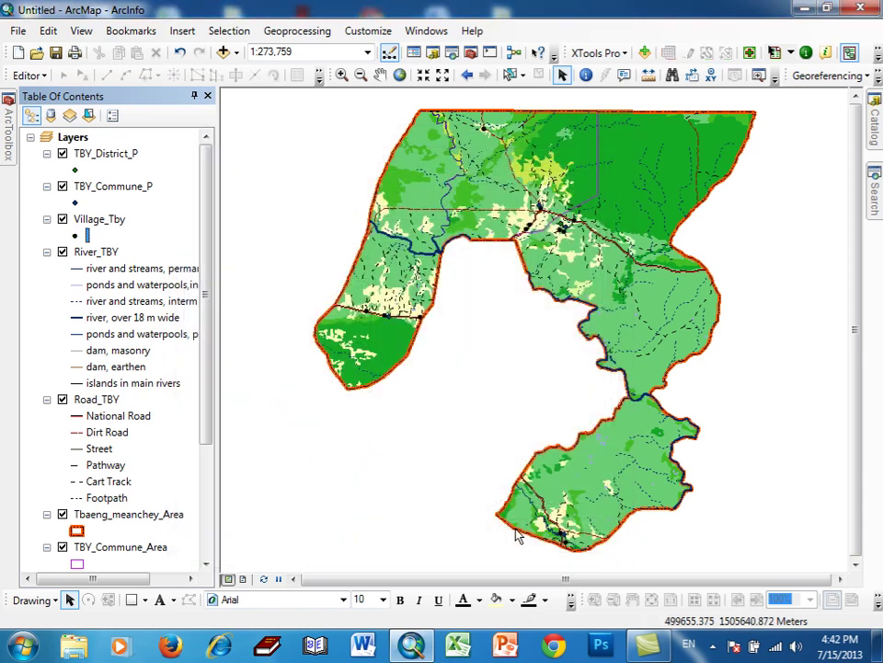
- Give TBY_Commune_P points an orange Triangle 3 symbol at size 10
{"action": "left_click", "coordinate": [76, 203]}
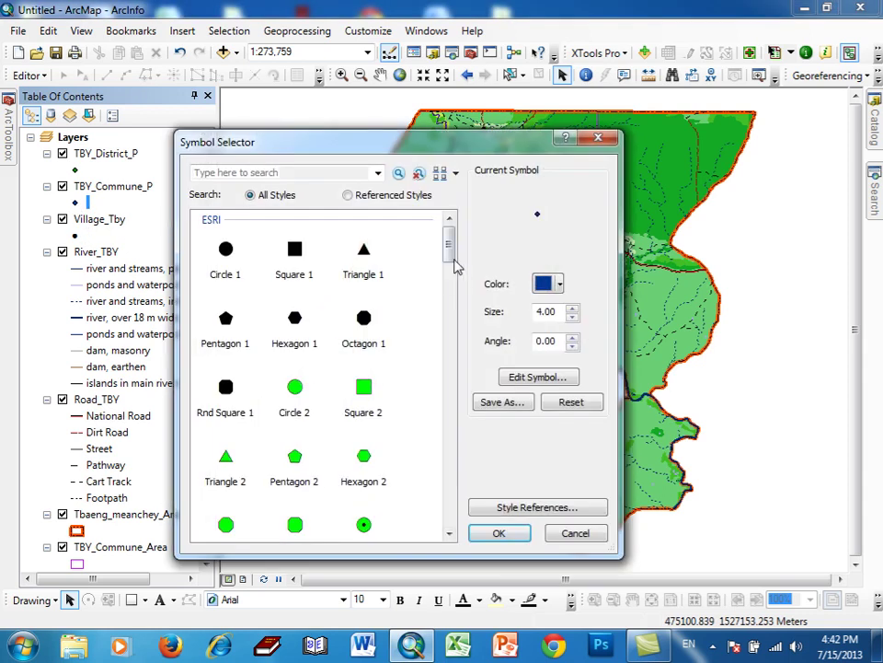
{"action": "scroll", "coordinate": [456, 269], "scroll_direction": "down", "scroll_amount": 3}
{"action": "left_click", "coordinate": [299, 348]}
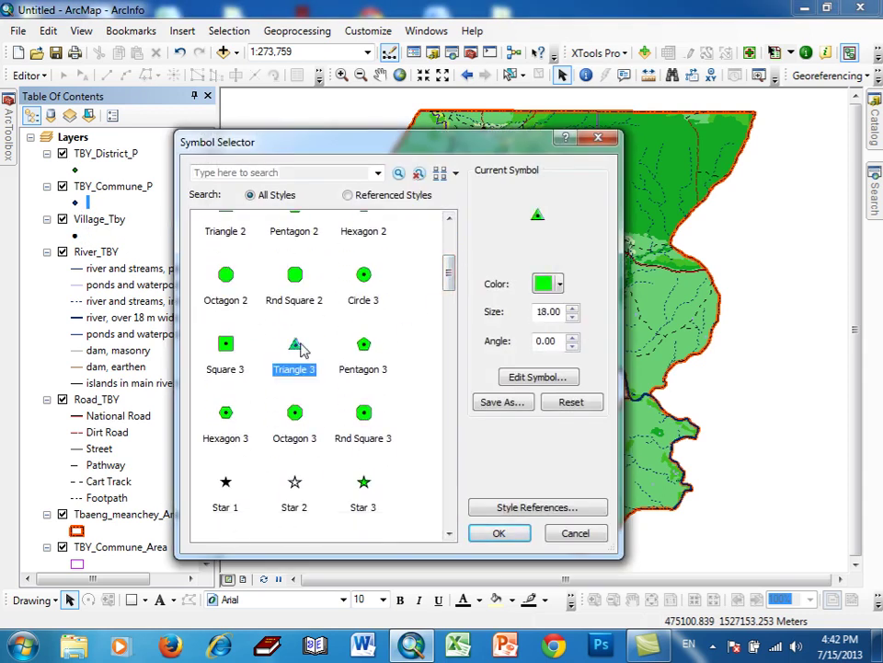
{"action": "double_click", "coordinate": [538, 312]}
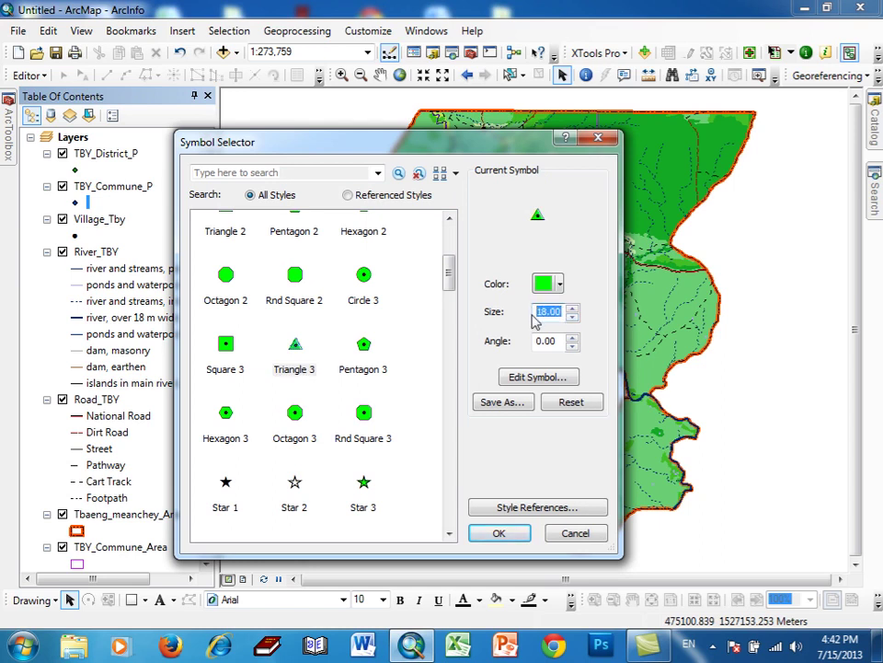
{"action": "type", "text": "10"}
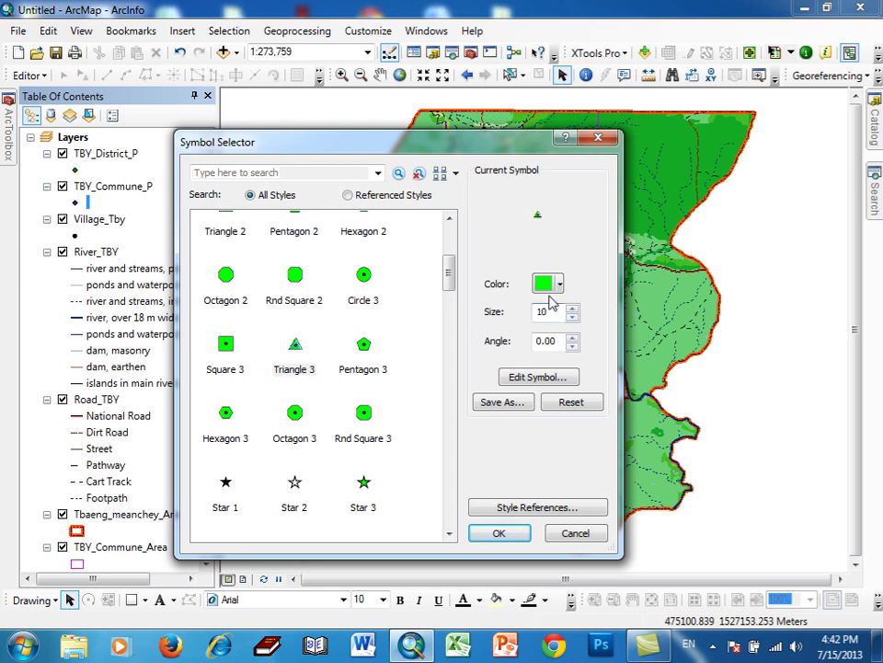
{"action": "left_click", "coordinate": [557, 284]}
{"action": "left_click", "coordinate": [575, 368]}
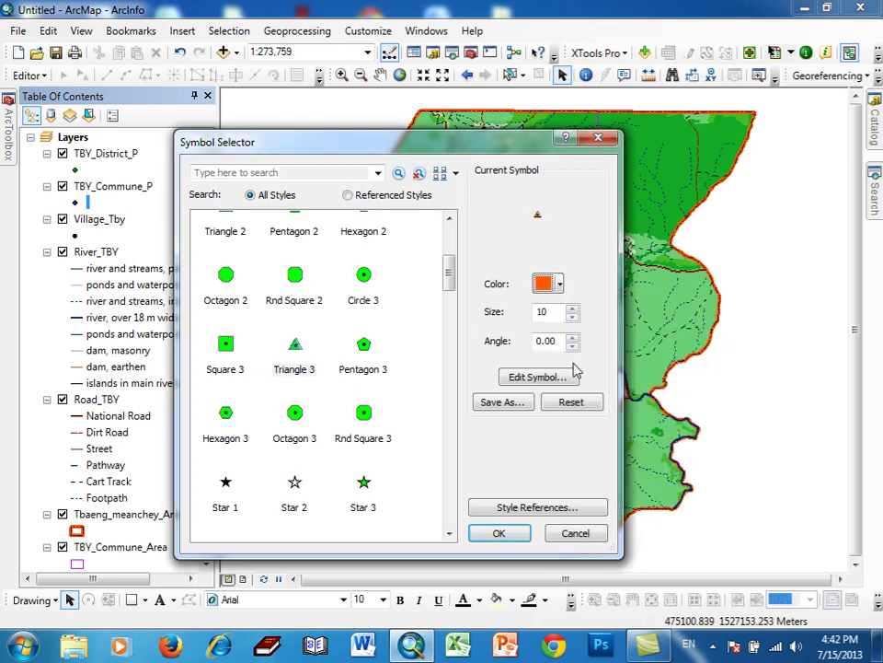
{"action": "left_click", "coordinate": [515, 533]}
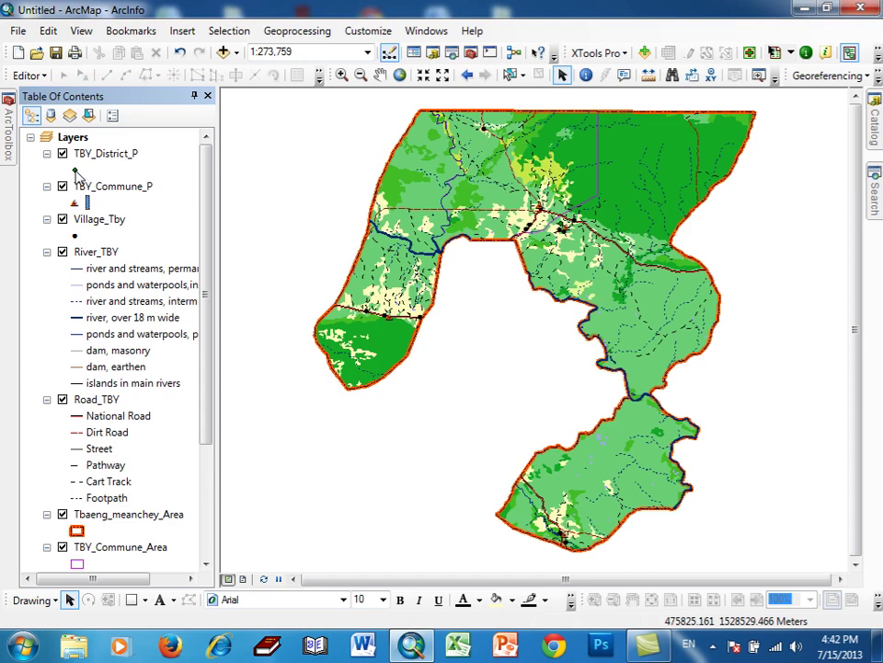
- Give TBY_District_P points a red Star 3 symbol at size 12
{"action": "left_click", "coordinate": [75, 171]}
{"action": "left_click_drag", "start_coordinate": [449, 241], "coordinate": [449, 288]}
{"action": "left_click", "coordinate": [364, 338]}
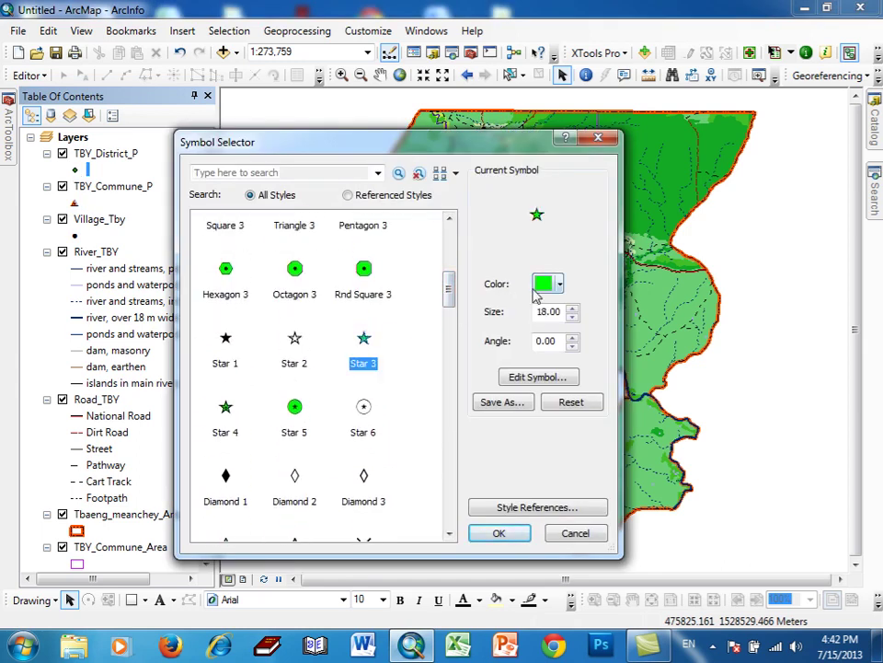
{"action": "left_click", "coordinate": [550, 285]}
{"action": "left_click", "coordinate": [559, 359]}
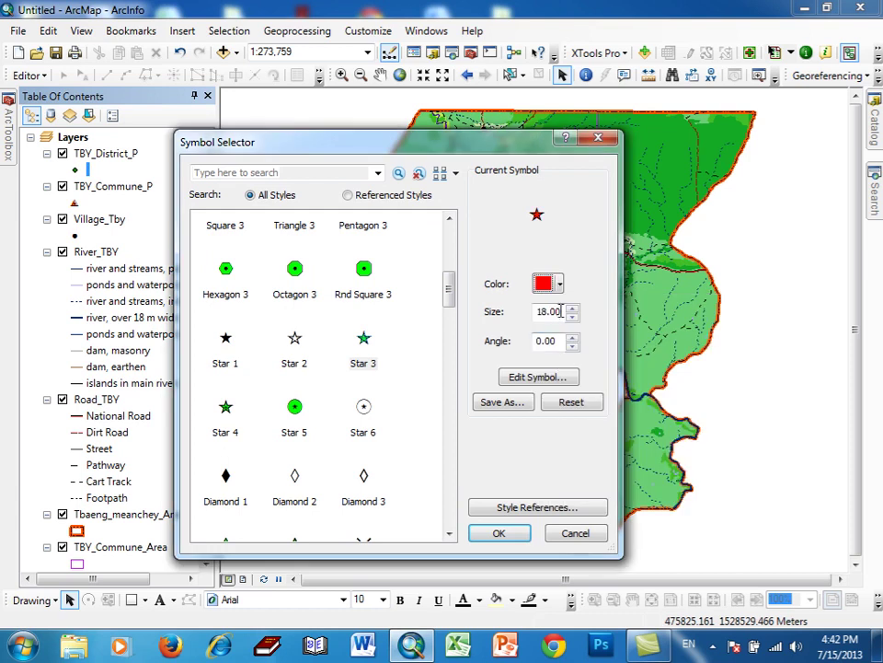
{"action": "left_click_drag", "start_coordinate": [560, 311], "coordinate": [538, 311]}
{"action": "type", "text": "1"}
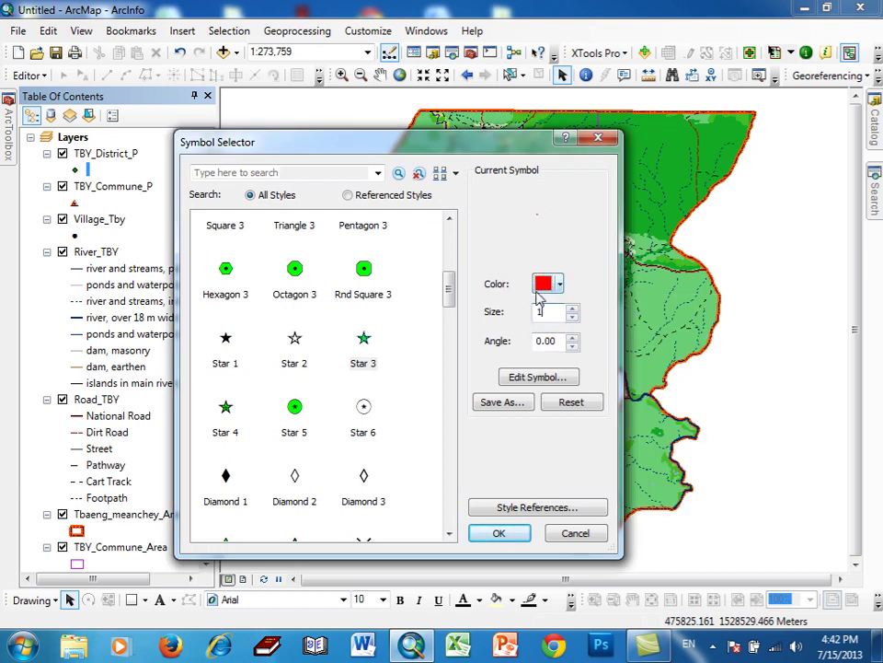
{"action": "type", "text": ":2"}
{"action": "left_click", "coordinate": [524, 534]}
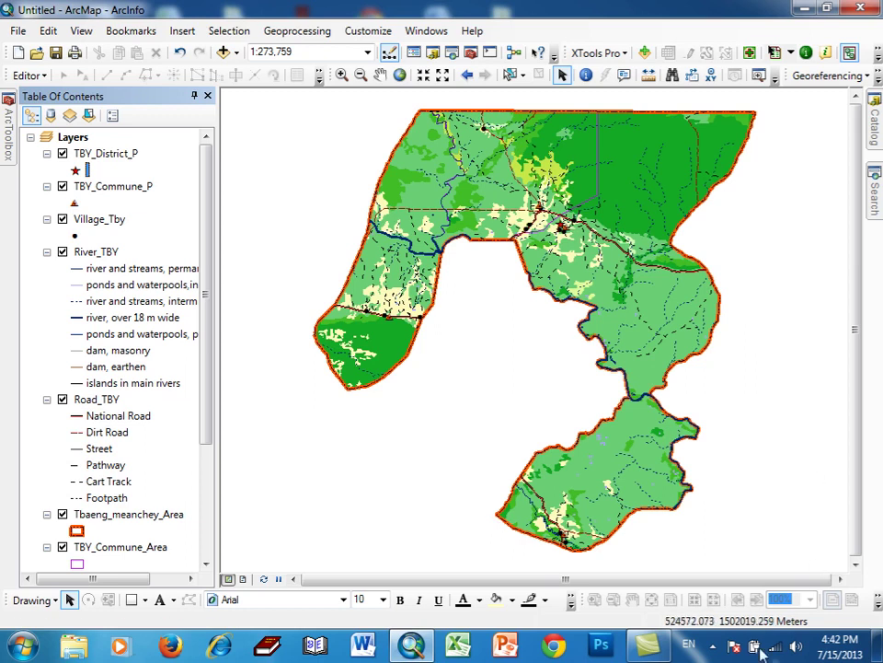
{"action": "left_click", "coordinate": [713, 647]}
{"action": "left_click", "coordinate": [739, 528]}
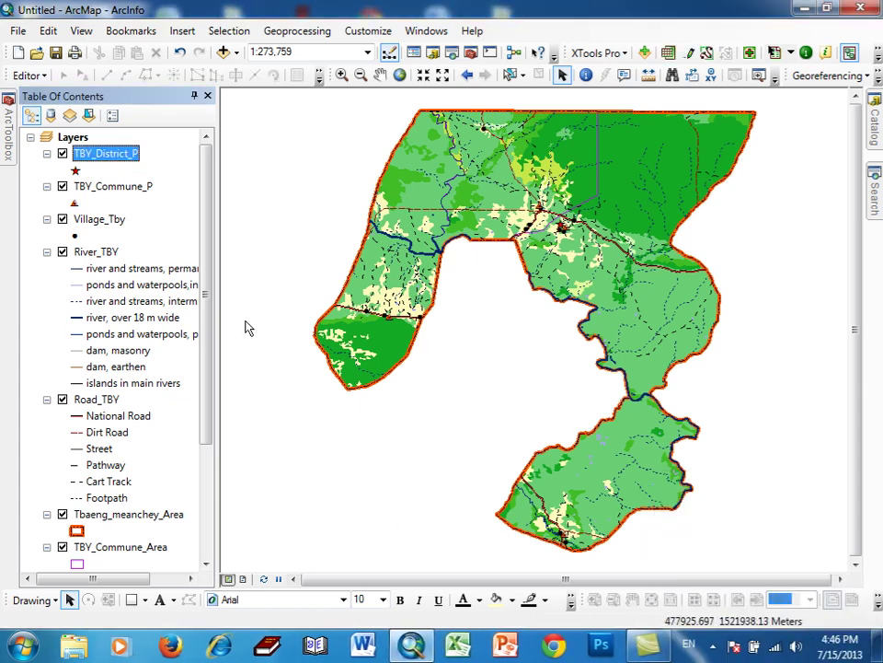
- In TBY_District_P's label settings, choose SROK_NAME1 as the label field
{"action": "right_click", "coordinate": [107, 160]}
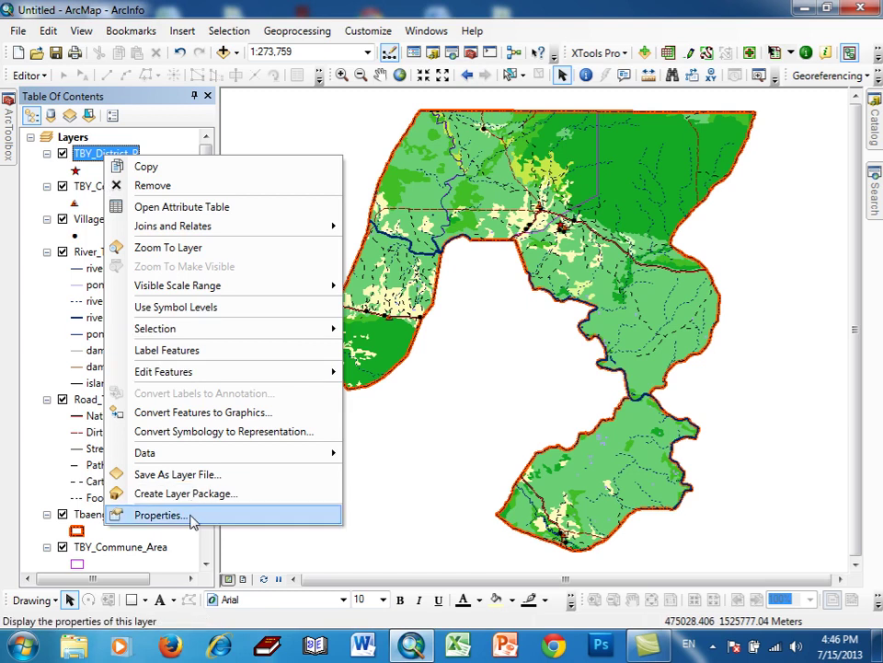
{"action": "left_click", "coordinate": [161, 516]}
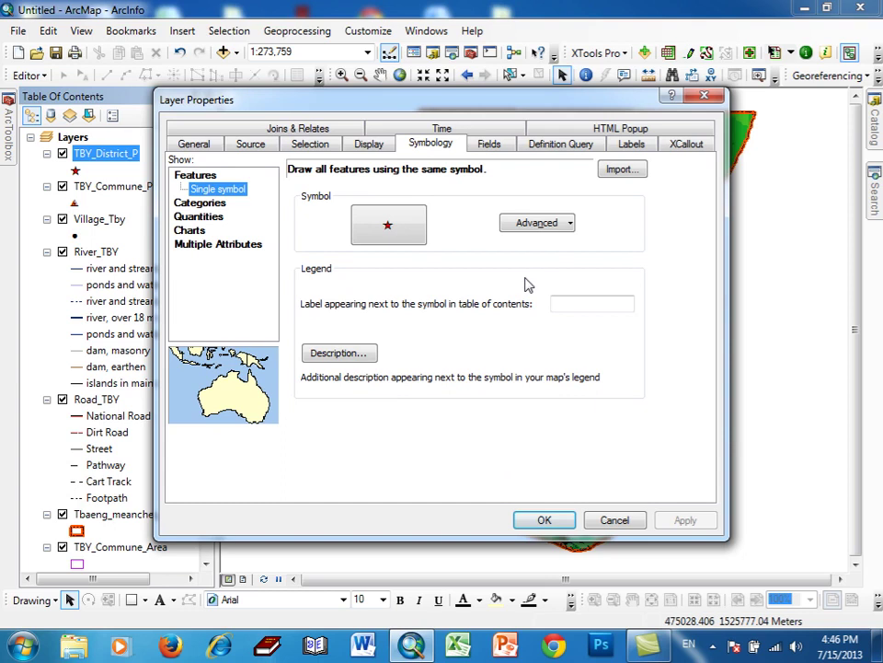
{"action": "left_click", "coordinate": [628, 148]}
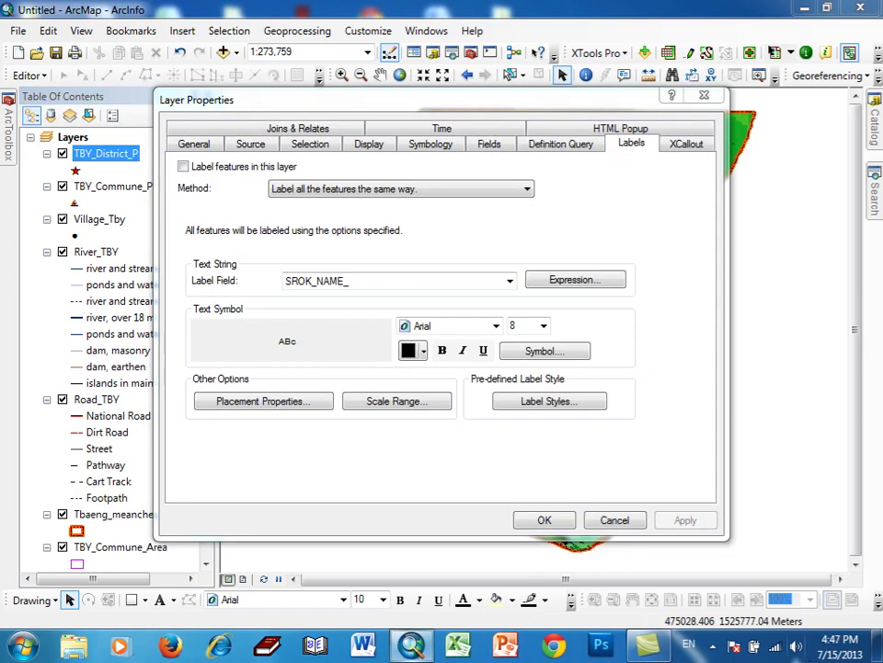
{"action": "left_click", "coordinate": [509, 281]}
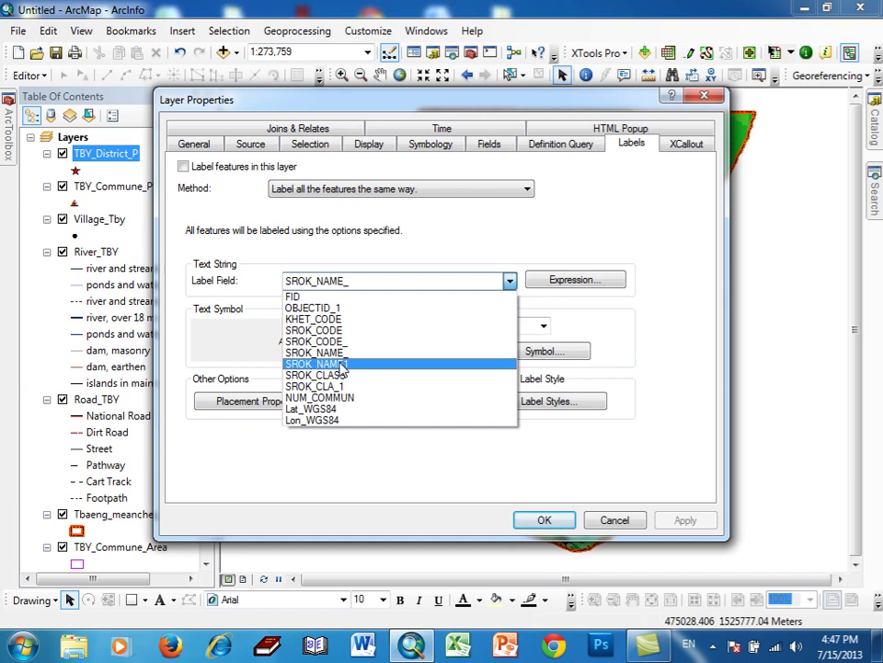
{"action": "left_click", "coordinate": [341, 364]}
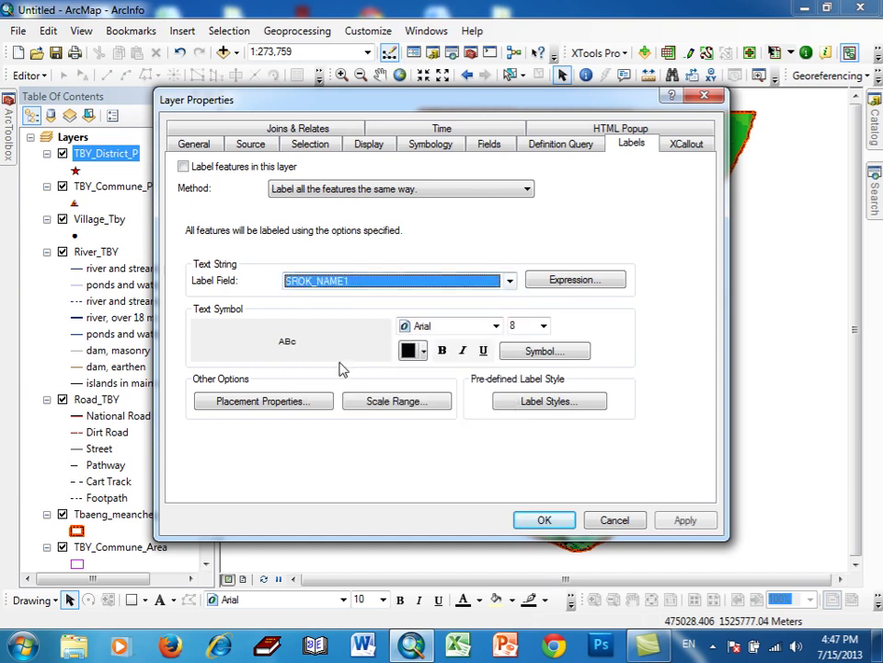
- Set the district label font to LimonR1
{"action": "left_click", "coordinate": [496, 326]}
{"action": "scroll", "coordinate": [497, 331], "scroll_direction": "down", "scroll_amount": 9}
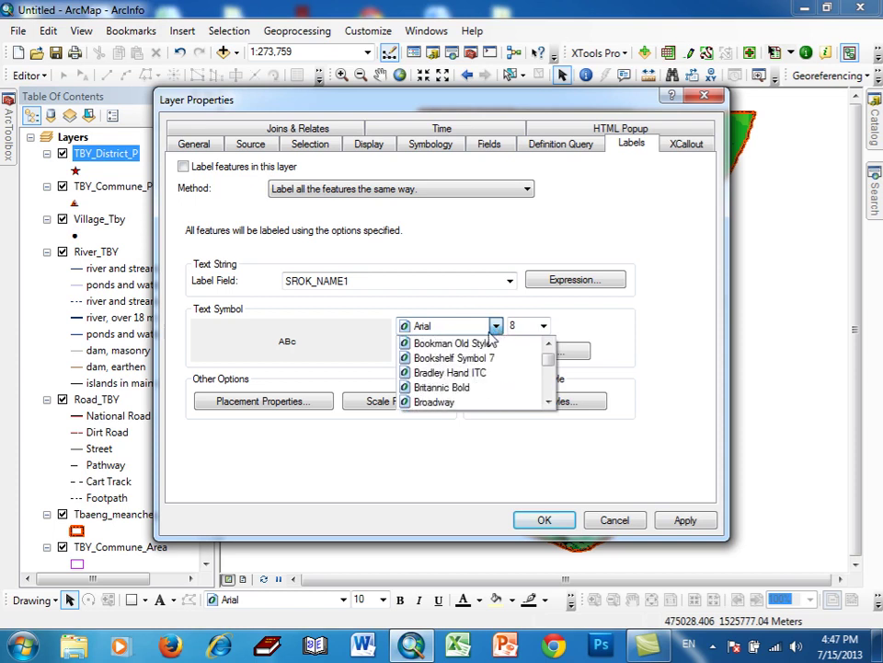
{"action": "scroll", "coordinate": [489, 350], "scroll_direction": "down", "scroll_amount": 10}
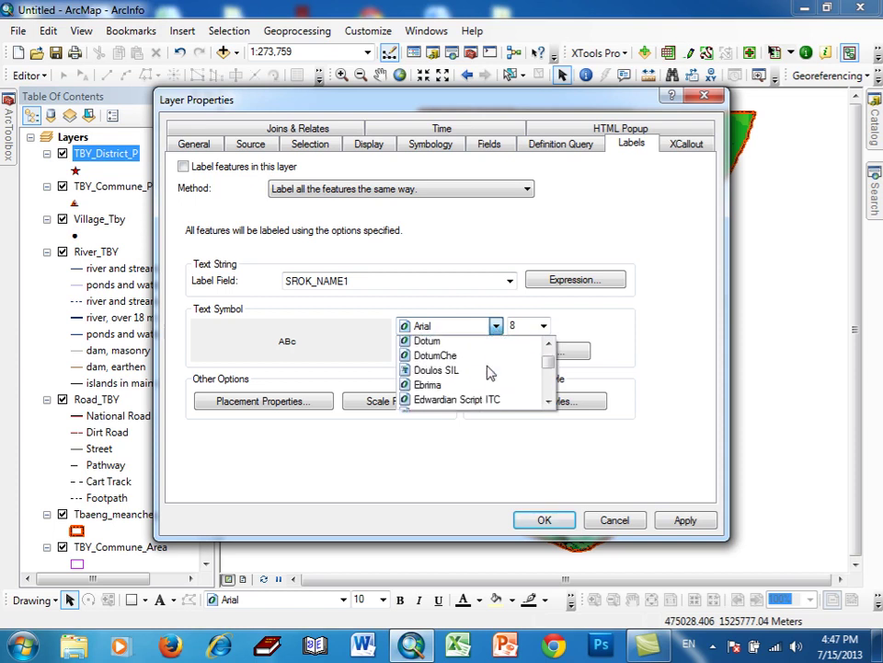
{"action": "scroll", "coordinate": [488, 373], "scroll_direction": "down", "scroll_amount": 5}
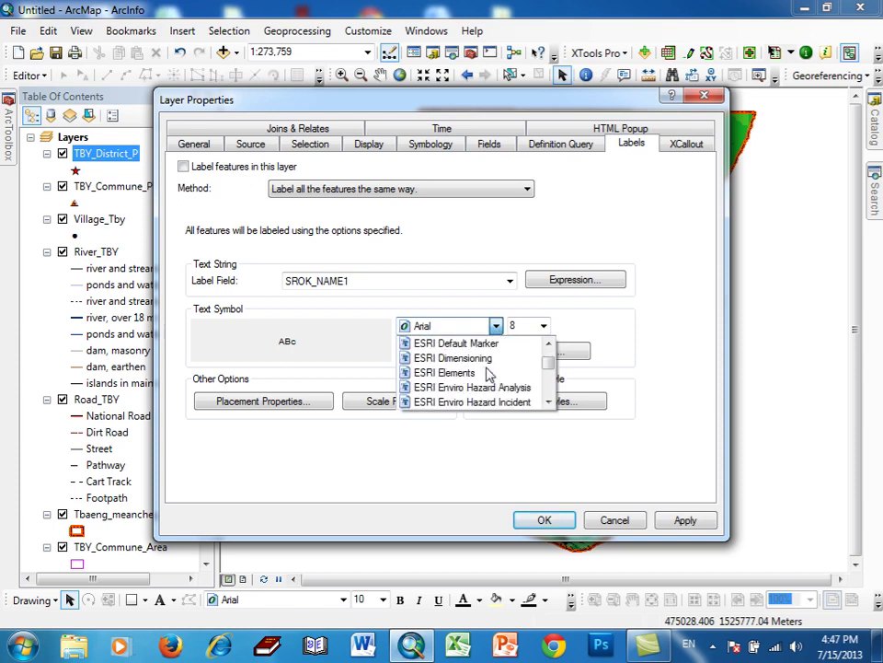
{"action": "scroll", "coordinate": [490, 371], "scroll_direction": "down", "scroll_amount": 10}
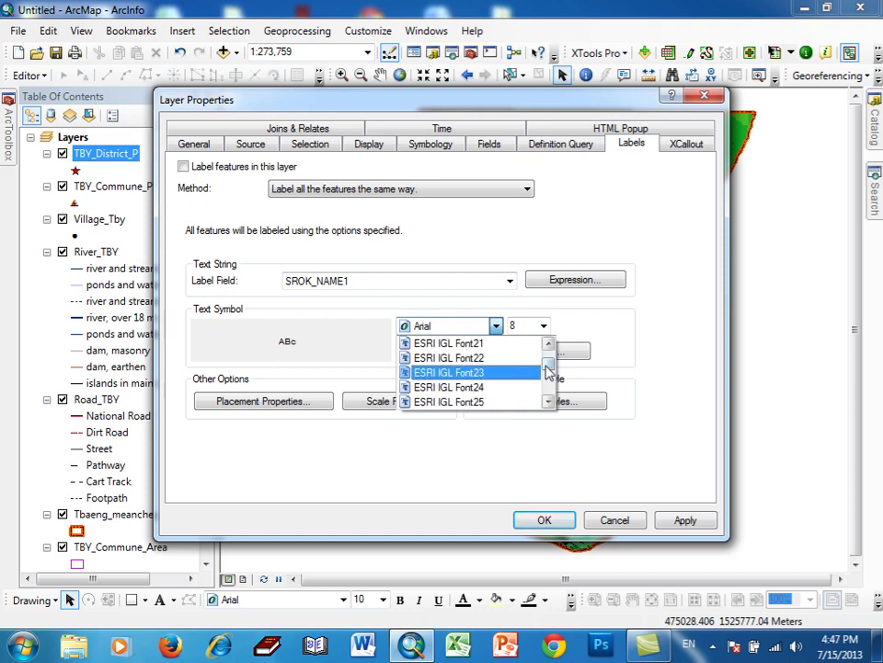
{"action": "scroll", "coordinate": [549, 369], "scroll_direction": "down", "scroll_amount": 4}
{"action": "left_click_drag", "start_coordinate": [548, 369], "coordinate": [511, 371]}
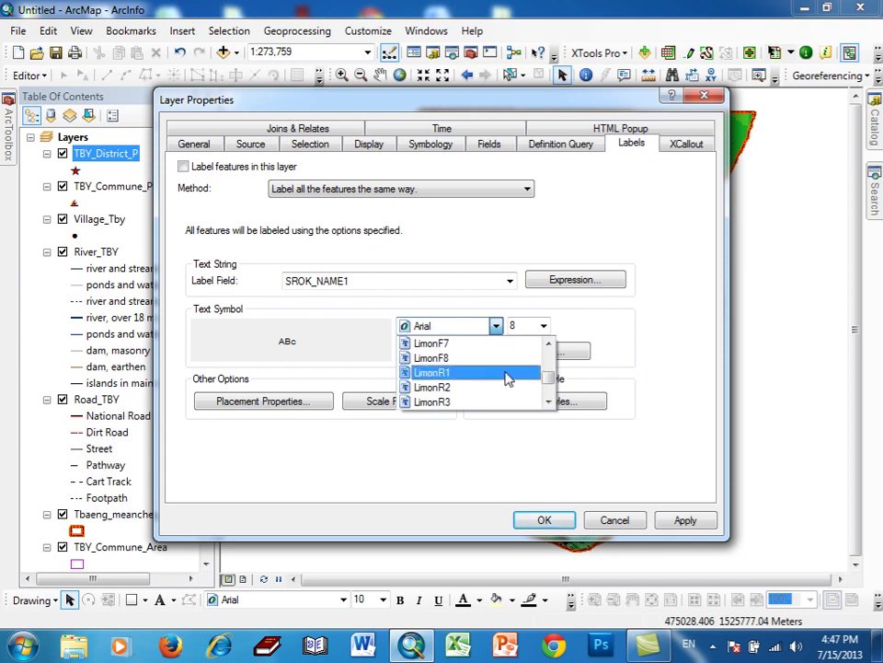
{"action": "left_click", "coordinate": [511, 370]}
- Make the labels red at size 20 and turn on labelling for the district layer
{"action": "left_click", "coordinate": [543, 325]}
{"action": "scroll", "coordinate": [533, 377], "scroll_direction": "down", "scroll_amount": 2}
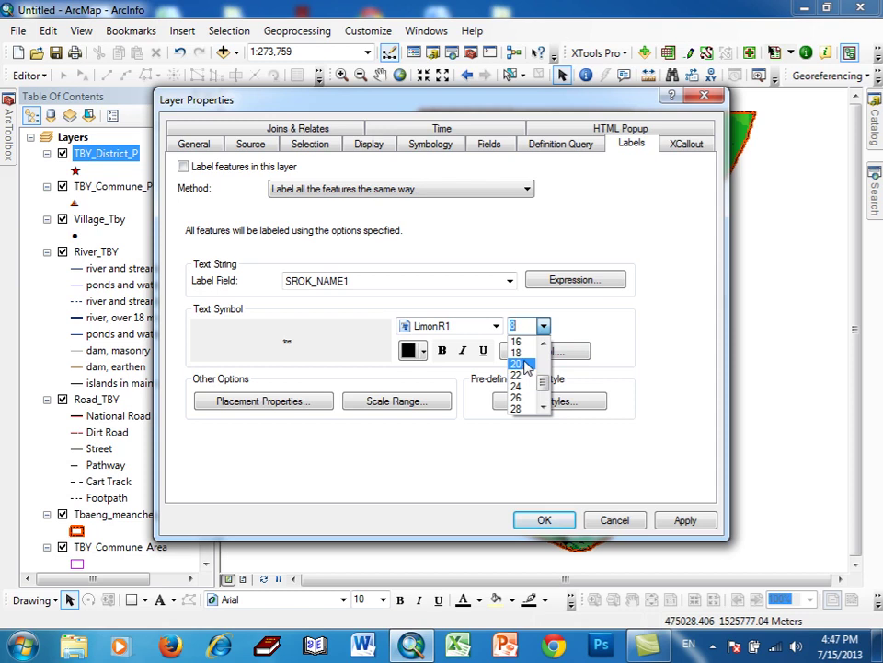
{"action": "left_click", "coordinate": [526, 366]}
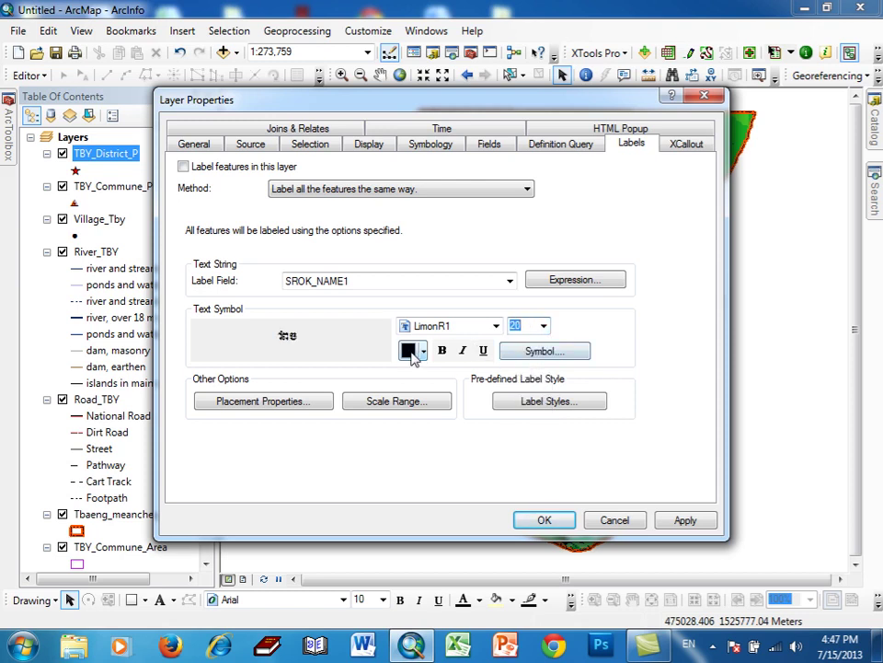
{"action": "left_click", "coordinate": [423, 351]}
{"action": "left_click", "coordinate": [423, 444]}
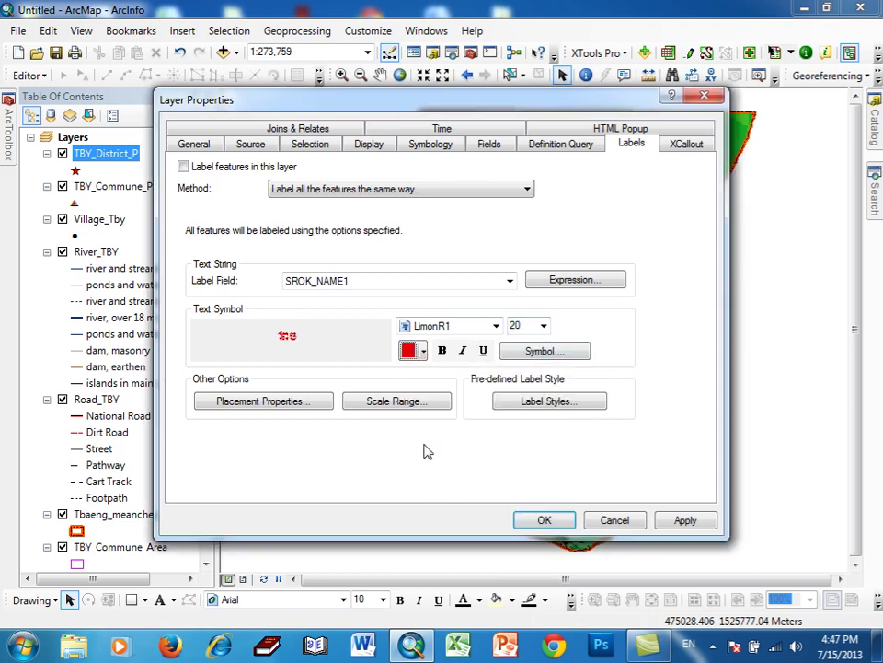
{"action": "left_click", "coordinate": [187, 167]}
{"action": "left_click", "coordinate": [535, 519]}
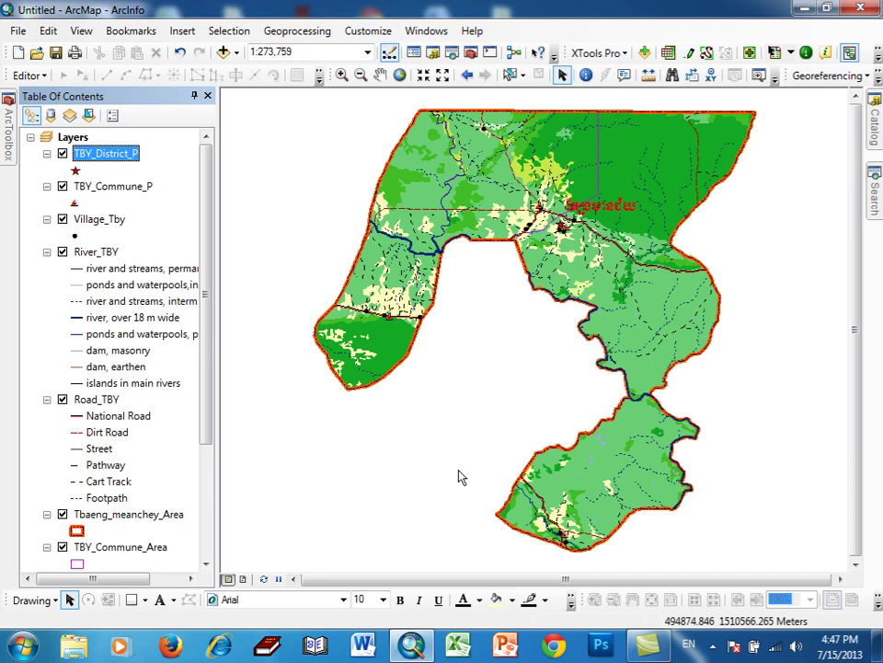
{"action": "left_click", "coordinate": [381, 600]}
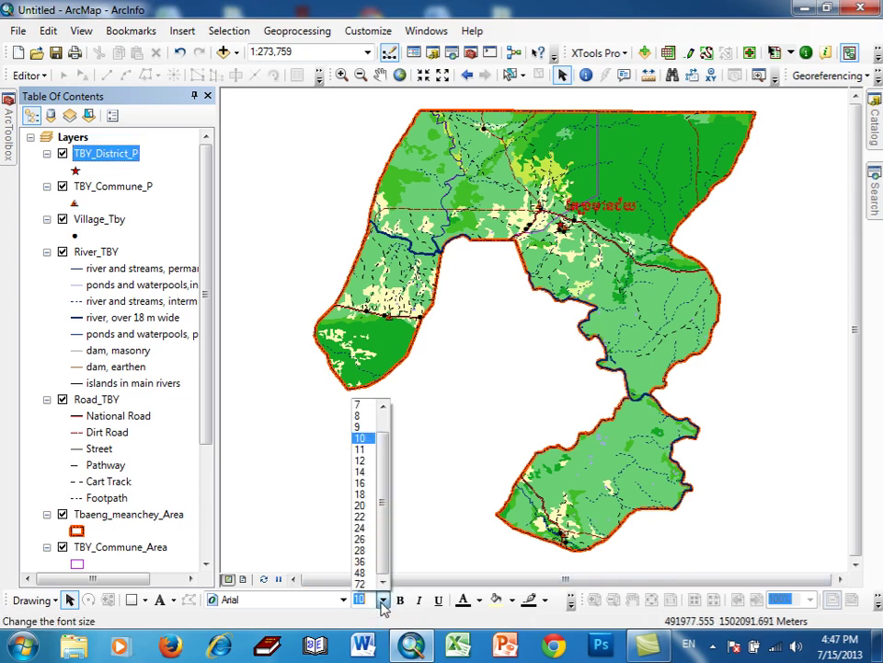
{"action": "left_click", "coordinate": [382, 600]}
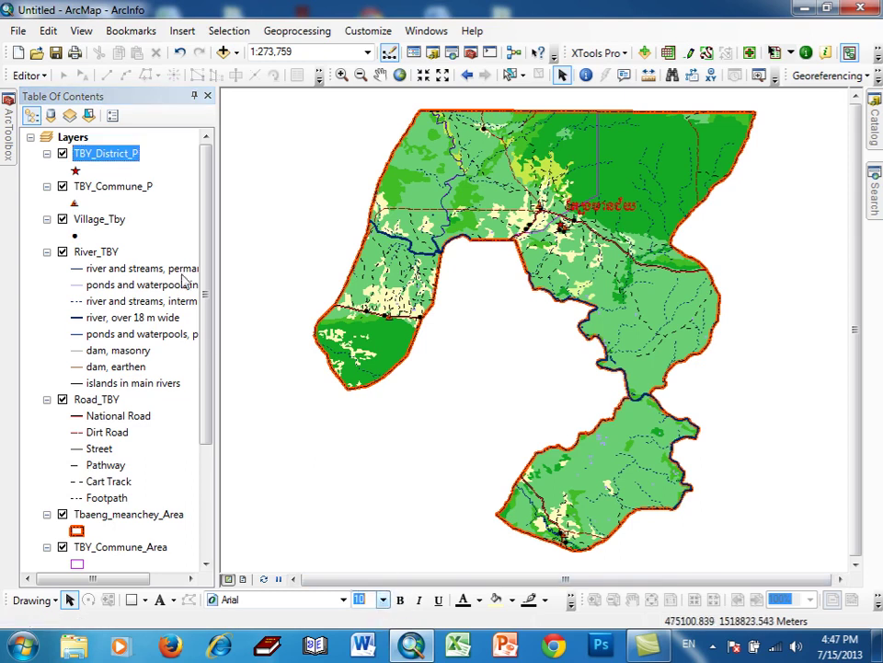
{"action": "right_click", "coordinate": [123, 158]}
{"action": "left_click", "coordinate": [184, 518]}
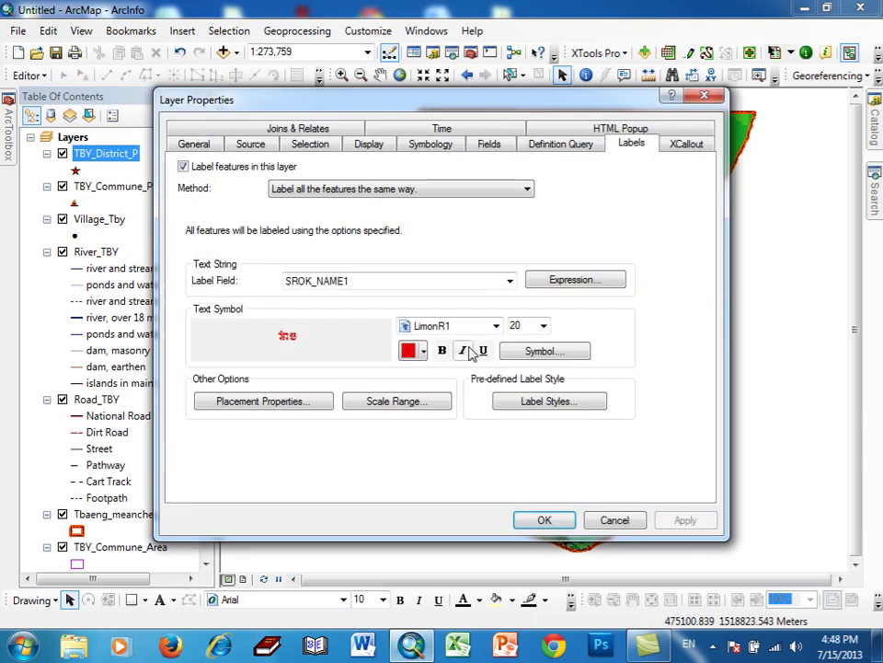
{"action": "left_click", "coordinate": [544, 325]}
{"action": "left_click", "coordinate": [543, 325]}
{"action": "left_click", "coordinate": [565, 521]}
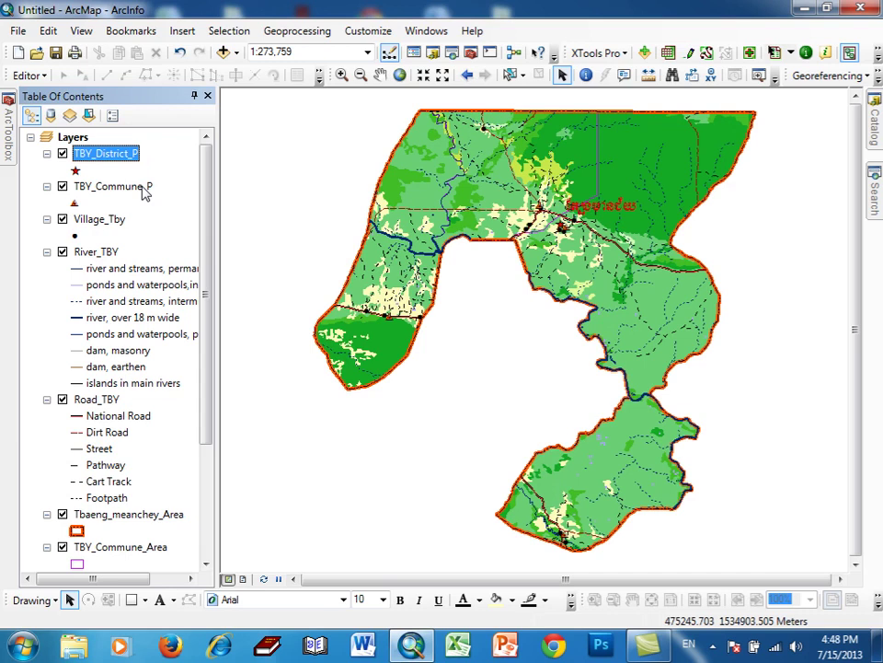
{"action": "left_click", "coordinate": [713, 645]}
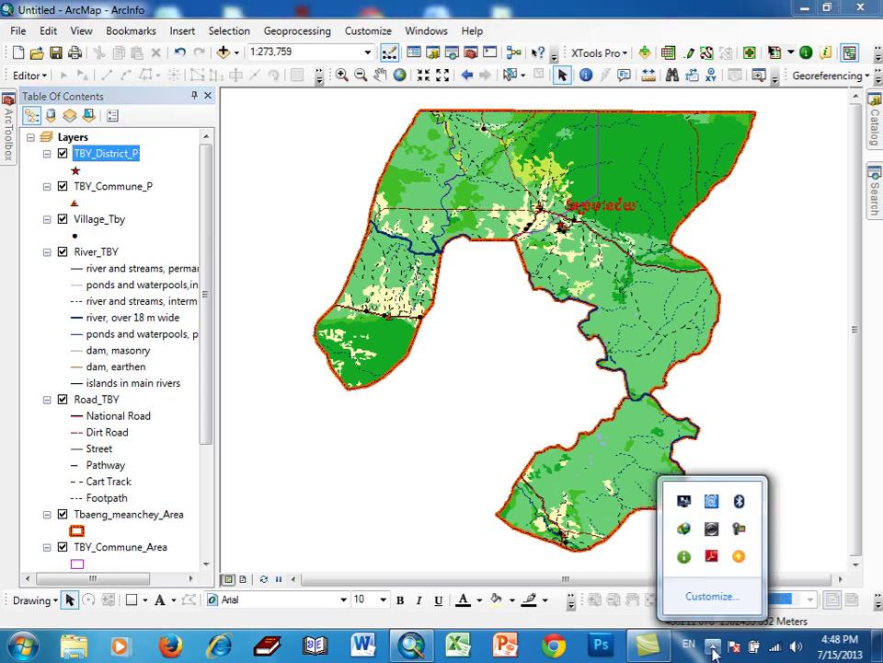
{"action": "left_click", "coordinate": [738, 528]}
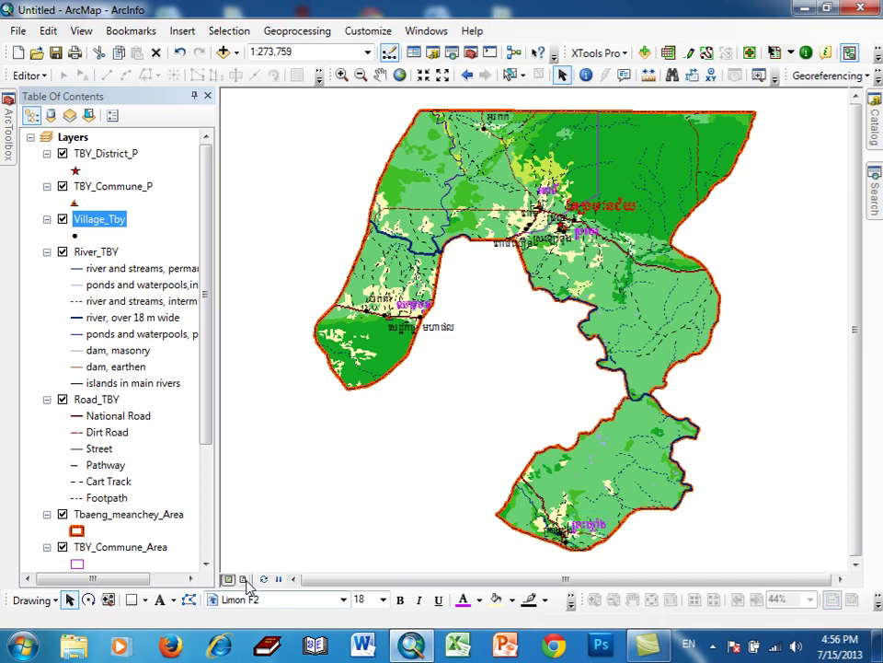
- In Layout View, set the page to A3 landscape without using printer paper settings
{"action": "left_click", "coordinate": [242, 578]}
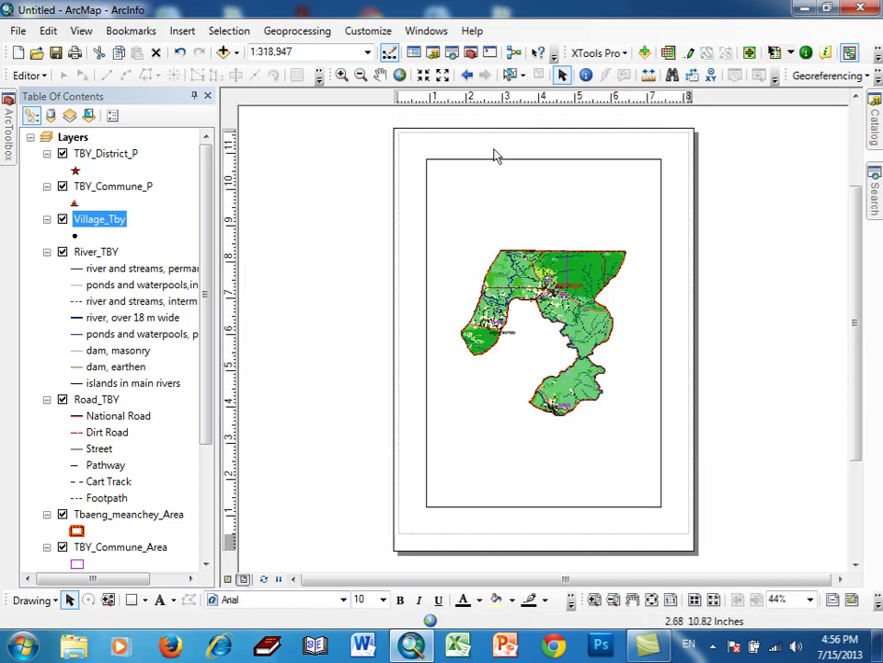
{"action": "right_click", "coordinate": [522, 141]}
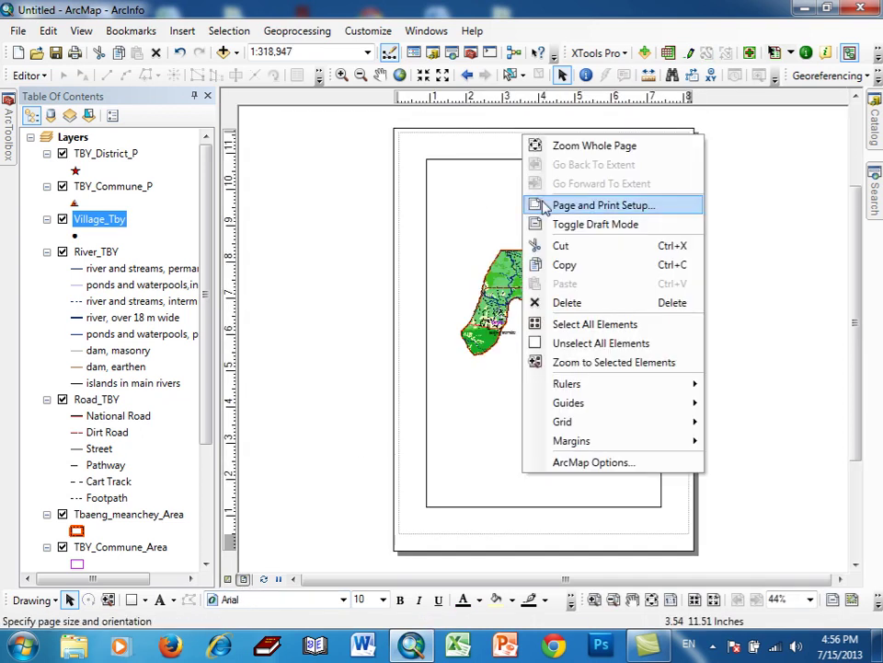
{"action": "left_click", "coordinate": [598, 205]}
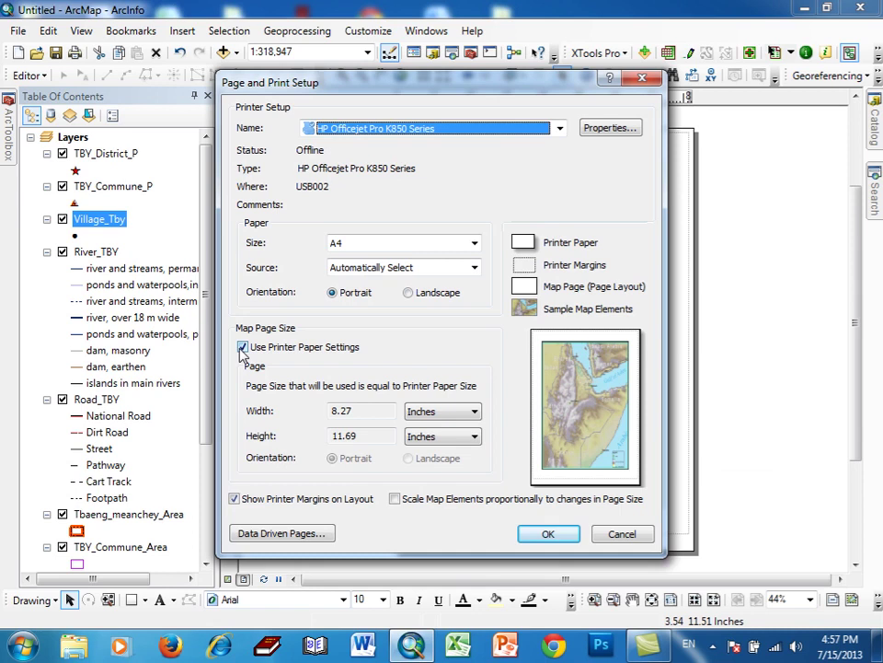
{"action": "left_click", "coordinate": [242, 348]}
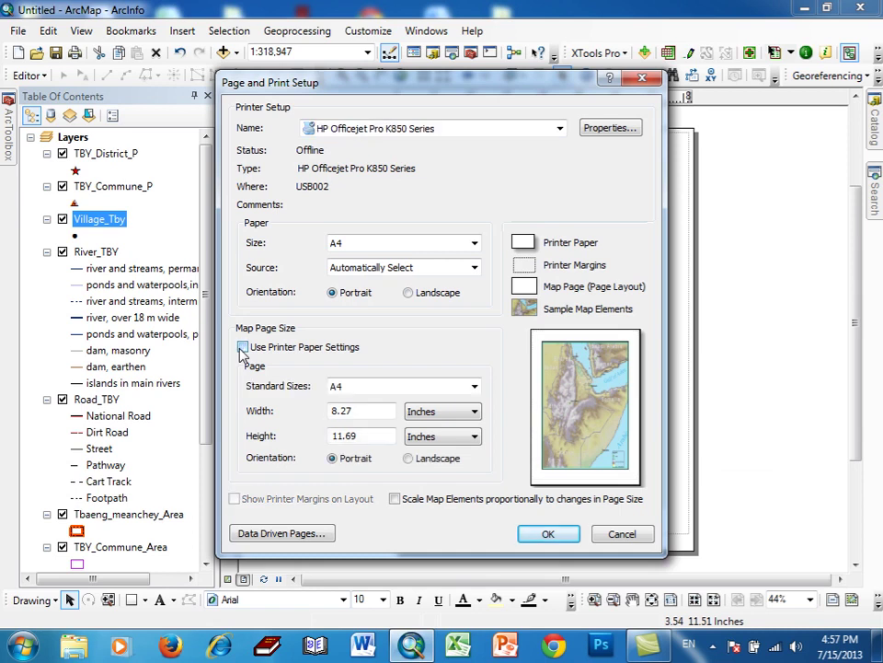
{"action": "left_click", "coordinate": [474, 387]}
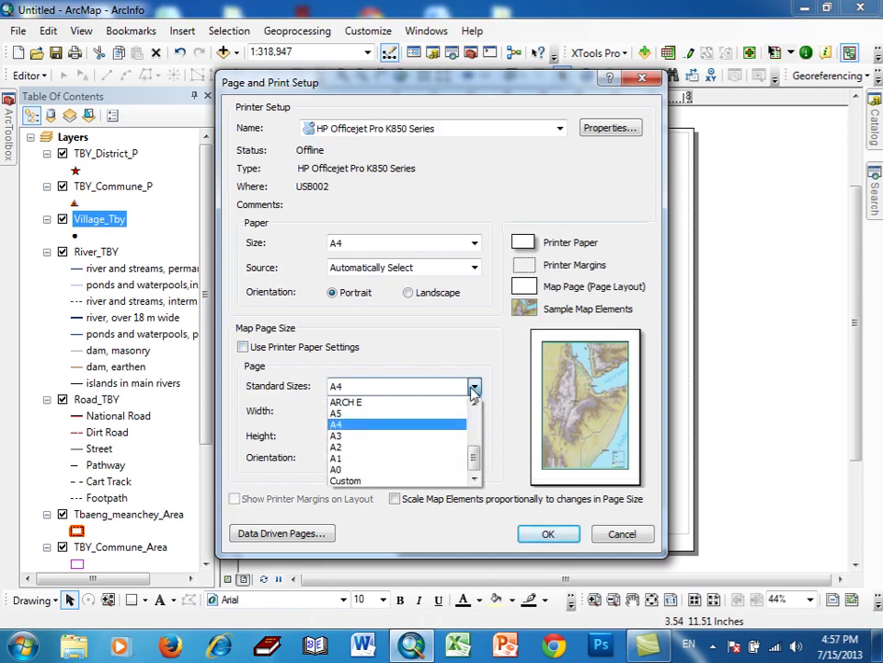
{"action": "left_click", "coordinate": [450, 437]}
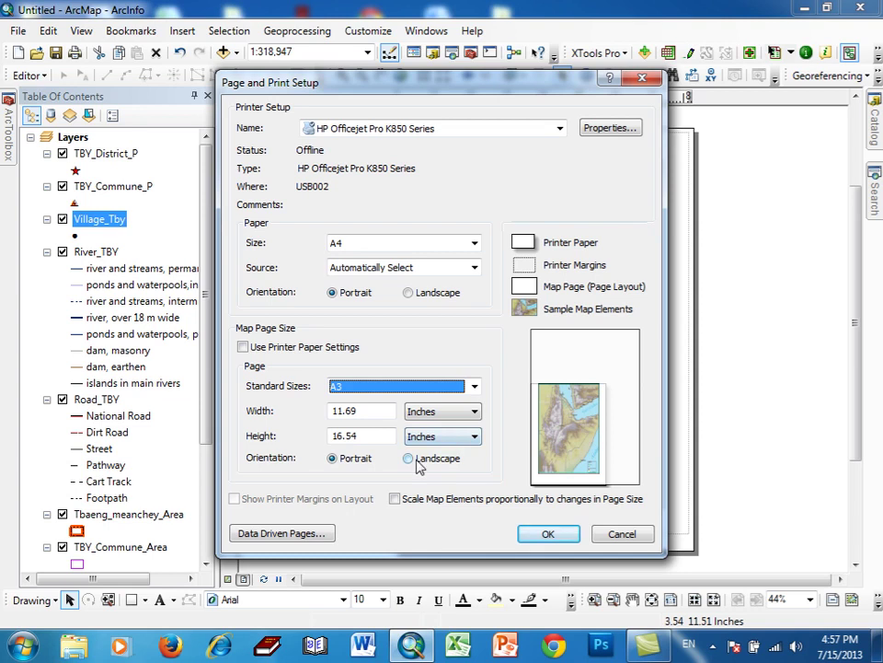
{"action": "left_click", "coordinate": [409, 458]}
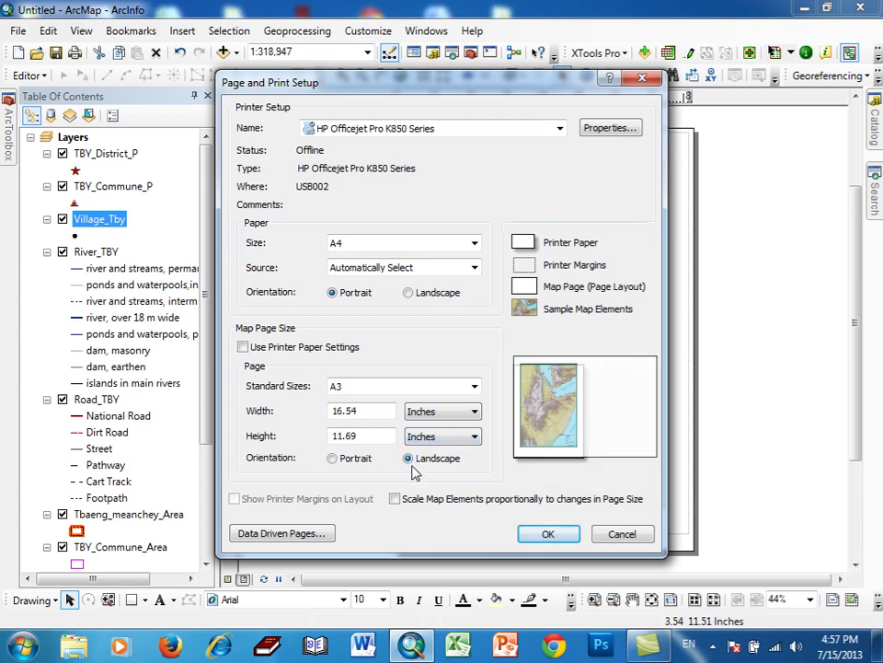